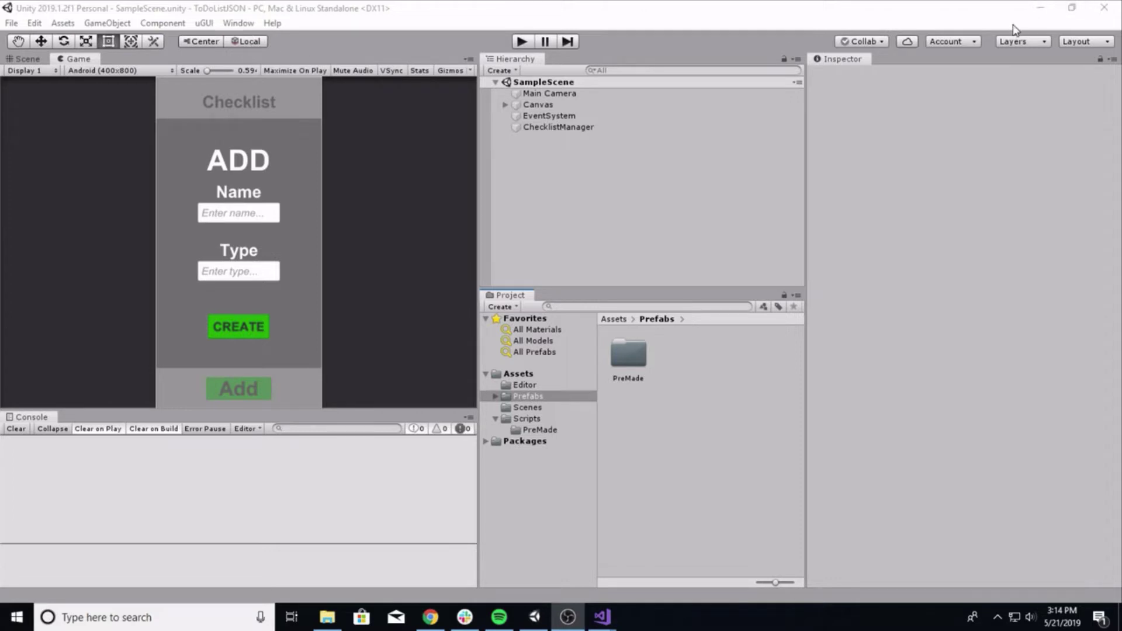
Step: Run the scene in play mode and create a checklist item named Carrot with type Vegetable
click(521, 42)
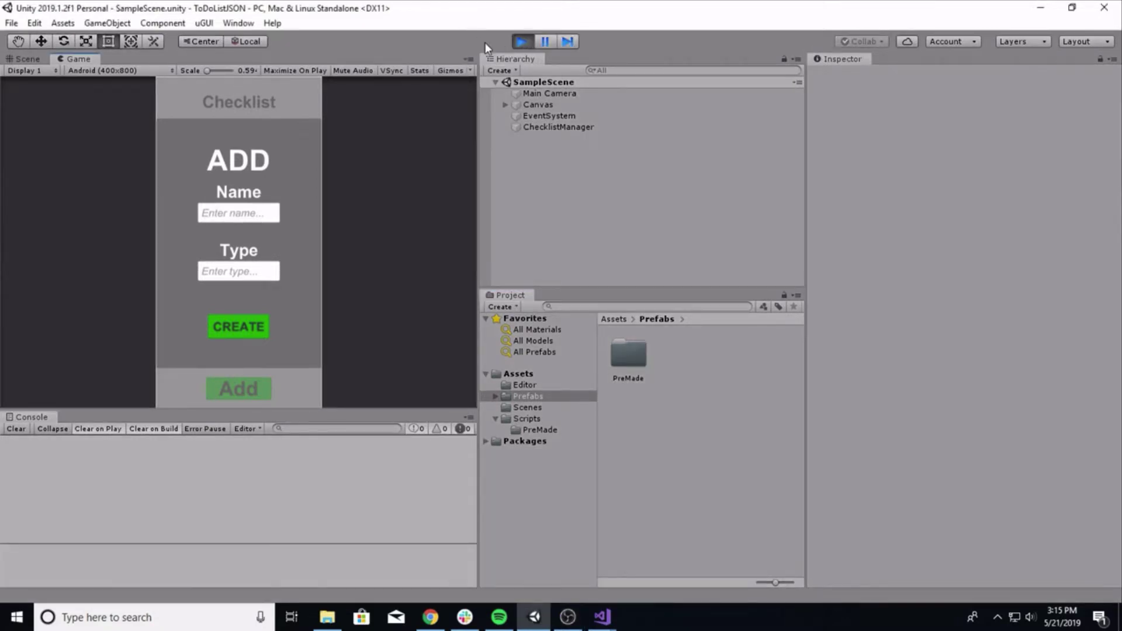
click(248, 211)
text(Carrot)
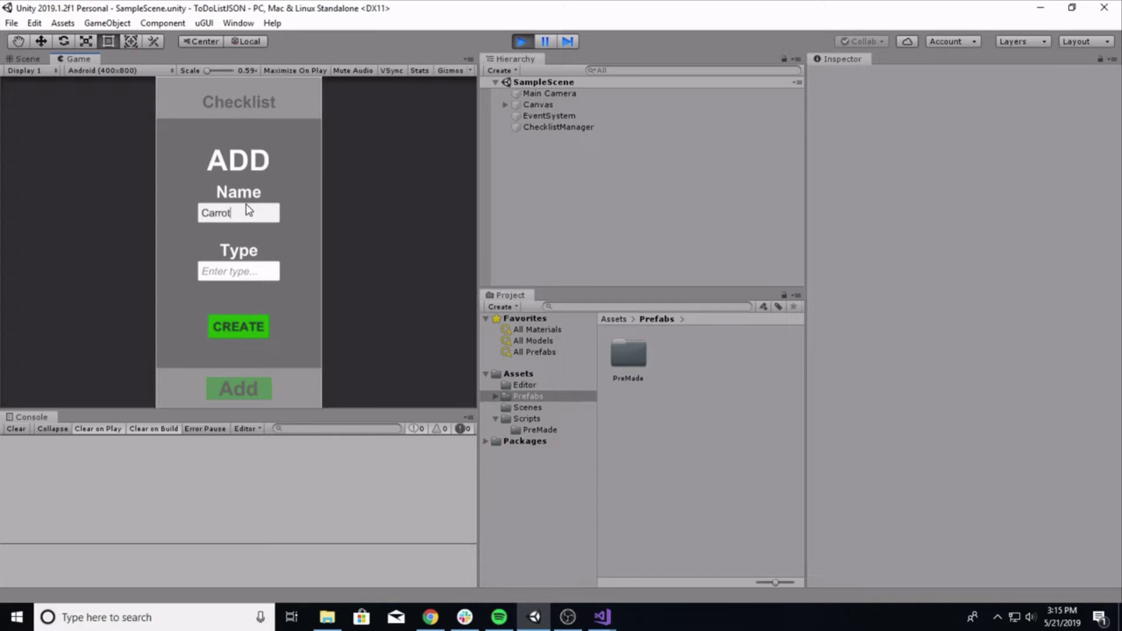
click(245, 271)
text(Fruit)
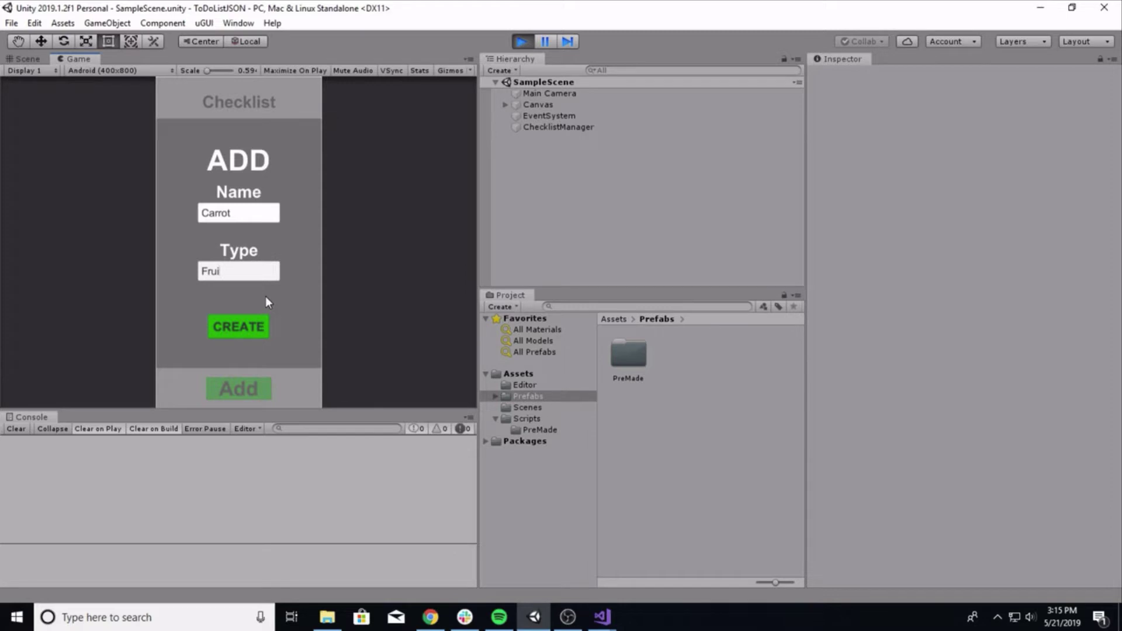
key(BackSpace)
key(BackSpace)
key(BackSpace)
key(BackSpace)
text(Vegetab)
click(245, 327)
Step: Create a second checklist item named Peas, keeping the type Vegetable
click(239, 390)
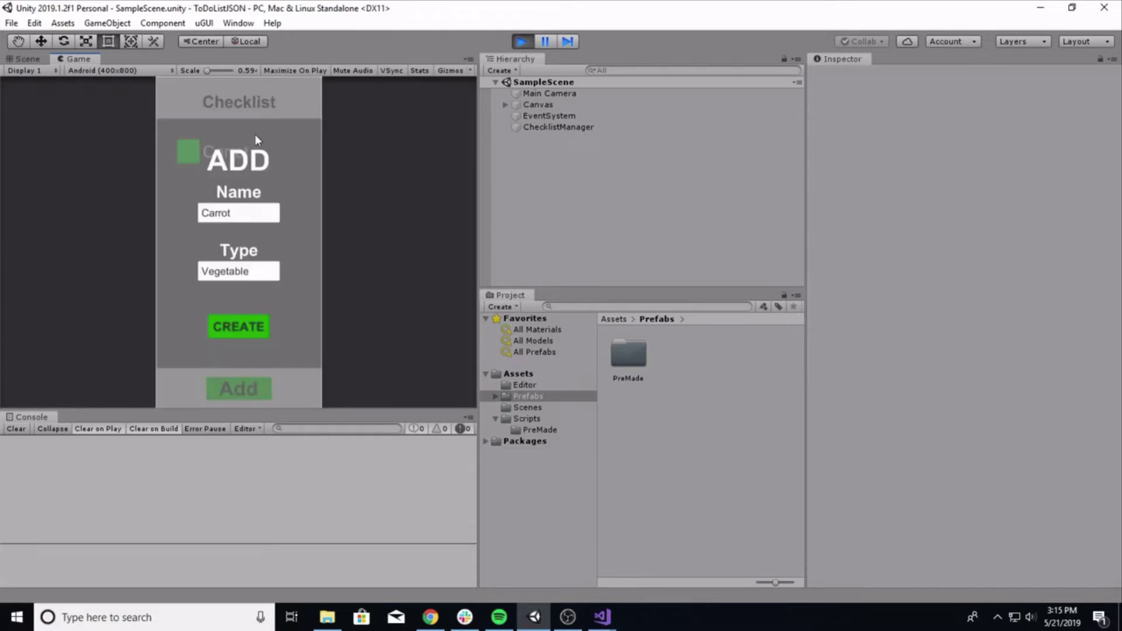
click(240, 220)
text(Peas)
click(251, 327)
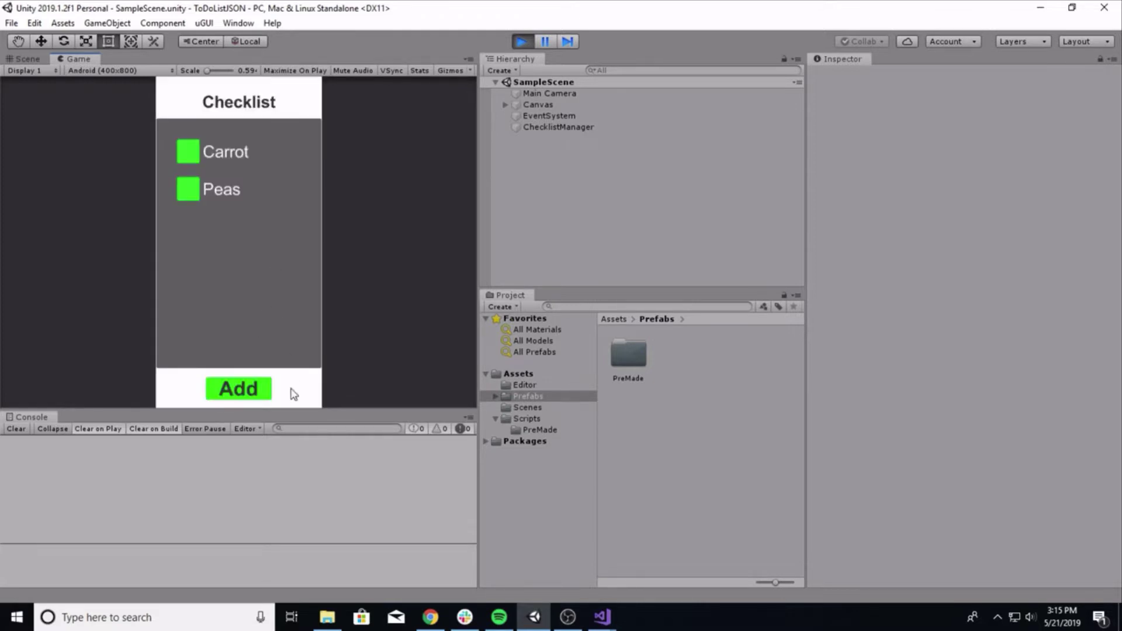
Step: Create a third checklist item named Banana with type Fruit, and stop play mode
click(249, 387)
click(245, 214)
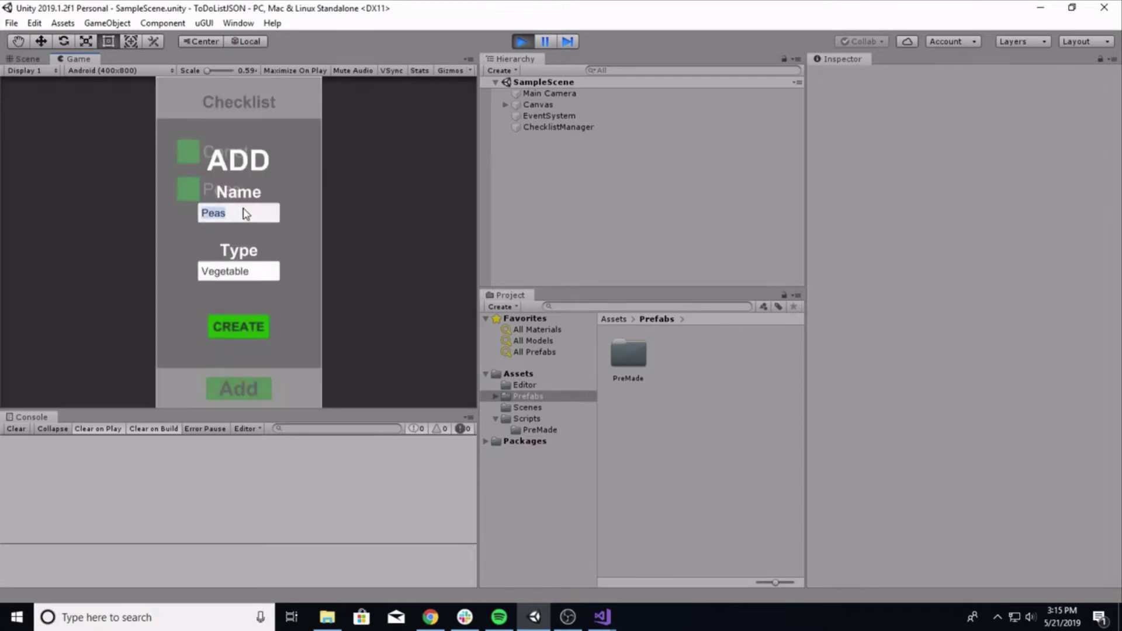
text(Banana)
click(239, 273)
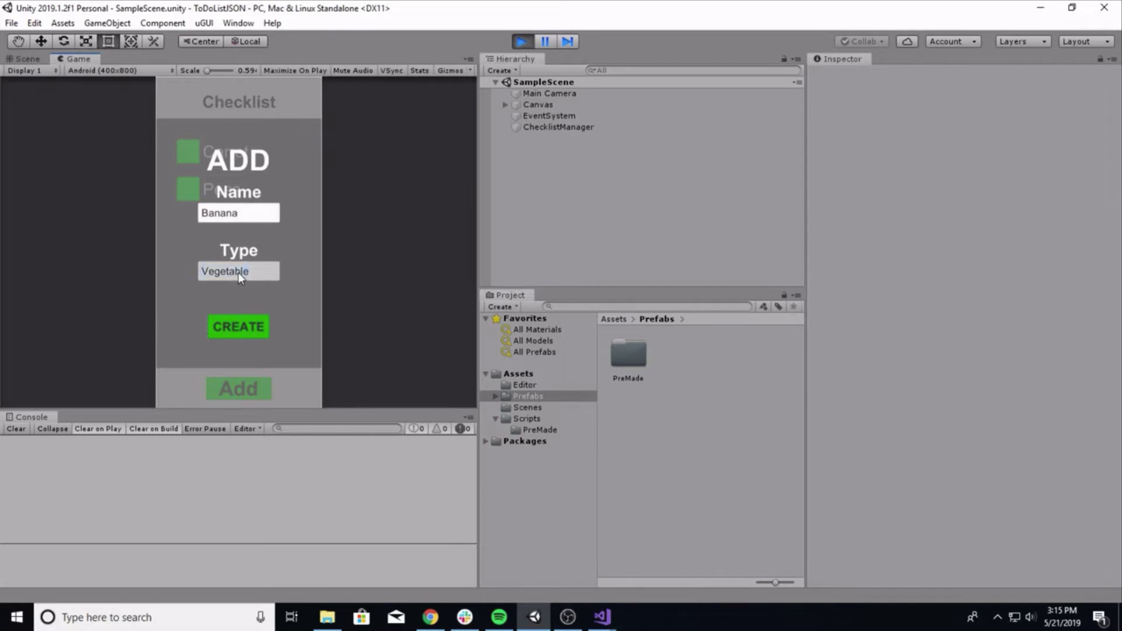
text(Fruit)
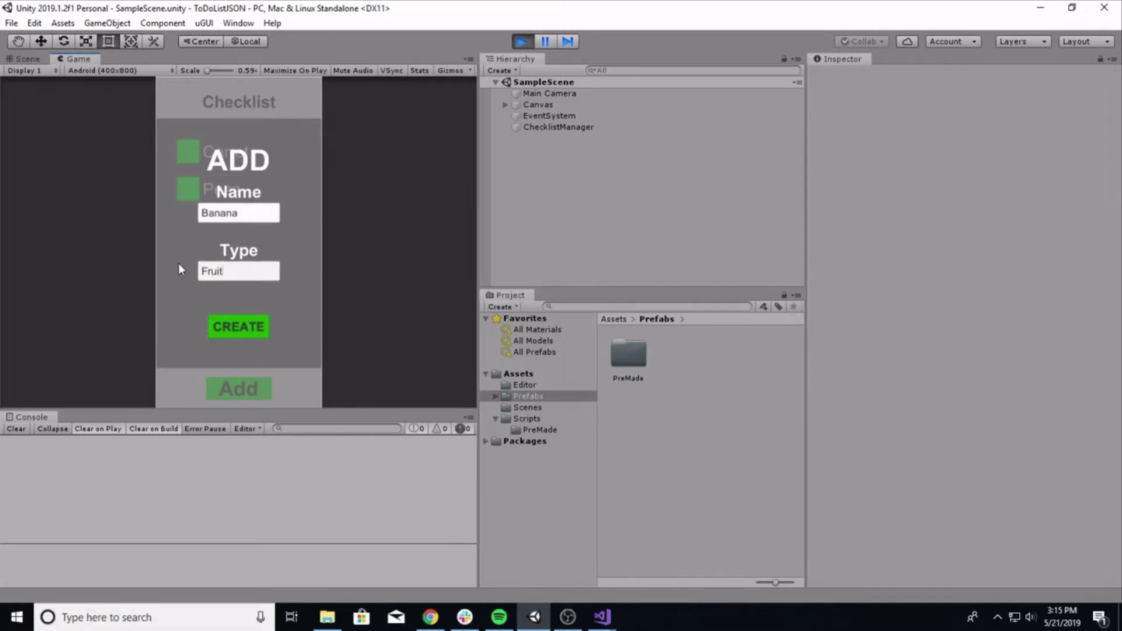
click(215, 327)
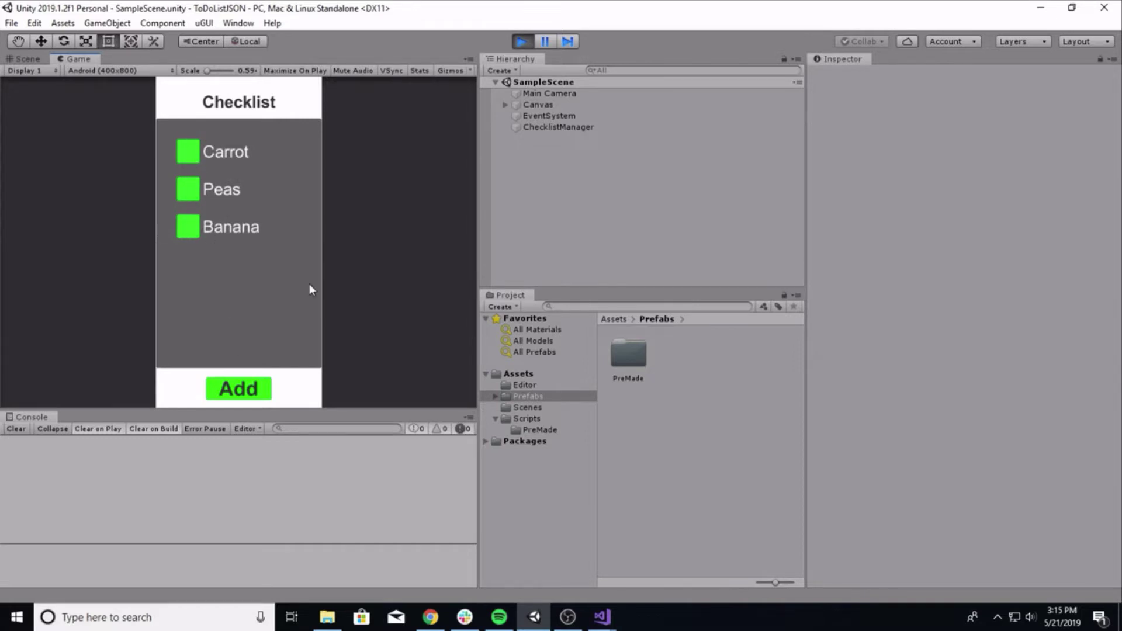
click(523, 41)
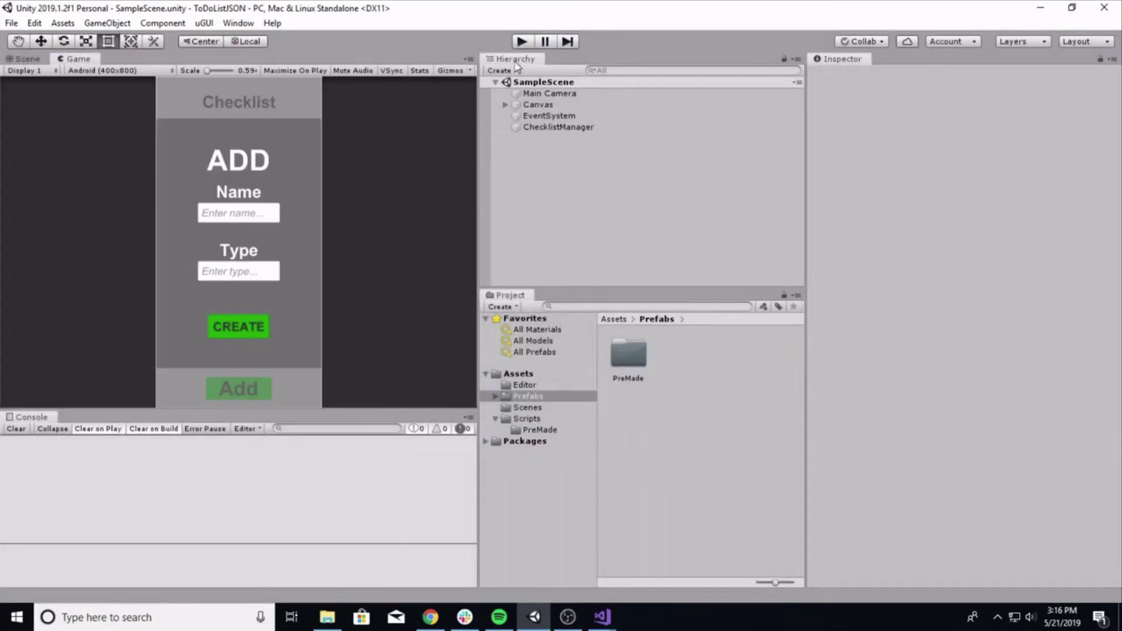
Step: Deactivate the AddItemPanel object under the Canvas
click(505, 104)
click(521, 162)
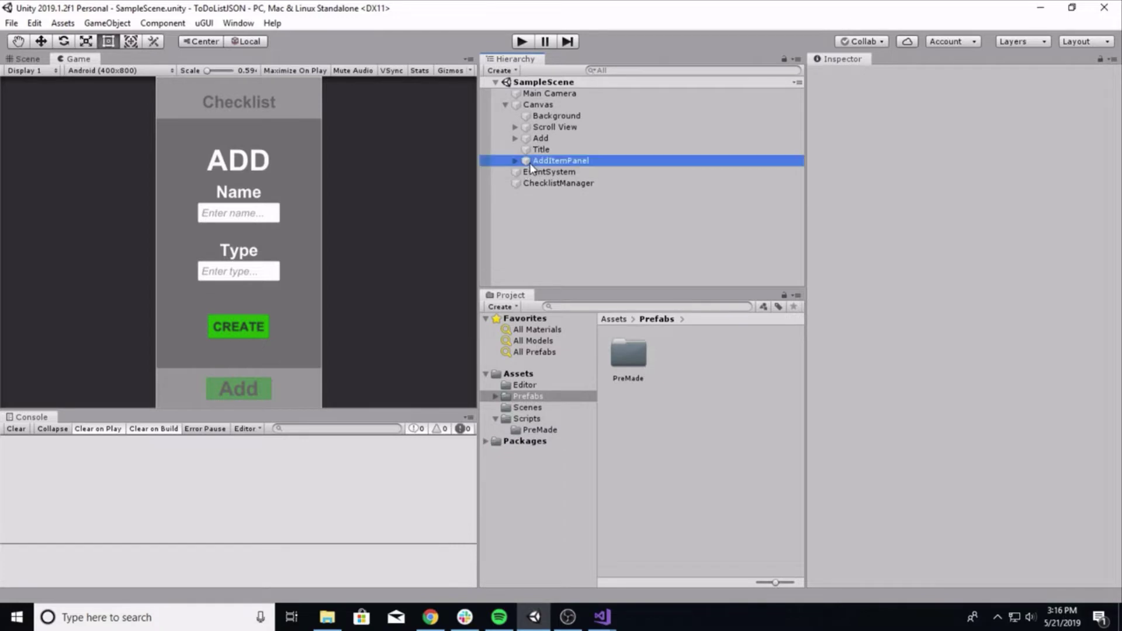
click(843, 77)
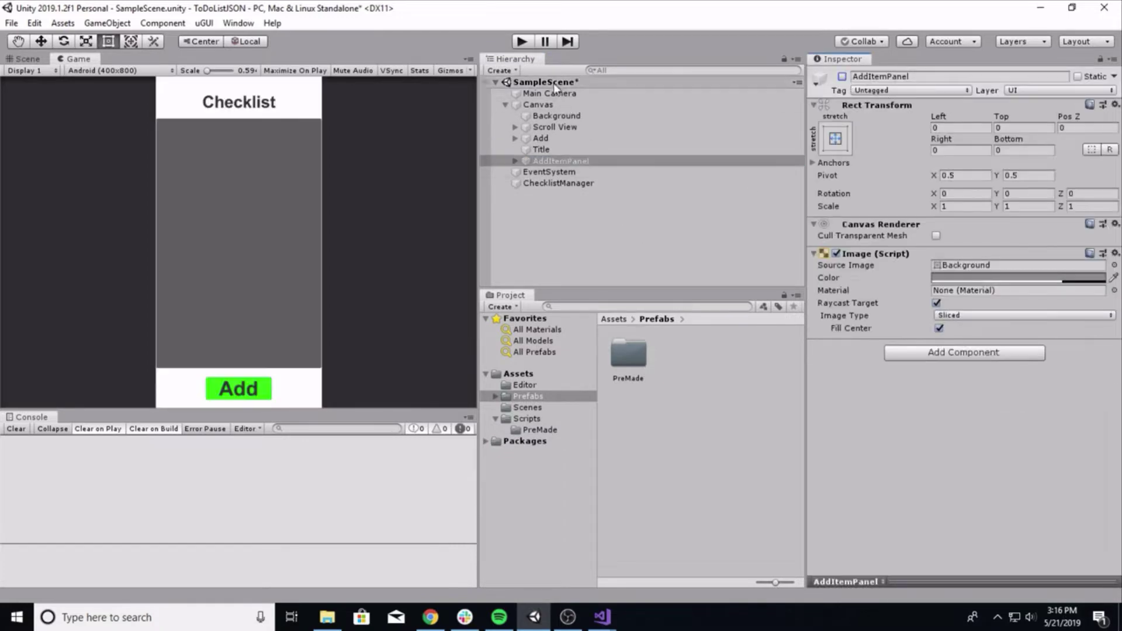
Step: Run the scene, check off the Peas item in the checklist, and stop play mode
click(522, 41)
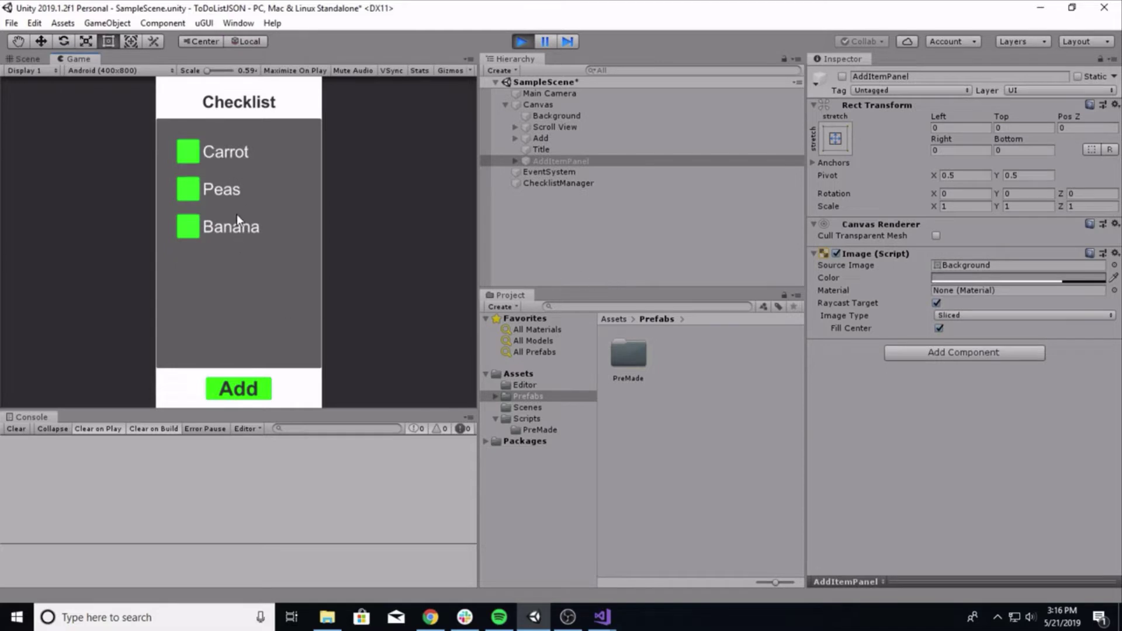
click(188, 190)
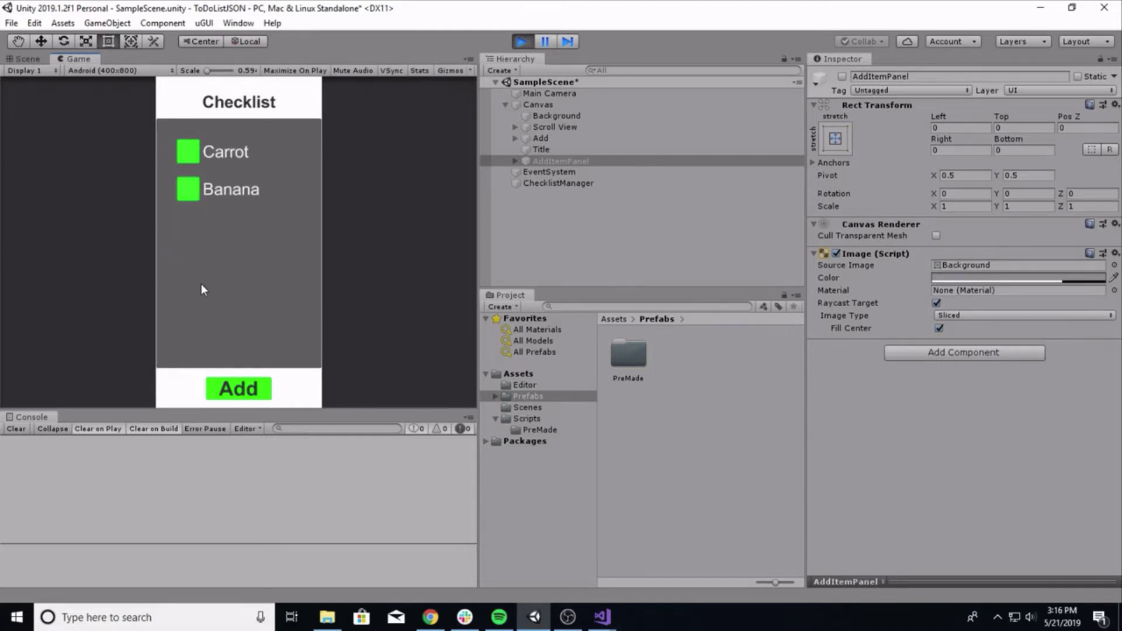
click(521, 40)
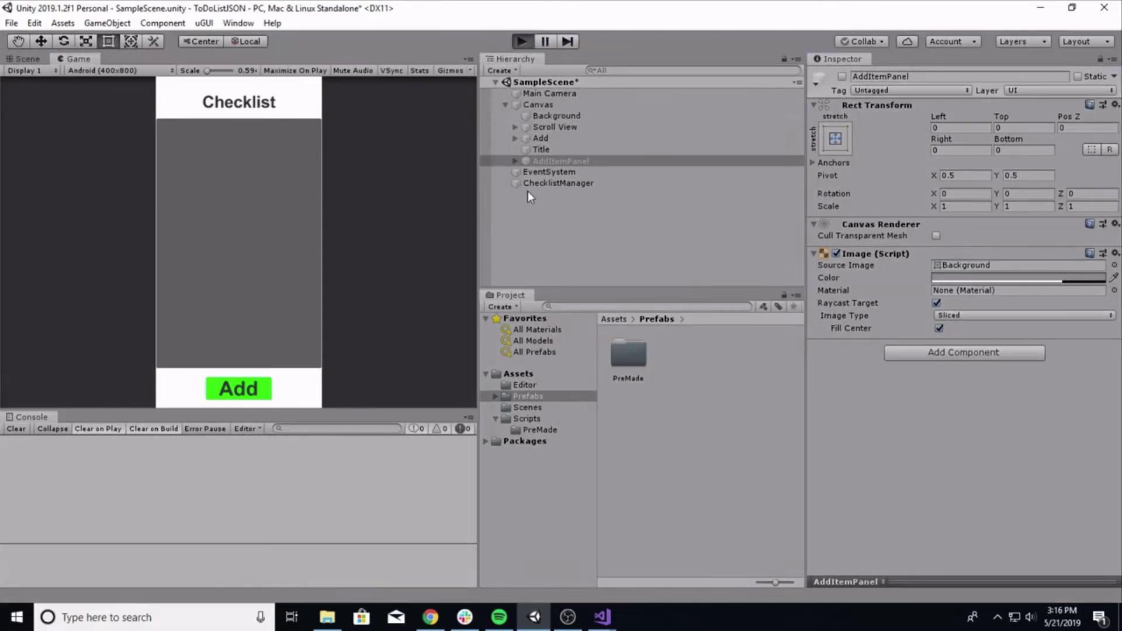
Step: Rerun the scene to check which checklist items are reloaded, and save the scene after stopping it
key(ctrl+p)
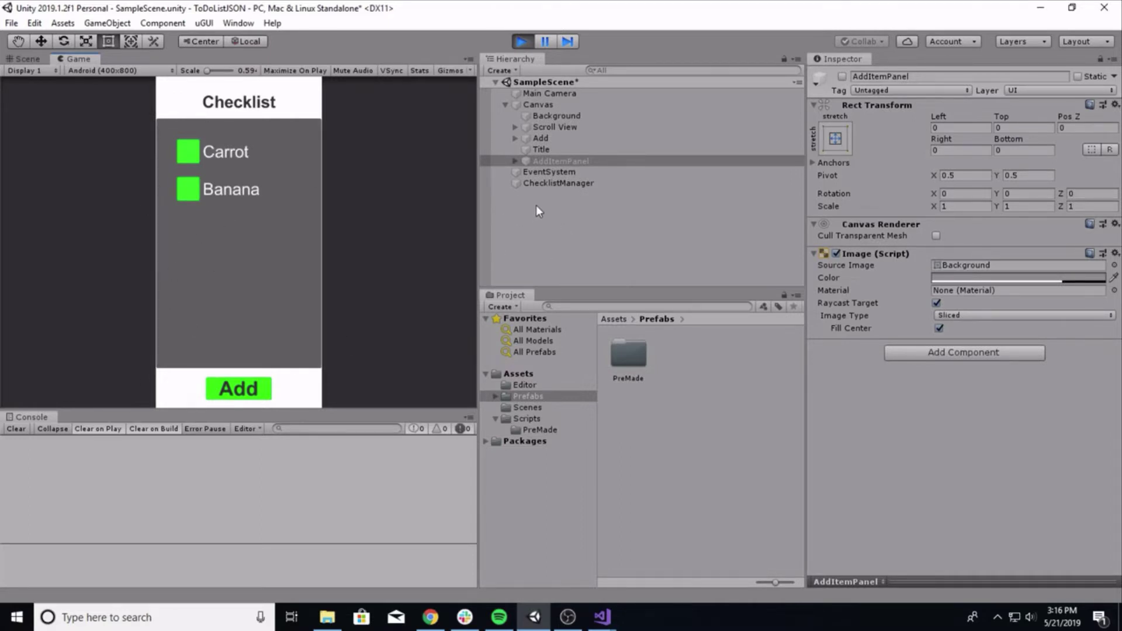
click(521, 41)
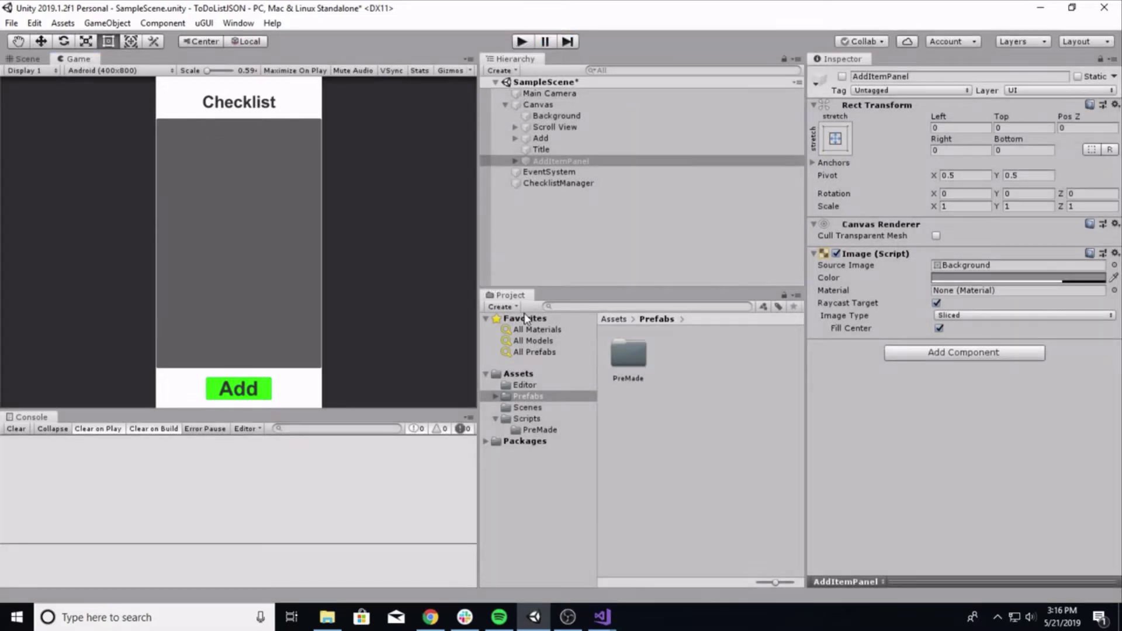
key(ctrl+s)
Step: Switch to File Explorer and open the Calit2-VR folder under Users on the C: drive
click(329, 618)
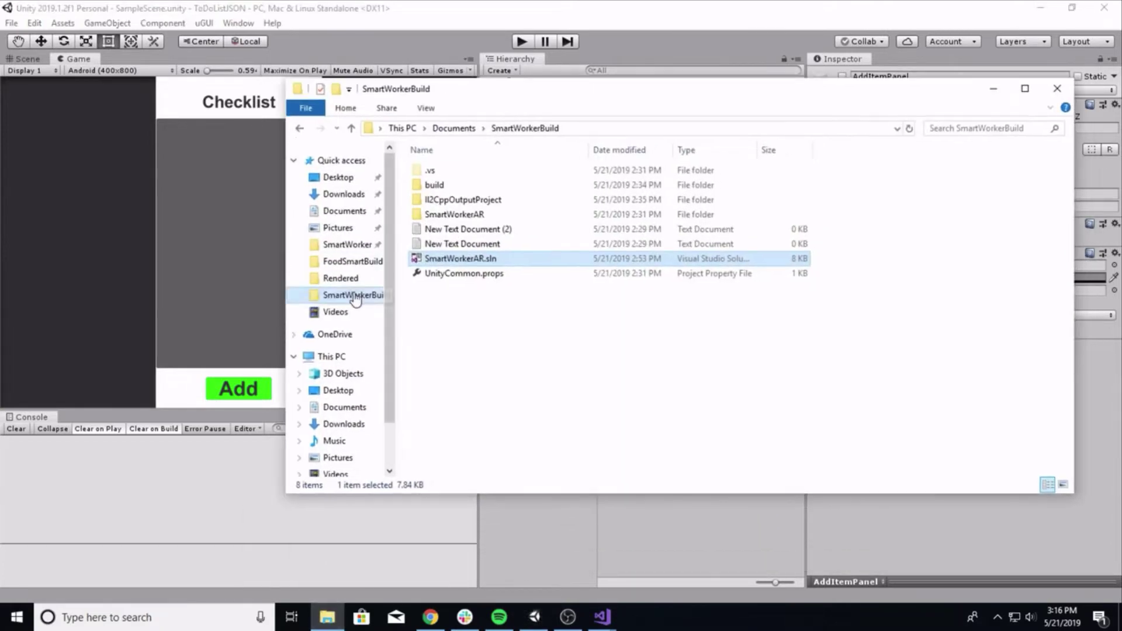
click(343, 212)
scroll(349, 425, down, 1)
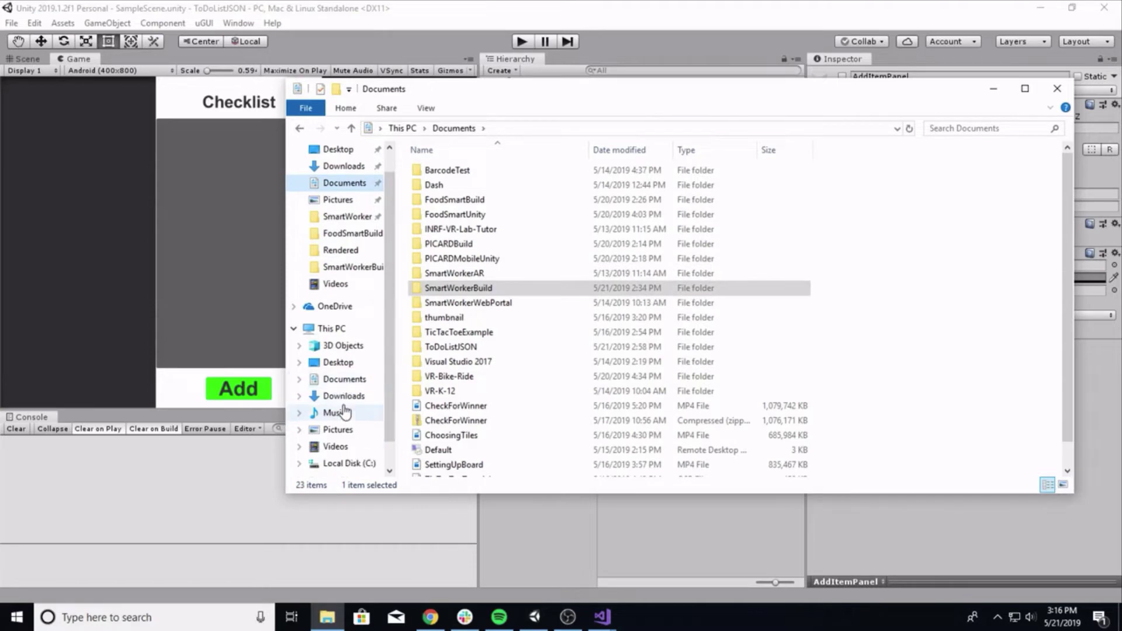
click(332, 328)
click(433, 327)
double_click(432, 328)
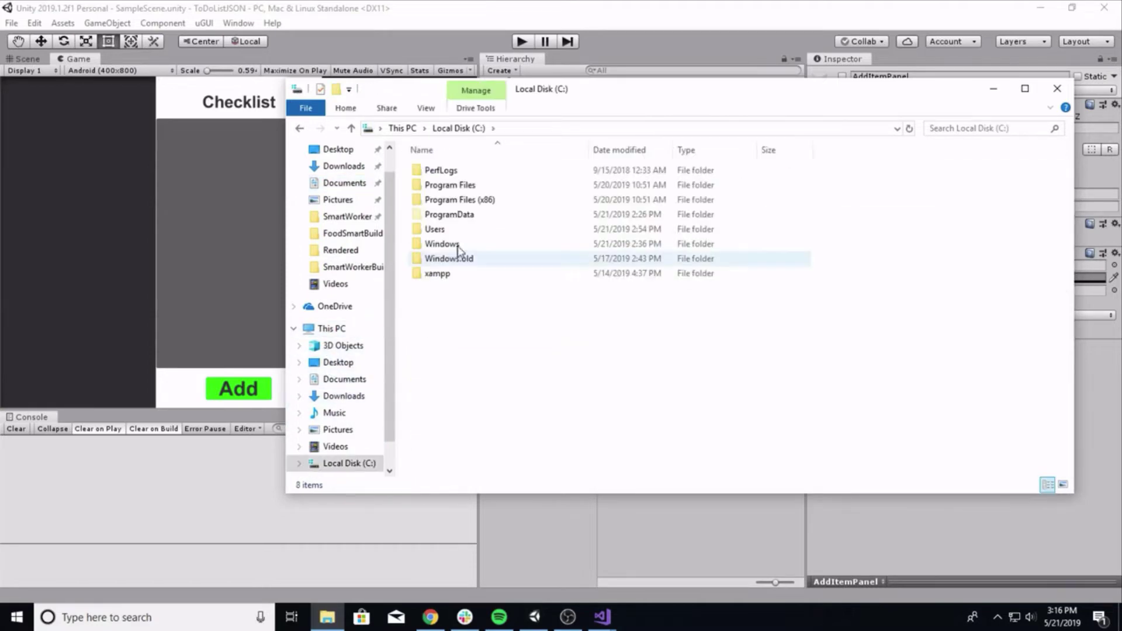
double_click(440, 233)
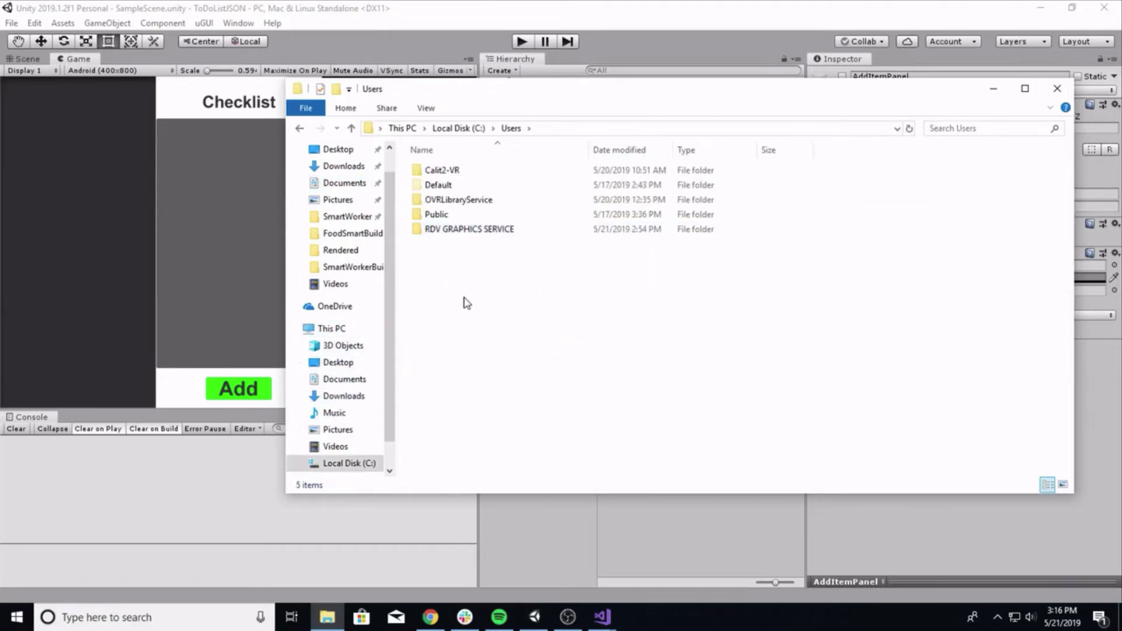
double_click(461, 171)
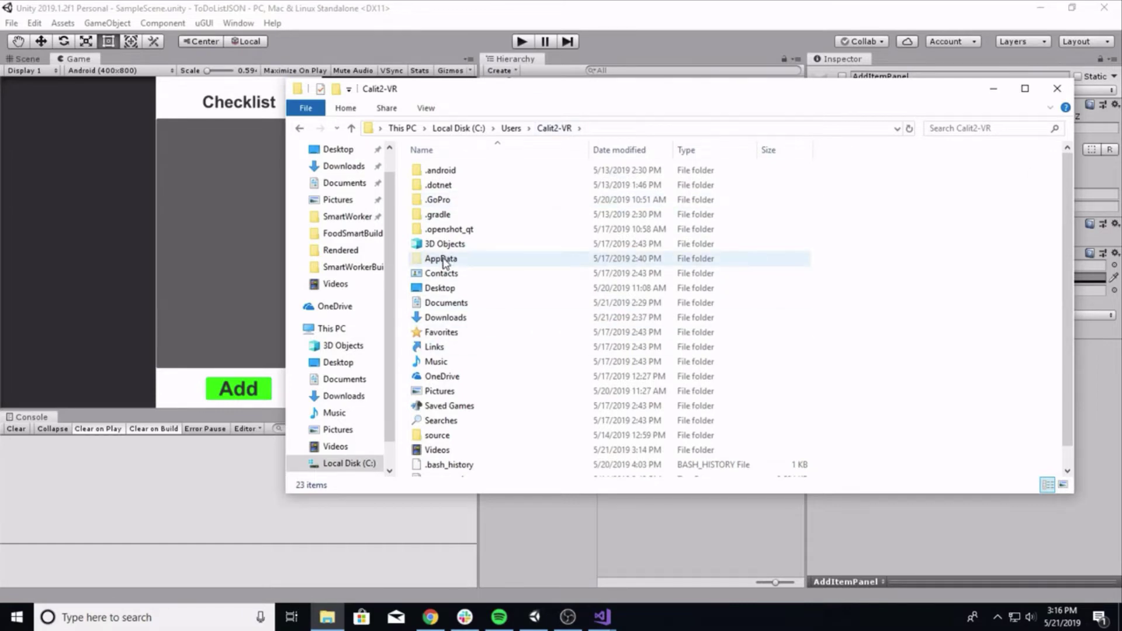
Step: Turn the display of hidden items off and on again in the Calit2-VR folder
click(423, 108)
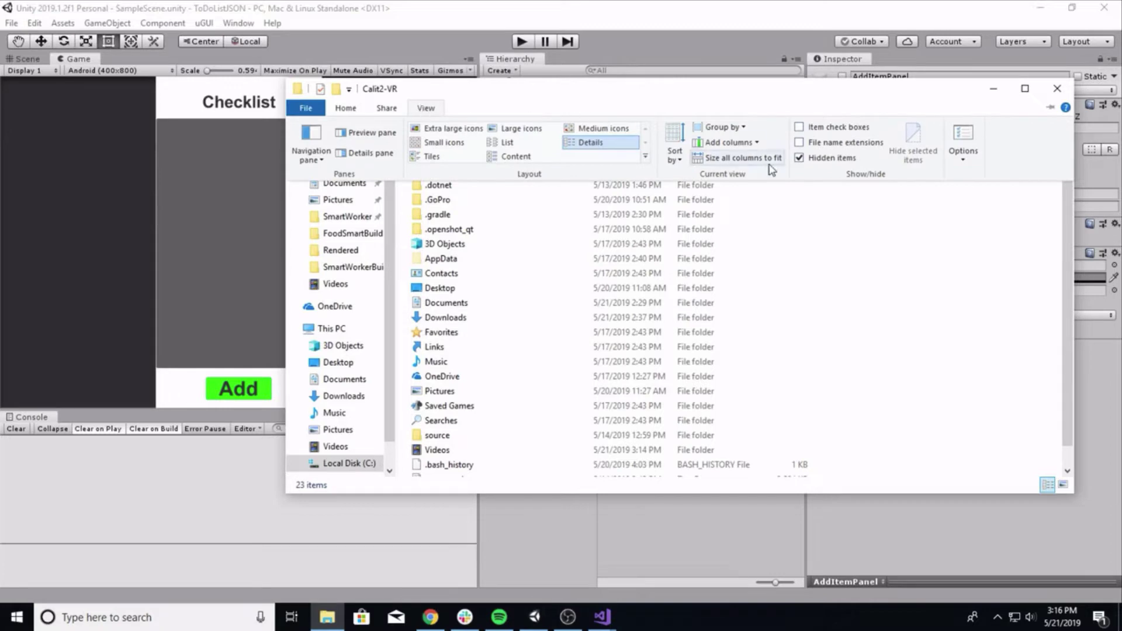
click(803, 163)
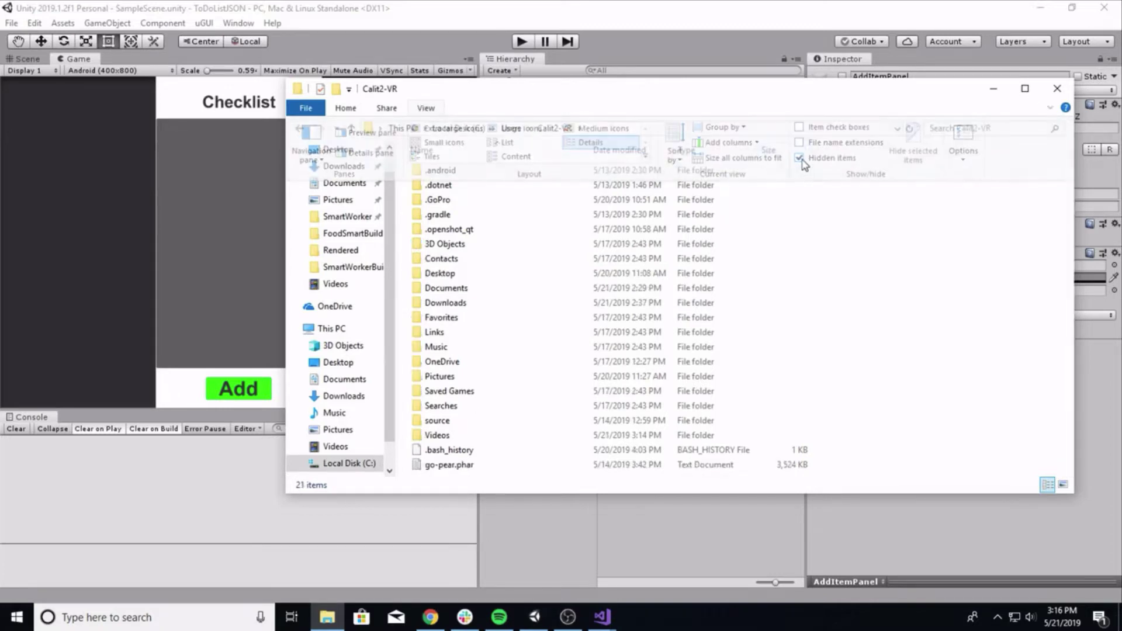
click(426, 108)
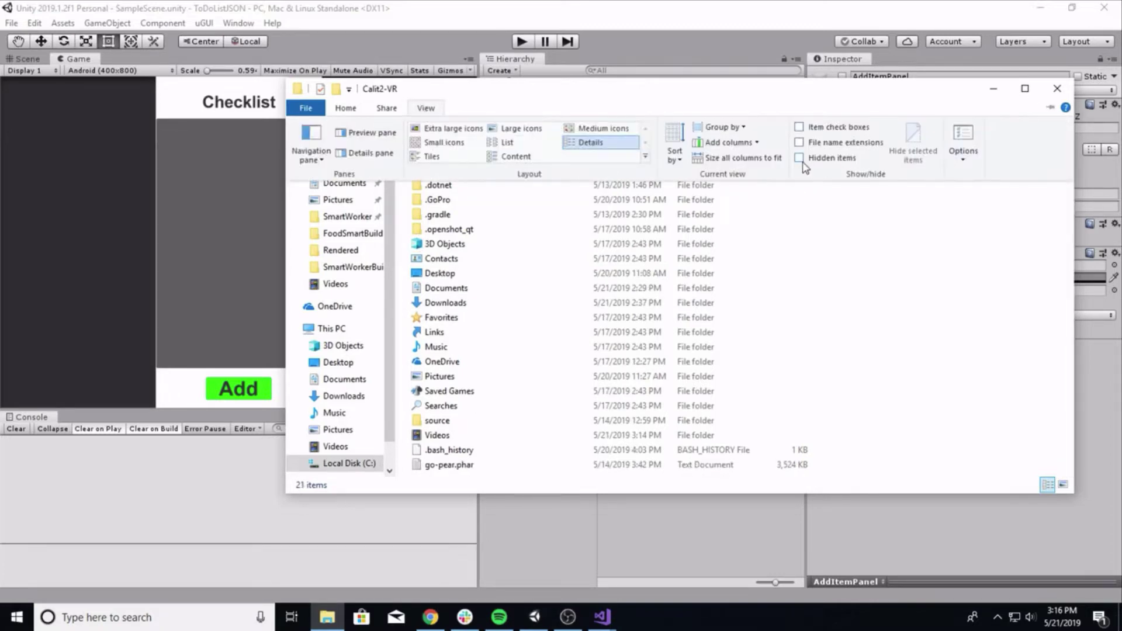
click(804, 163)
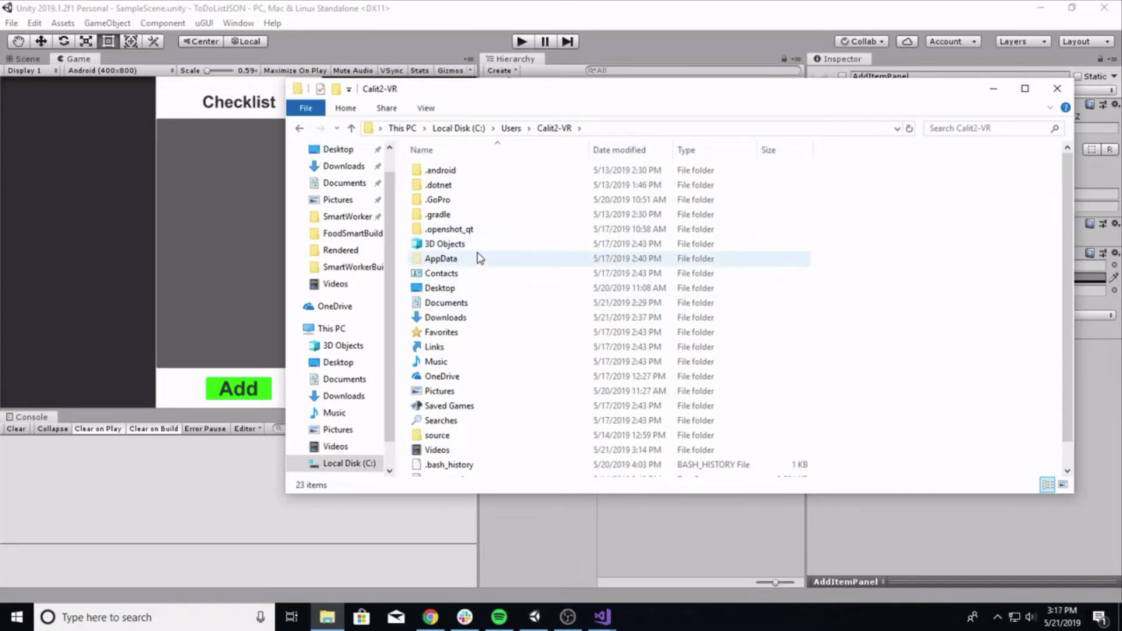
Step: Open the LocalLow folder inside AppData and move the File Explorer window aside
double_click(459, 260)
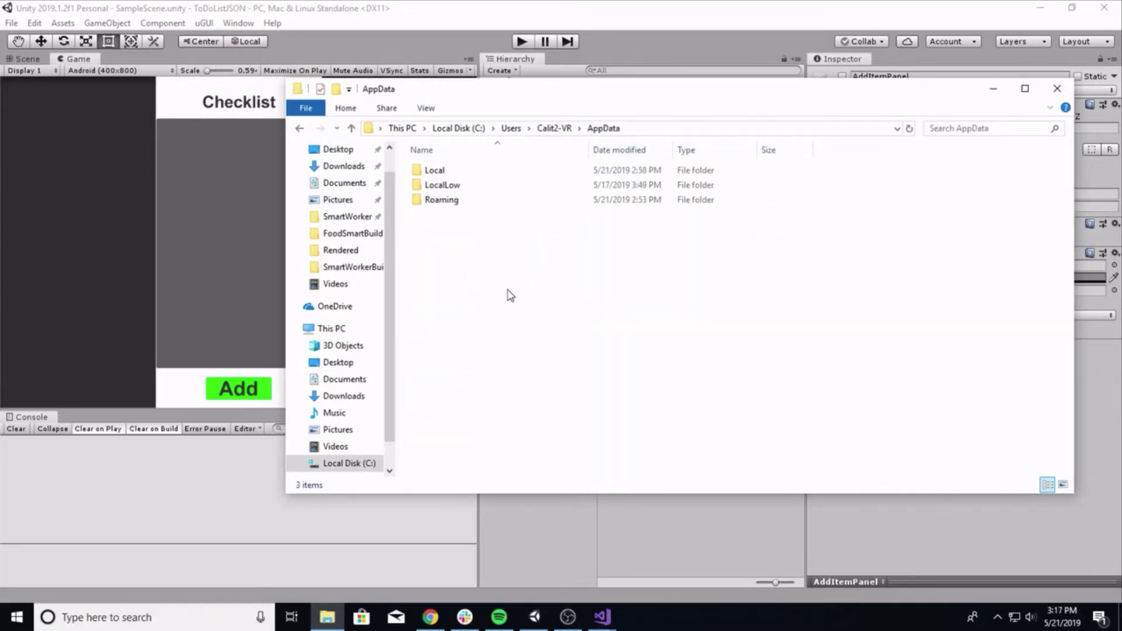
double_click(464, 186)
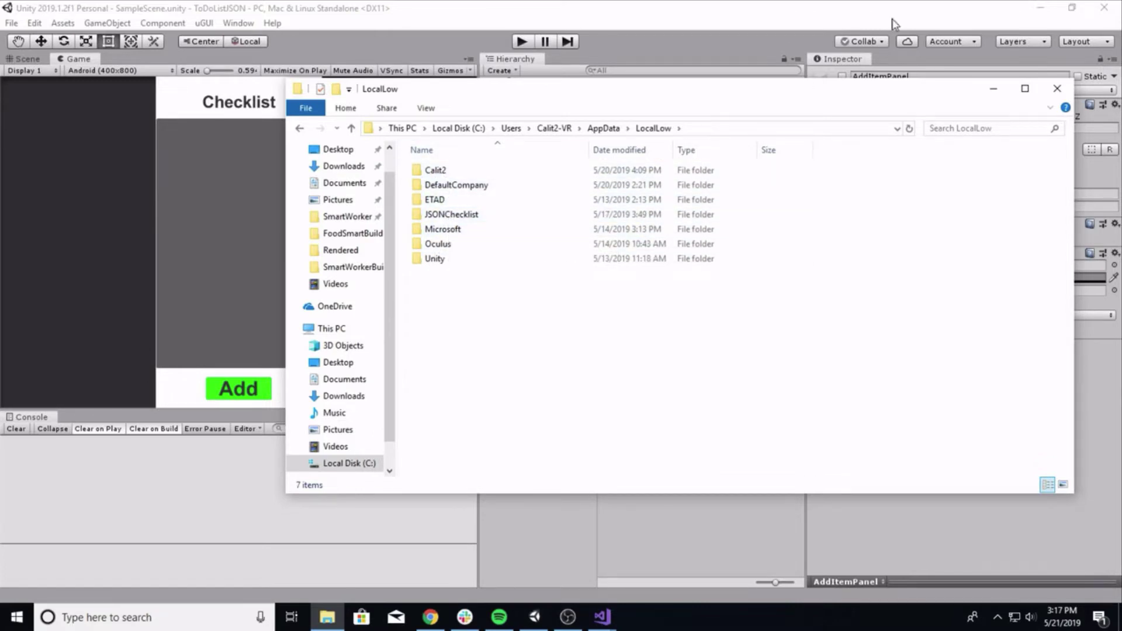
drag(815, 94, 585, 166)
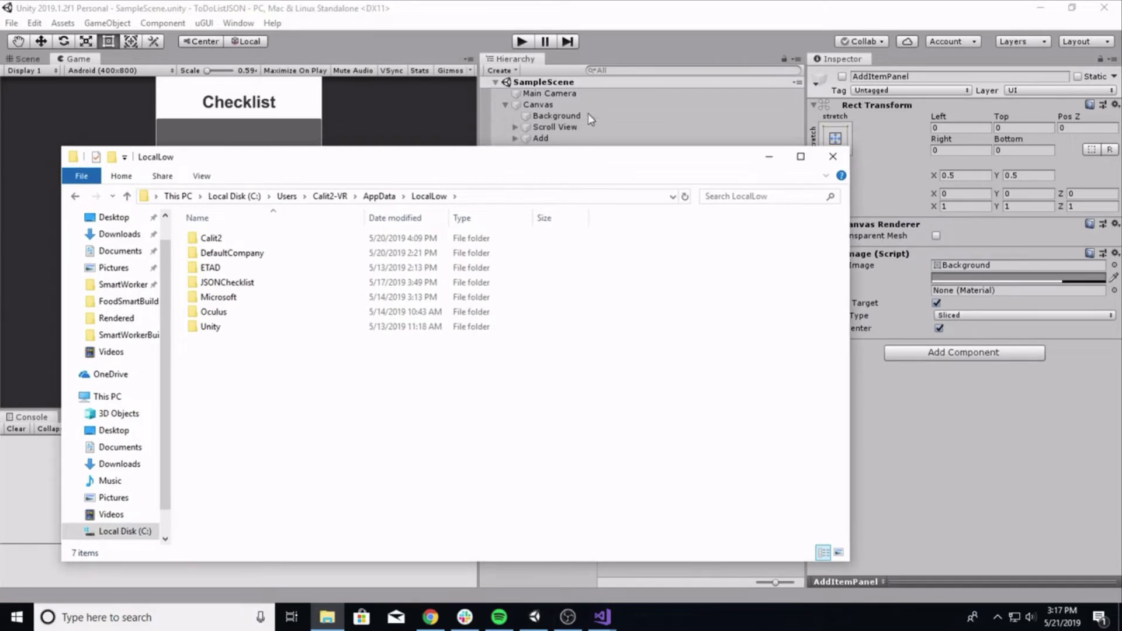
Step: Switch to Unity and open the Player settings from Build Settings to view the company and product names
click(142, 91)
click(11, 23)
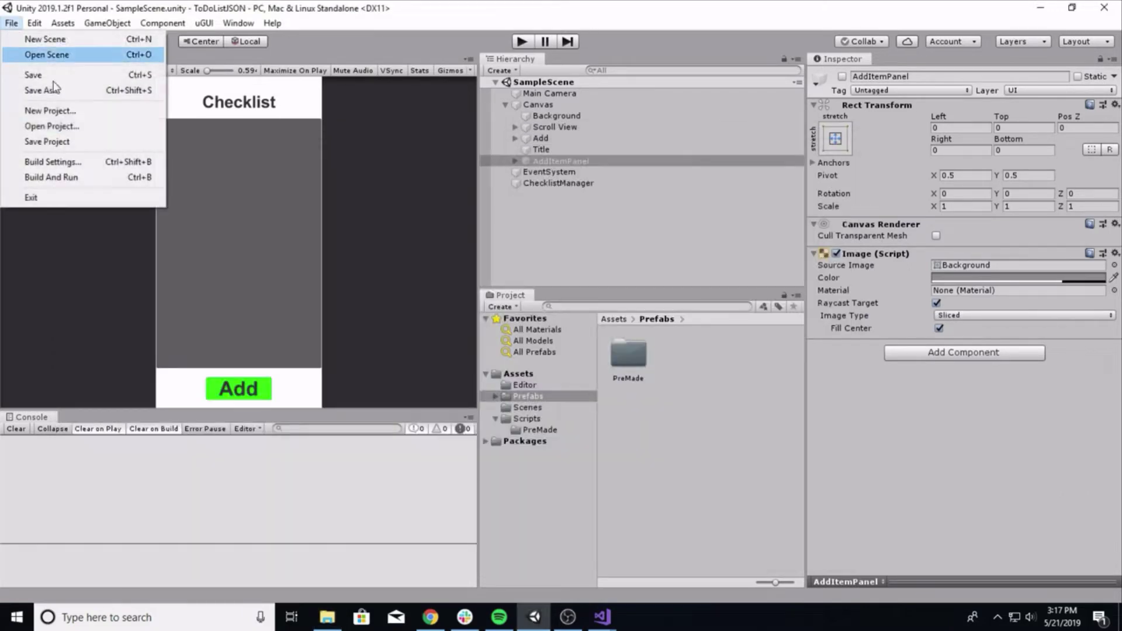
click(52, 162)
drag(275, 28, 394, 28)
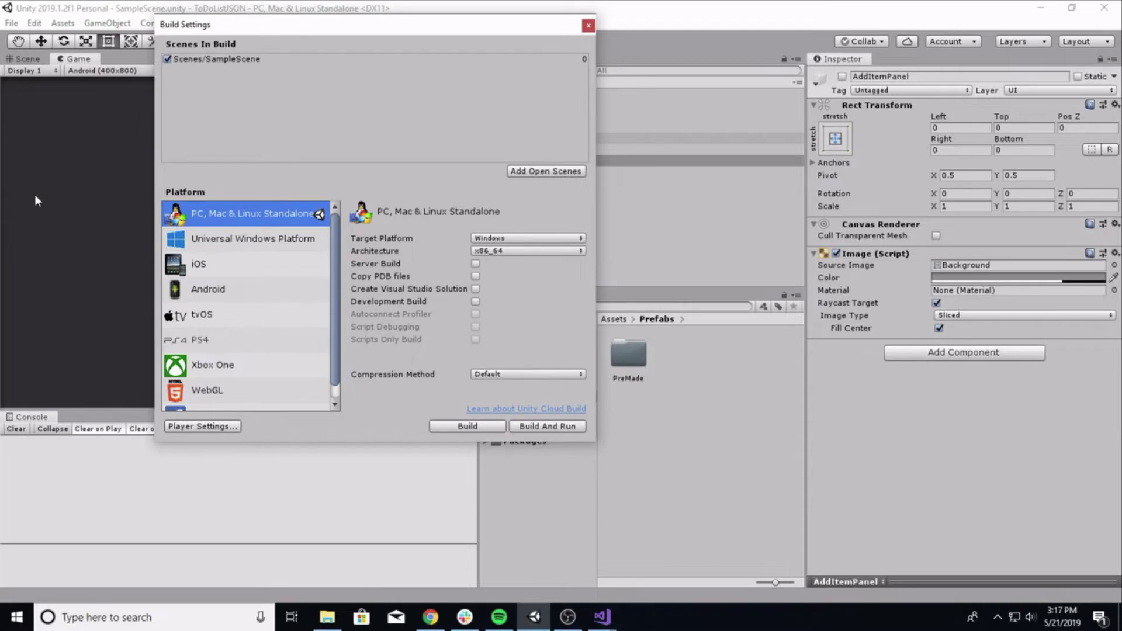
click(209, 427)
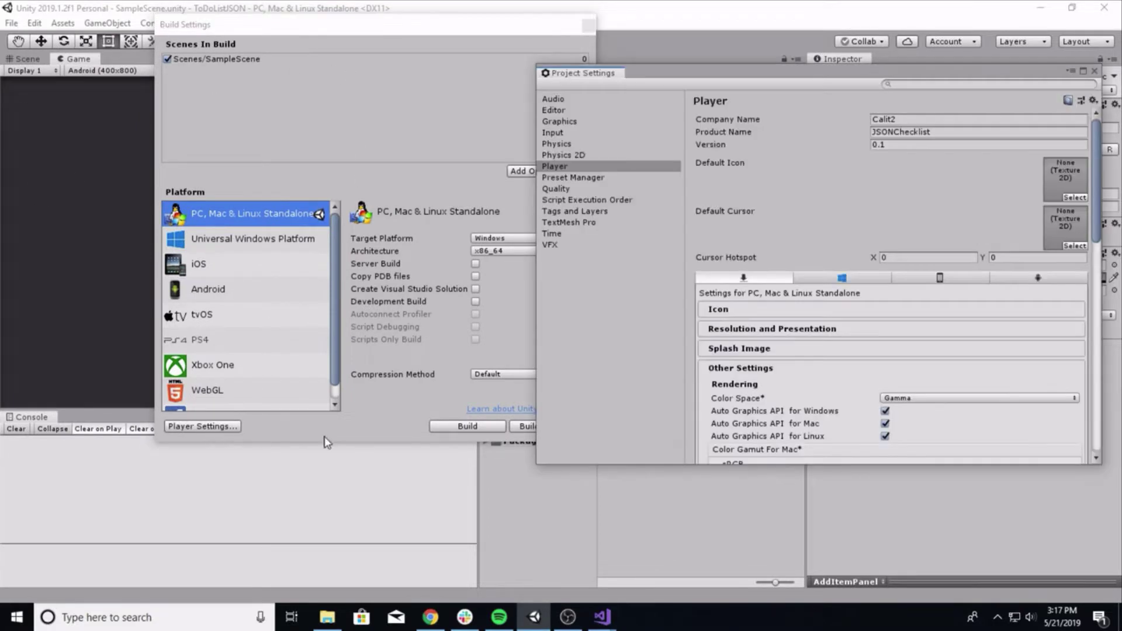
drag(745, 78, 762, 39)
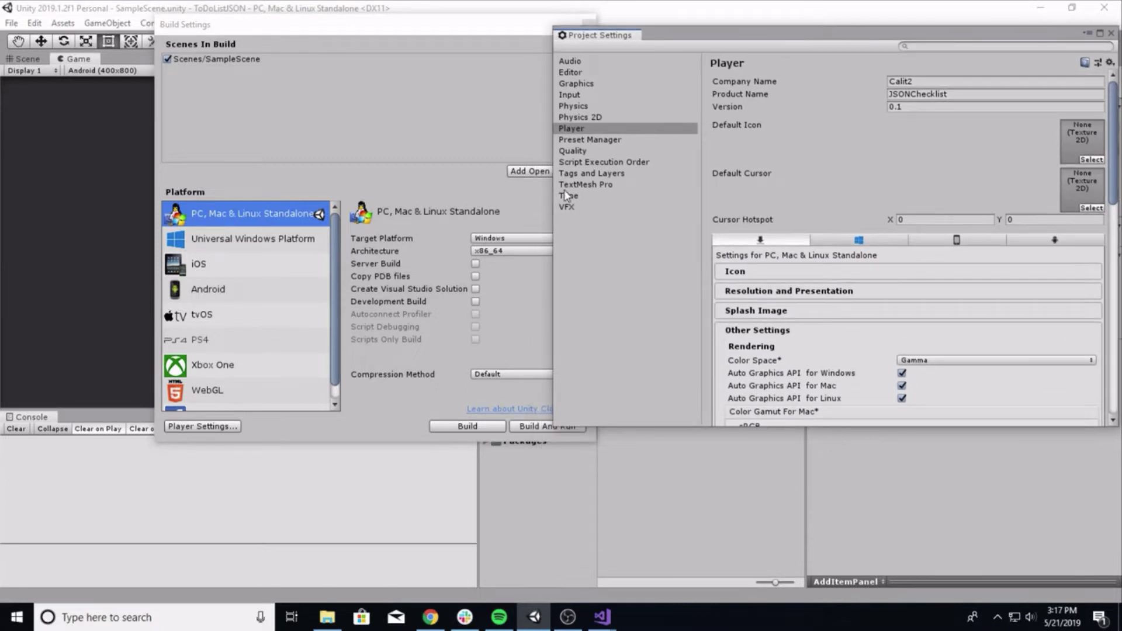
drag(548, 184, 561, 185)
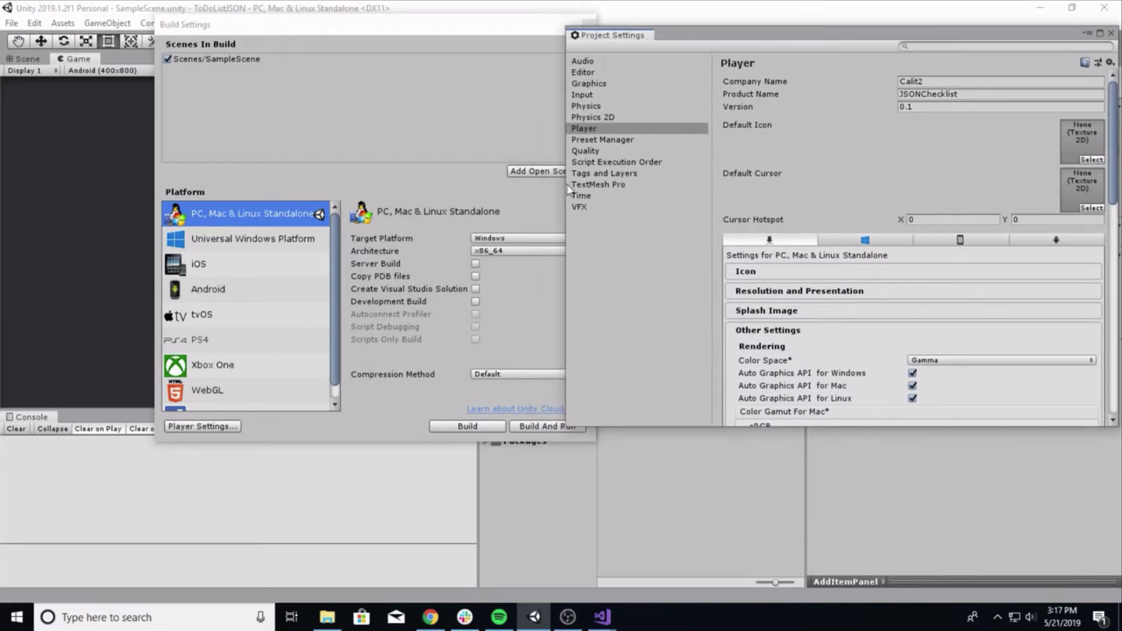
click(595, 132)
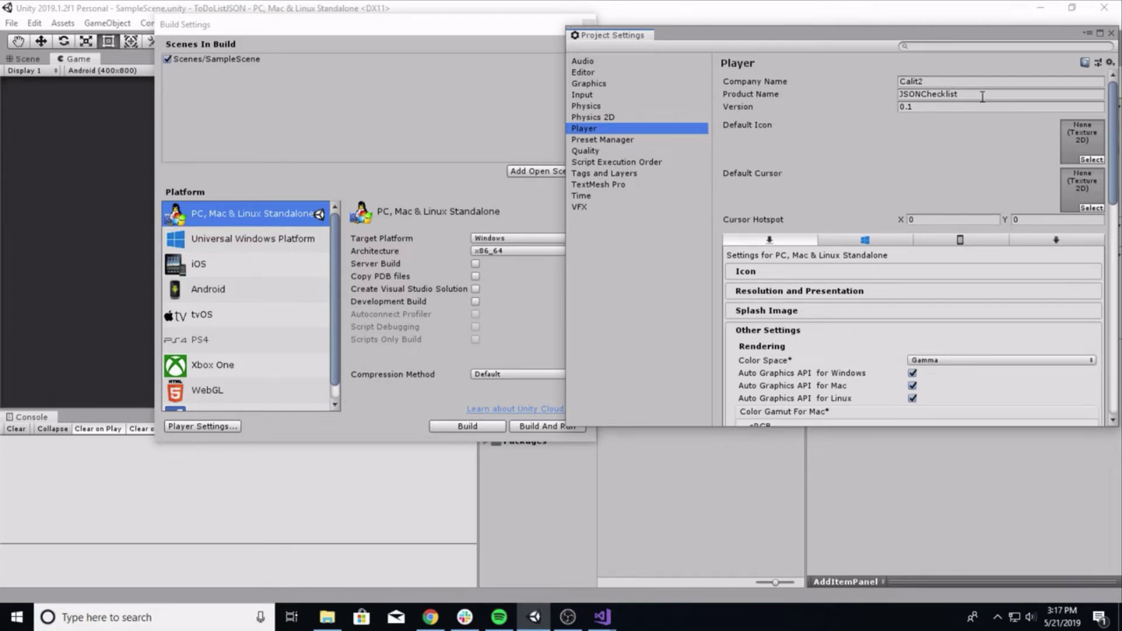
Step: Check the product name in the Player settings, switch to File Explorer and open the JSONChecklist folder inside Calit2
drag(965, 36, 941, 32)
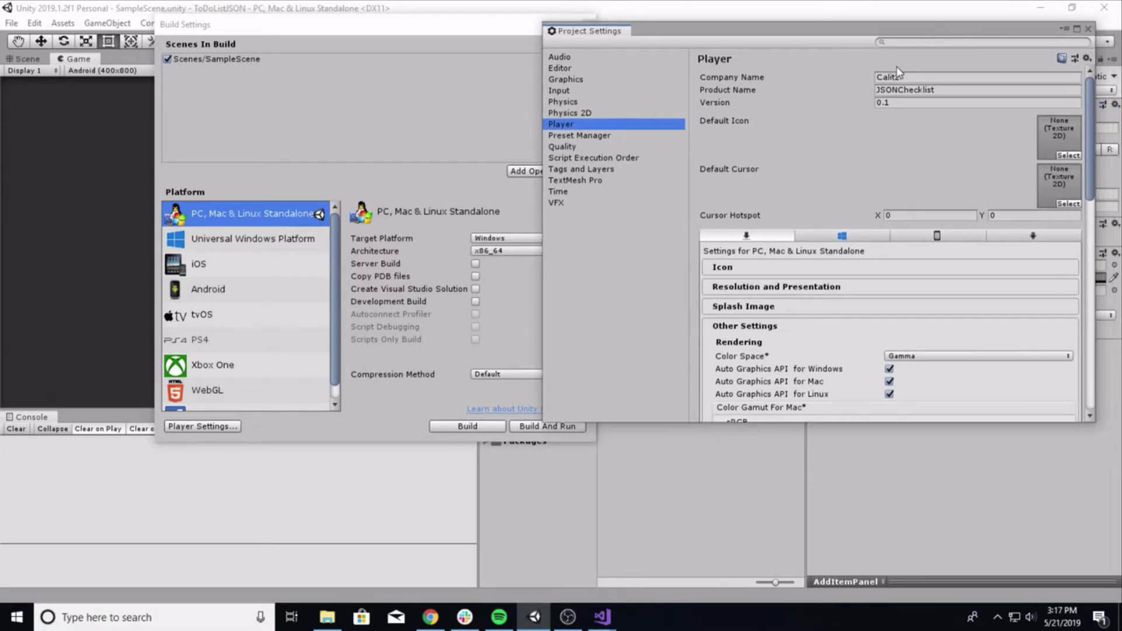
click(915, 90)
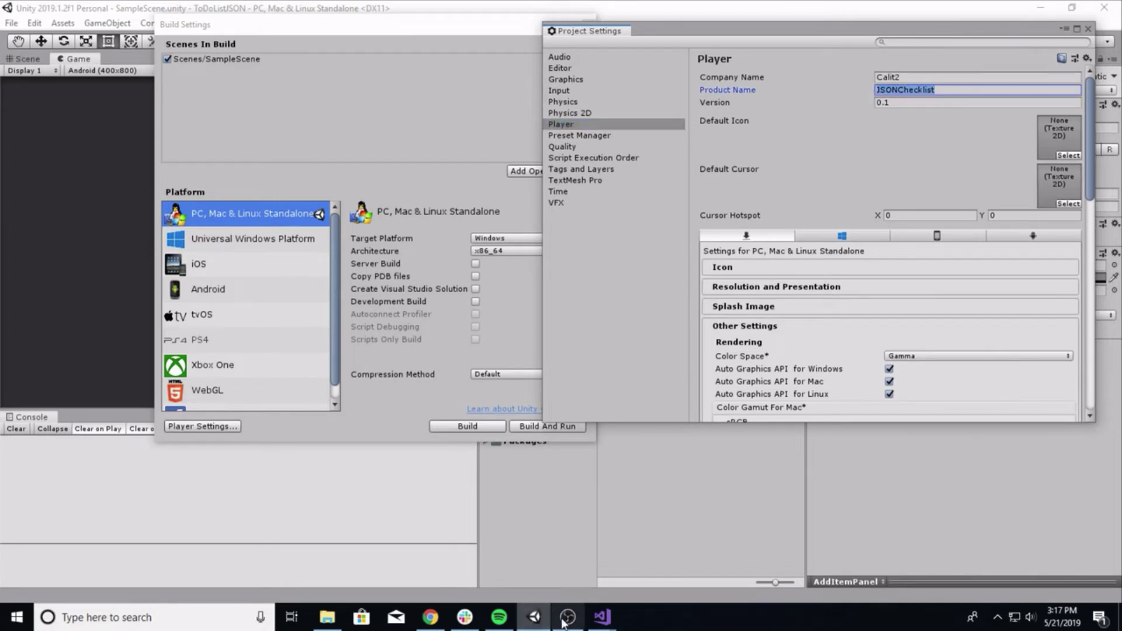
click(327, 617)
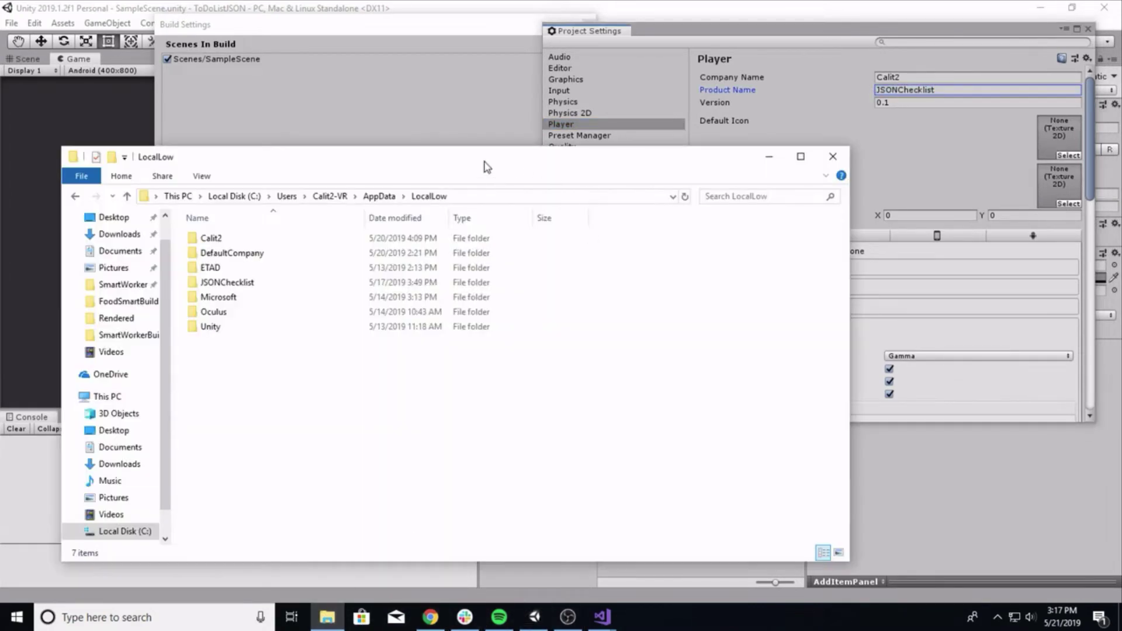
drag(483, 162, 619, 104)
double_click(336, 182)
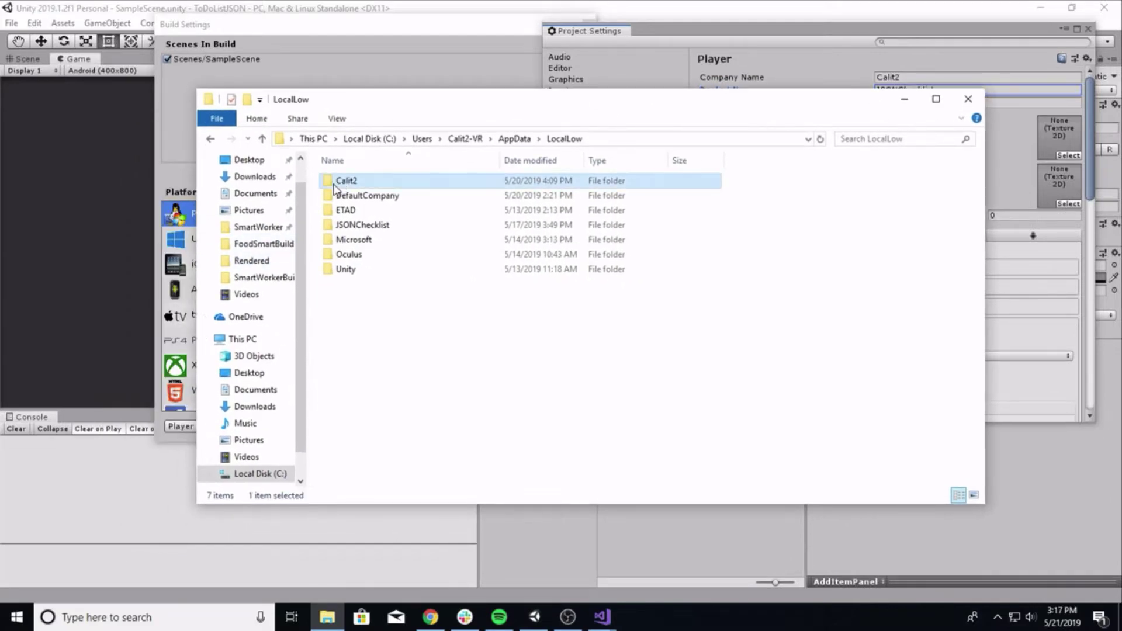
double_click(342, 183)
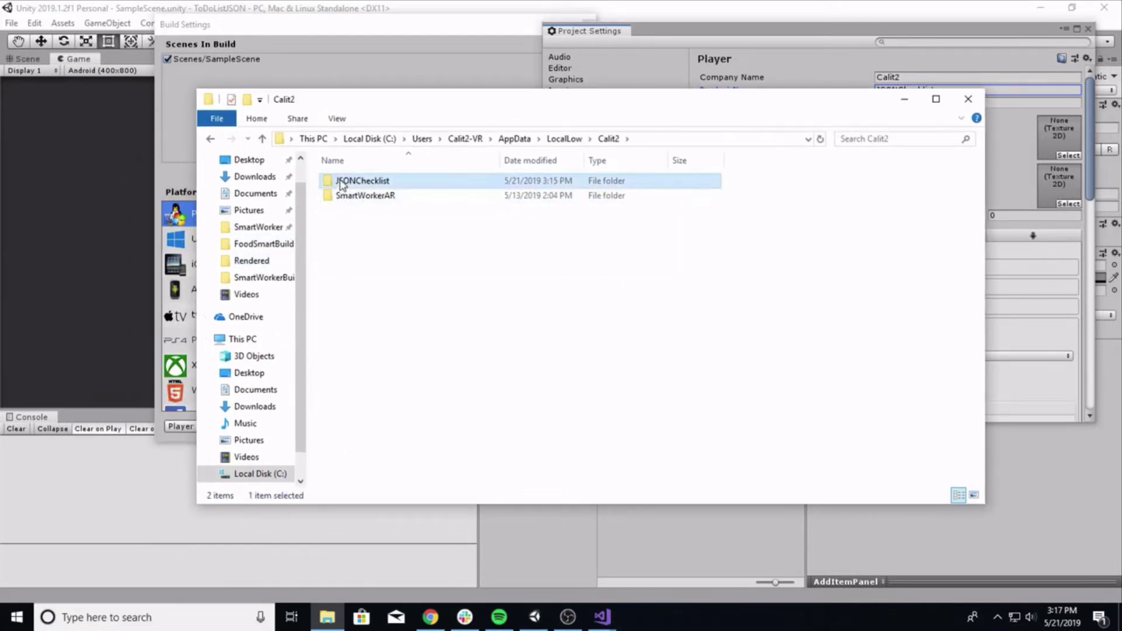
Step: Open the checklist text file in Notepad, examine its stored JSON lines and close it
click(352, 197)
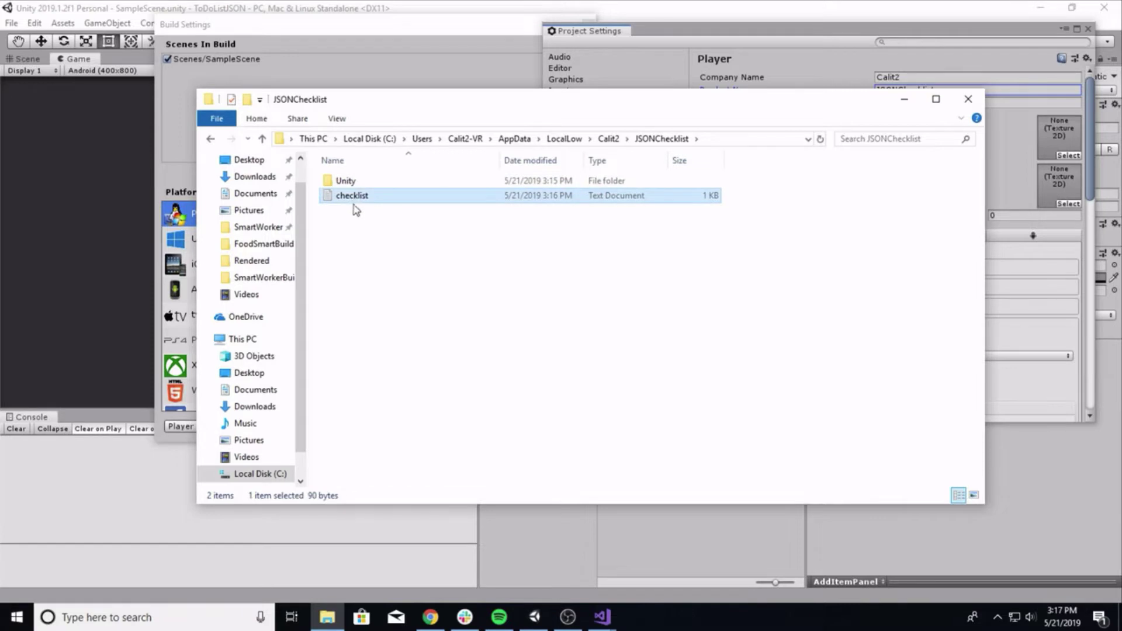
double_click(353, 196)
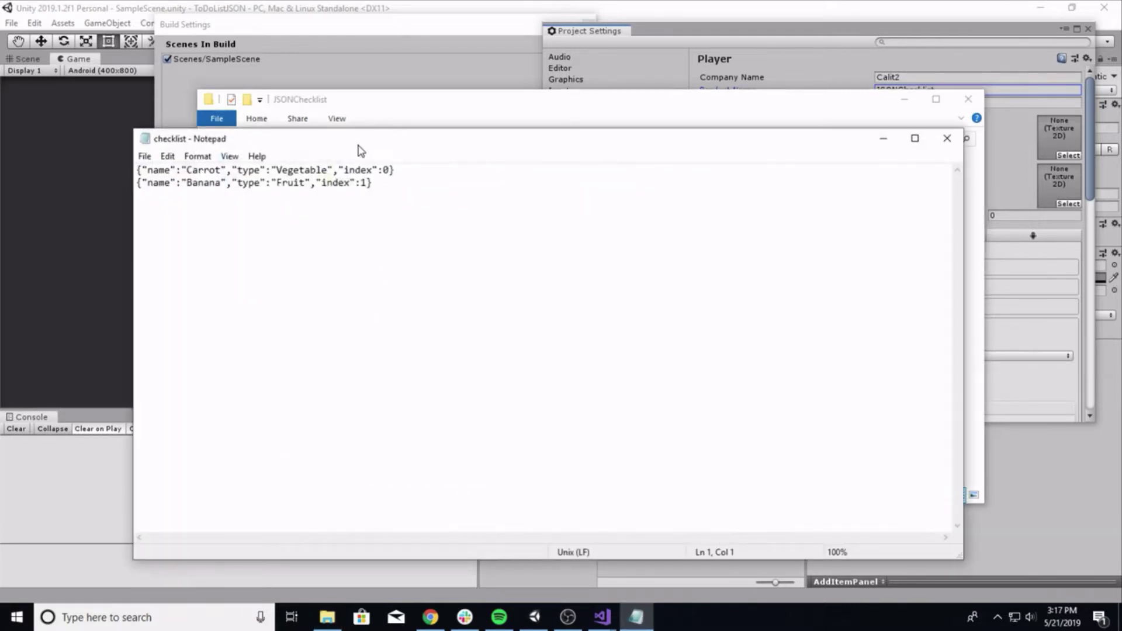
drag(356, 140, 421, 82)
drag(391, 135, 199, 108)
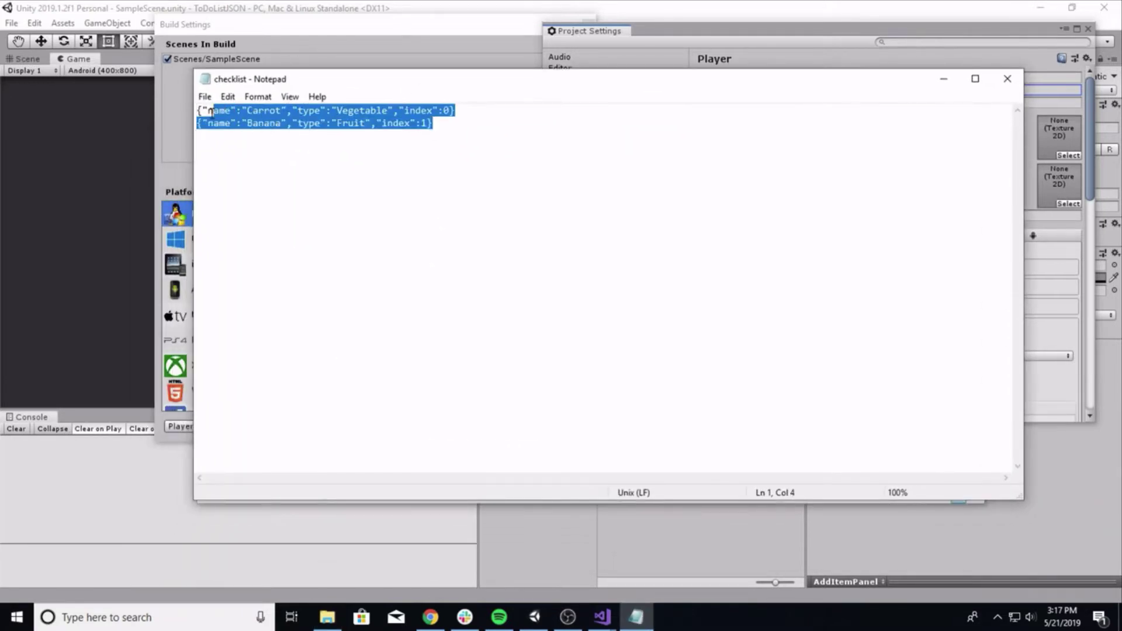
click(202, 110)
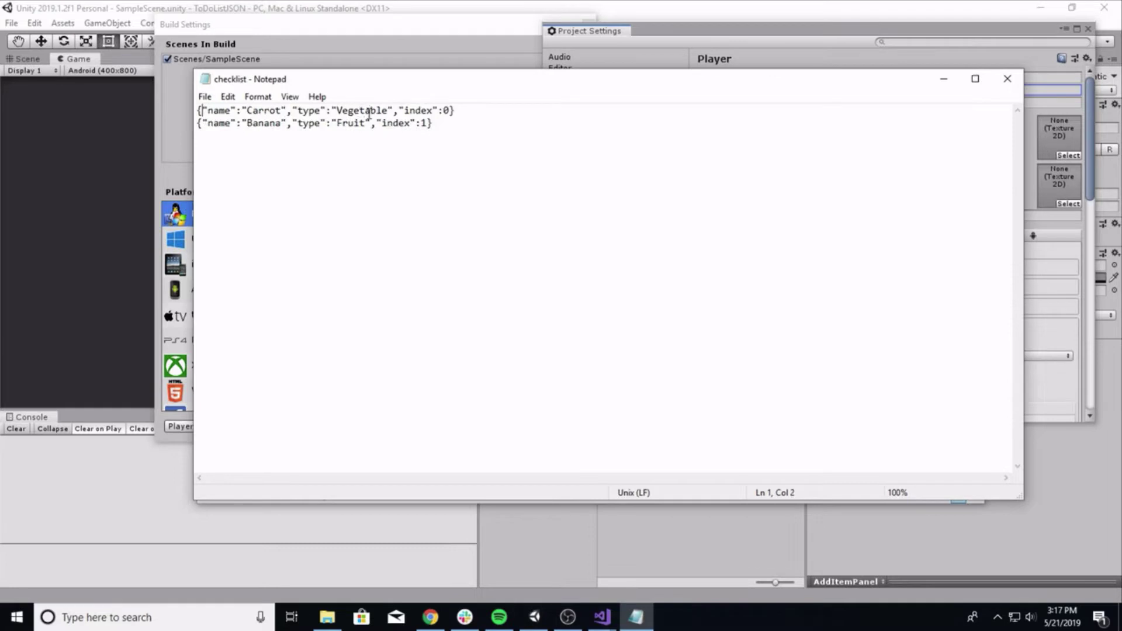
click(462, 111)
click(441, 124)
drag(458, 125, 200, 110)
click(202, 110)
click(1007, 79)
Step: Reopen the checklist file, delete the Banana line, save and close the file, and minimize File Explorer
double_click(543, 197)
drag(436, 124, 192, 126)
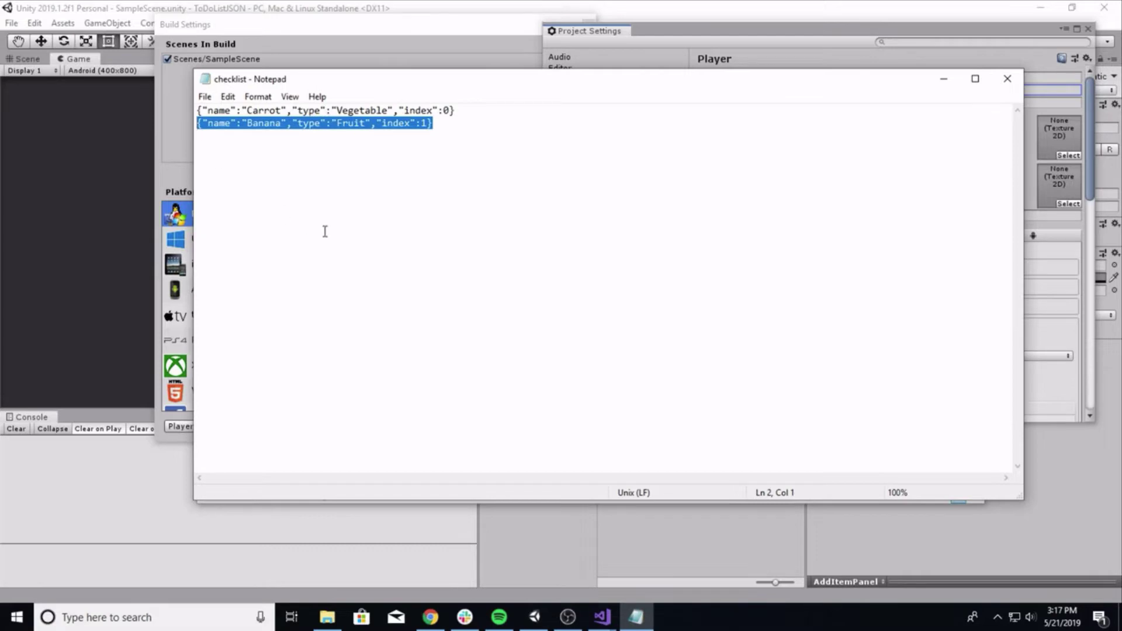
key(BackSpace)
key(BackSpace)
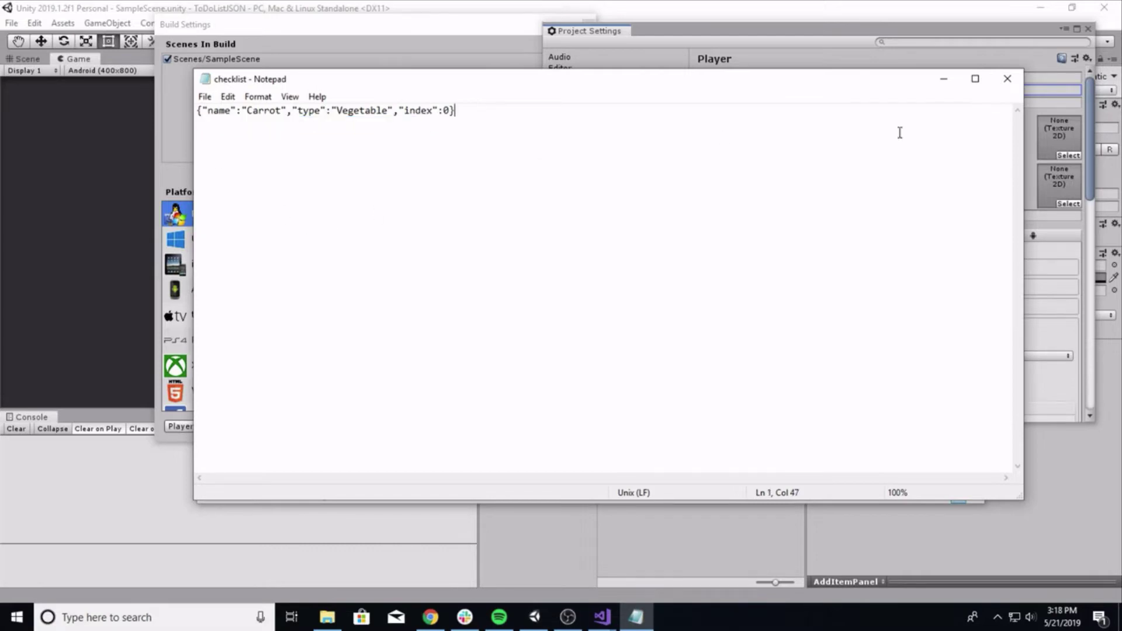
click(1007, 78)
click(905, 99)
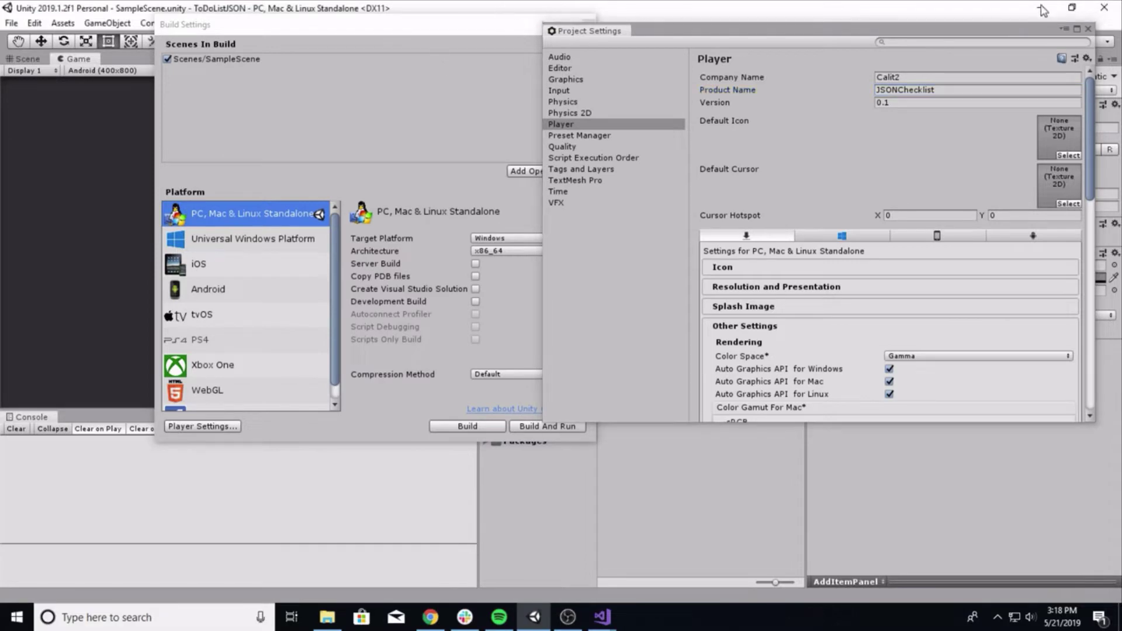
Step: Close the Project Settings and Build Settings windows, run the scene to check the loaded checklist and add-item form, and stop it
click(1088, 29)
click(588, 26)
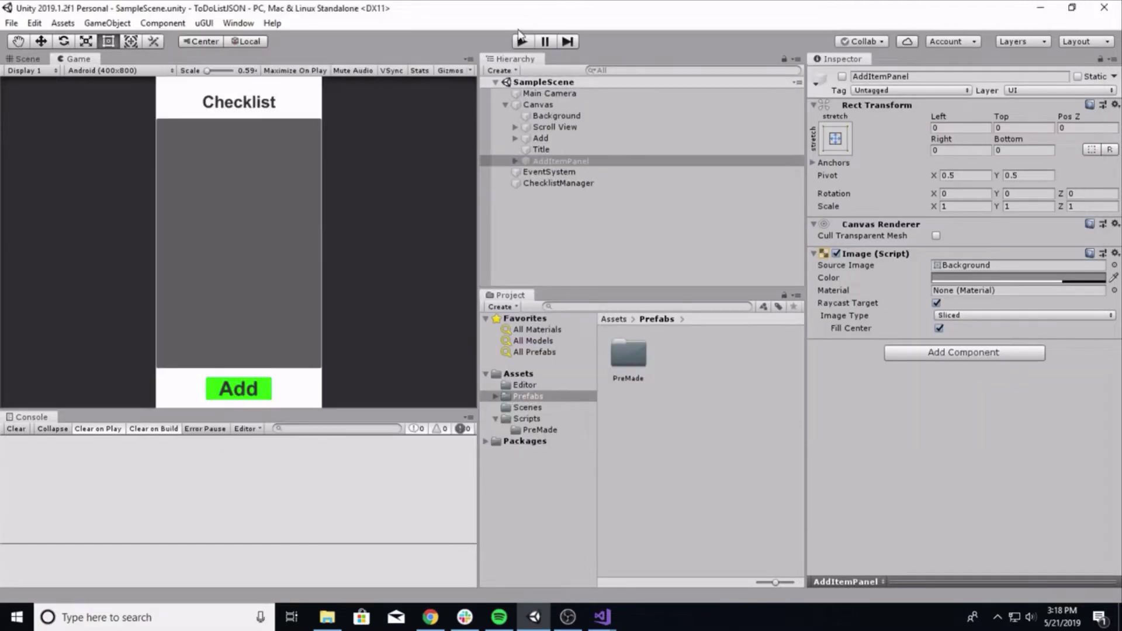
click(521, 42)
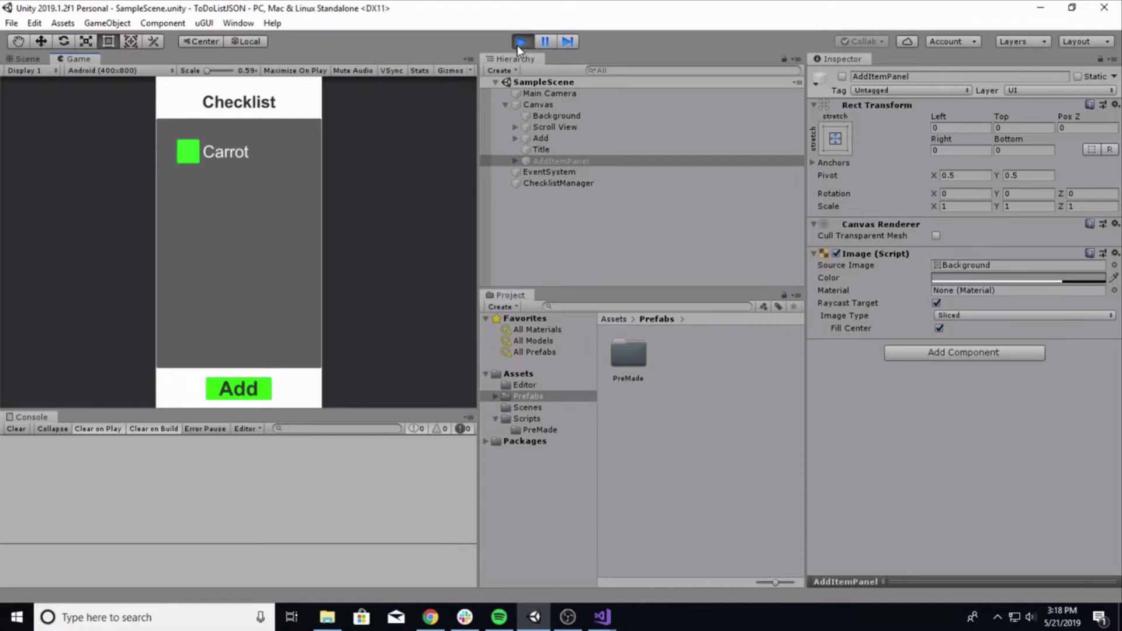
click(239, 393)
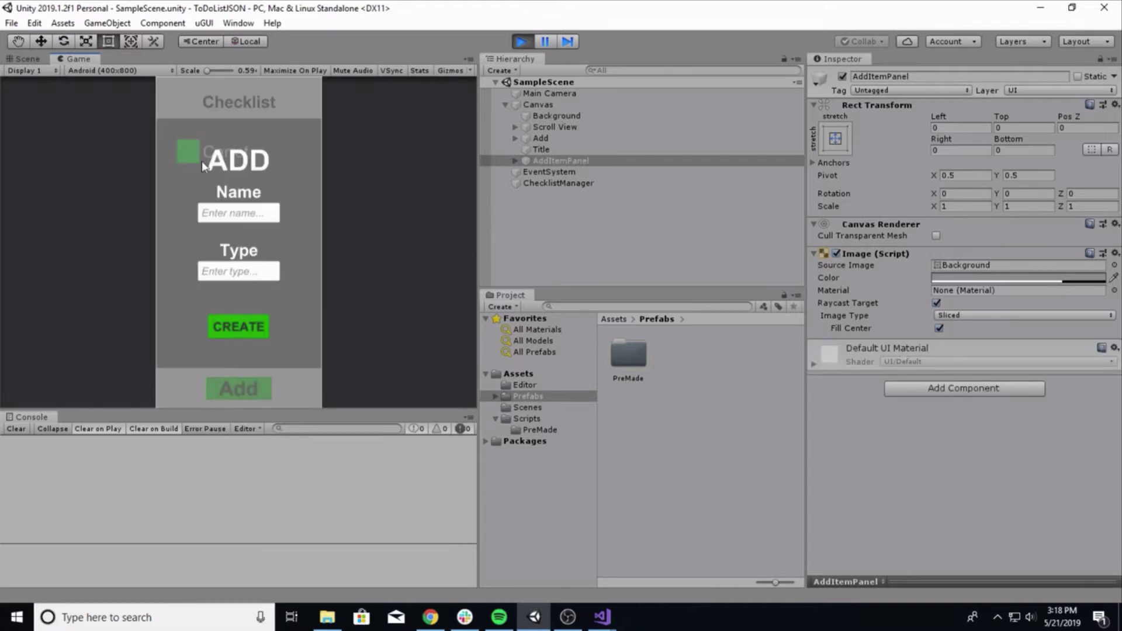
click(526, 38)
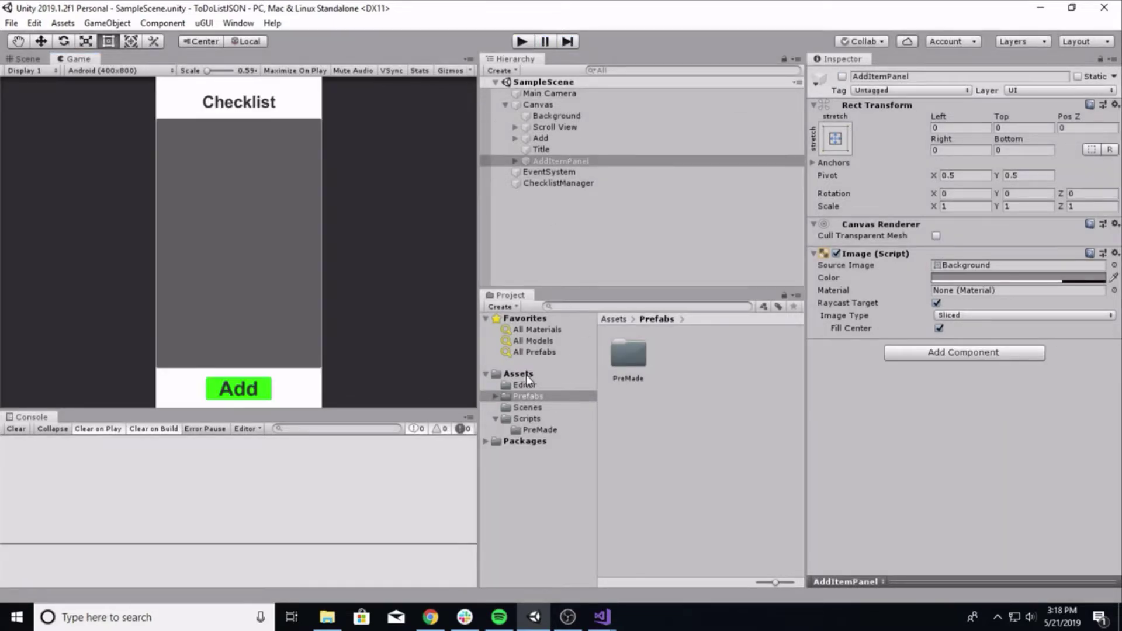
Step: Create a scene named JSONTut in the Scenes folder and open it
click(527, 406)
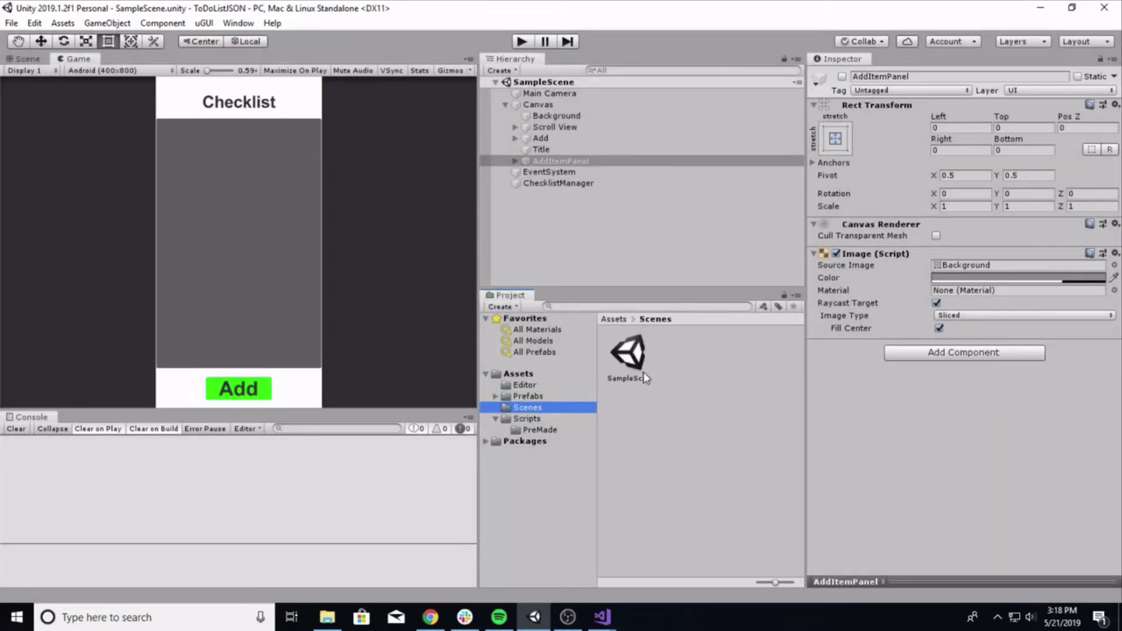
right_click(670, 430)
mouse_move(782, 101)
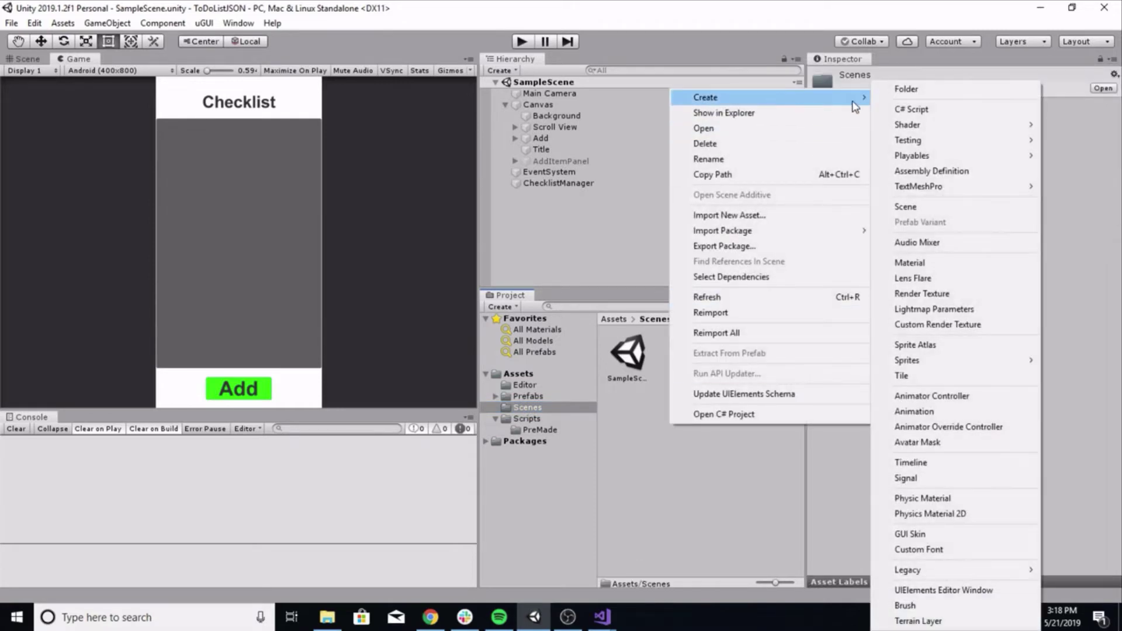
click(907, 208)
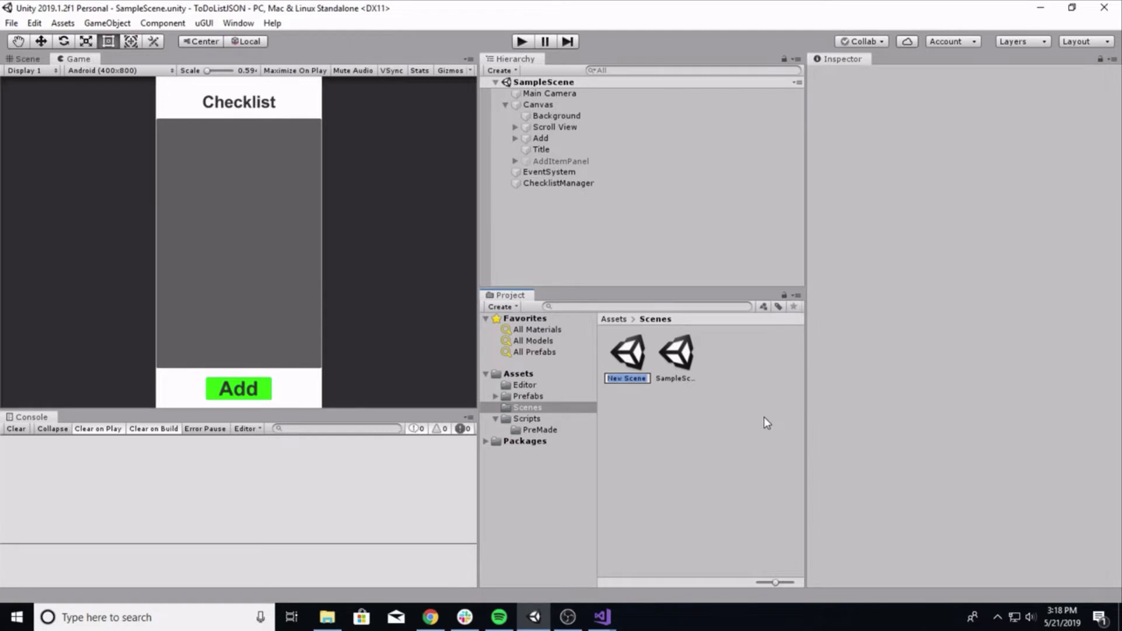
text(JSONTut)
key(Return)
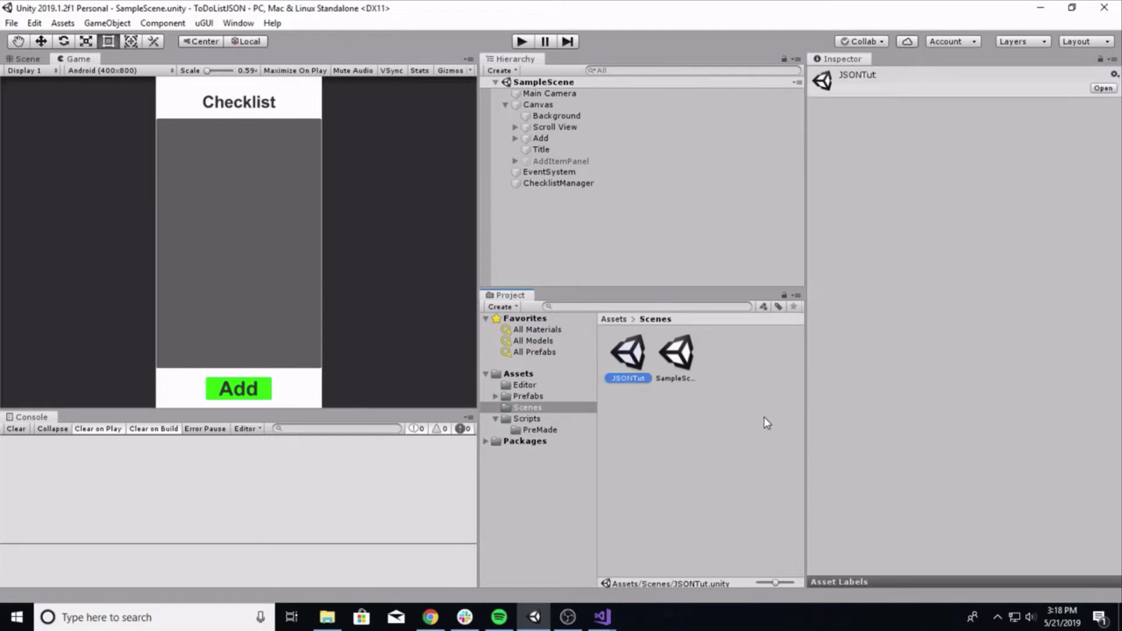
double_click(624, 361)
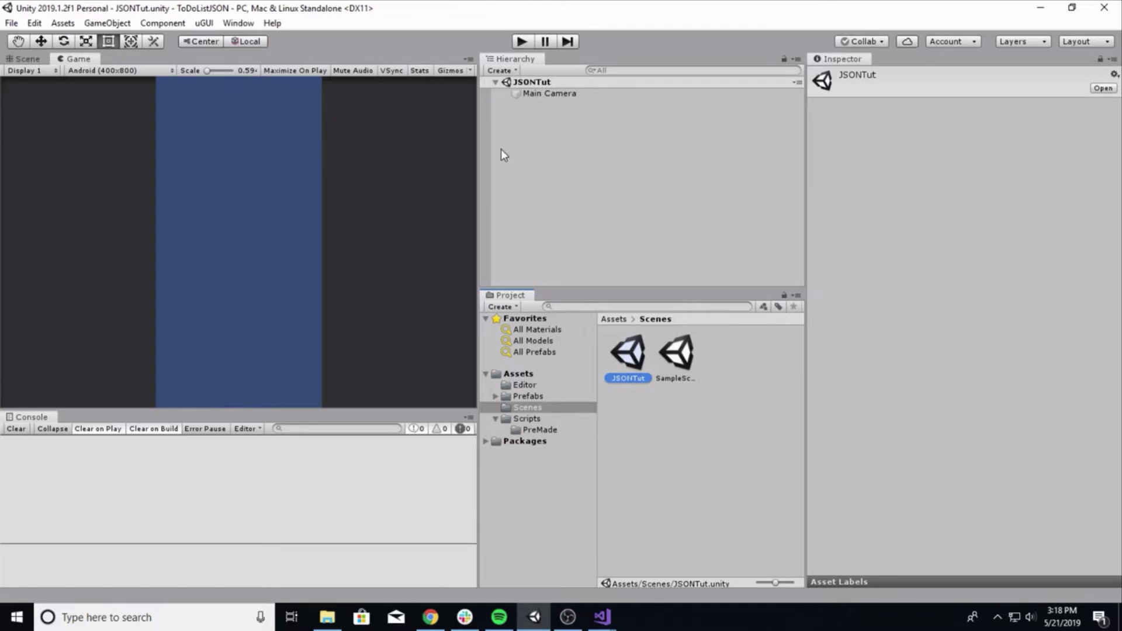
Step: Inspect the Main Camera and add a UI Canvas to the JSONTut scene
click(535, 94)
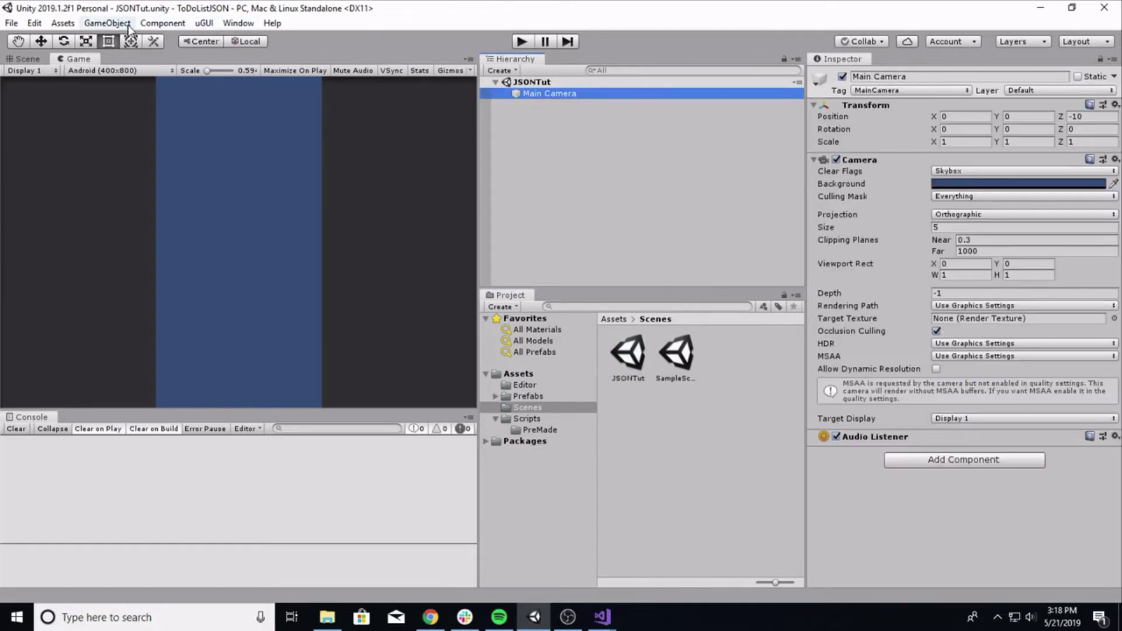
click(107, 23)
mouse_move(156, 165)
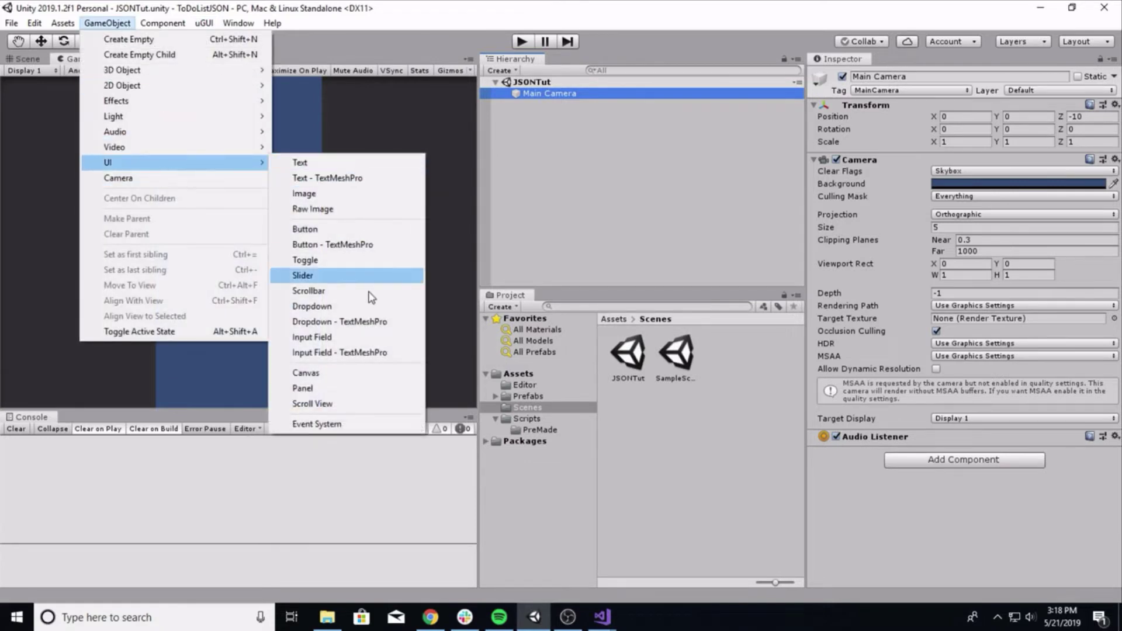
click(306, 372)
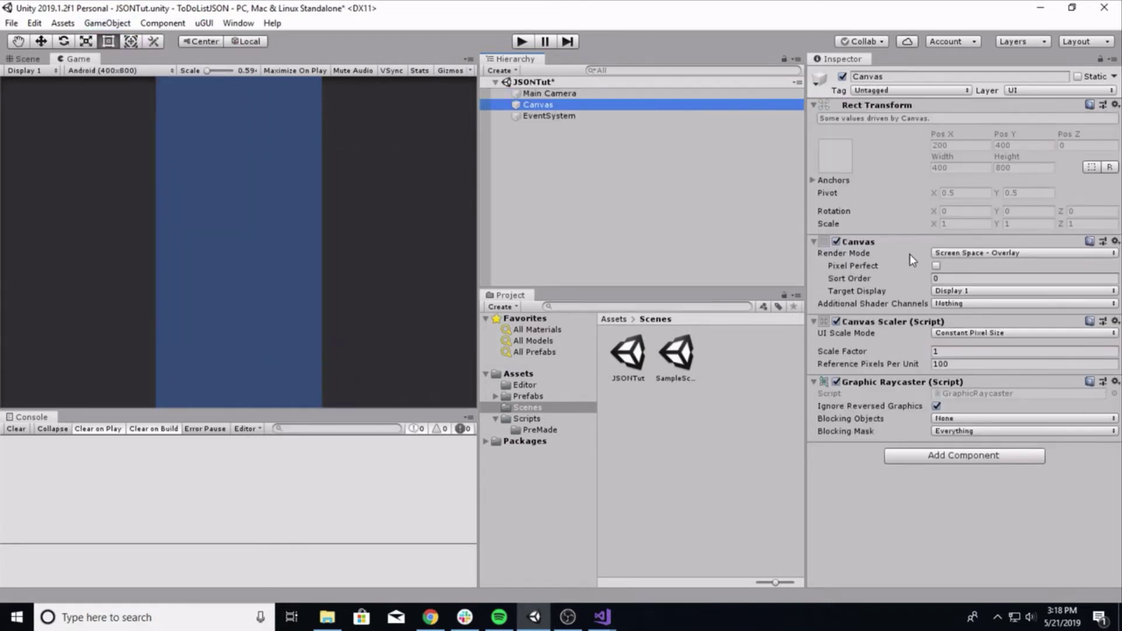
Step: Set the Canvas Scaler to Scale With Screen Size with a reference resolution of 400 by 800
click(964, 336)
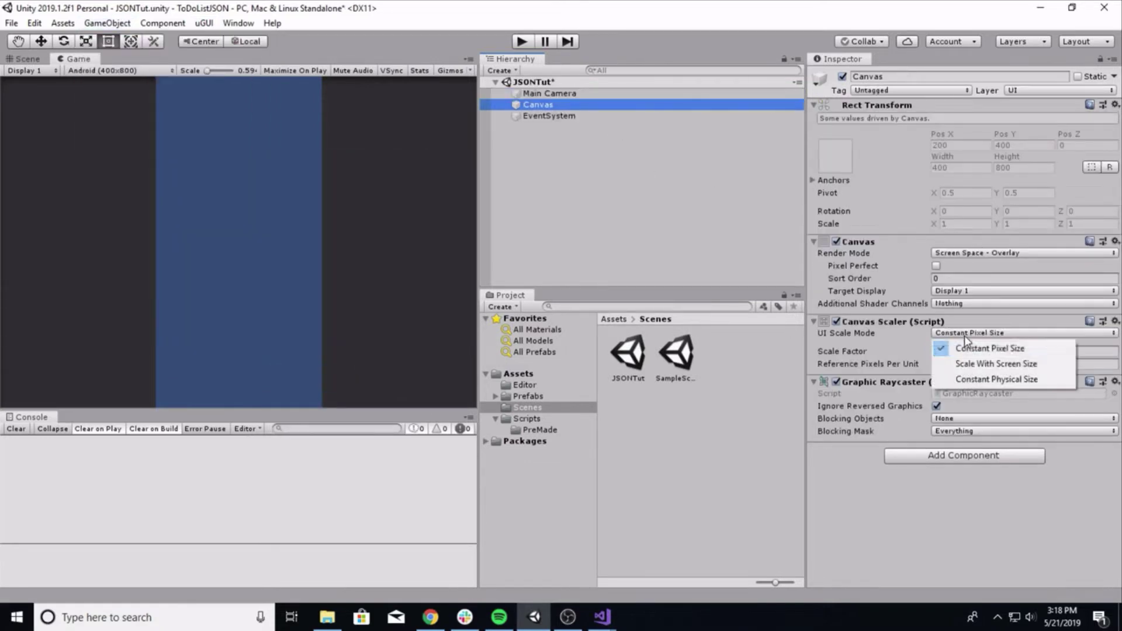
click(973, 368)
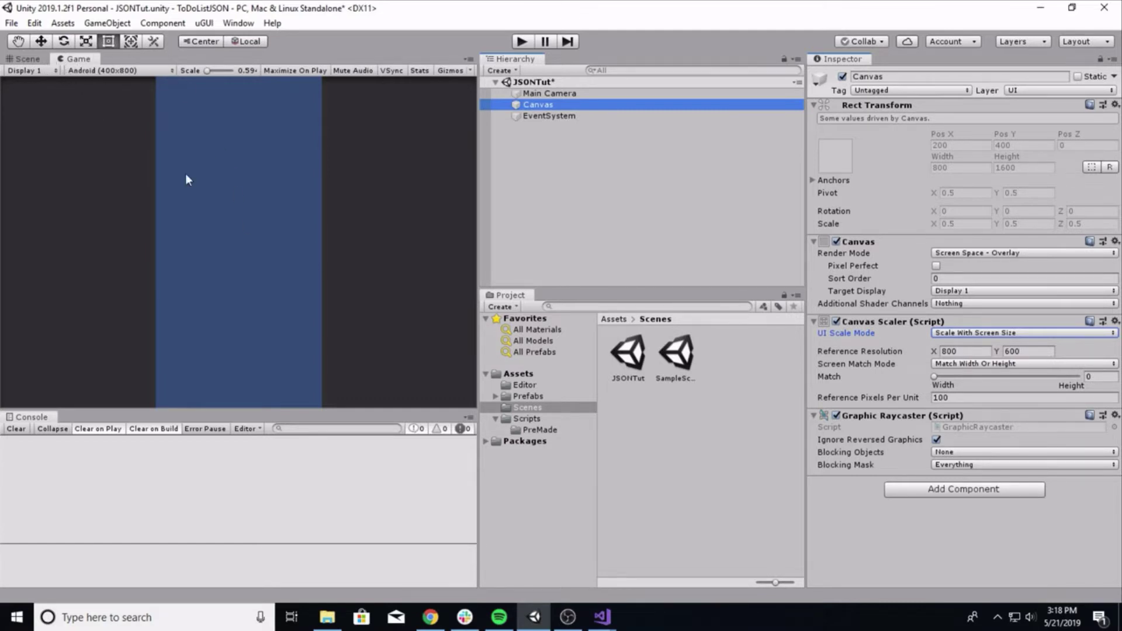
click(968, 352)
text(400)
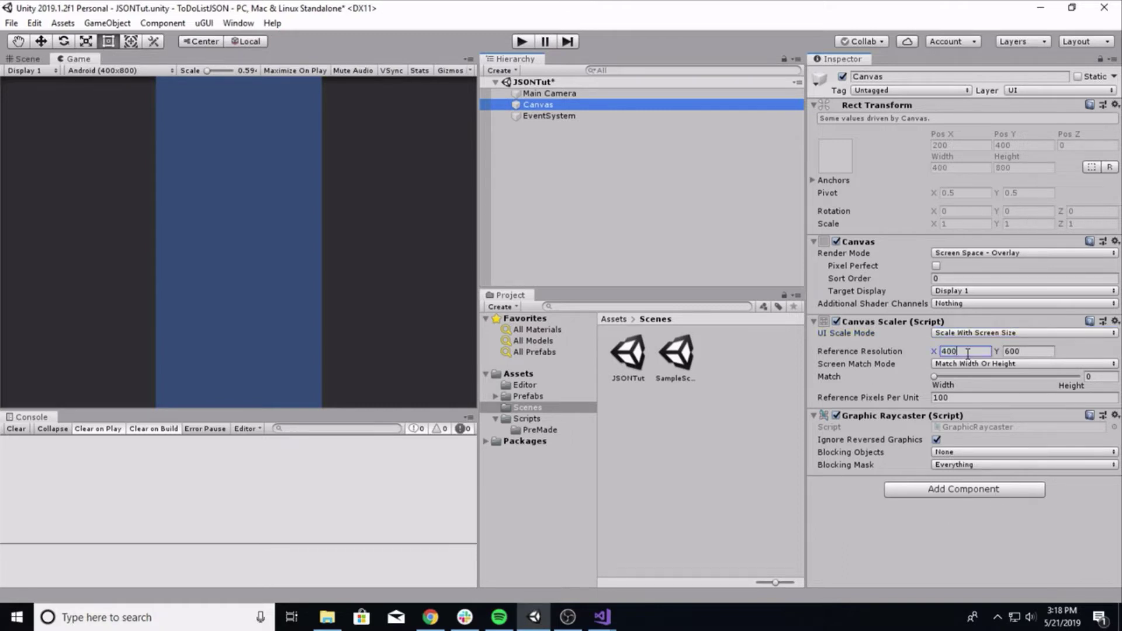
key(Tab)
text(800)
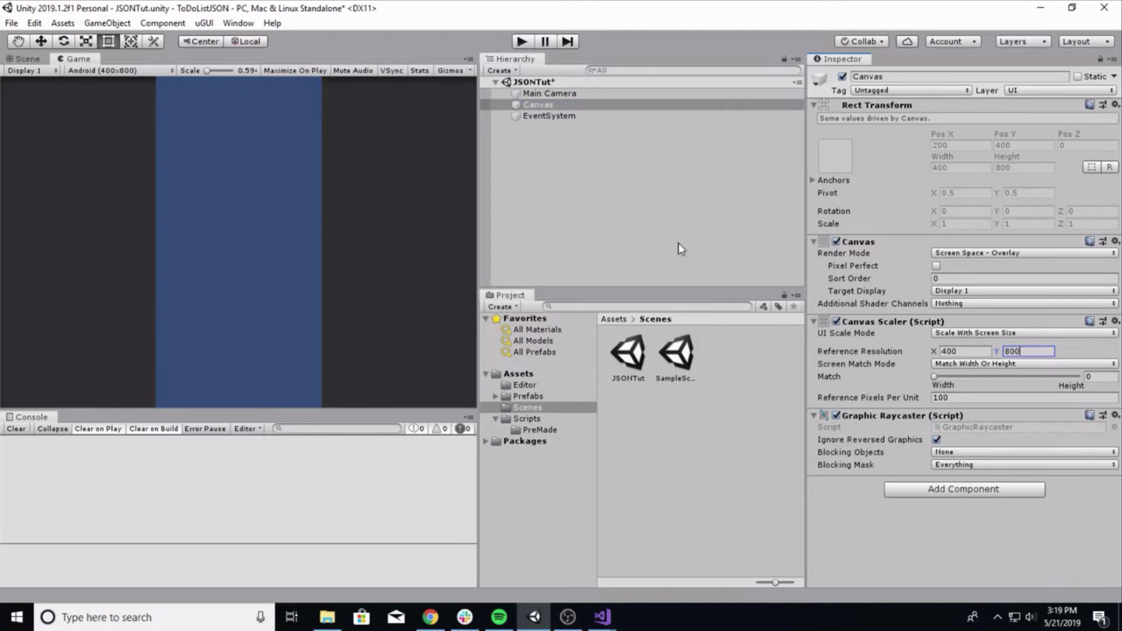
Step: Add a UI Panel under the Canvas and rename it Background
click(665, 146)
click(591, 107)
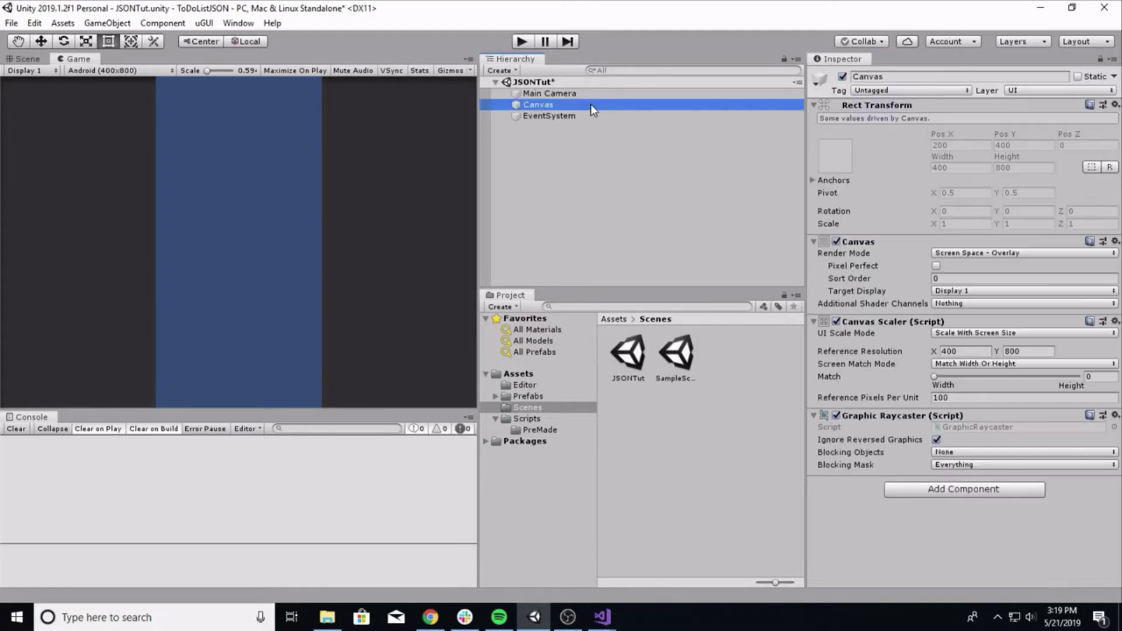
click(114, 23)
mouse_move(121, 158)
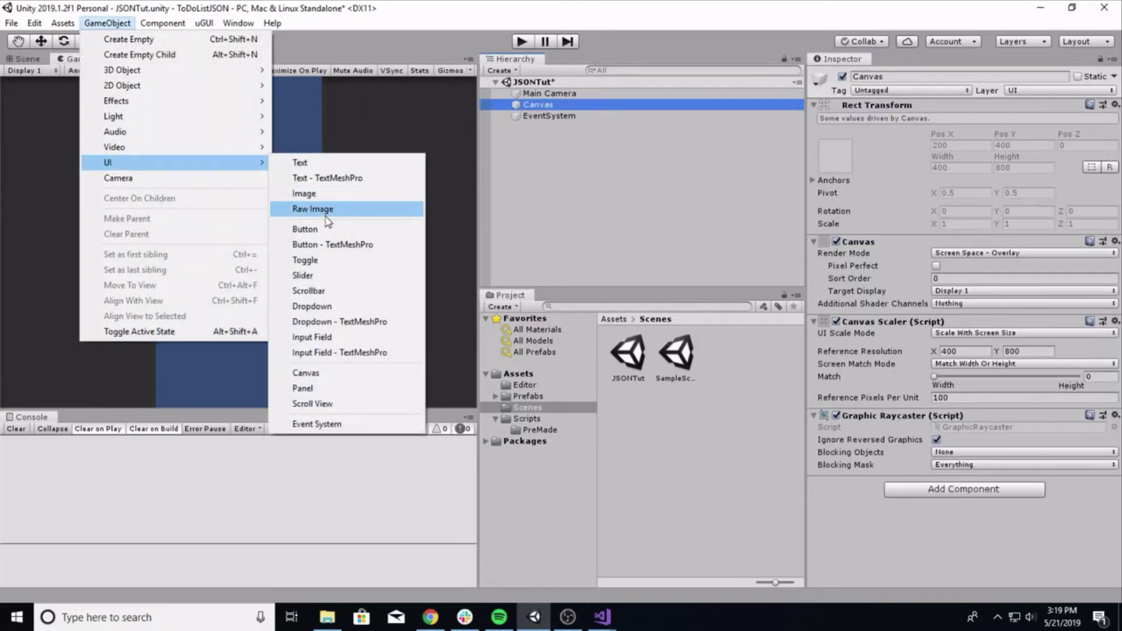
click(328, 389)
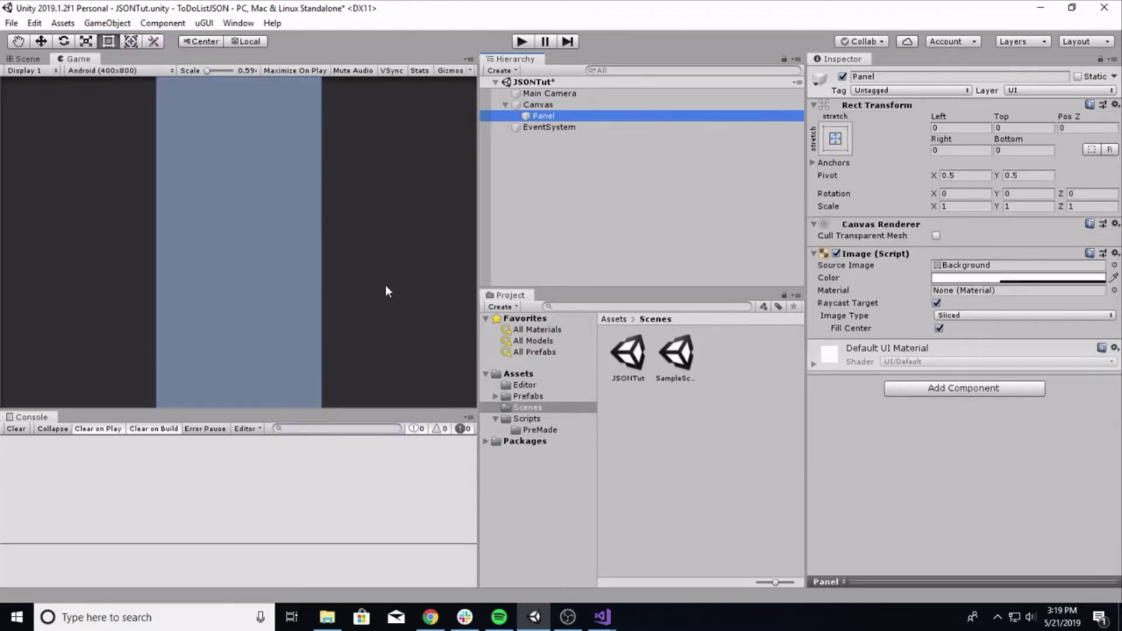
click(912, 77)
text(Background)
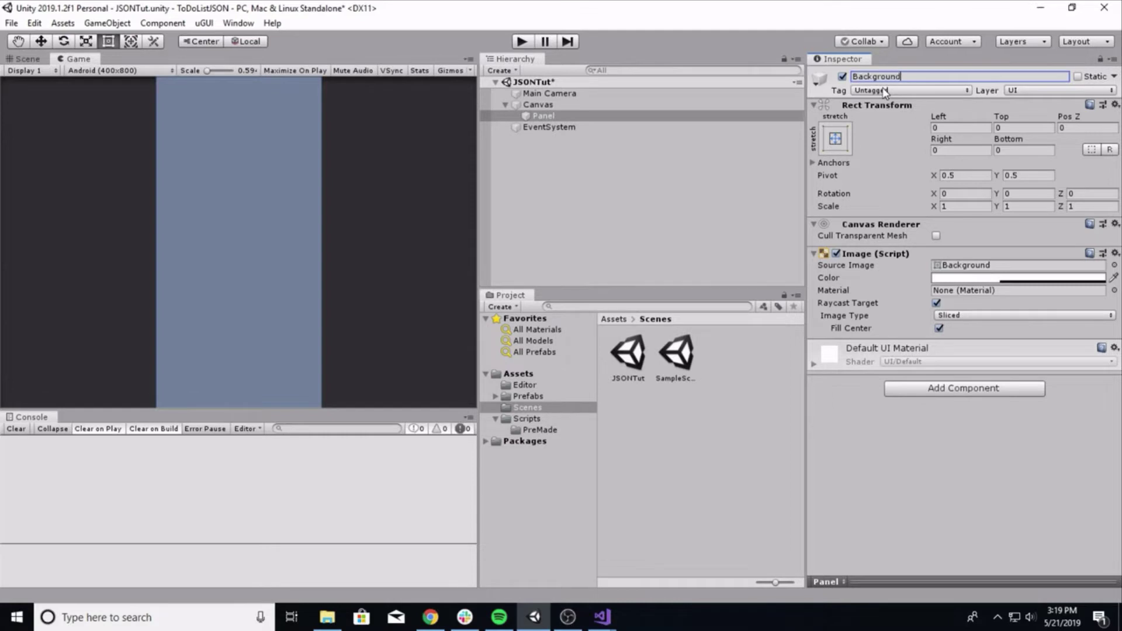
key(Return)
Step: Set the Background panel's source image to None and raise its color's alpha to 255
click(1114, 265)
double_click(38, 90)
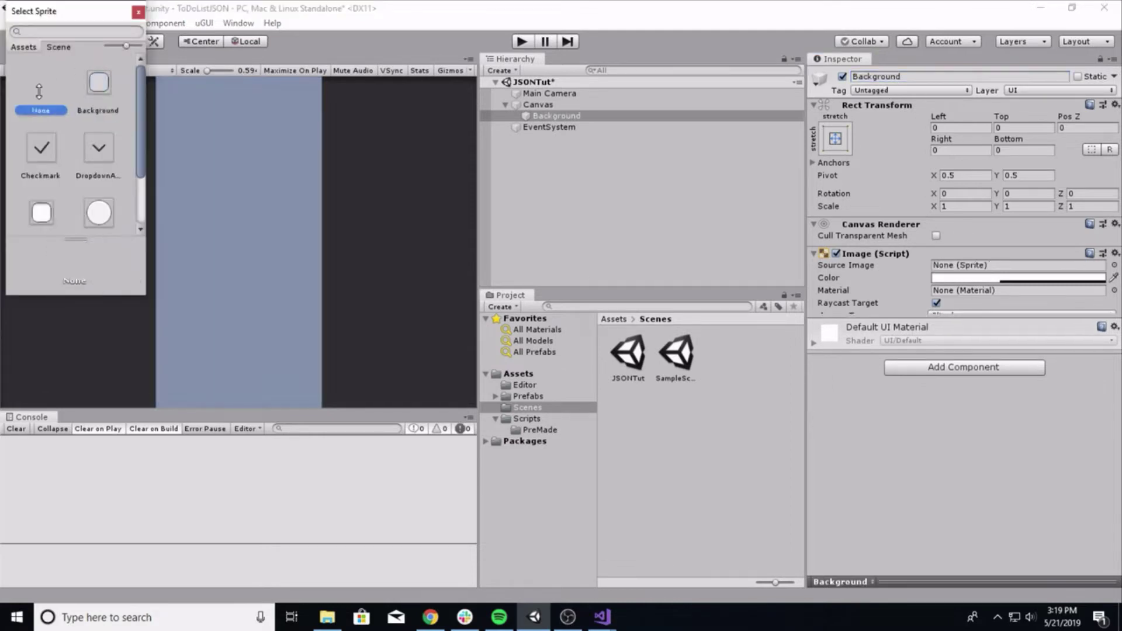
click(948, 279)
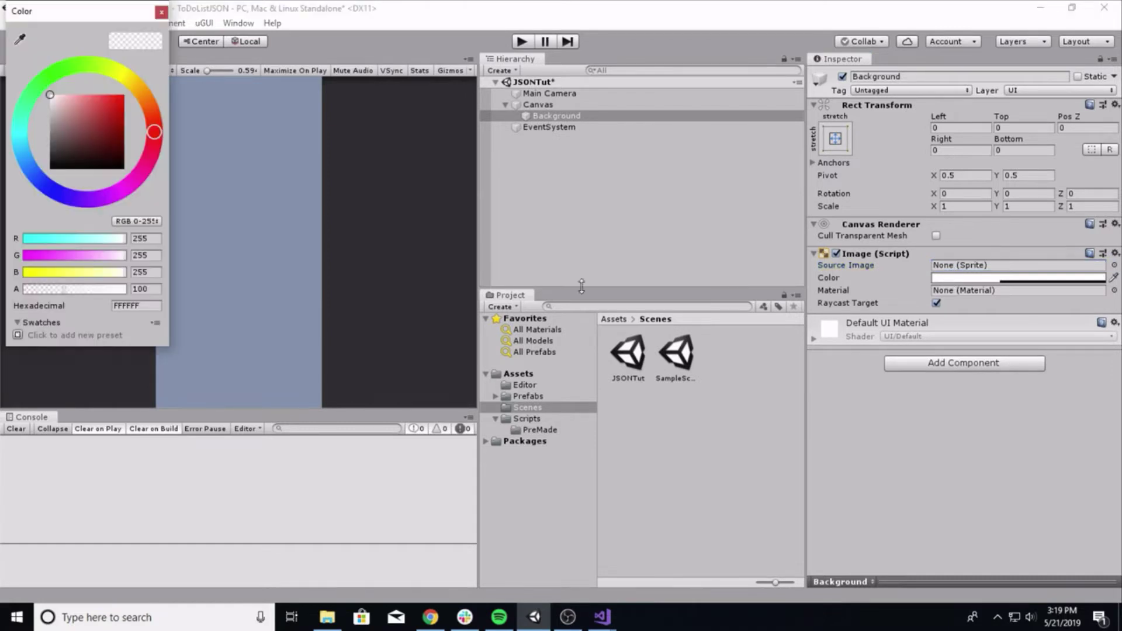
drag(75, 289, 153, 300)
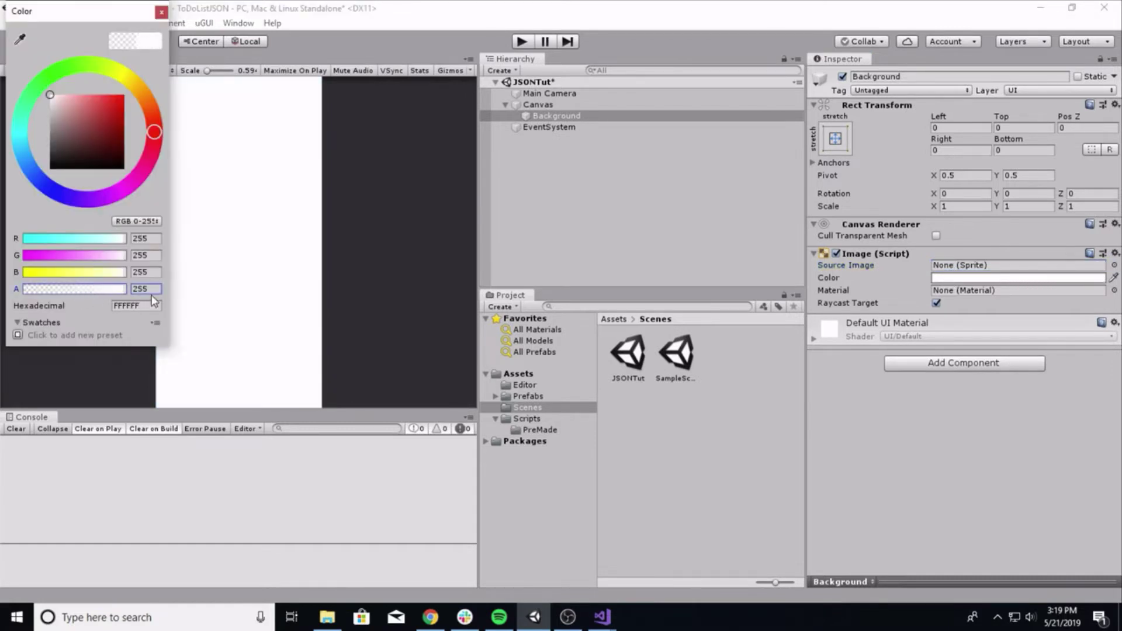
Step: Close the color picker and add a UI Scroll View under the Canvas
click(161, 12)
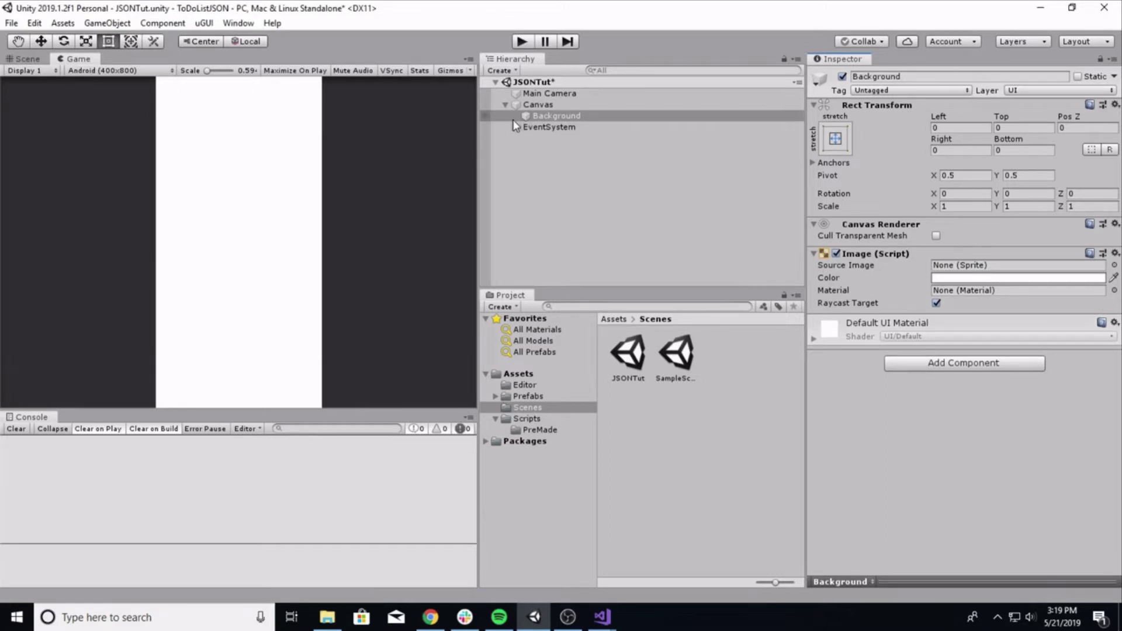
click(108, 23)
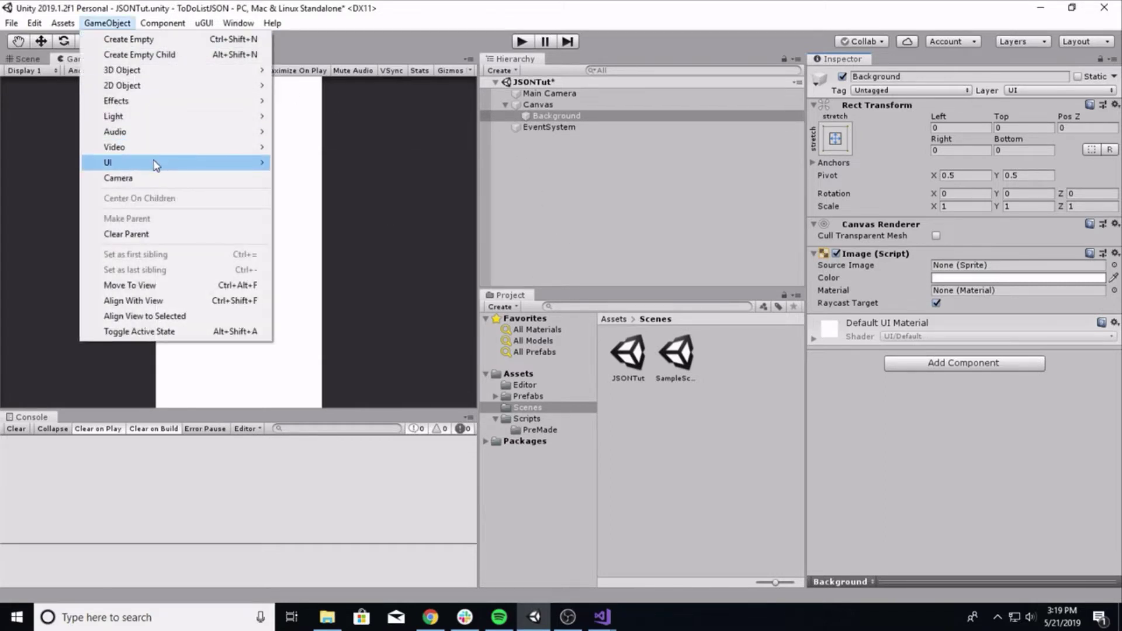
mouse_move(156, 163)
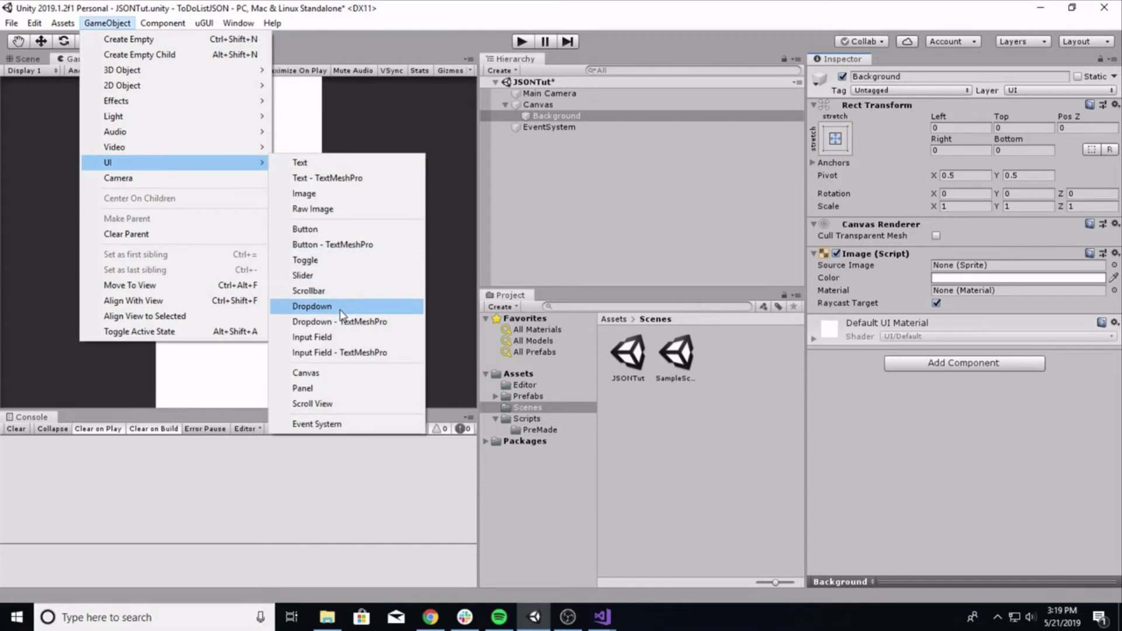
click(320, 403)
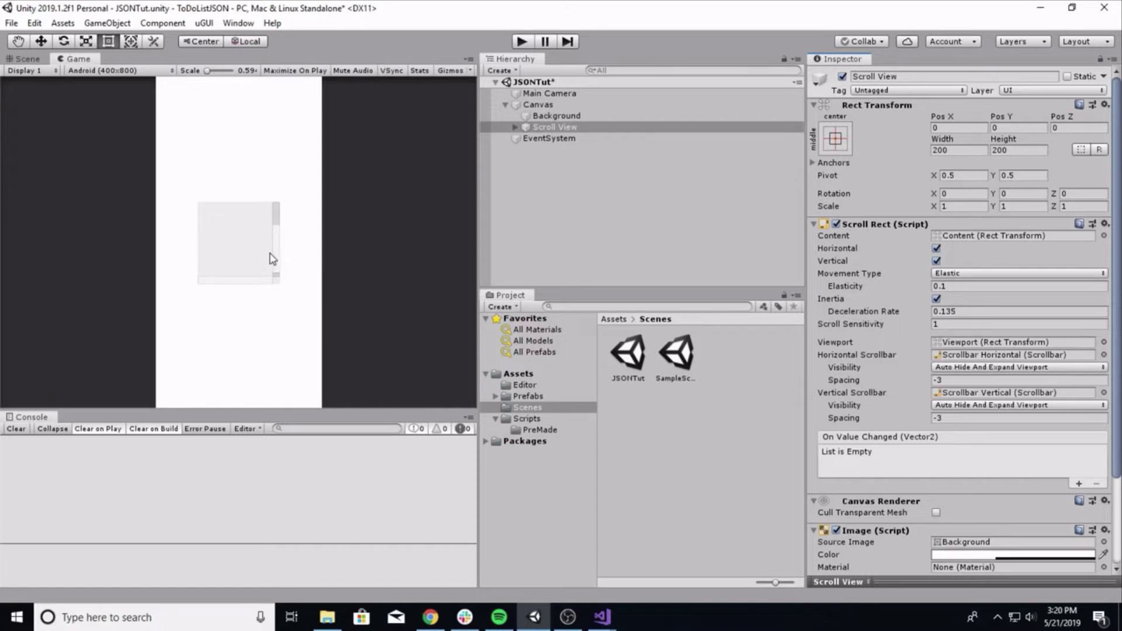
Step: Stretch the Scroll View's top edge upward in the Scene view to a height of about 344
click(33, 60)
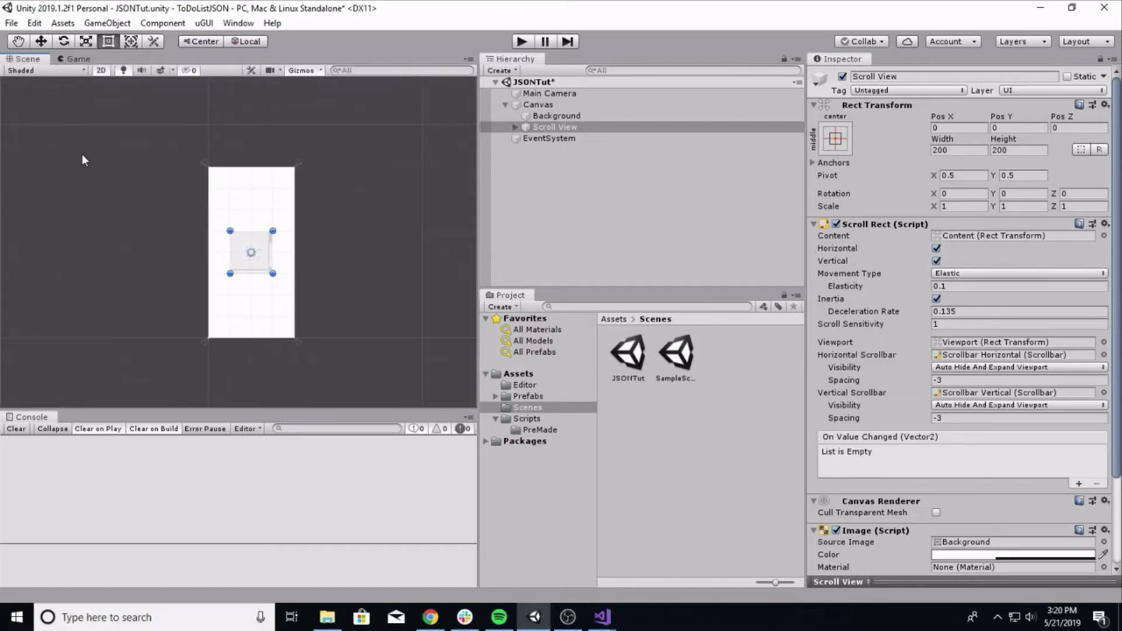
scroll(216, 289, up, 3)
scroll(186, 251, down, 2)
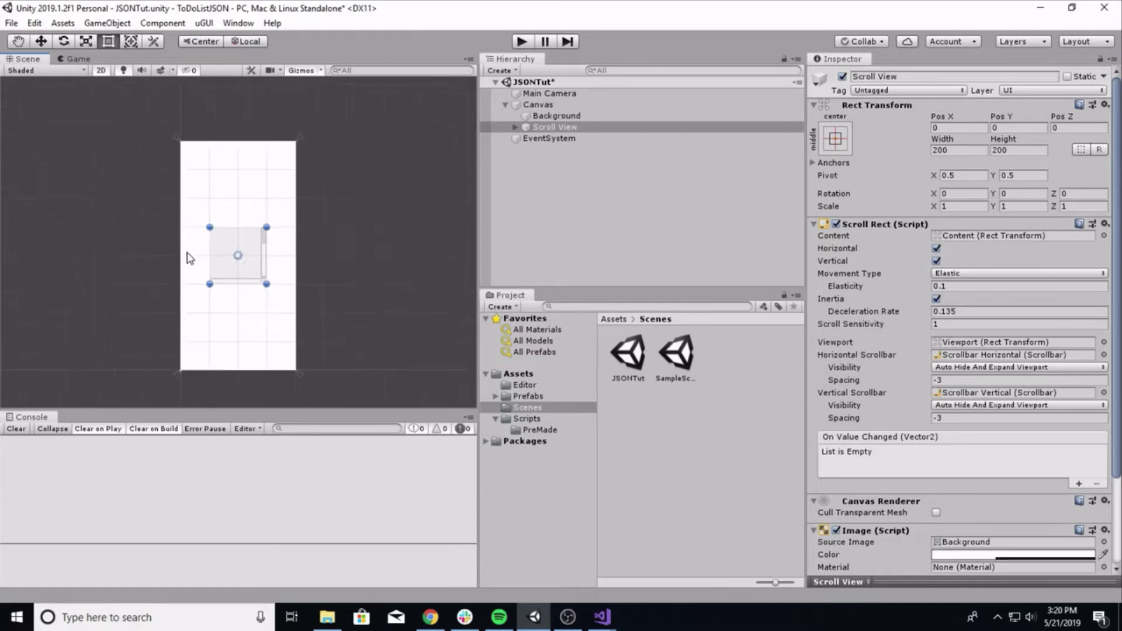
drag(248, 218, 246, 174)
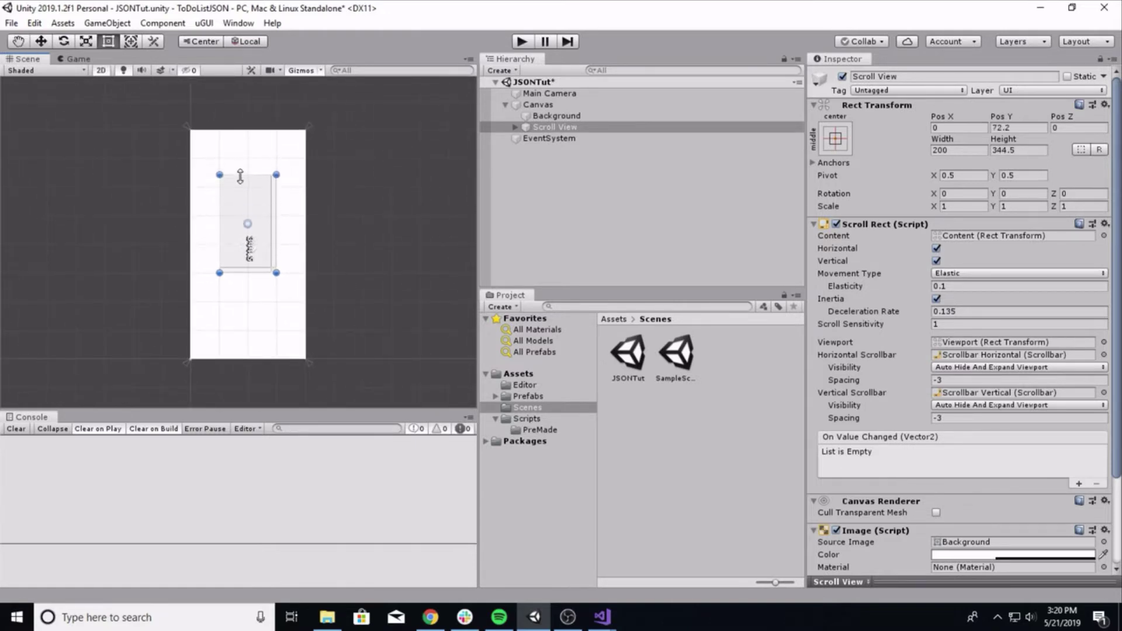
Step: Try heights of 350, 400 and 700 for the Scroll View
click(1024, 151)
text(350)
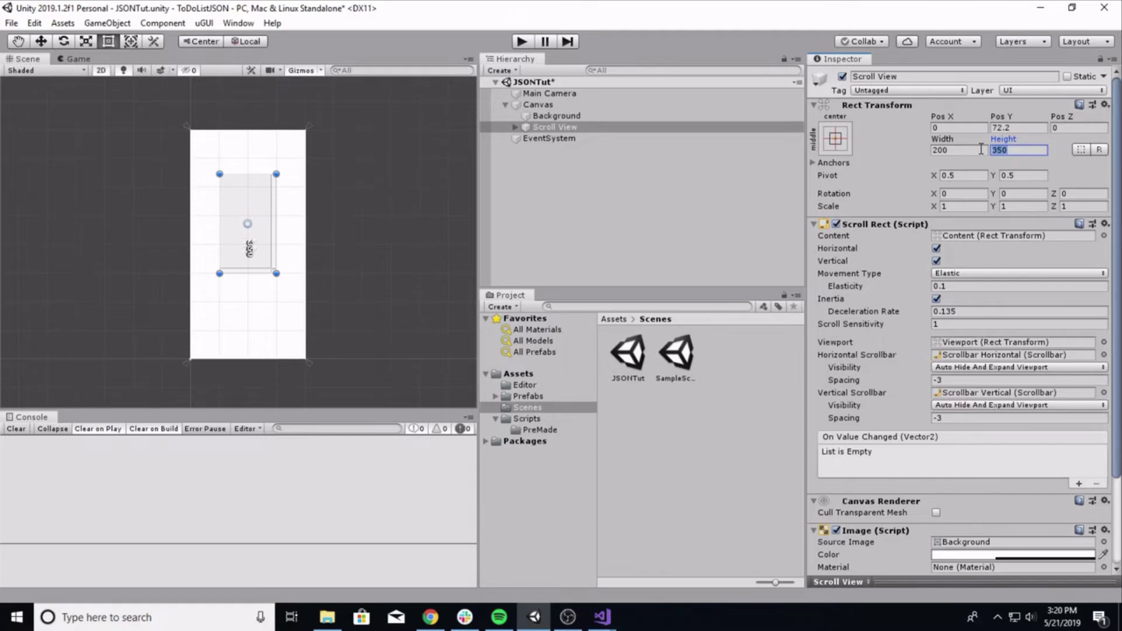
text(400)
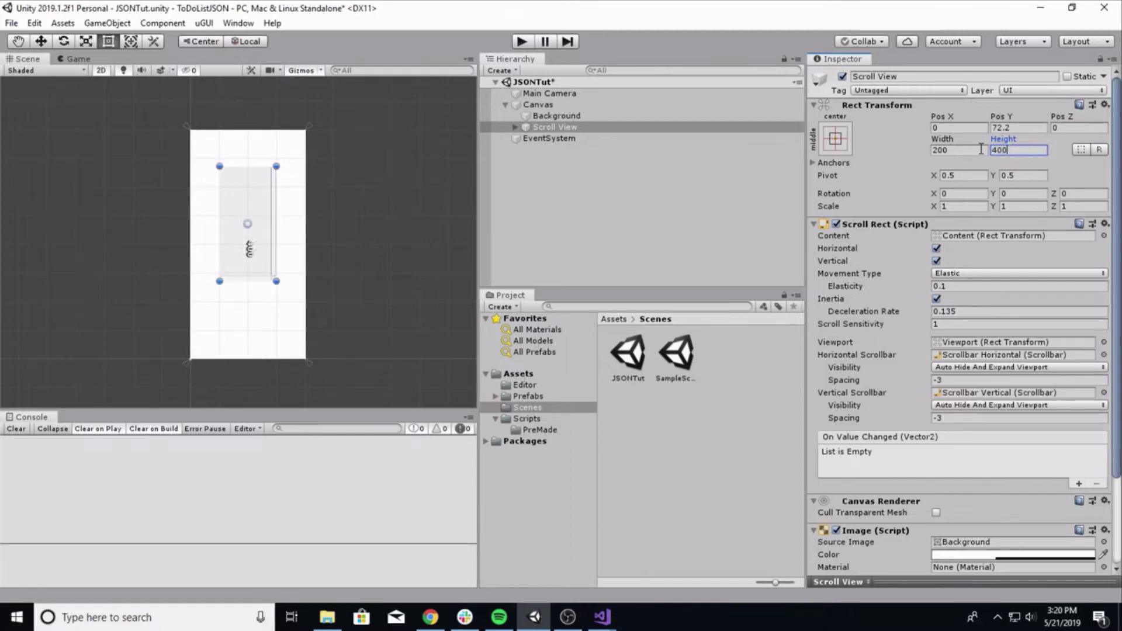
key(BackSpace)
key(BackSpace)
key(BackSpace)
text(700)
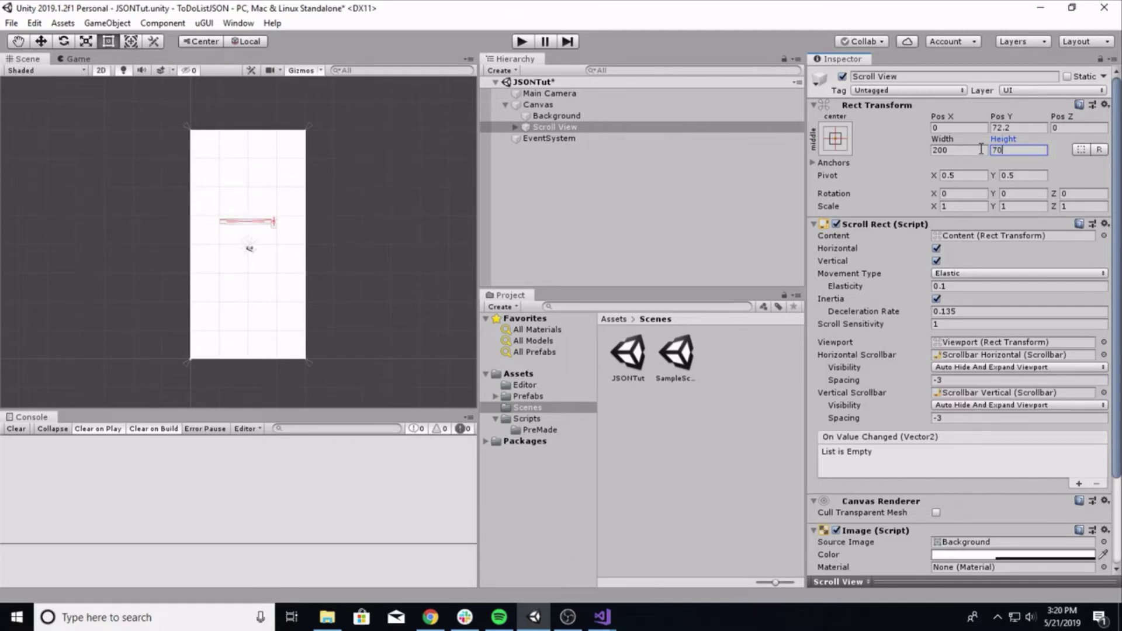
Step: Set the Scroll View's height to 600, Pos Y to 0 and width to 300
key(BackSpace)
key(BackSpace)
key(BackSpace)
text(600)
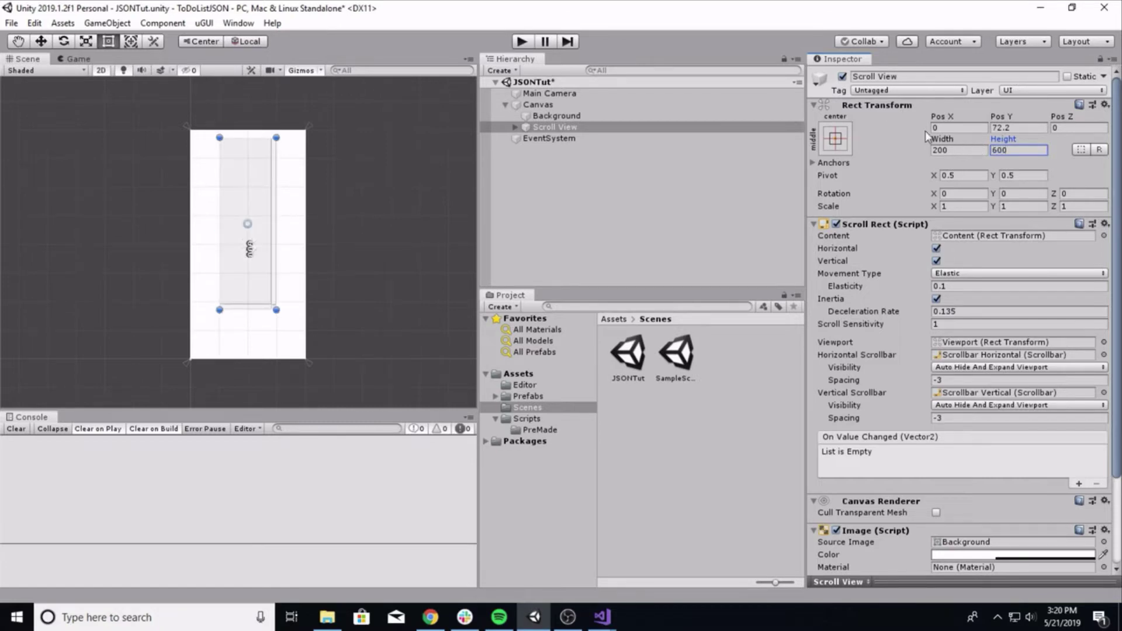
click(1016, 128)
text(0)
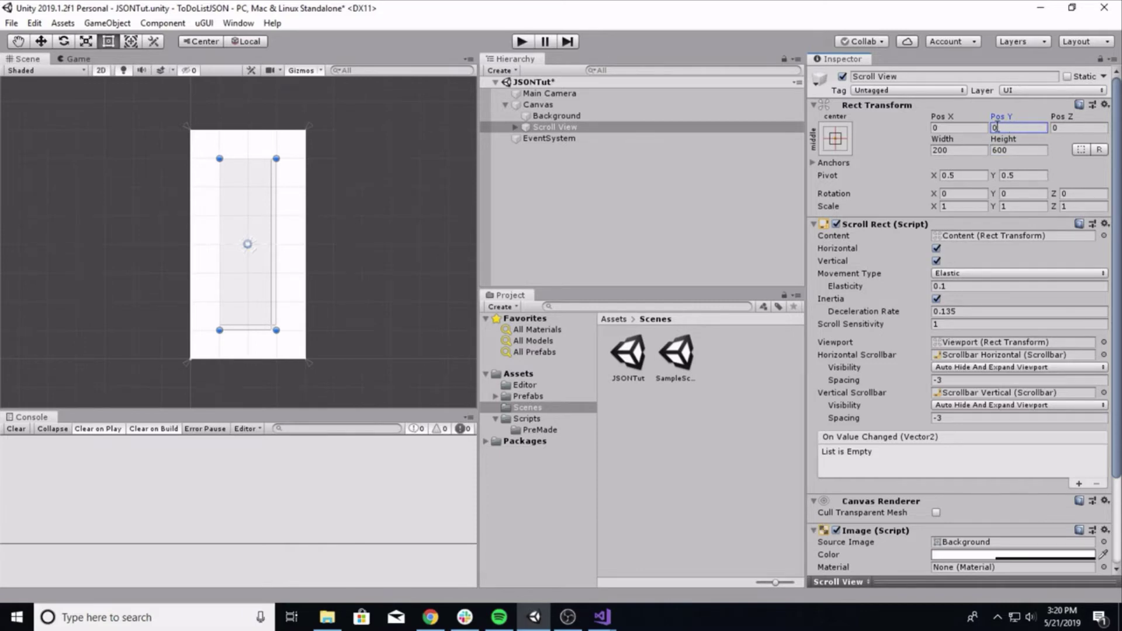
click(959, 150)
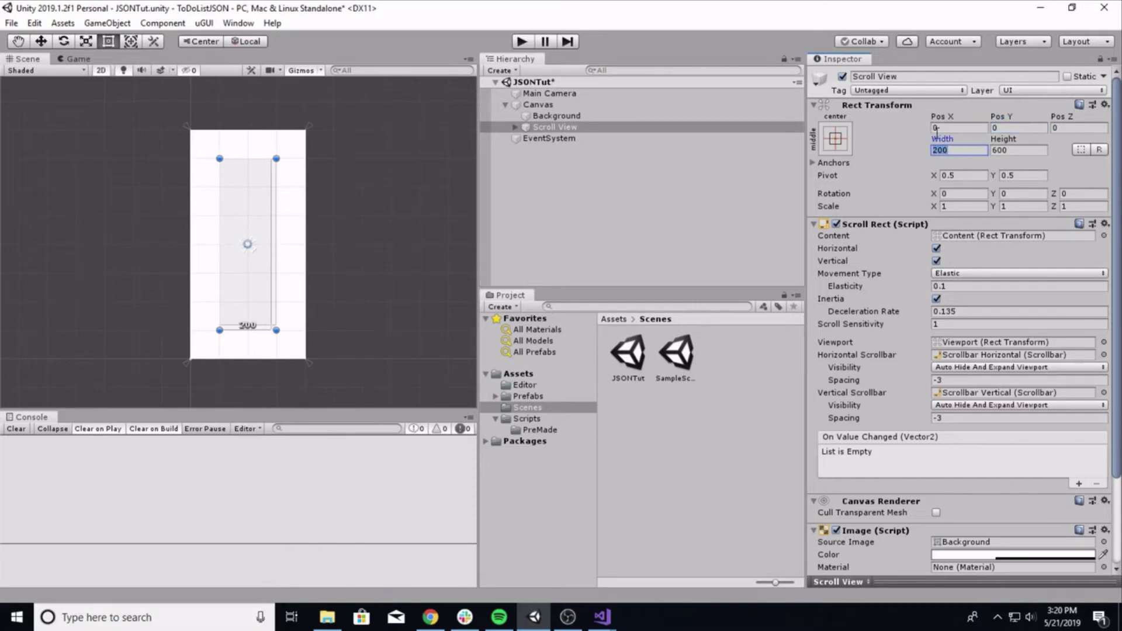
text(300)
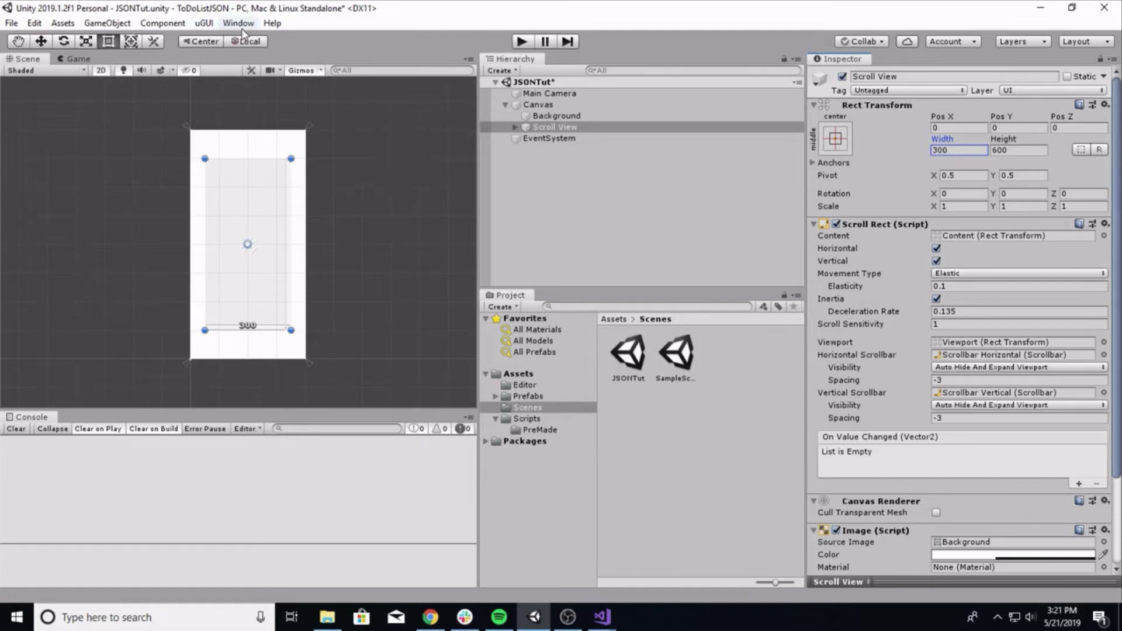
Step: Snap the Scroll View's anchors to its corners with the uGUI Anchors to Corners command
scroll(228, 211, up, 5)
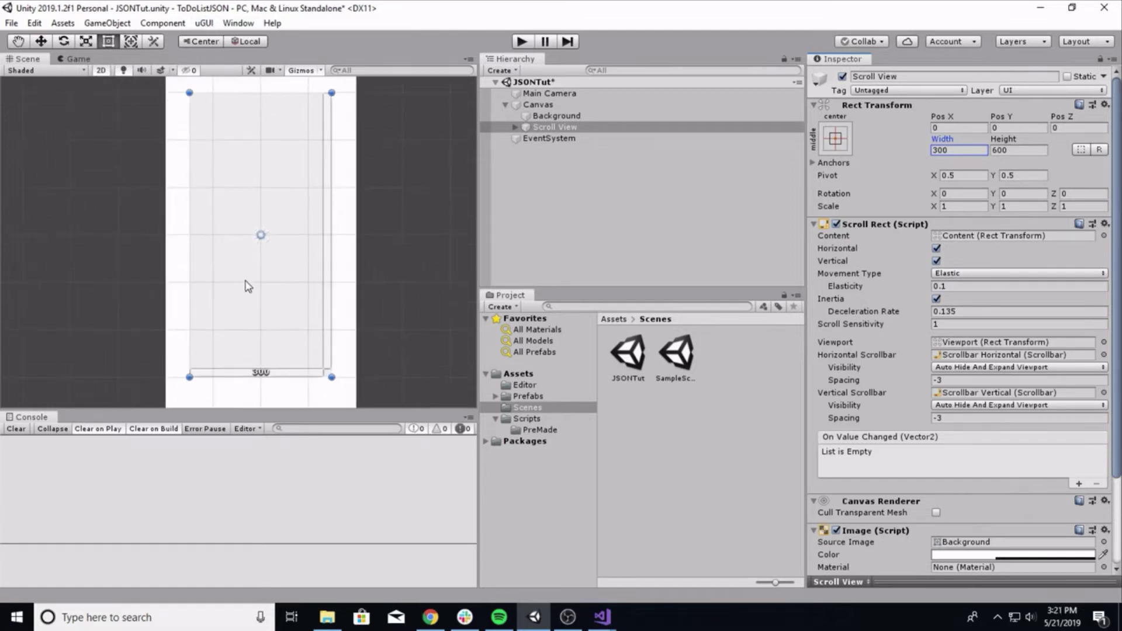
scroll(250, 235, down, 5)
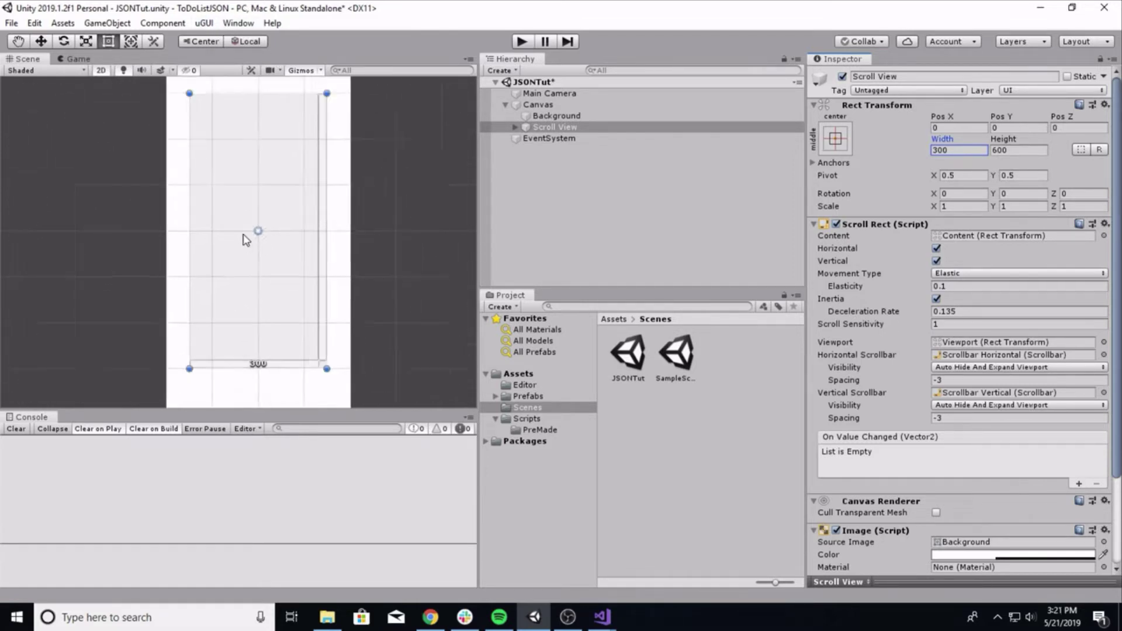
click(204, 23)
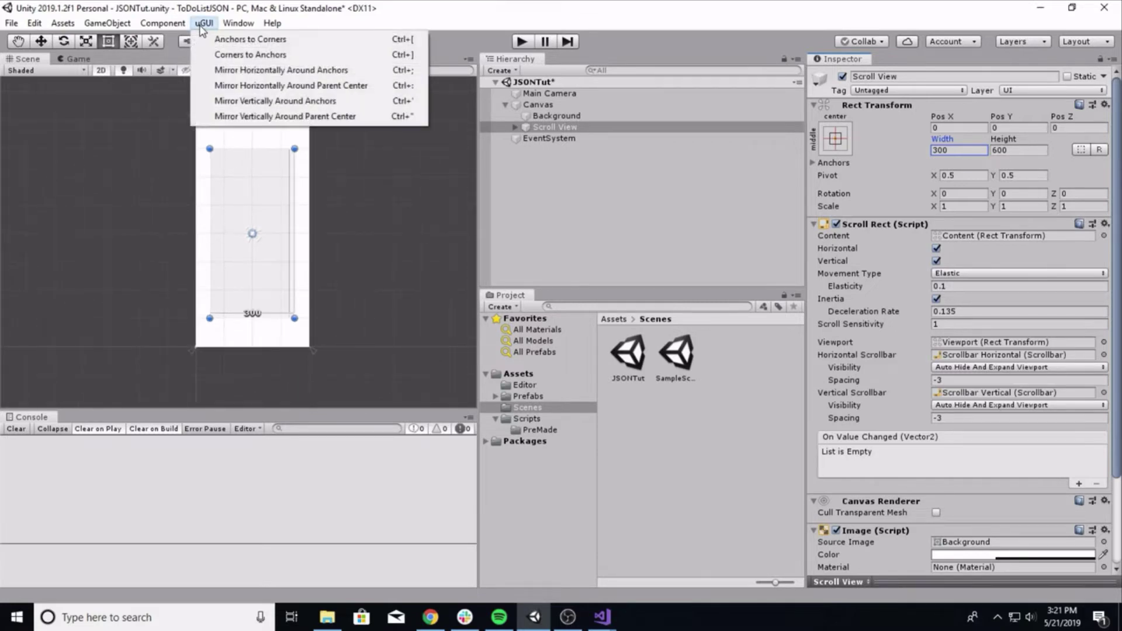
click(240, 41)
scroll(275, 257, up, 3)
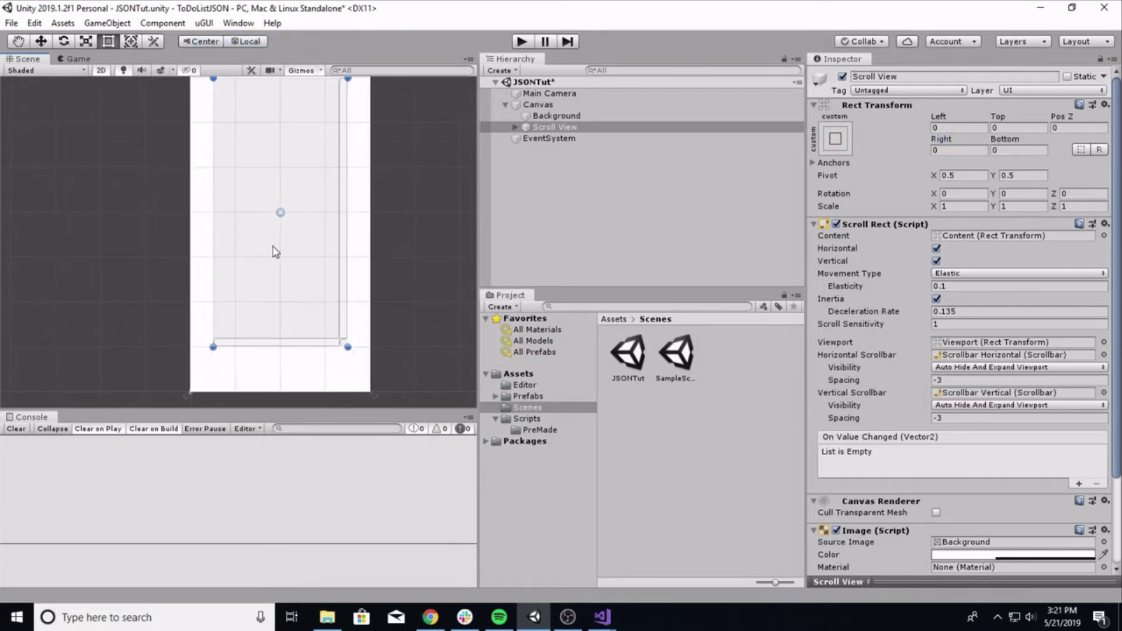
scroll(280, 250, down, 3)
Step: Preview the layout in the Game view at 1224x1892 and 380x920, and return to Android 400x800
click(75, 60)
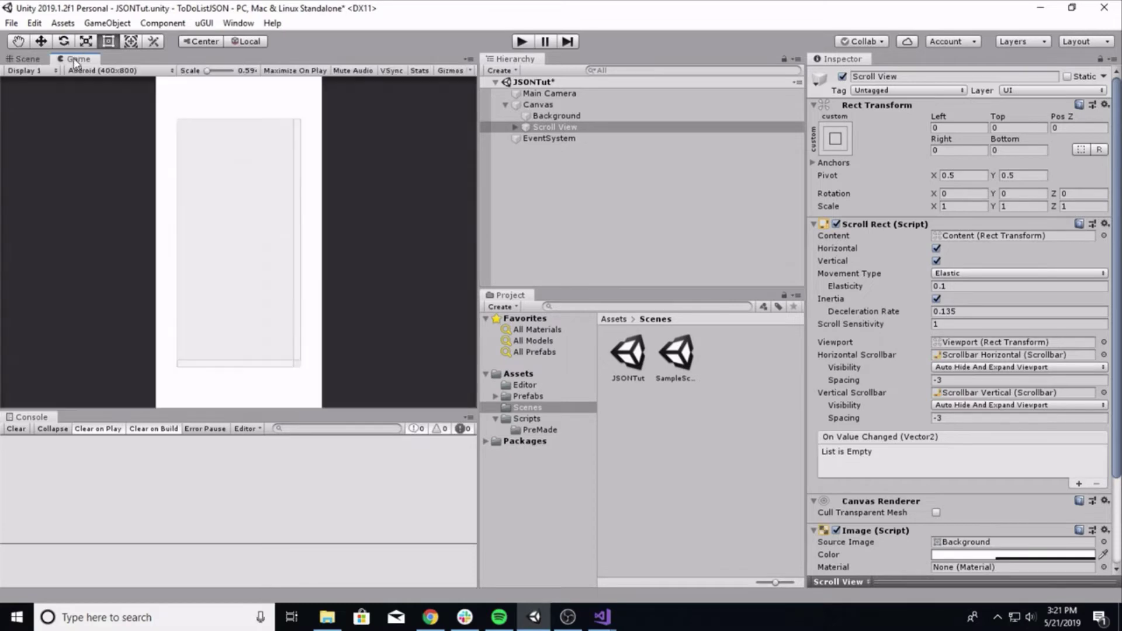
click(107, 70)
click(125, 212)
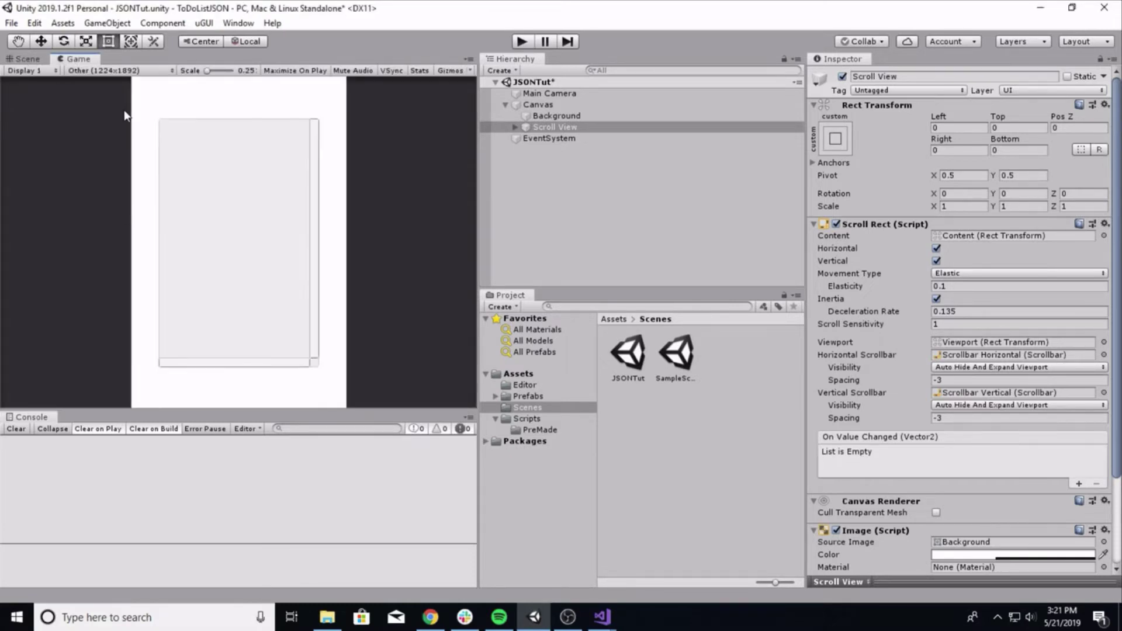
click(107, 70)
click(108, 222)
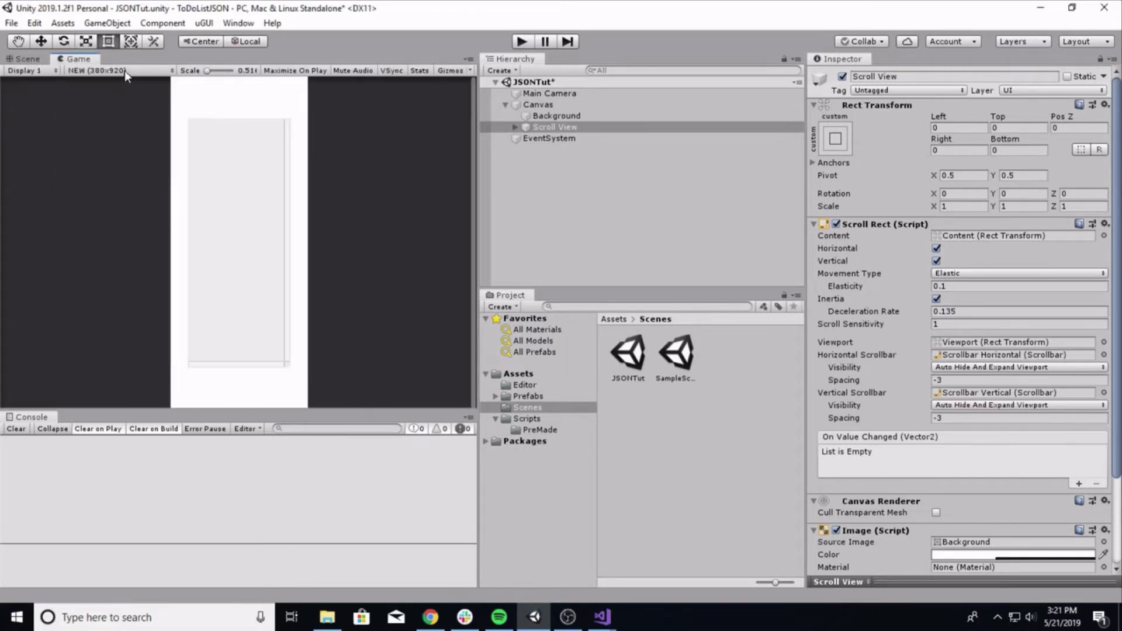
click(125, 73)
click(125, 210)
click(136, 71)
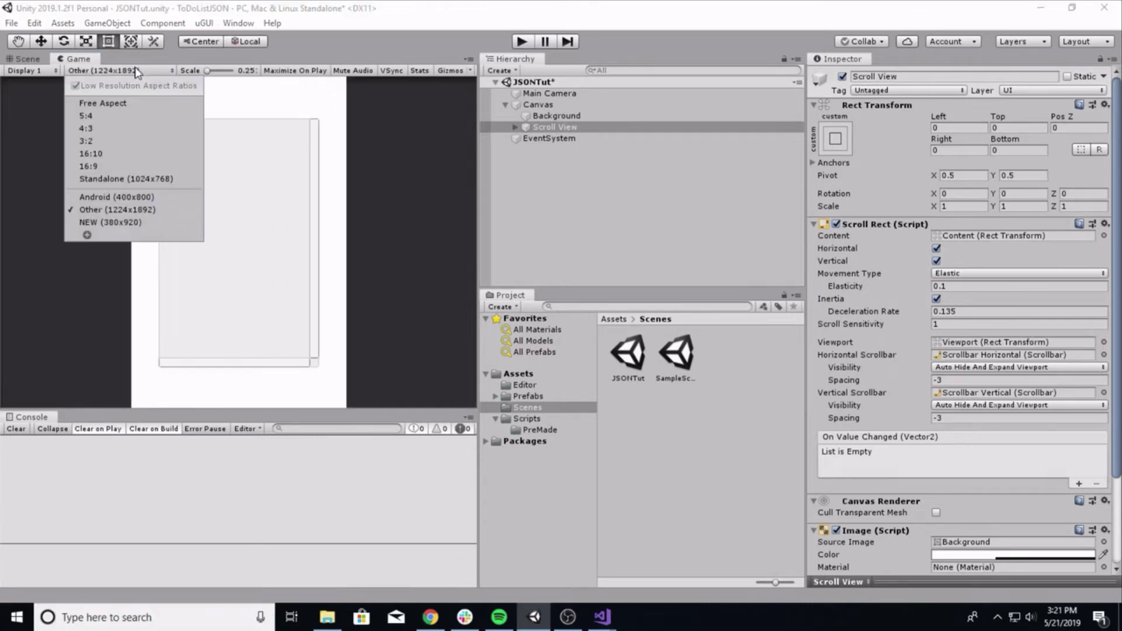
click(124, 197)
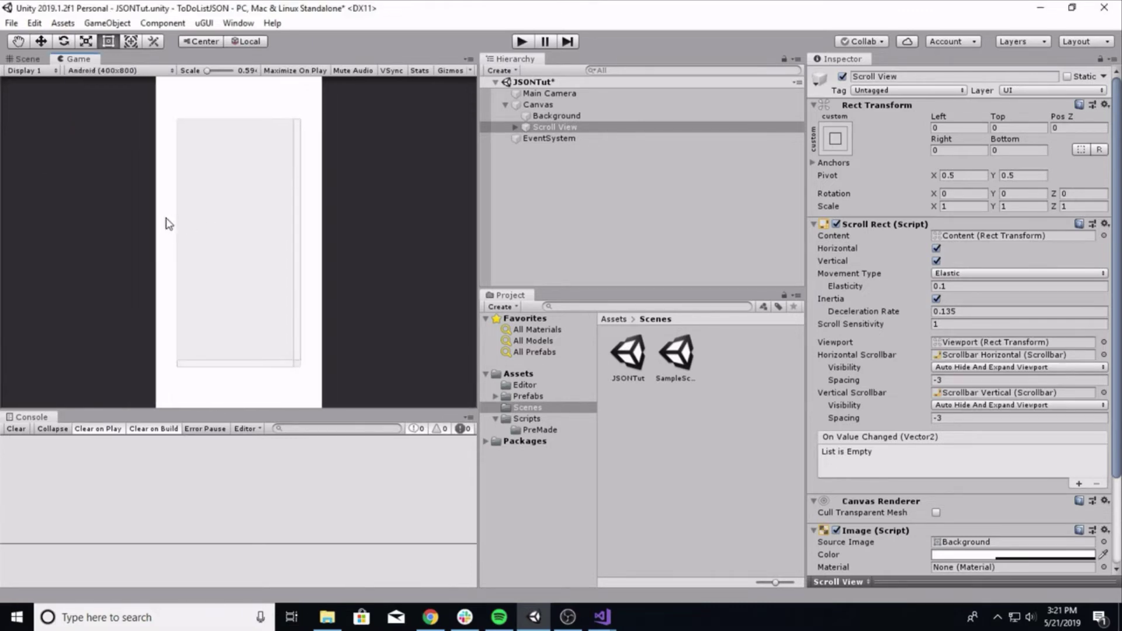
Step: Expand the Scroll View's children, check the Viewport, and disable horizontal scrolling in the Scroll Rect
click(515, 126)
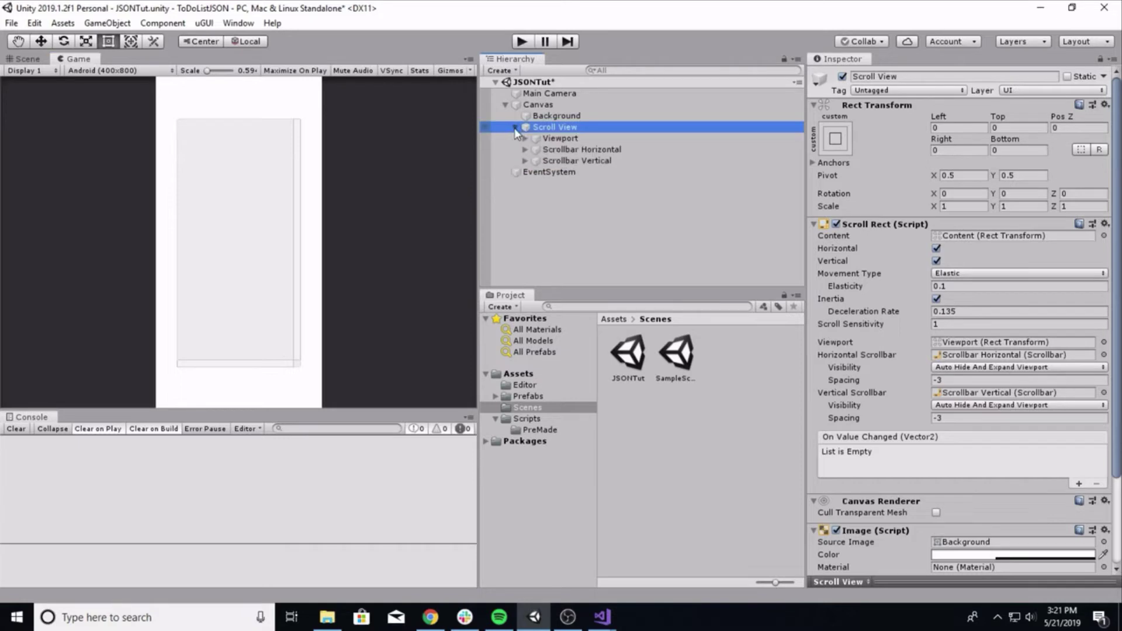
click(549, 139)
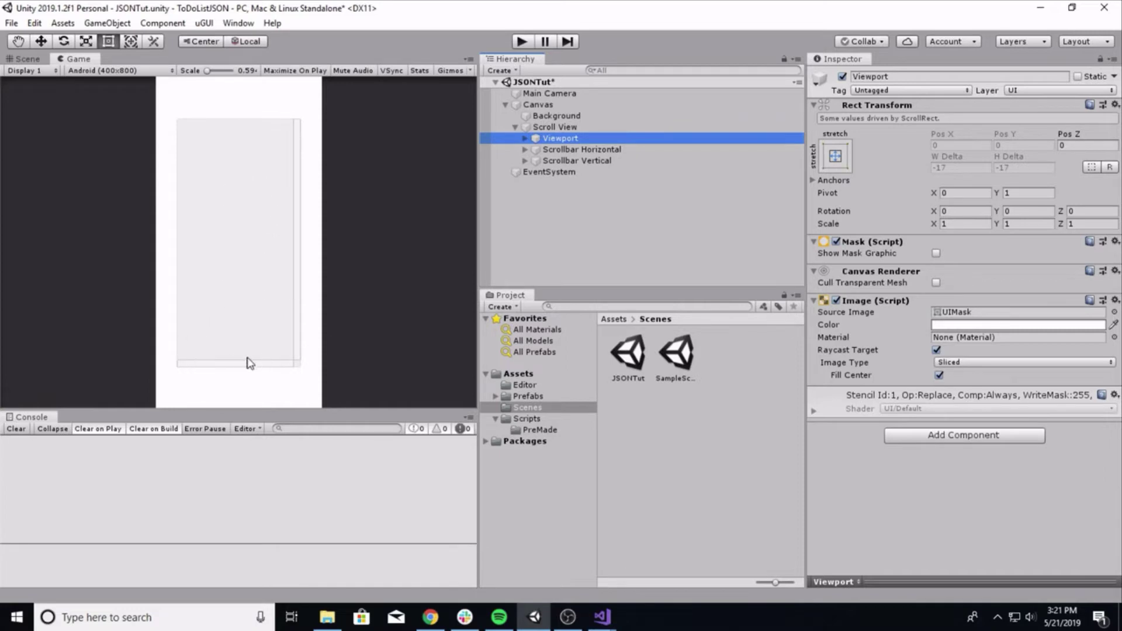
click(553, 126)
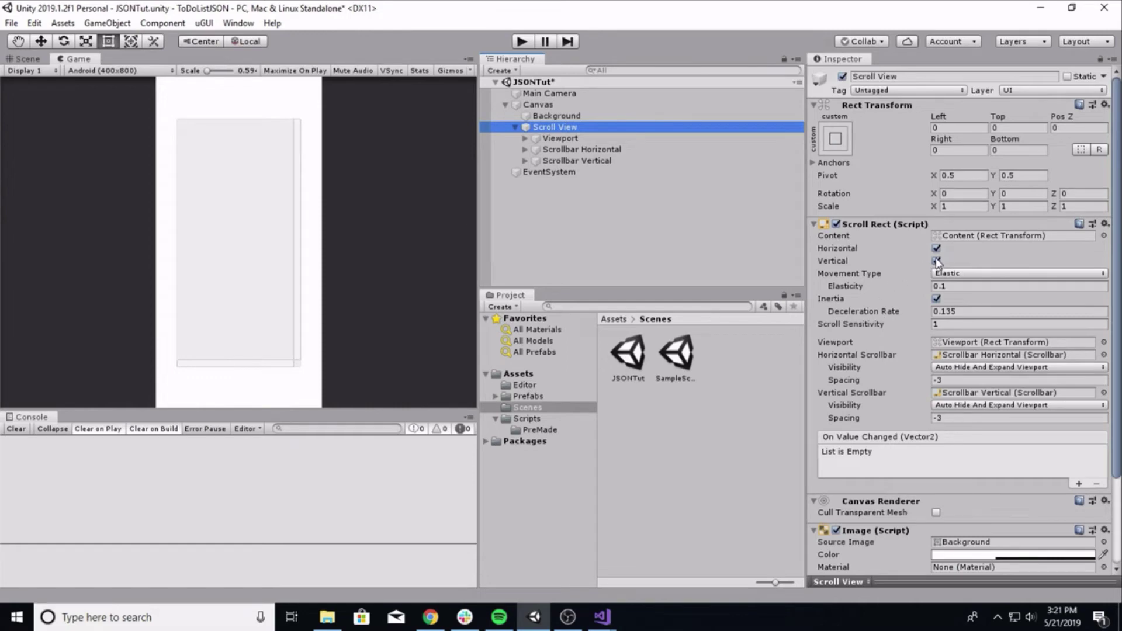
click(936, 247)
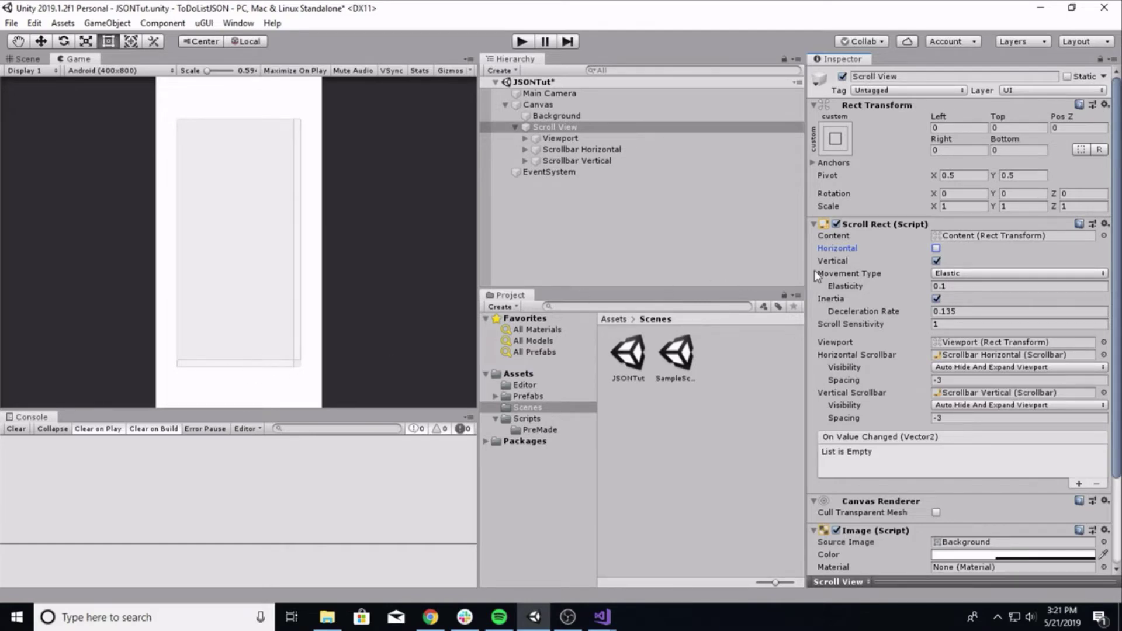
scroll(953, 306, down, 3)
scroll(940, 301, up, 3)
Step: Disable the Image component on Scrollbar Vertical and on the Handle inside its Sliding Area
click(543, 161)
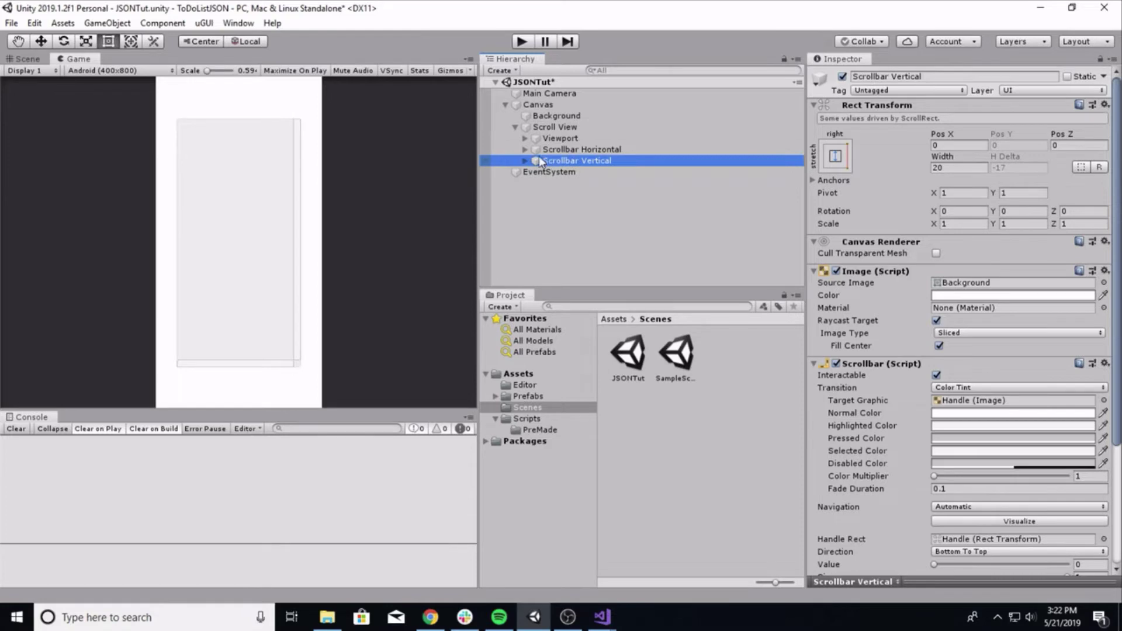
scroll(907, 326, down, 5)
scroll(854, 195, up, 5)
click(836, 271)
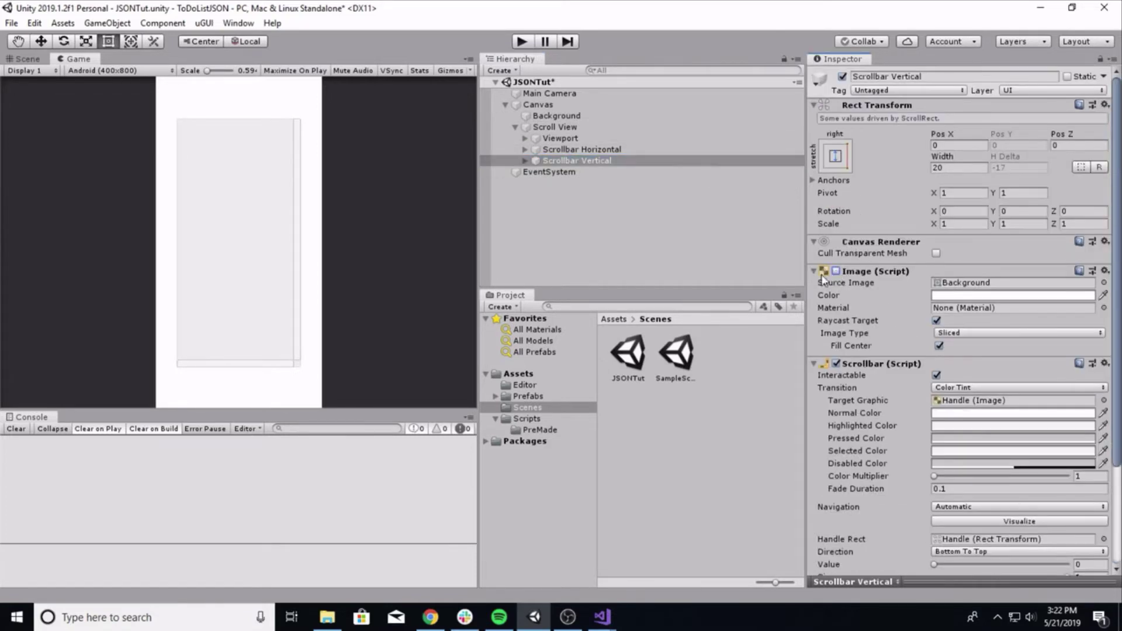
click(525, 160)
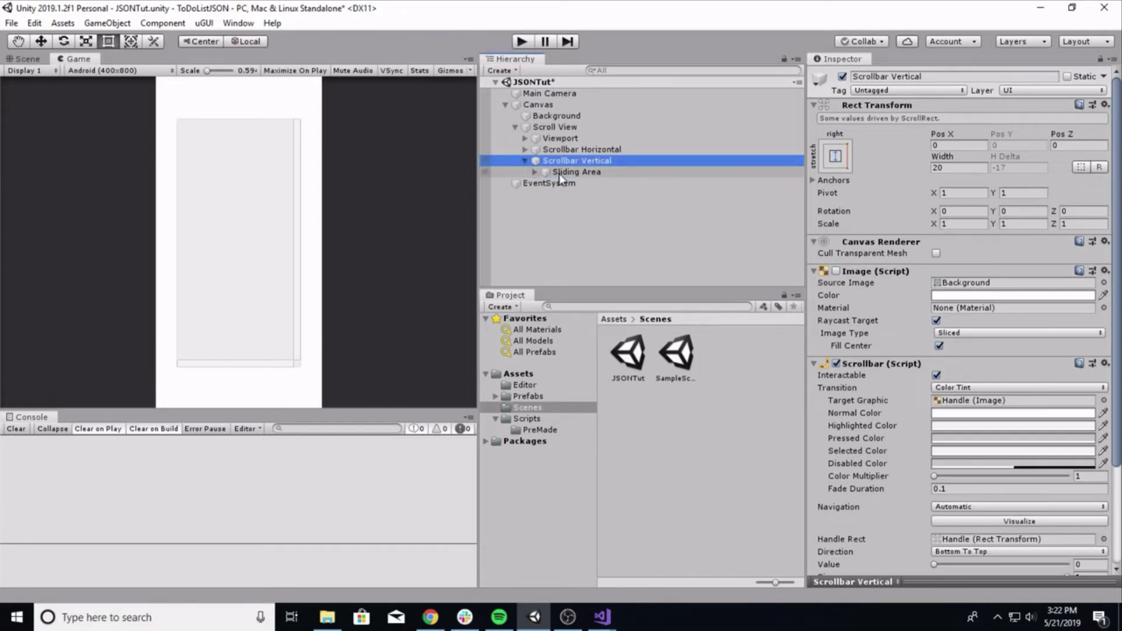
click(534, 172)
click(577, 184)
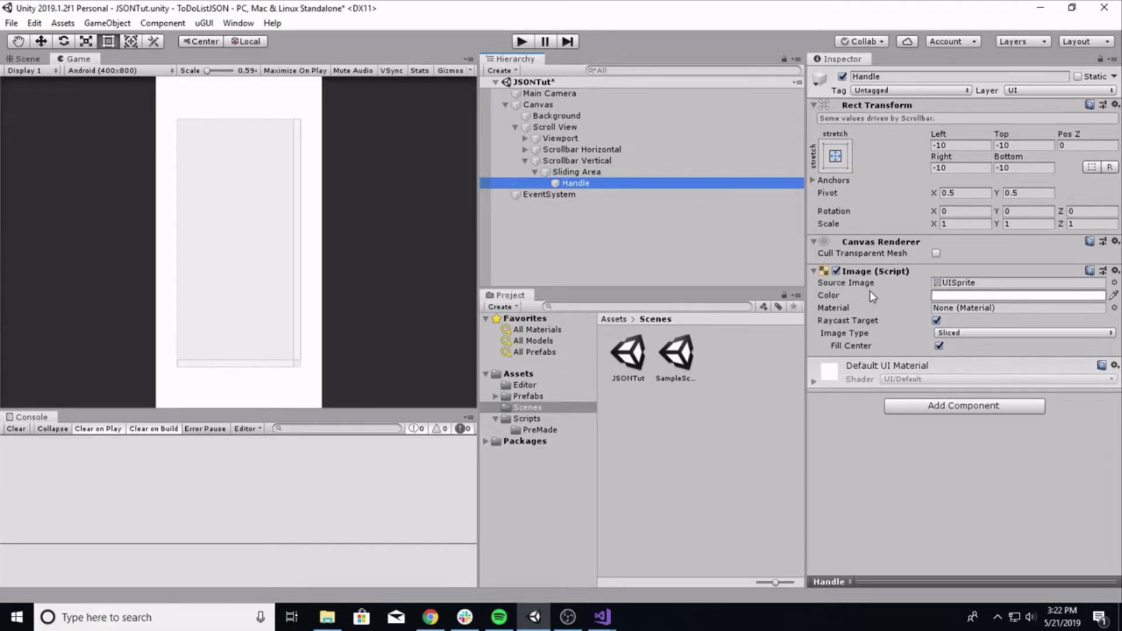
click(837, 271)
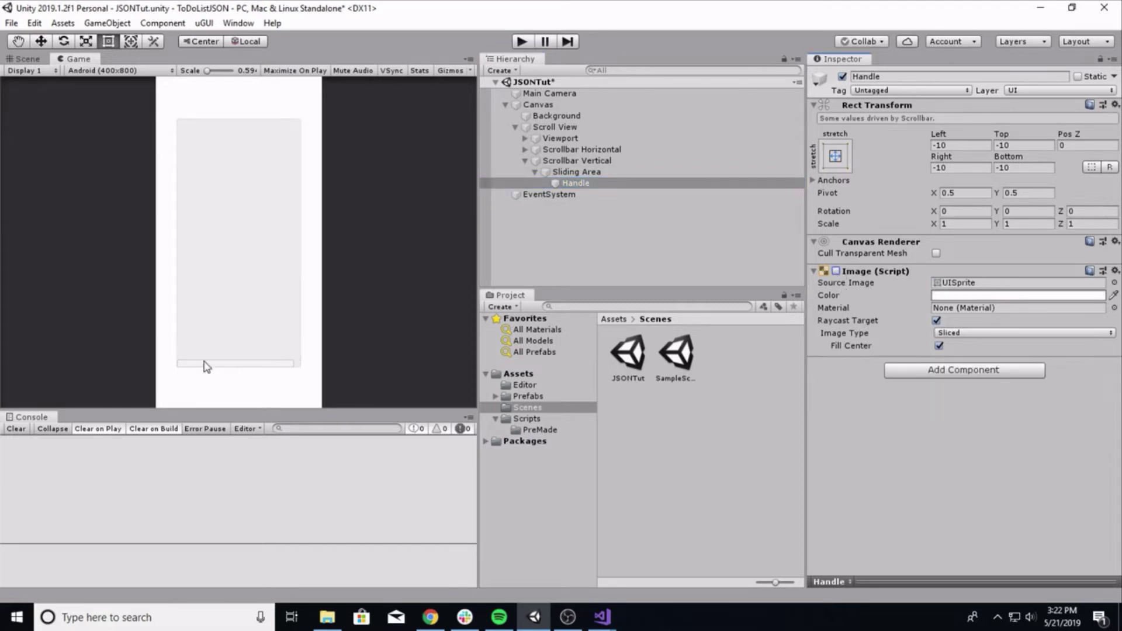
Step: Set the spacing of both the horizontal and vertical scrollbars to 0 in the Scroll View's Scroll Rect
click(545, 152)
click(559, 138)
click(550, 127)
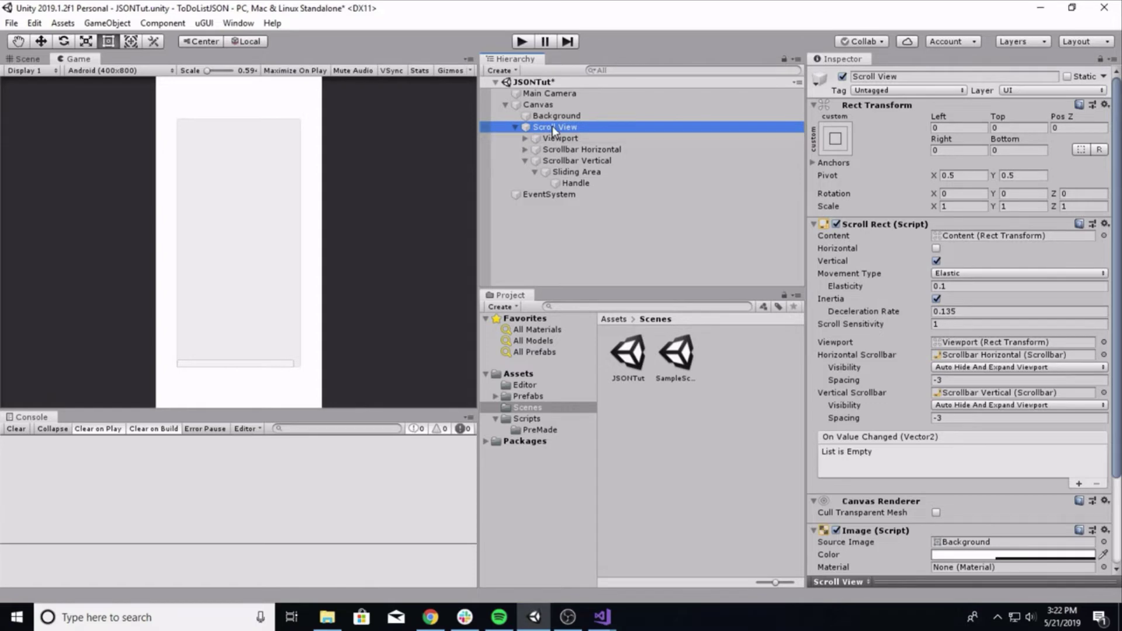
click(882, 232)
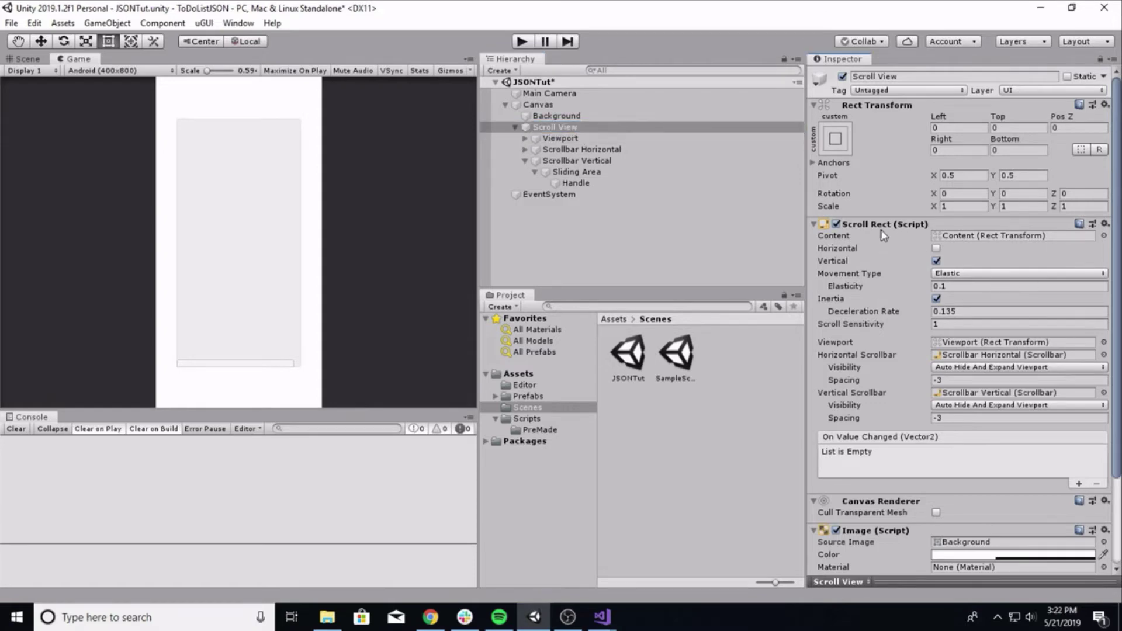
click(947, 380)
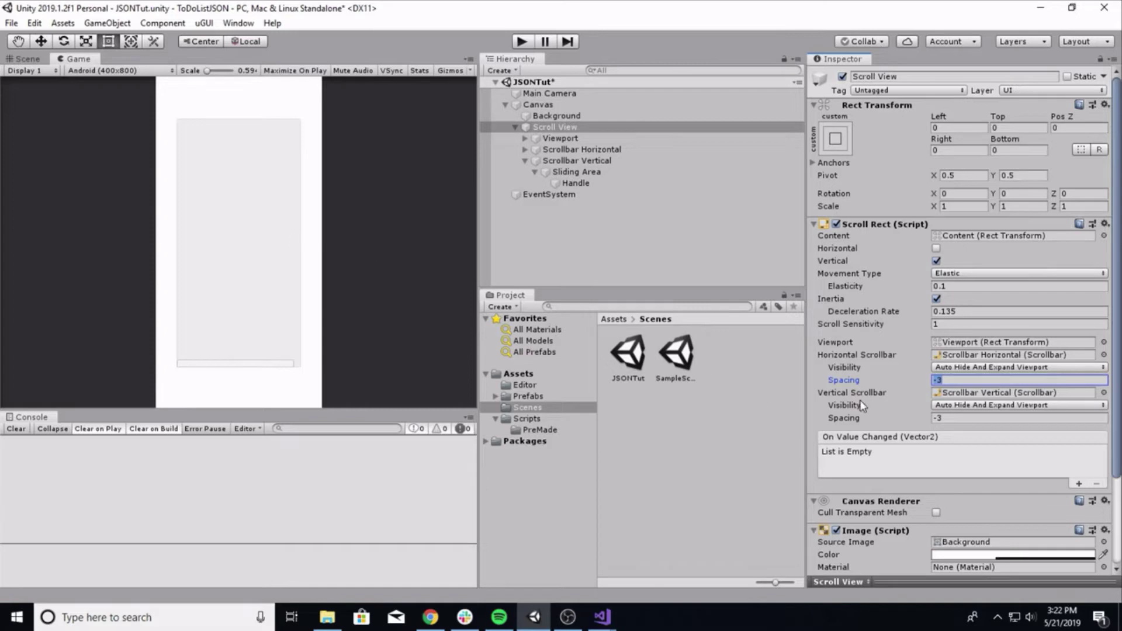
text(0)
click(948, 419)
text(0)
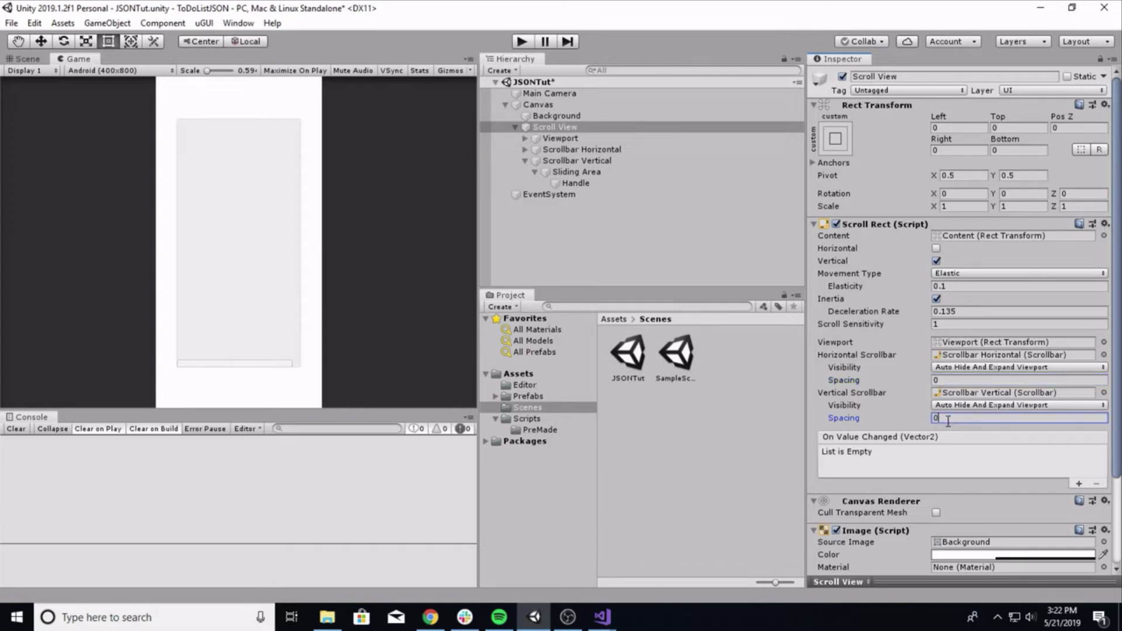
click(948, 368)
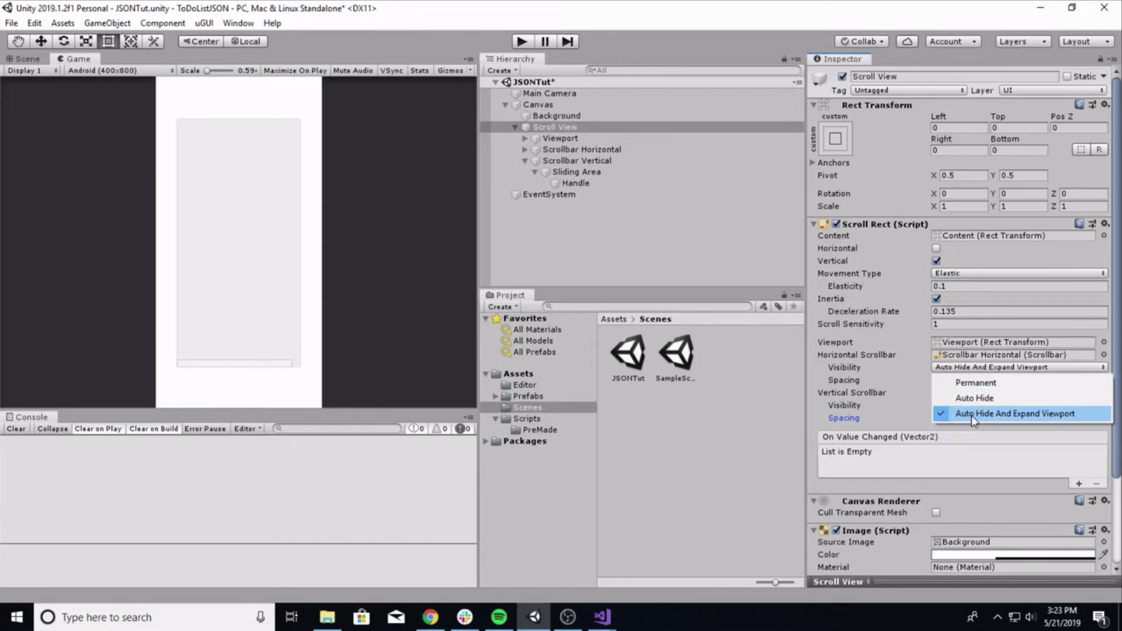
click(965, 368)
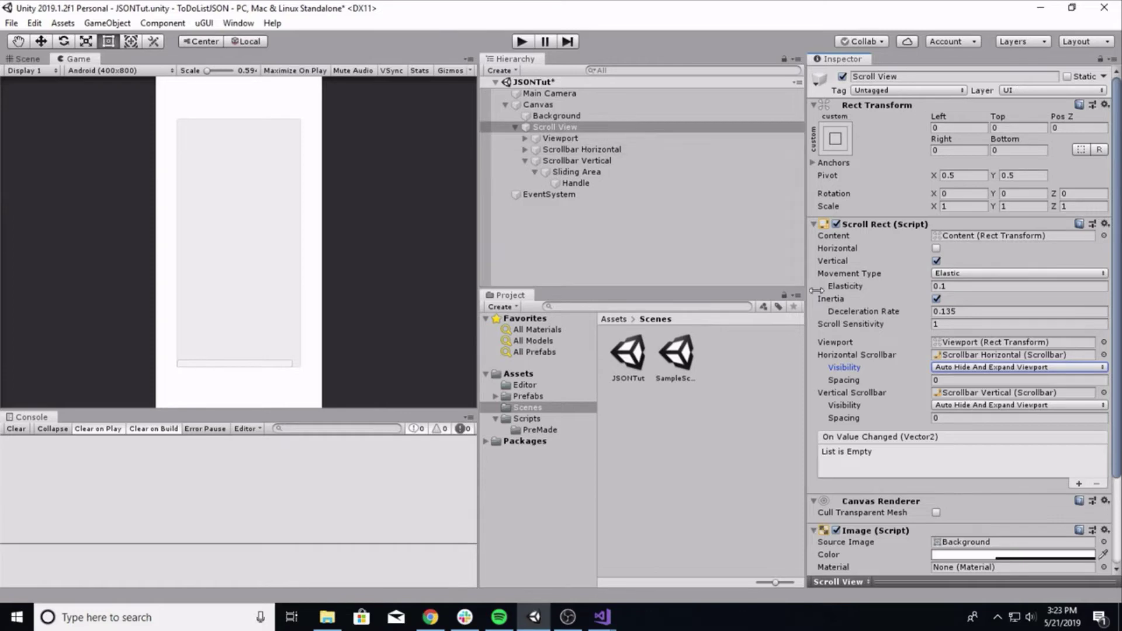
Step: Change the color of the Scroll View's Image component to fully opaque black
scroll(927, 401, down, 3)
scroll(927, 401, up, 3)
scroll(926, 399, down, 3)
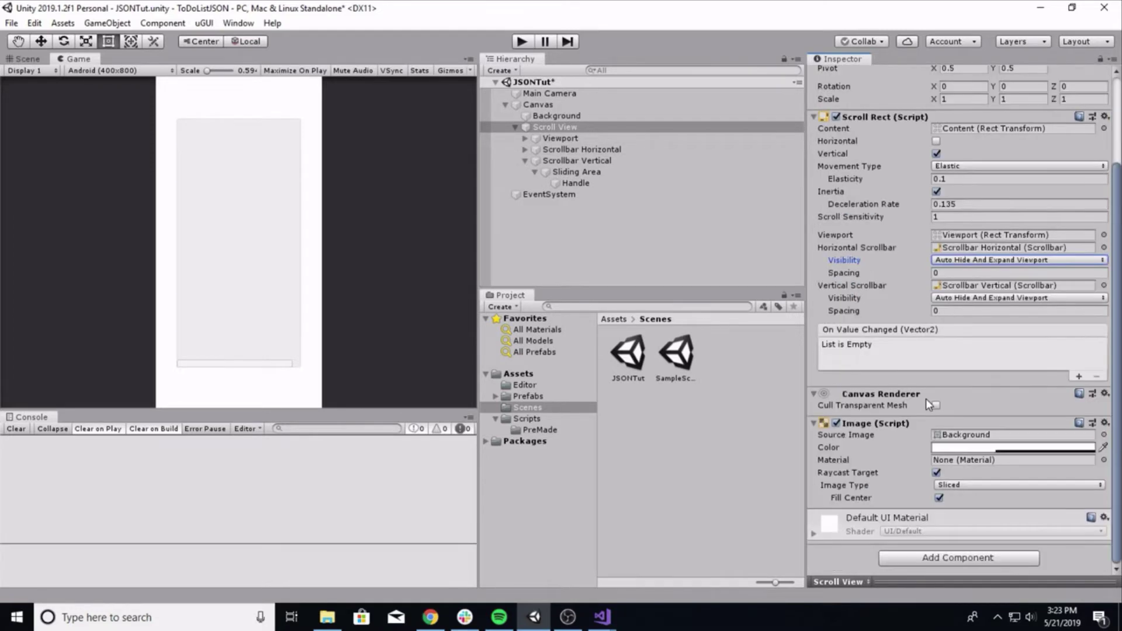
click(996, 451)
drag(59, 124, 49, 169)
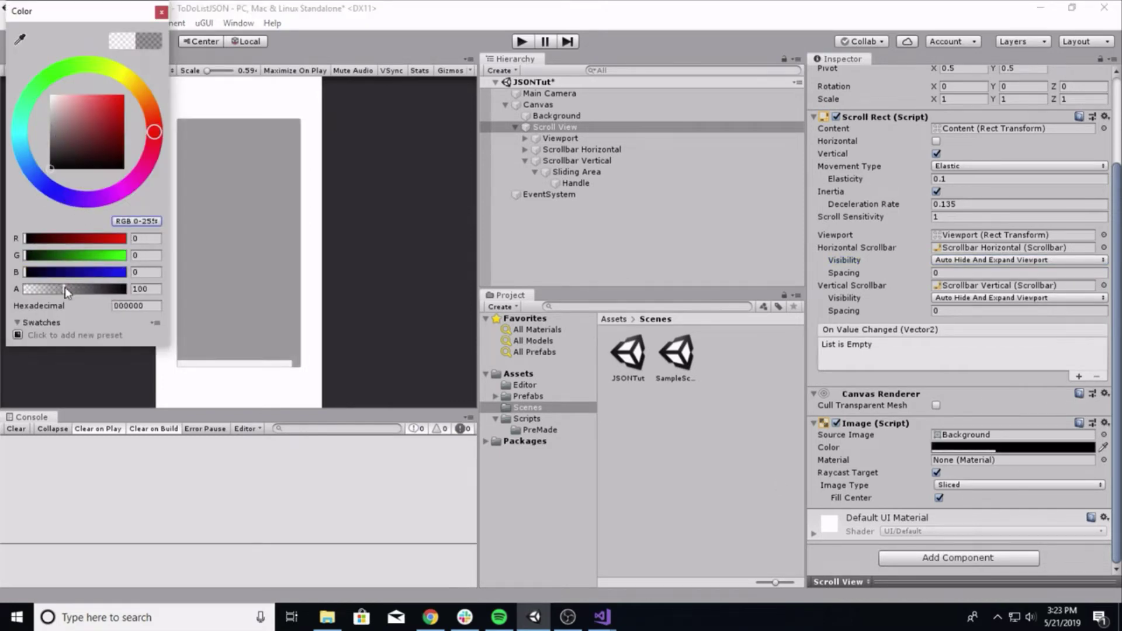
drag(64, 288, 125, 289)
click(161, 11)
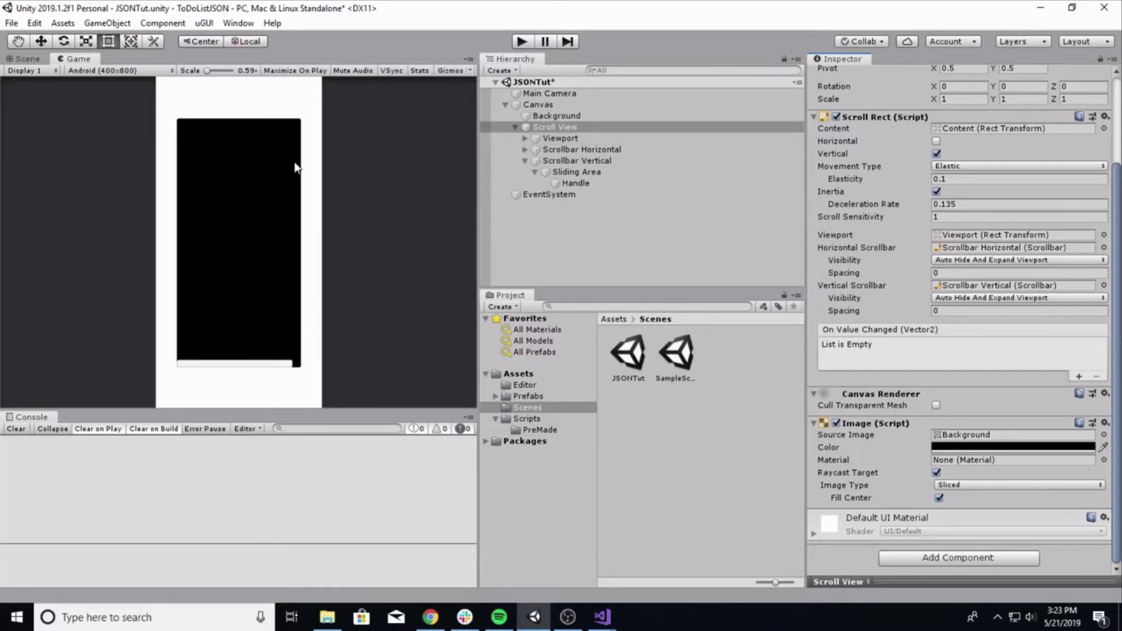
Step: Add a Vertical Layout Group component to the Content object inside the Scroll View's Viewport
click(524, 138)
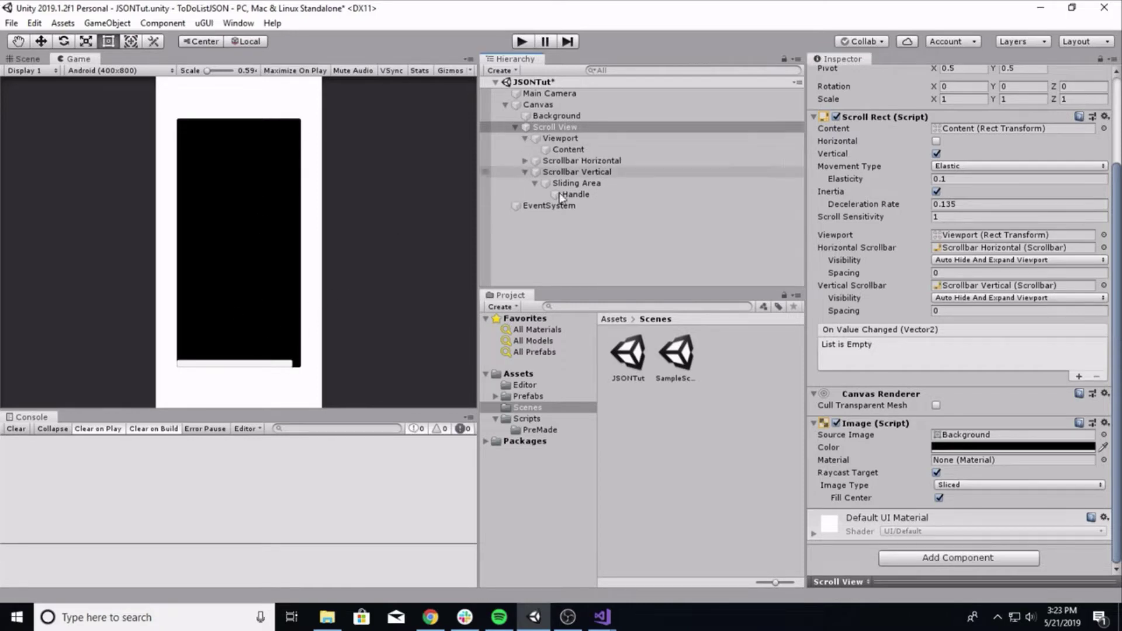
click(553, 139)
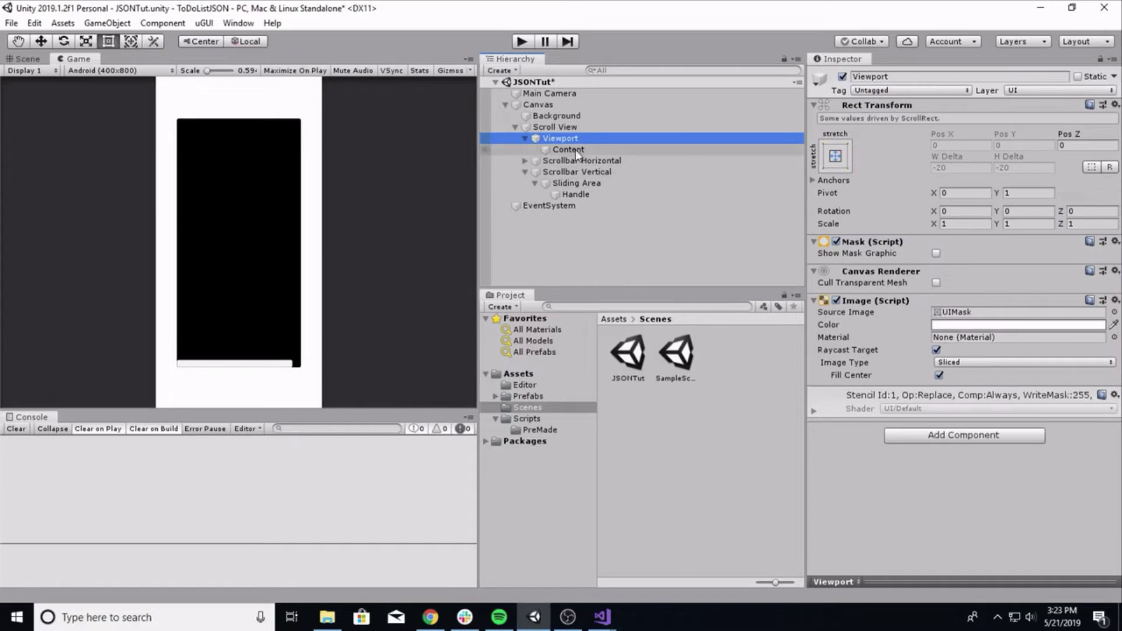
click(575, 151)
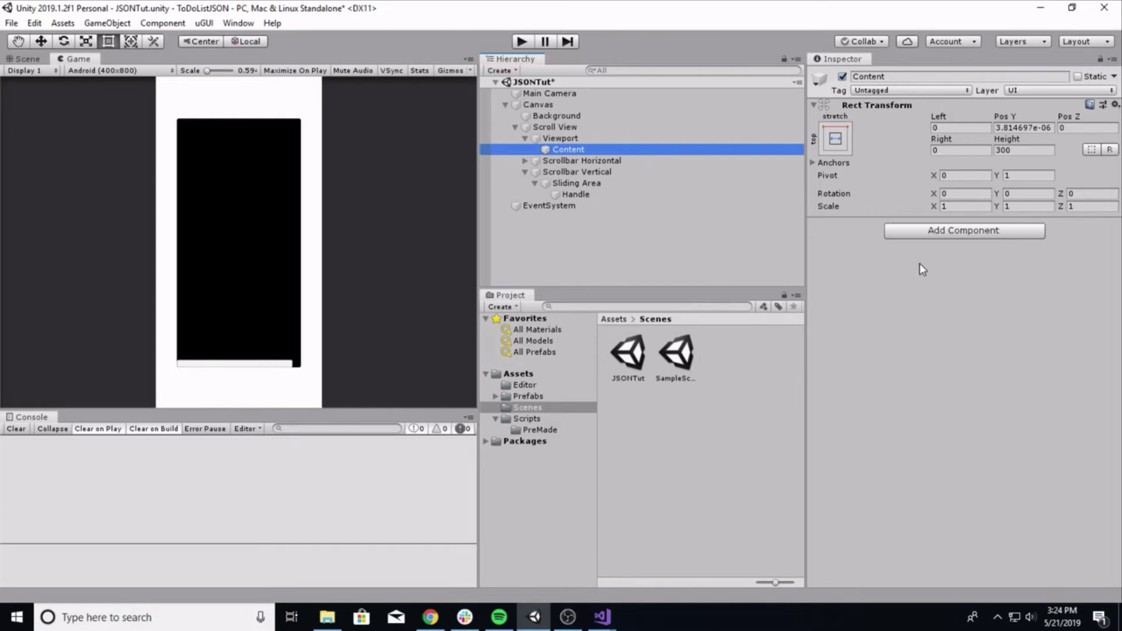
click(928, 234)
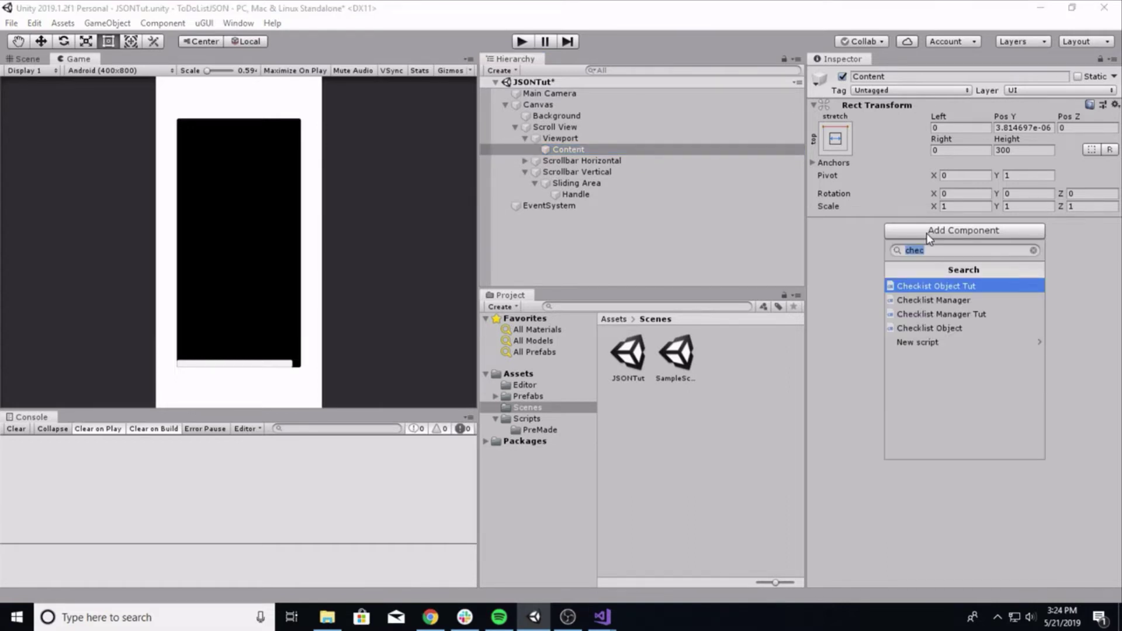
text(ver)
key(Return)
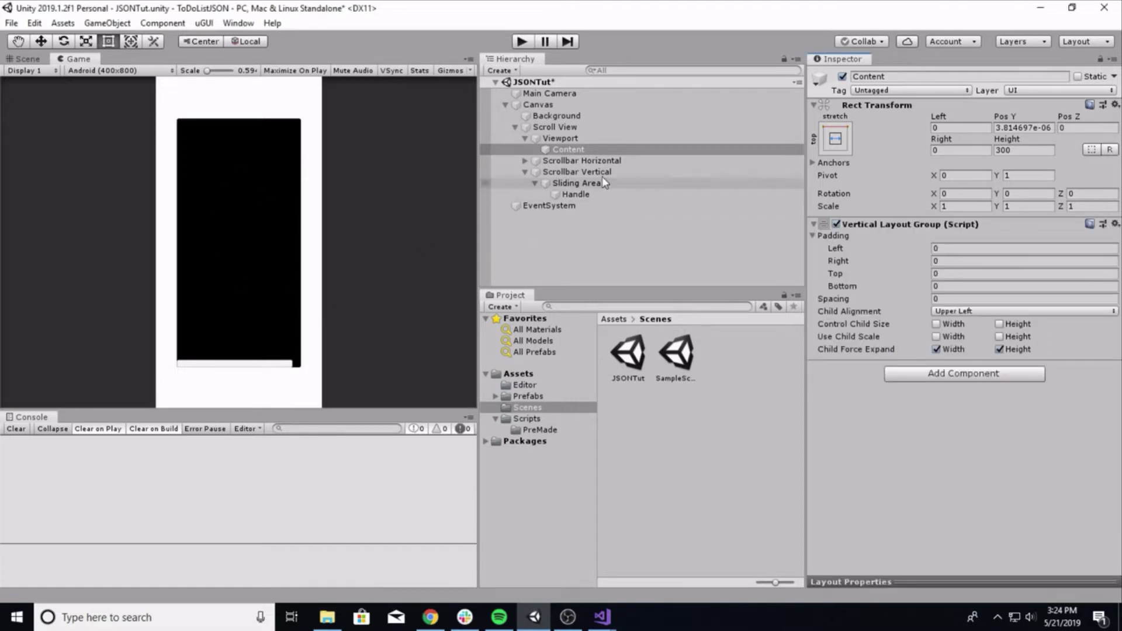
Step: Keep Child Alignment at Upper Left and disable Child Force Expand for width and height in Content's Vertical Layout Group
click(958, 312)
click(959, 330)
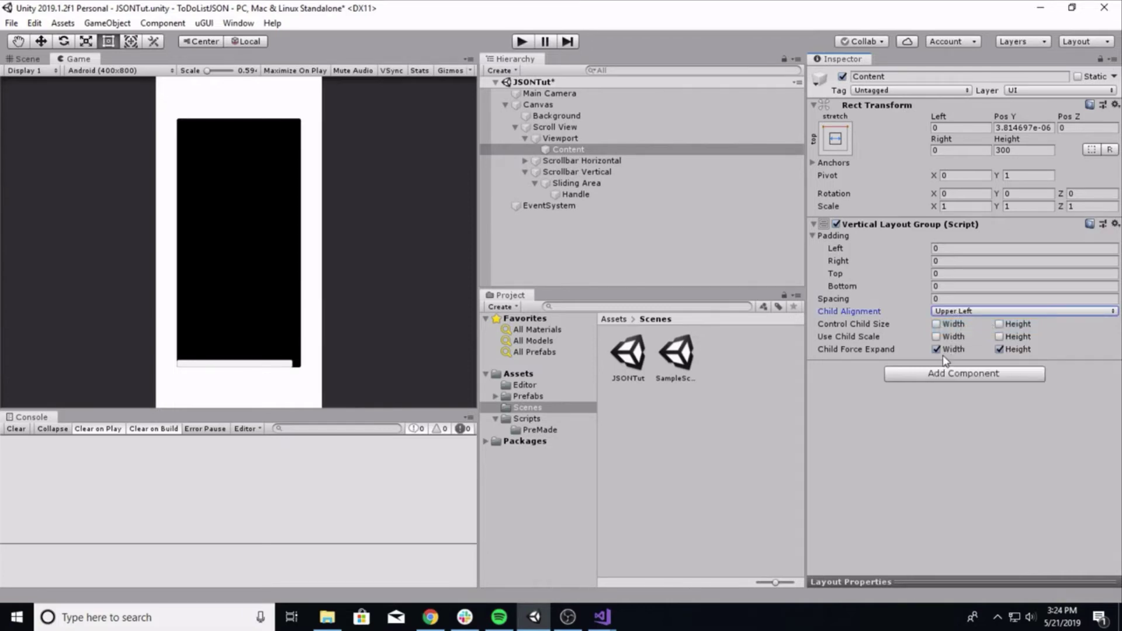
click(936, 349)
click(998, 349)
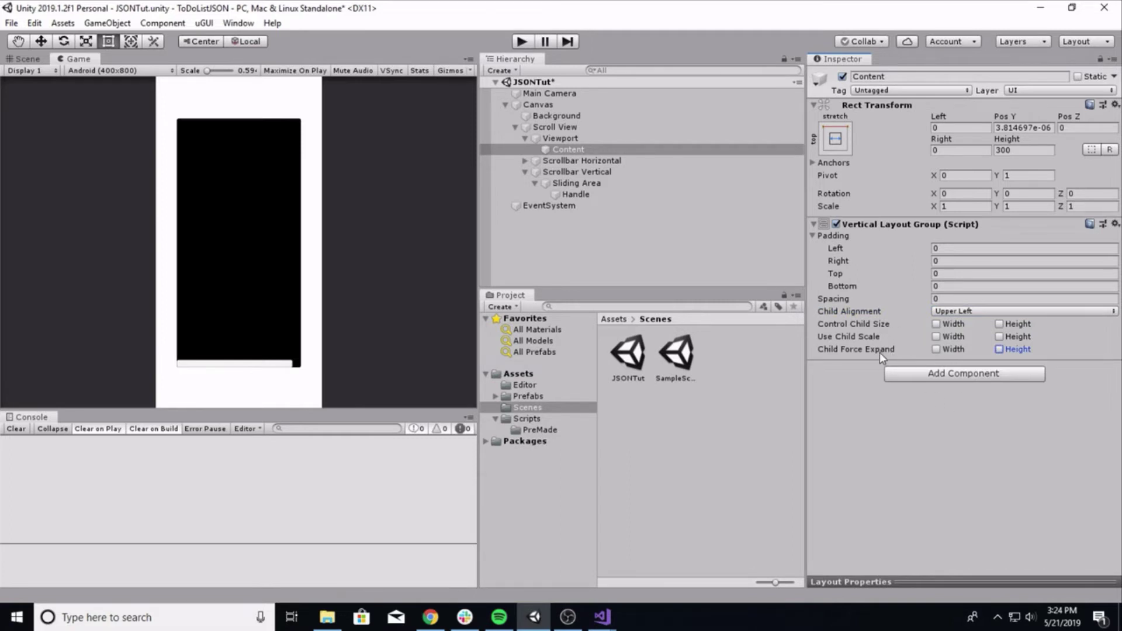
Step: Set the Vertical Layout Group's top and bottom padding to 20 and its spacing to 10
click(950, 274)
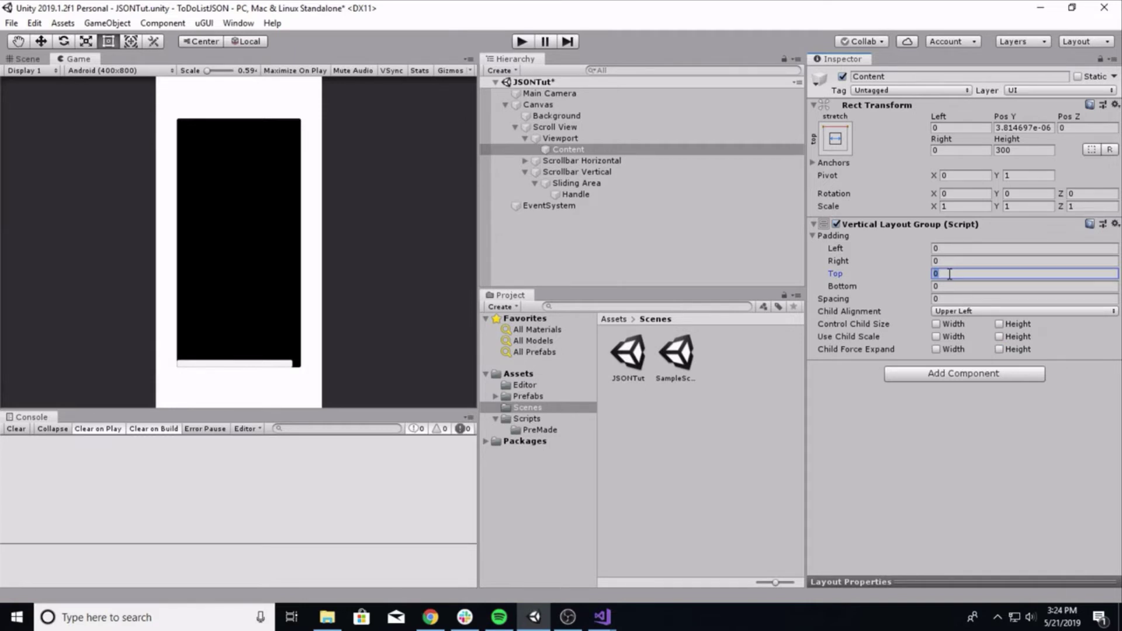
text(20)
key(Tab)
text(209)
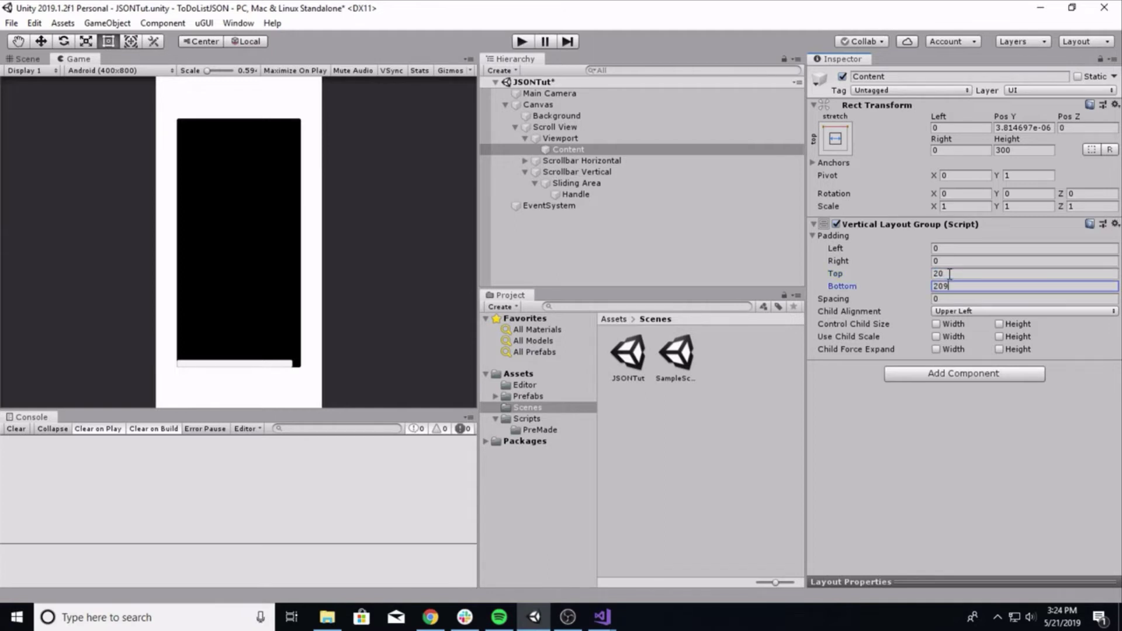
key(BackSpace)
click(965, 298)
text(10)
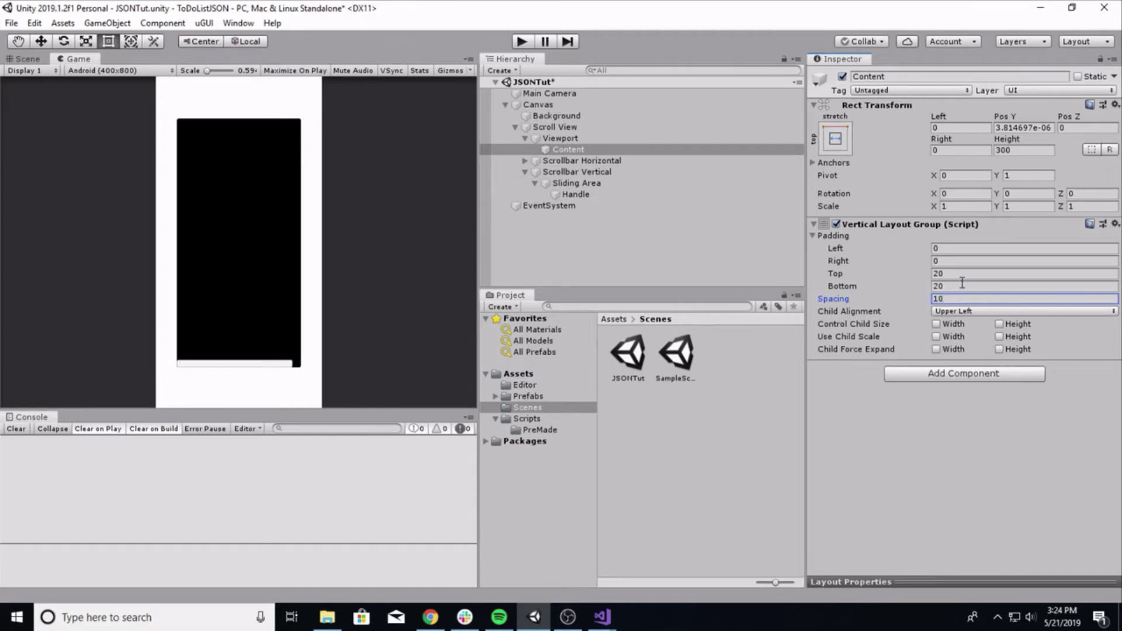
Step: Add a Content Size Fitter to Content and set its Vertical Fit to Preferred Size
click(598, 149)
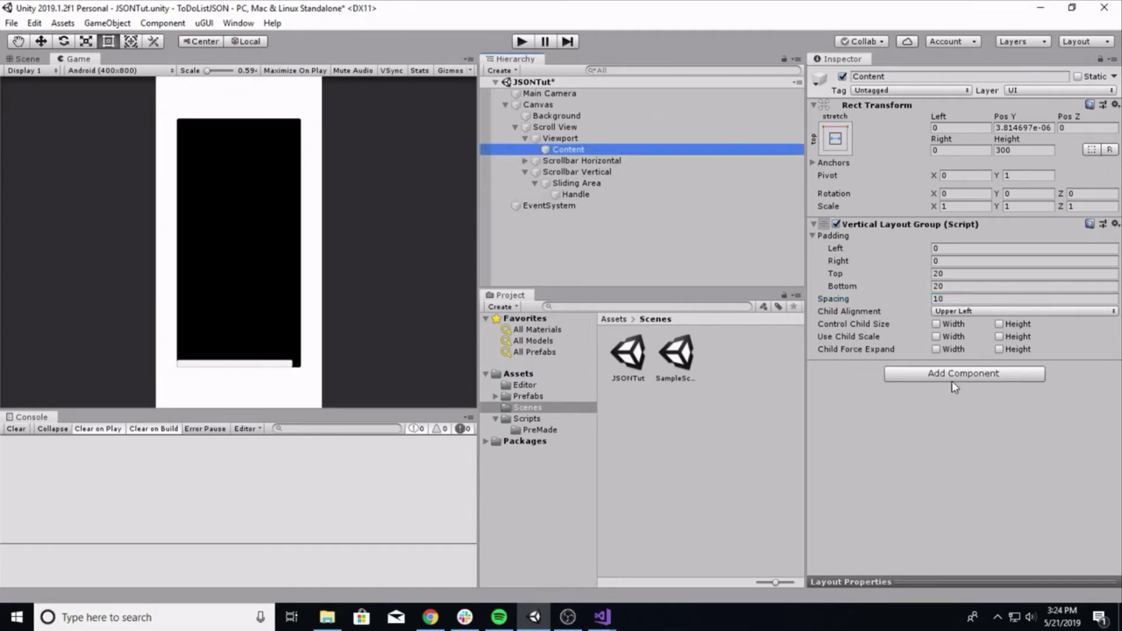
click(981, 386)
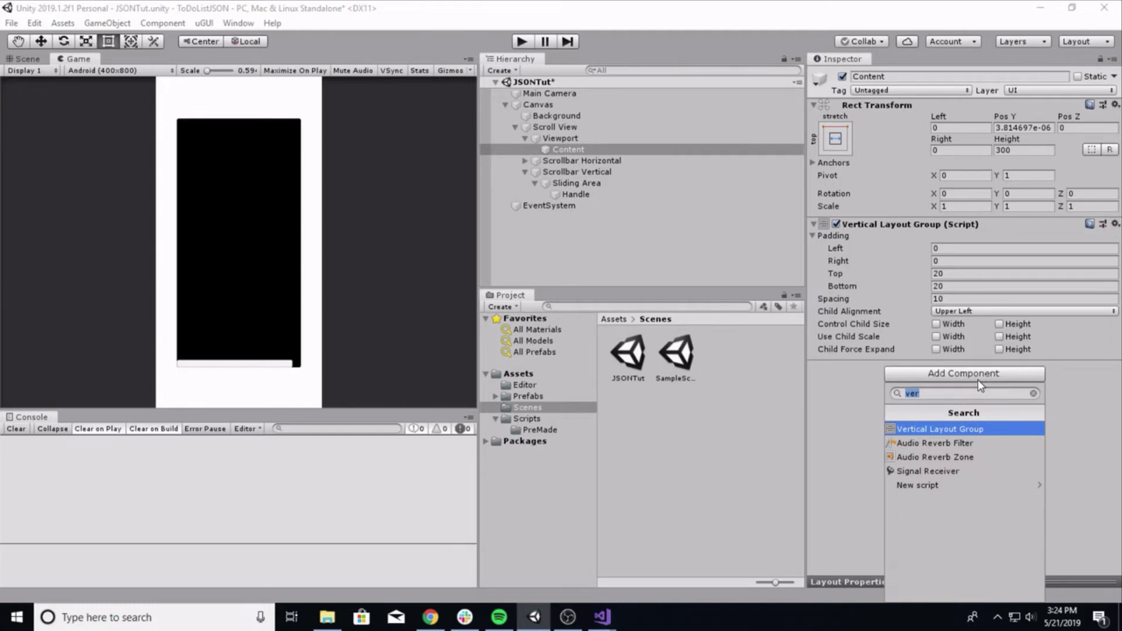
text(content)
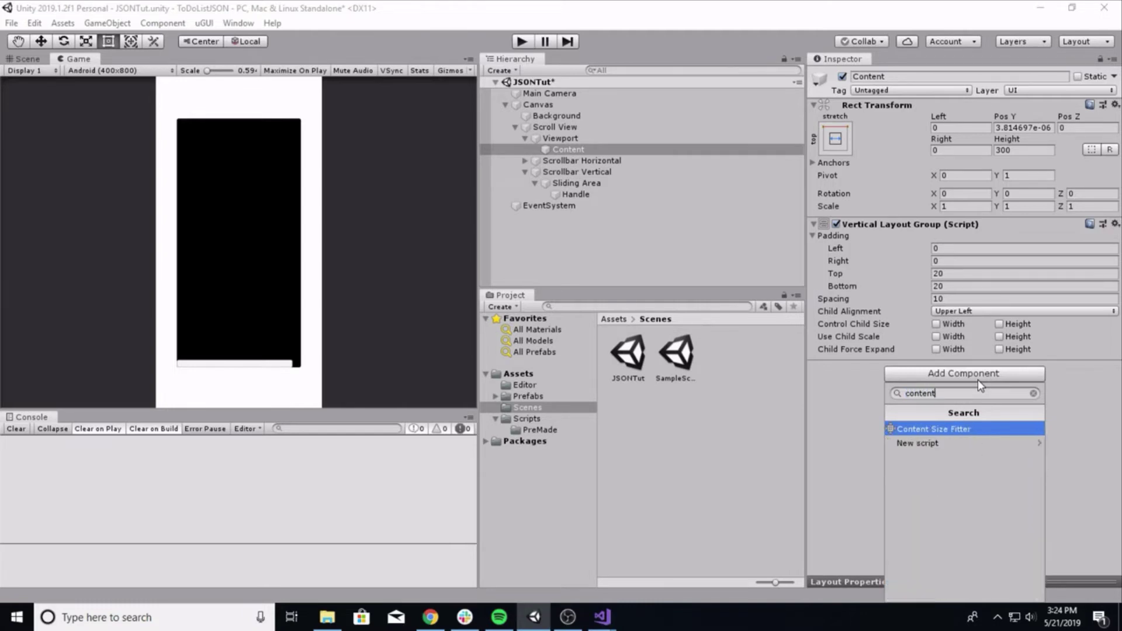
key(Return)
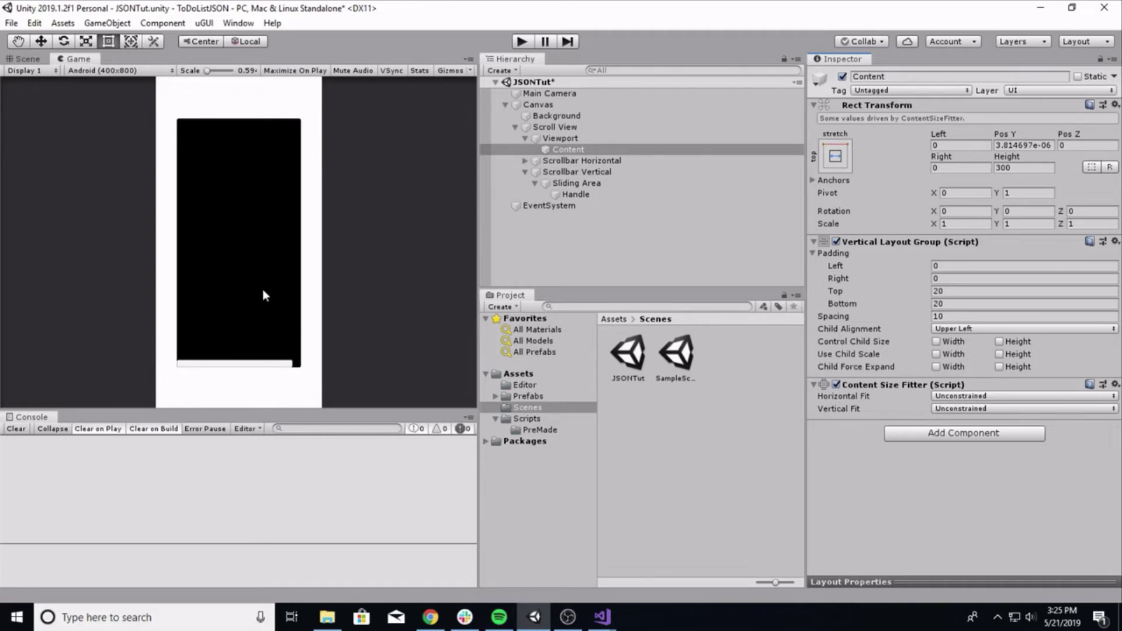
click(954, 408)
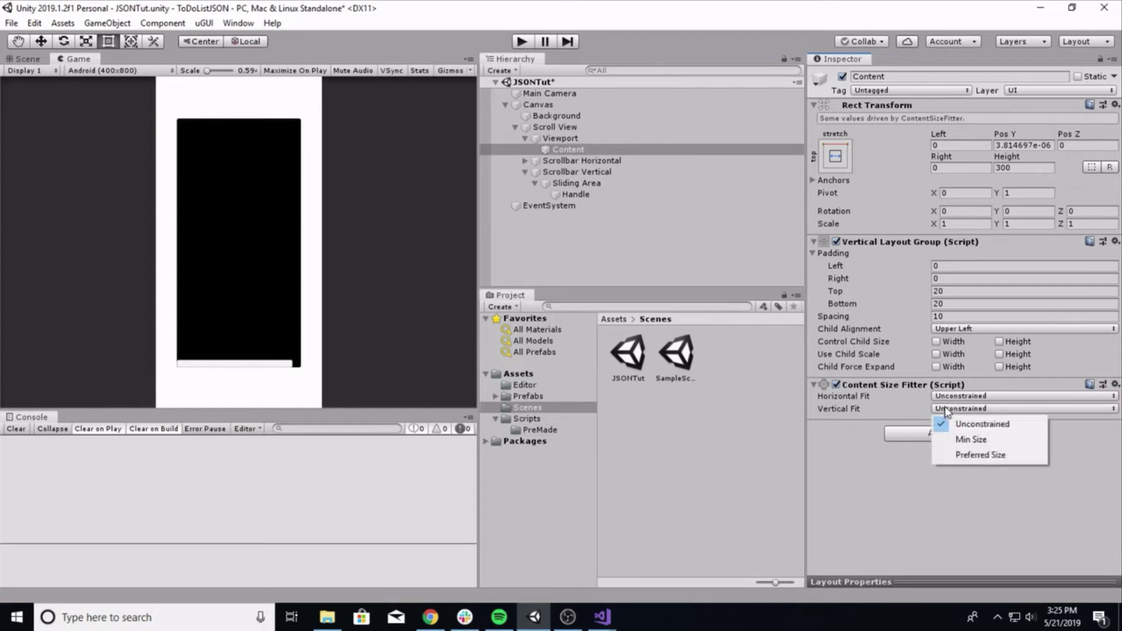
click(963, 456)
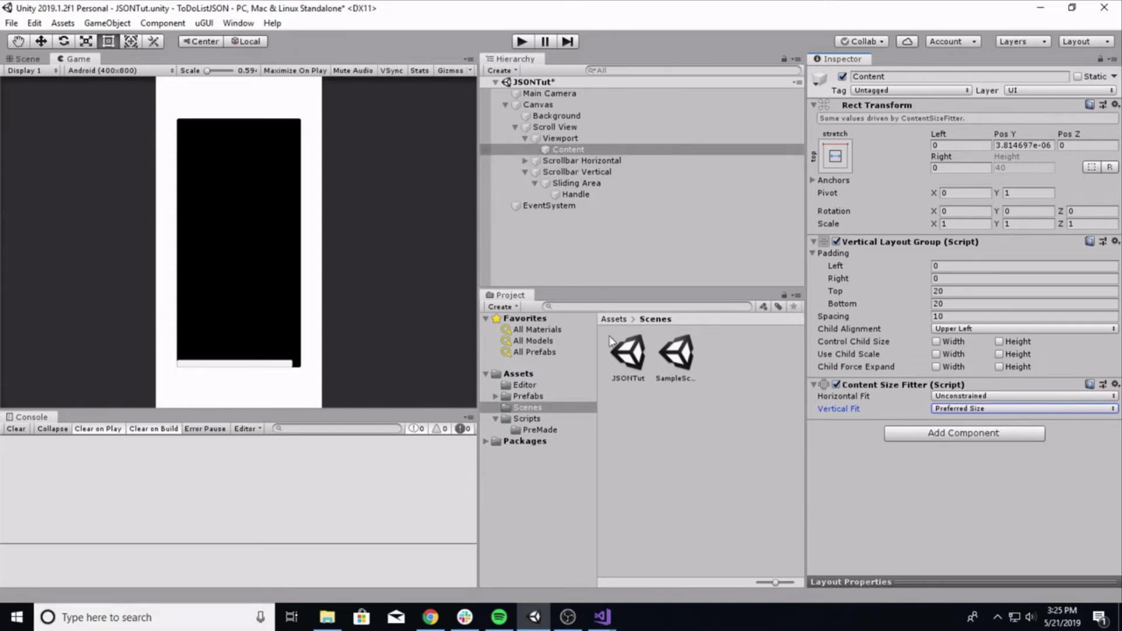
Step: Create a UI Toggle and make it a child of the Content object
click(117, 24)
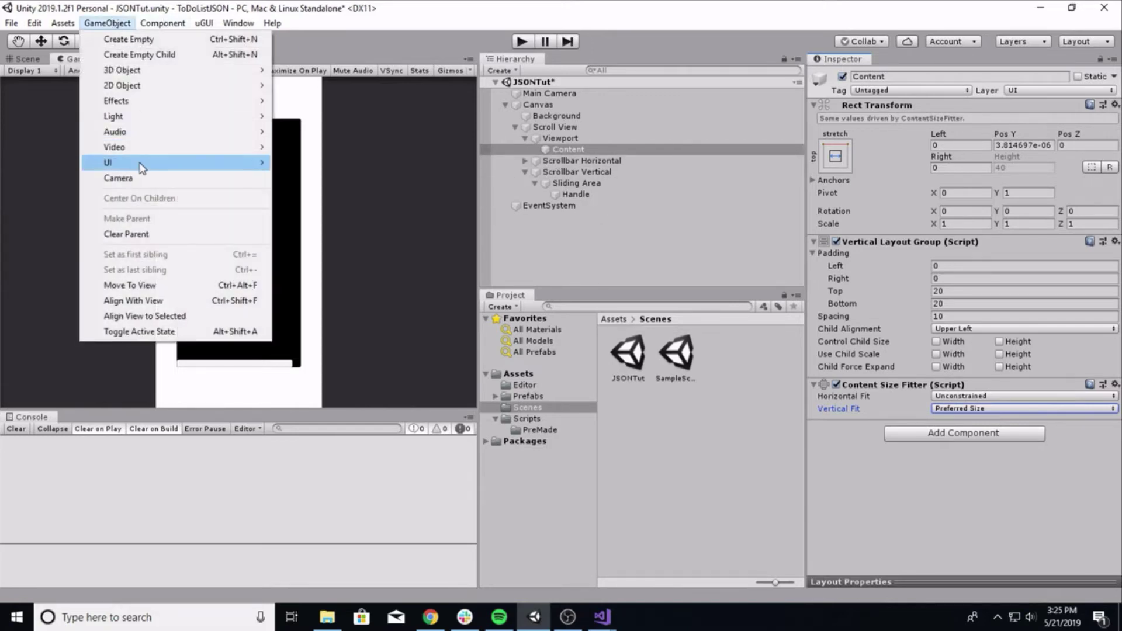
mouse_move(245, 162)
click(309, 260)
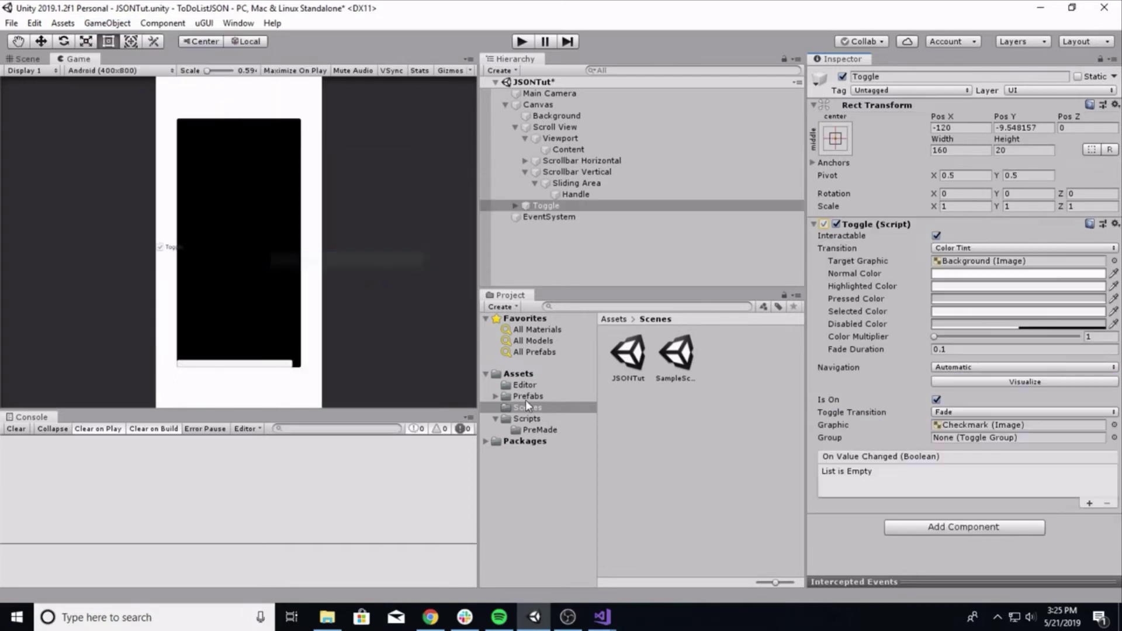
drag(542, 205, 568, 149)
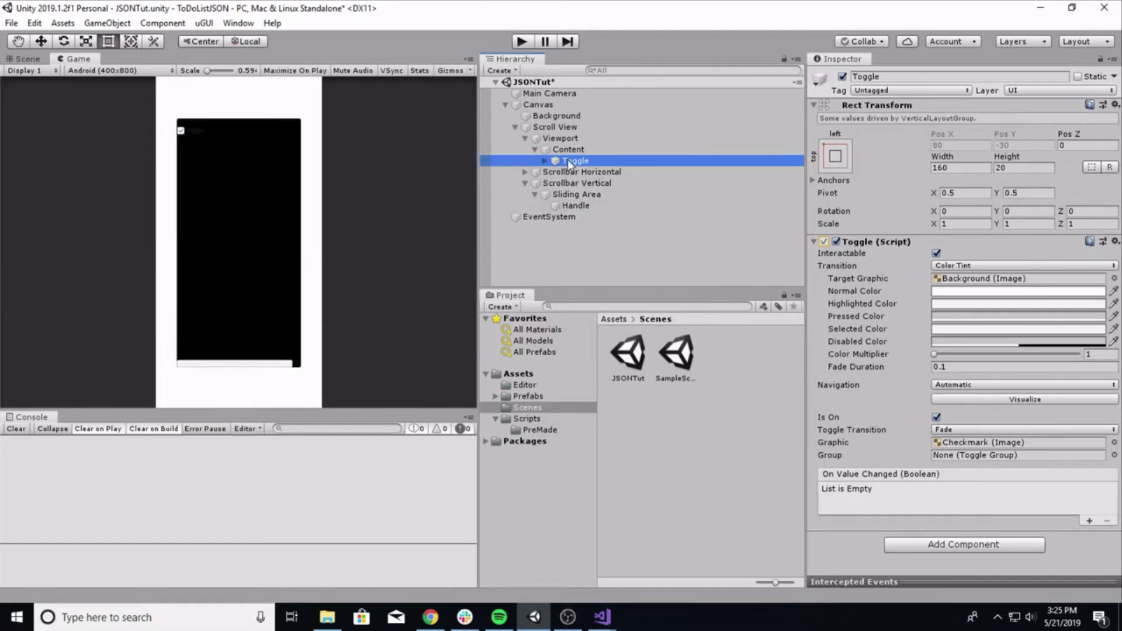
click(602, 234)
Step: Duplicate the Toggle under Content repeatedly until the copies reach Toggle (26)
click(577, 160)
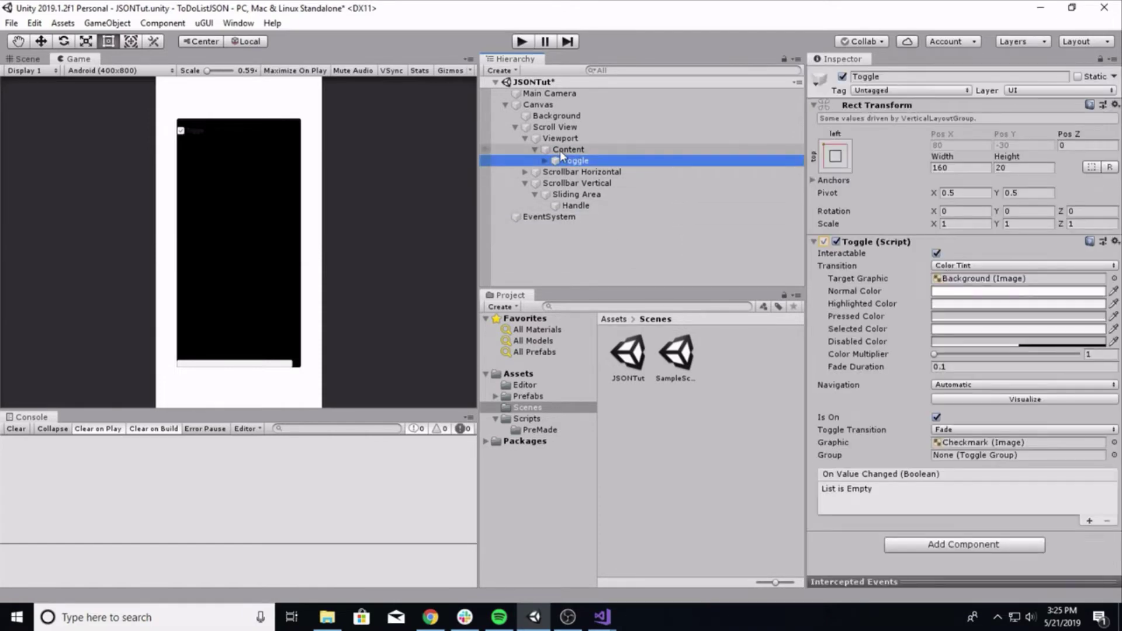
key(ctrl+d)
key(ctrl+d)
key(ctrl+d)
key(ctrl+d)
key(ctrl+d)
key(ctrl+d)
key(ctrl+d)
key(ctrl+d)
key(ctrl+d)
key(ctrl+d)
key(ctrl+d)
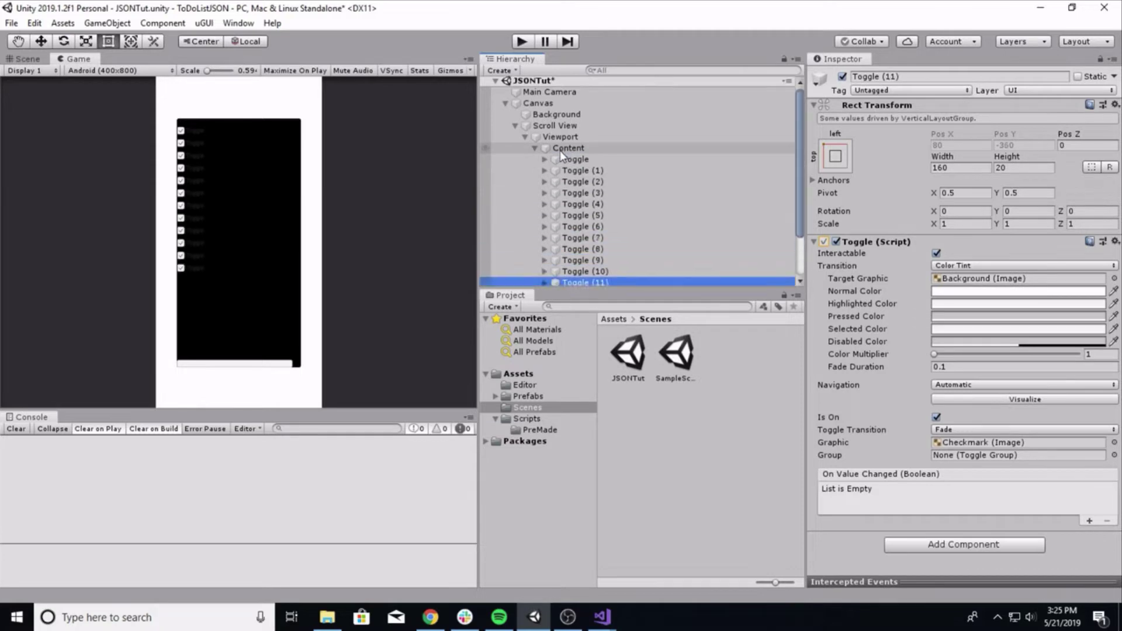
key(ctrl+d)
key(ctrl+d)
key(ctrl+d)
key(ctrl+d)
key(ctrl+d)
key(ctrl+d)
key(ctrl+d)
key(ctrl+d)
key(ctrl+d)
key(ctrl+d)
key(ctrl+d)
key(ctrl+d)
key(ctrl+d)
key(ctrl+d)
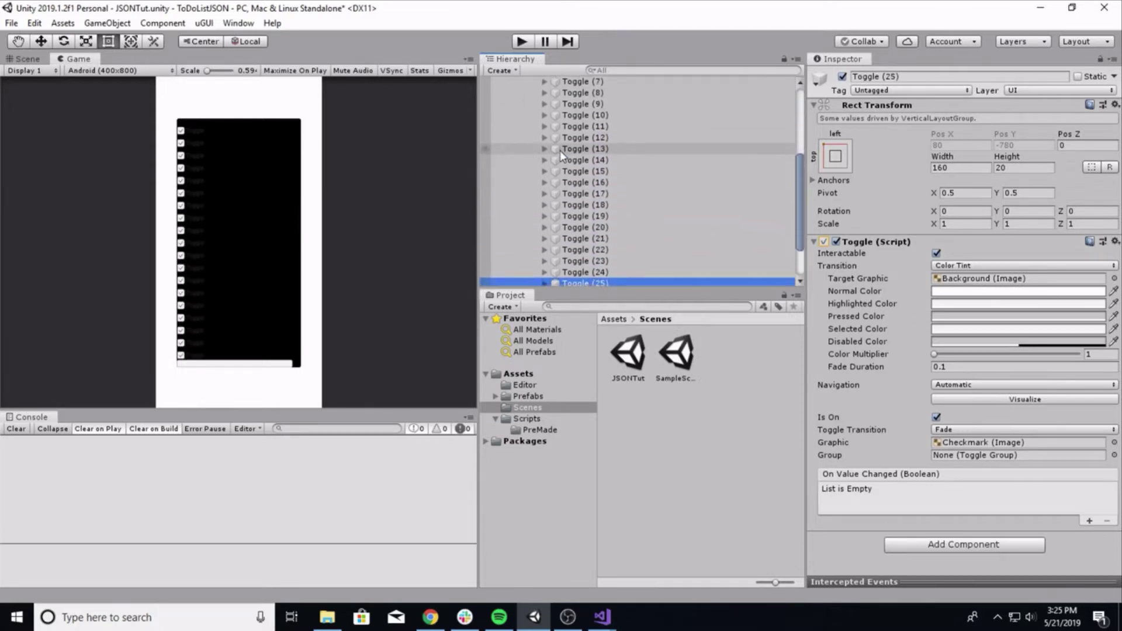
key(ctrl+d)
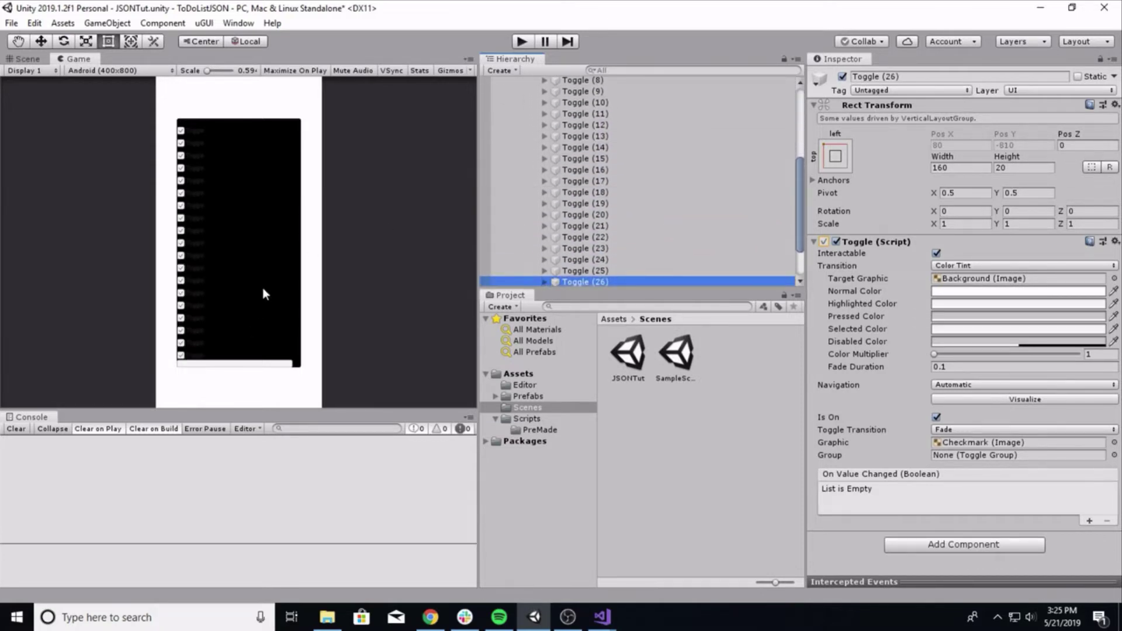
Step: Run the scene in Play mode, test scrolling the toggle list vertically, and stop playback
click(523, 42)
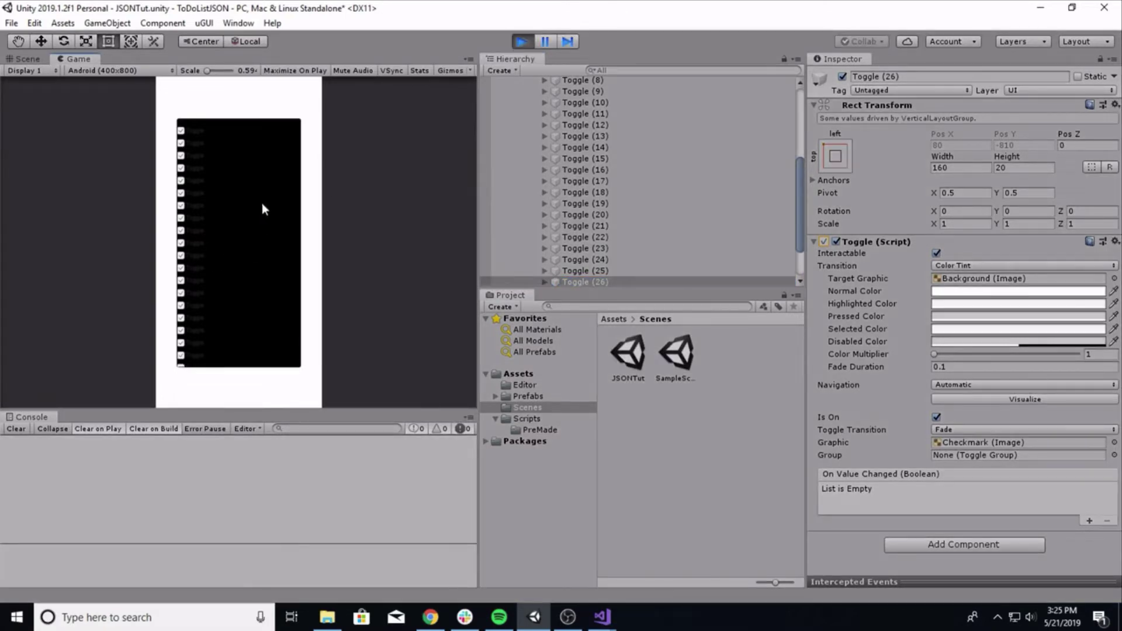
drag(234, 163, 185, 381)
click(522, 41)
Step: Delete the duplicates Toggle (1) through Toggle (26), keeping only the original Toggle under Content
scroll(554, 260, up, 5)
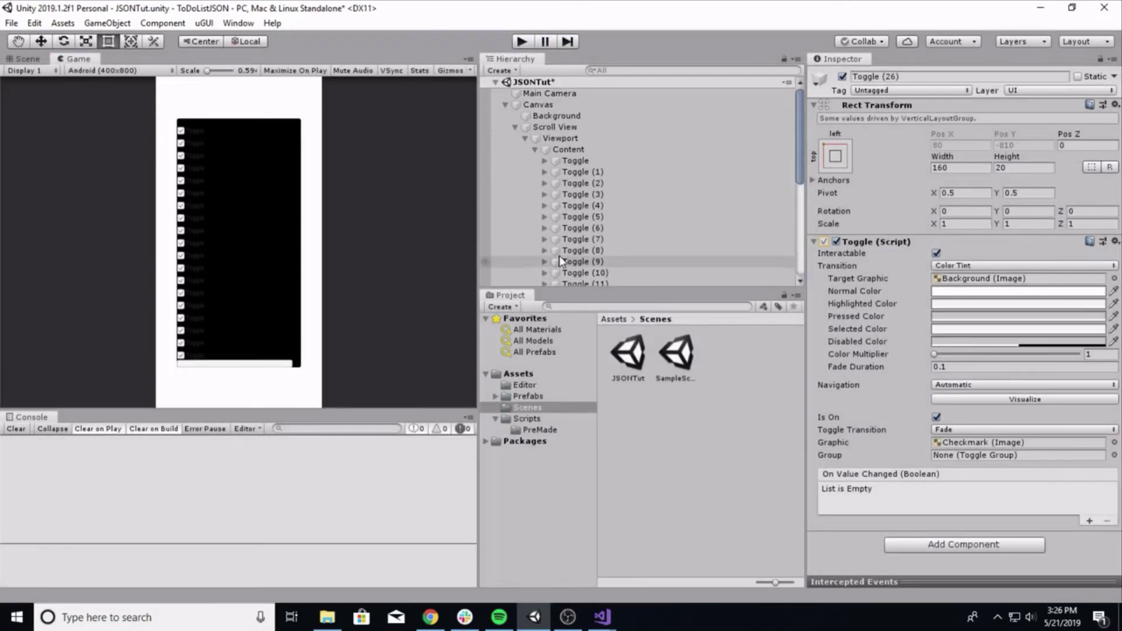
shift+click(577, 173)
right_click(574, 177)
click(610, 252)
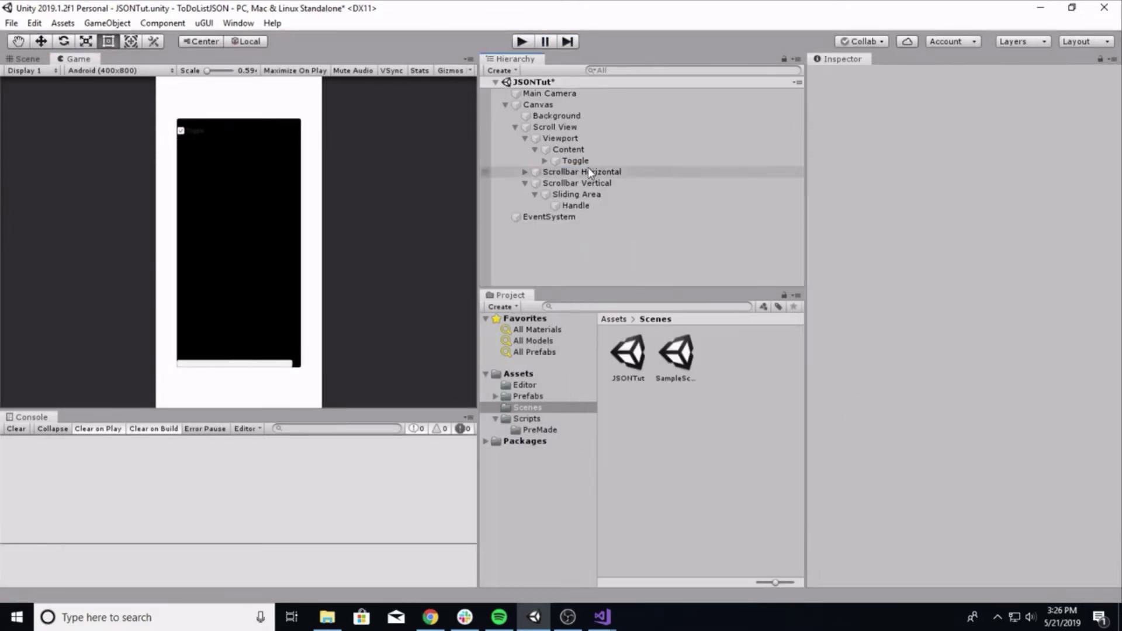
Step: Set the Toggle's width to 300 and height to 100, and view it up close in the Scene view
click(584, 161)
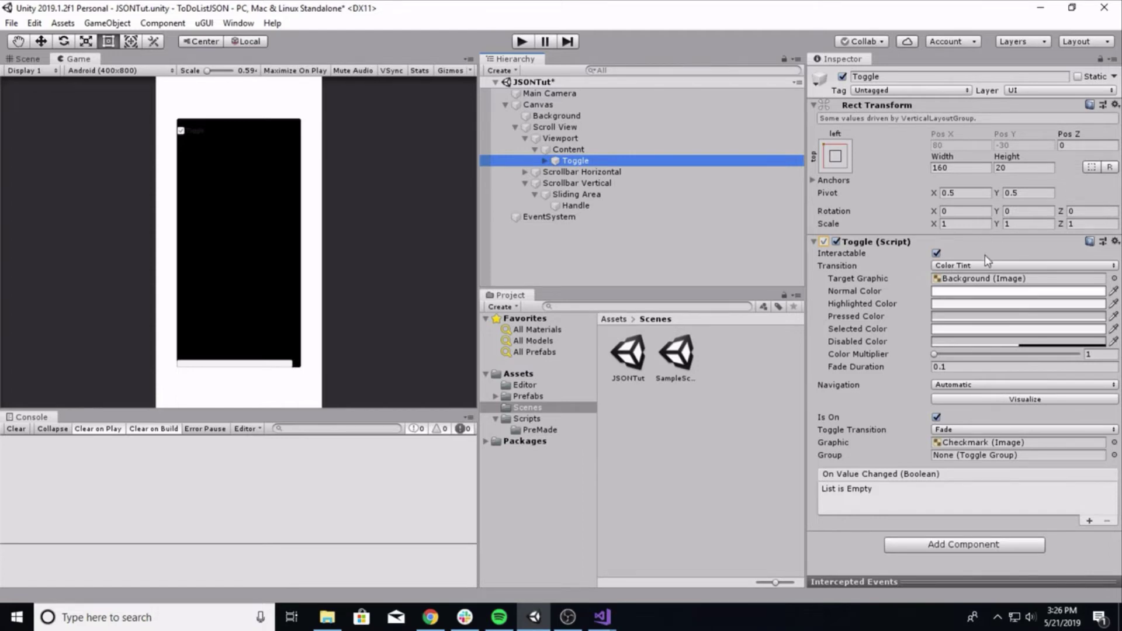
click(968, 167)
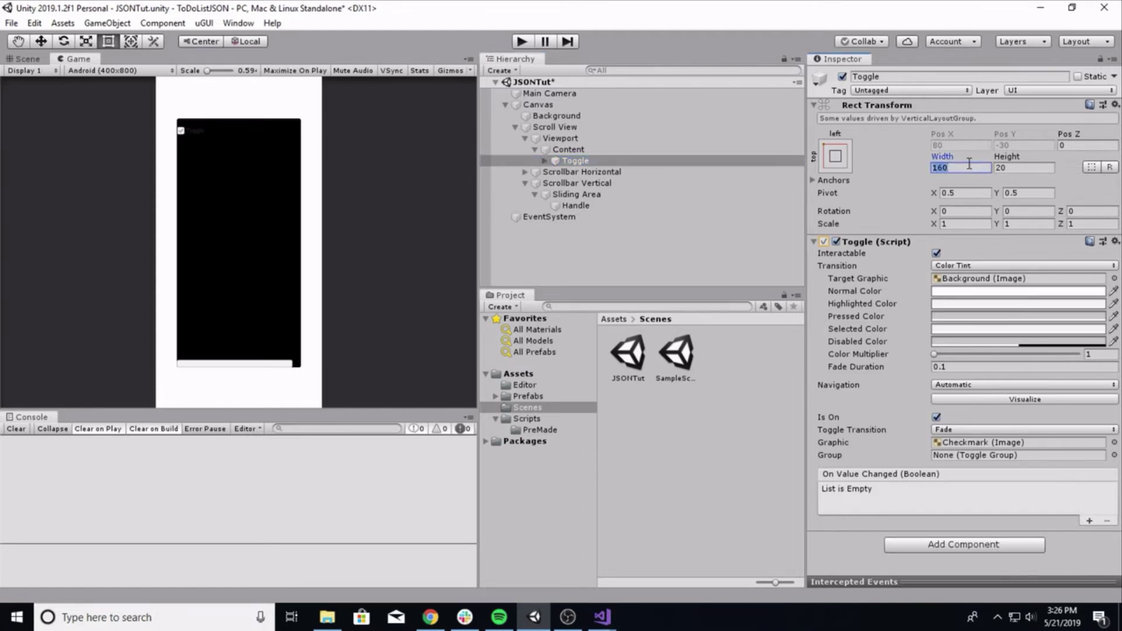
text(300)
key(Tab)
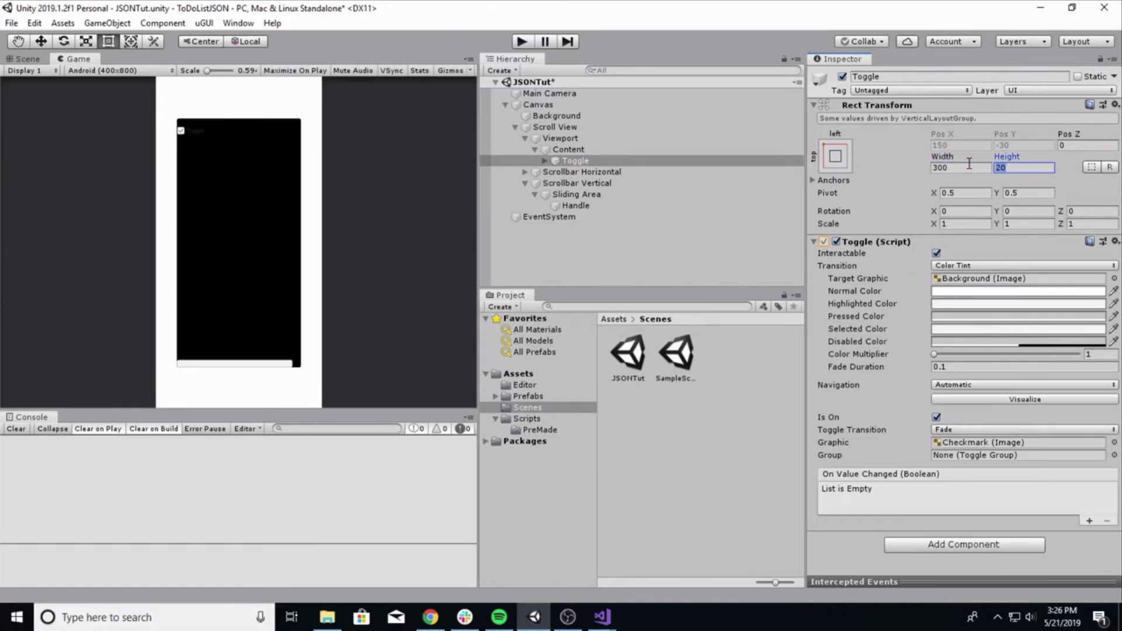
text(100)
click(28, 58)
scroll(268, 210, up, 5)
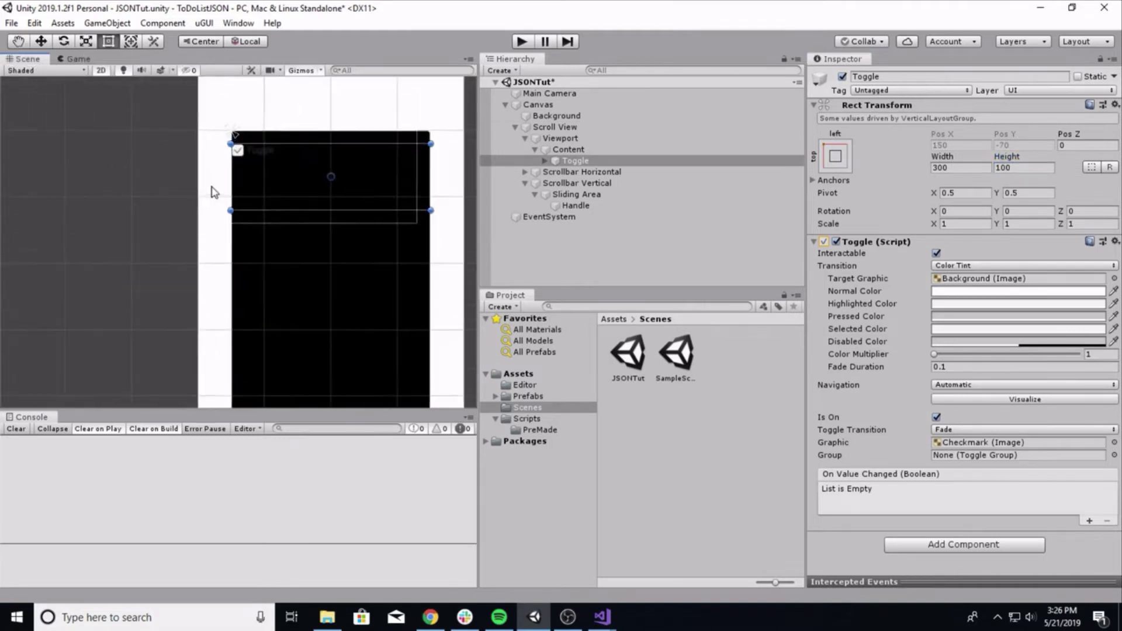
scroll(291, 240, up, 4)
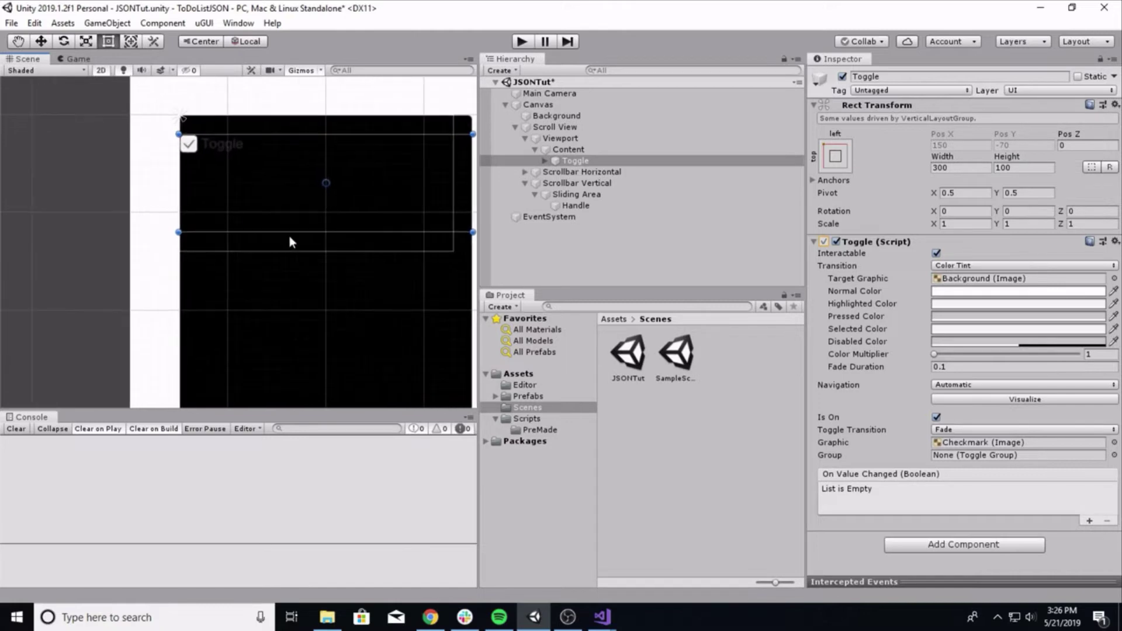
scroll(280, 220, down, 5)
middle_drag(276, 204, 244, 207)
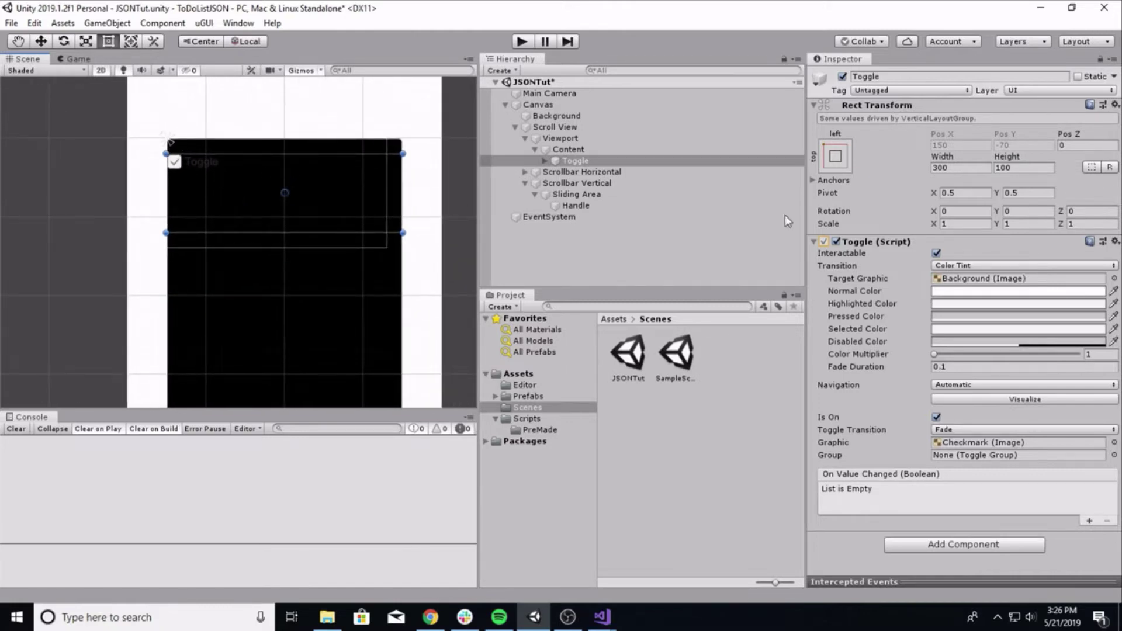
Step: Enlarge the Toggle's Background to about 54 by 53 and shift the Label's left edge inward to an offset of about 54
click(544, 160)
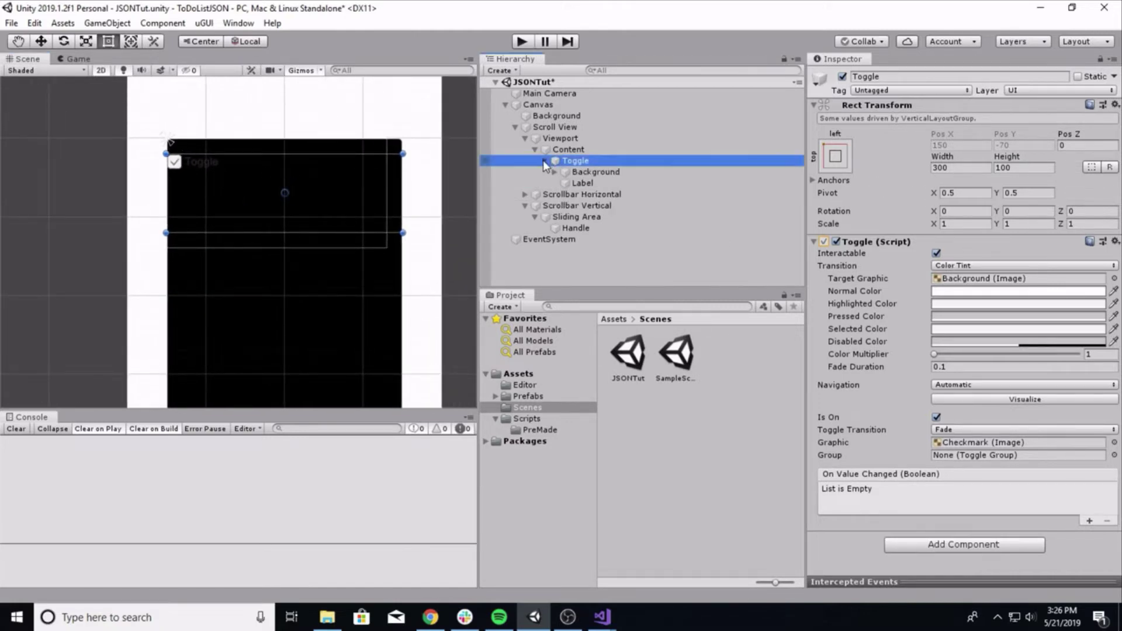
click(575, 171)
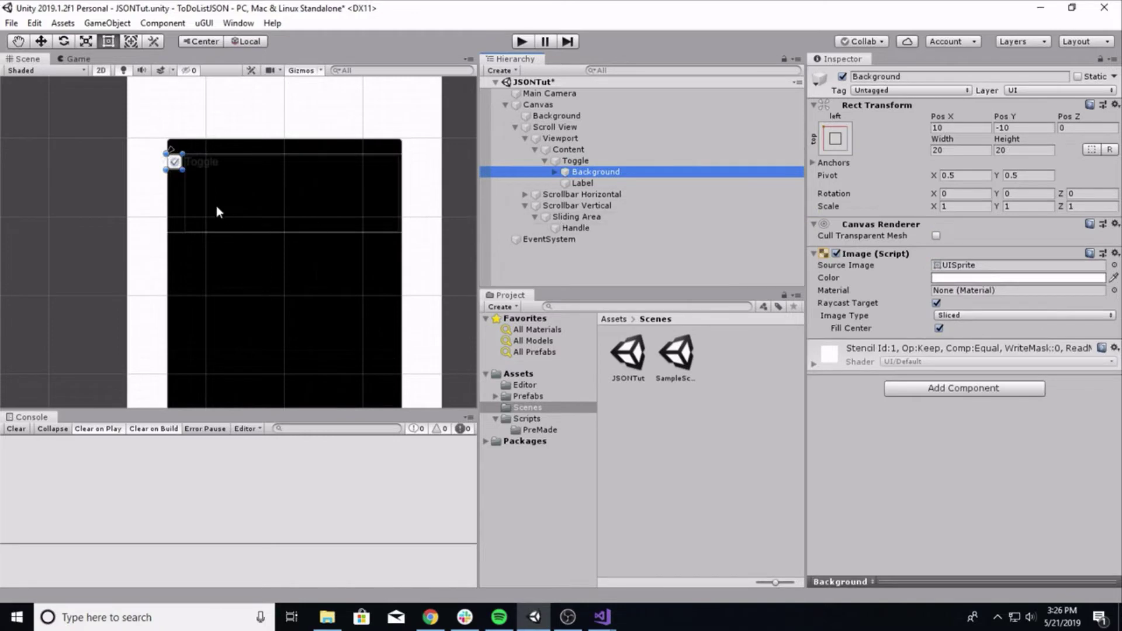
drag(183, 171, 210, 197)
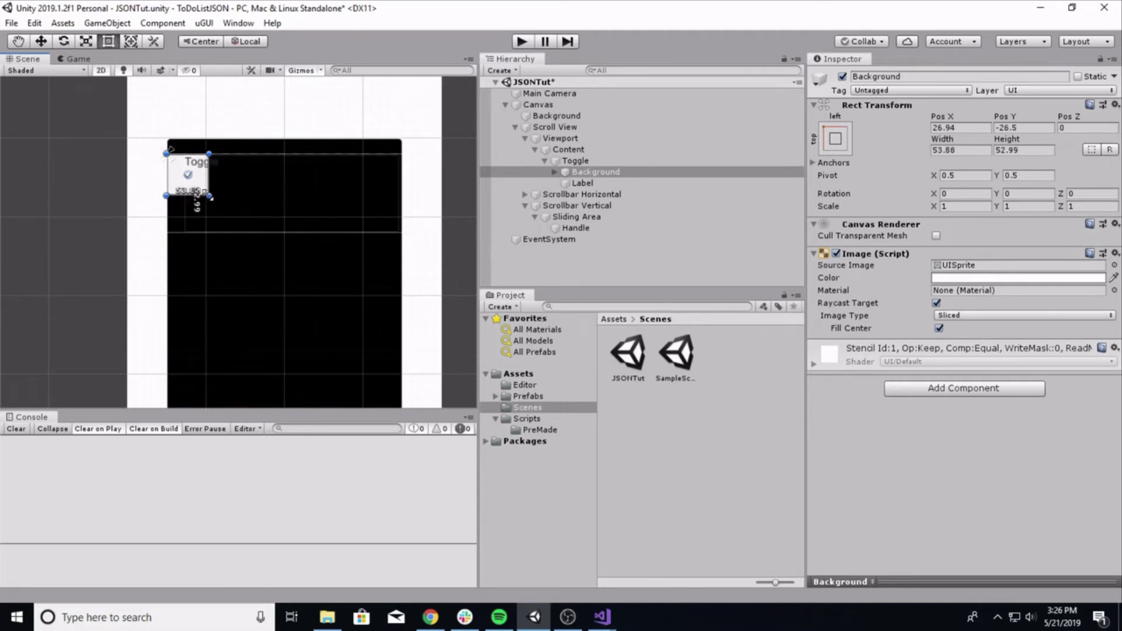
click(568, 181)
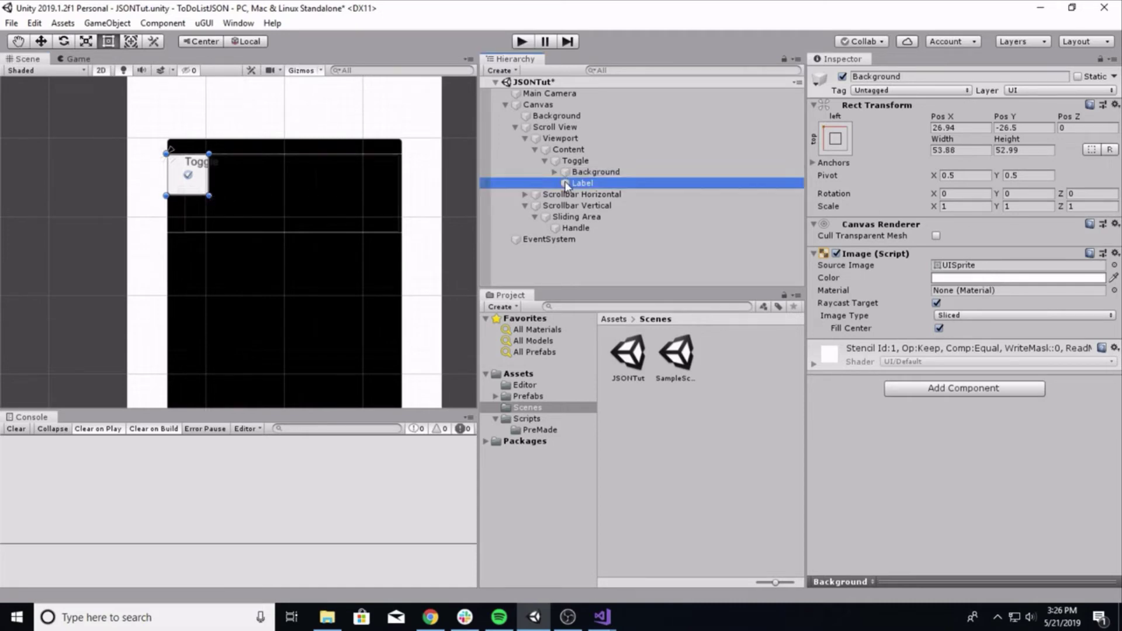
drag(185, 186, 211, 185)
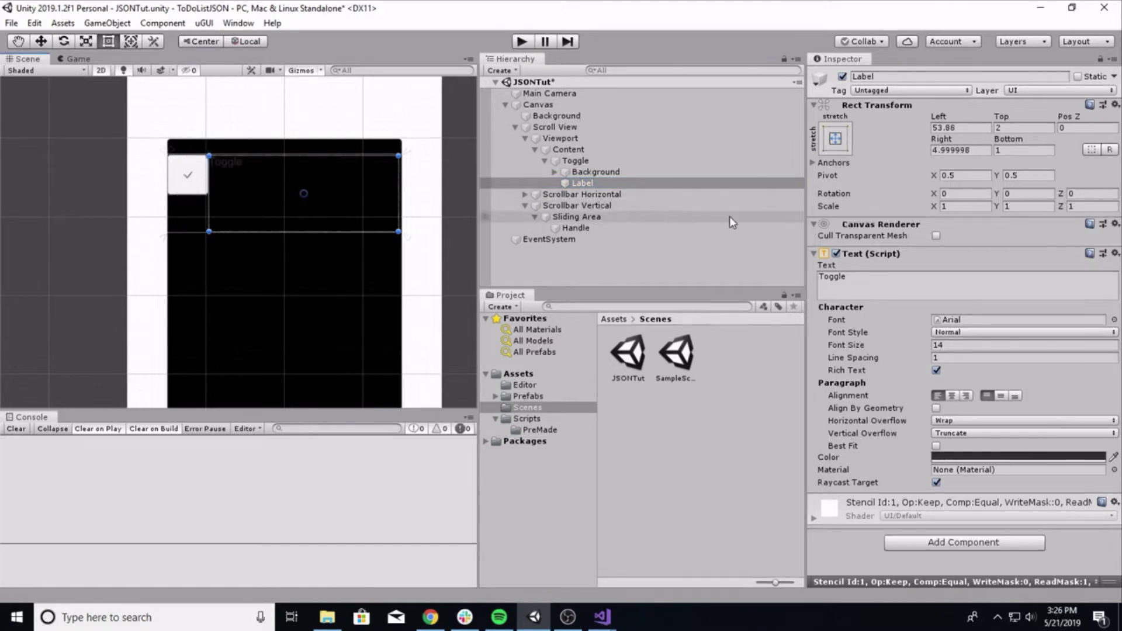
Step: Change the Toggle Label's text color to white (FFFFFF)
click(971, 457)
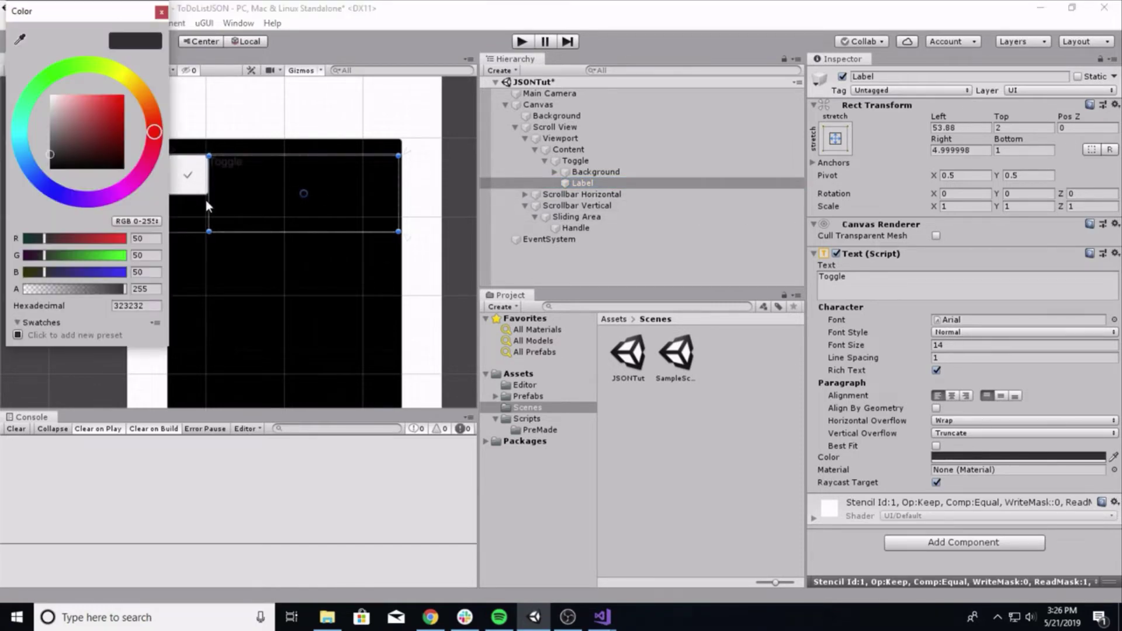
drag(111, 165, 50, 94)
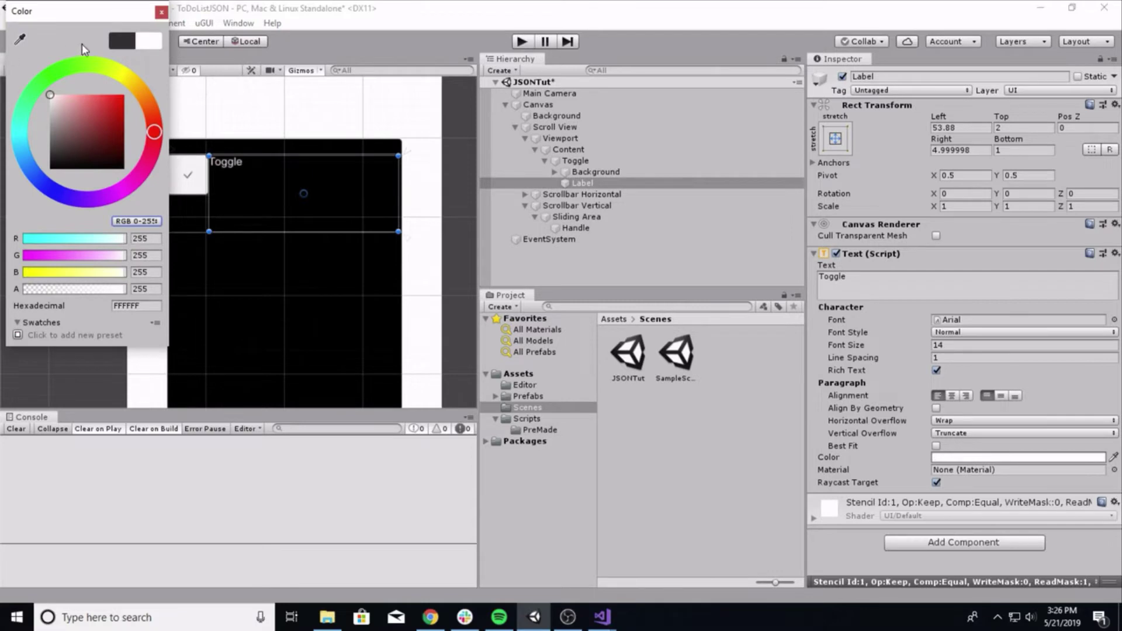
click(161, 12)
Step: Align the Label's text left and vertically centered, and adjust its rectangle to a left offset of about 60 and a bottom offset of 0
click(953, 396)
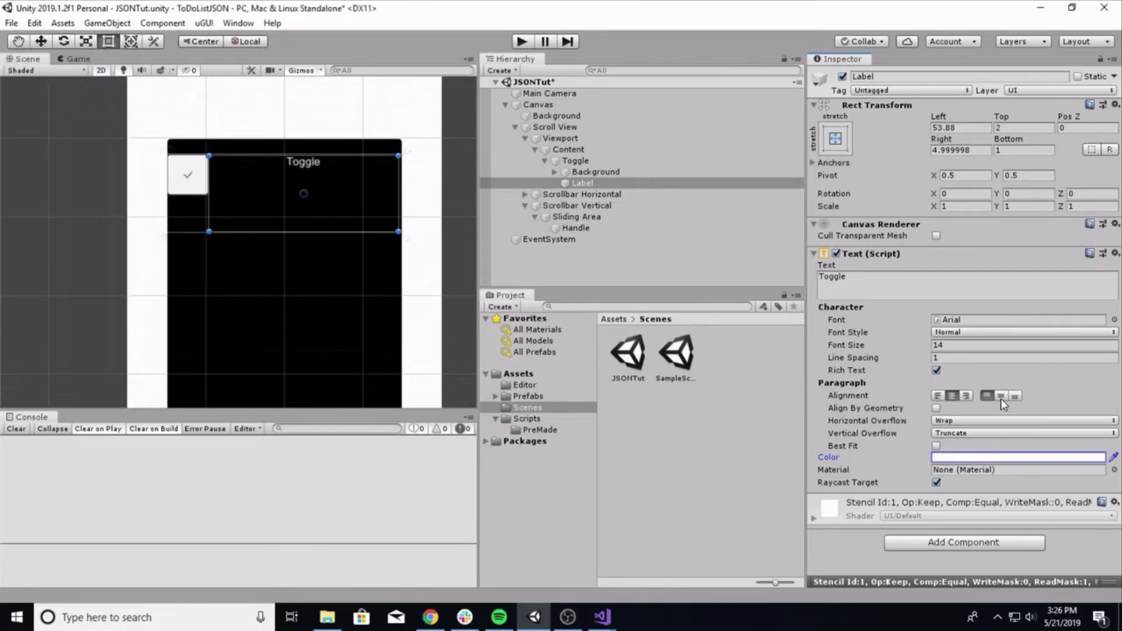
click(938, 396)
click(1000, 397)
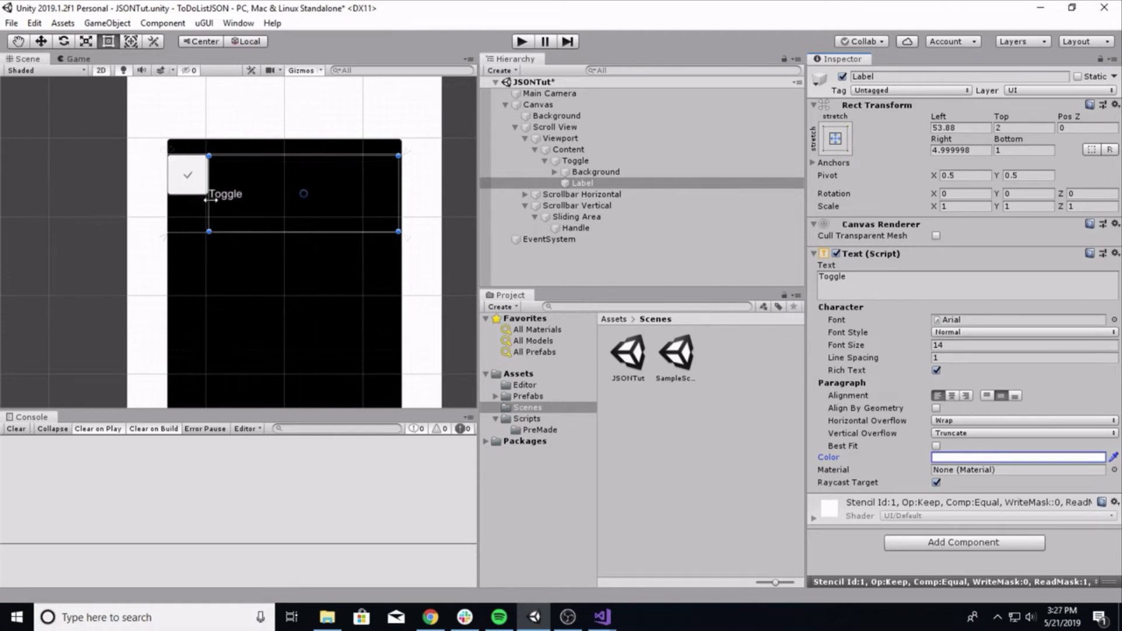
drag(211, 200, 216, 200)
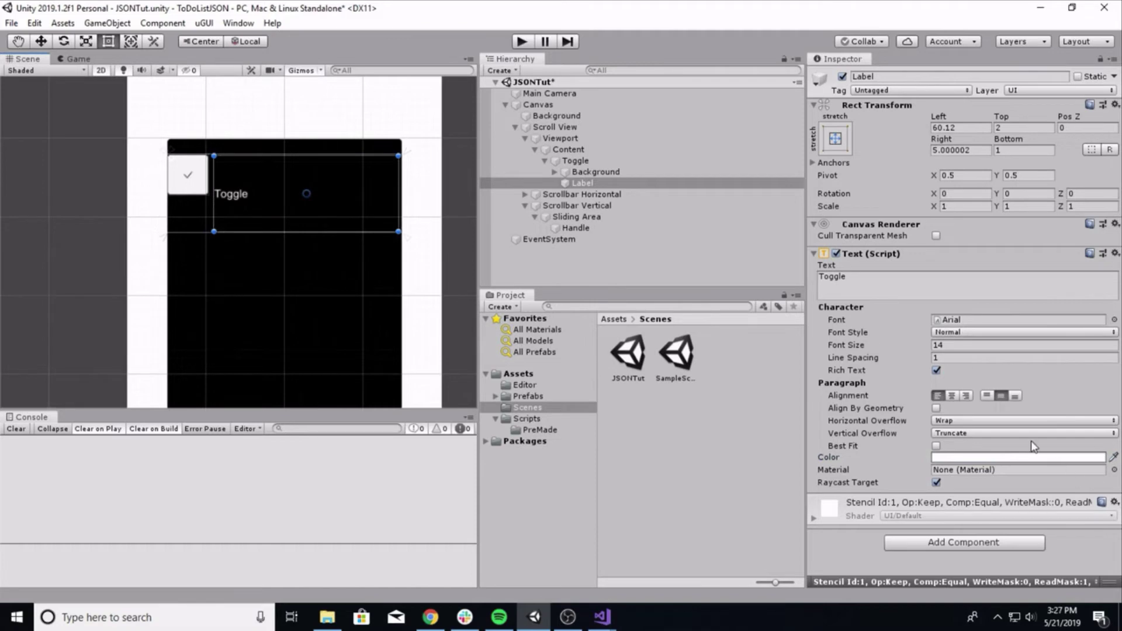
drag(226, 232, 229, 235)
Step: Shrink the Toggle's rectangle to a height of about 52 and a width of 280 so it fits the Content area
click(571, 161)
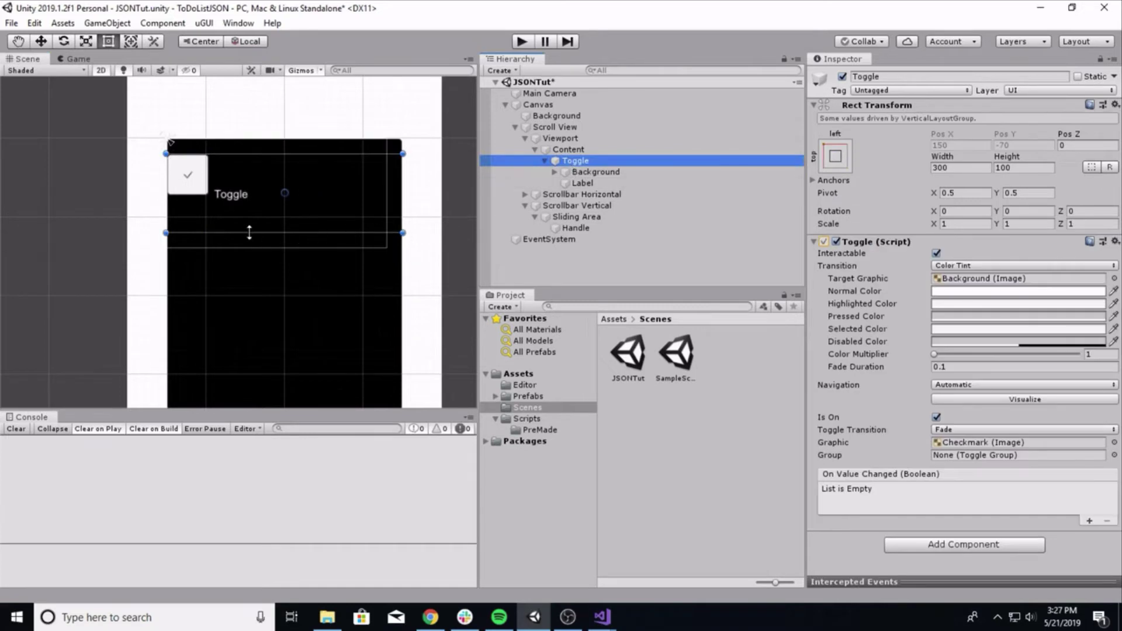
drag(249, 233, 256, 194)
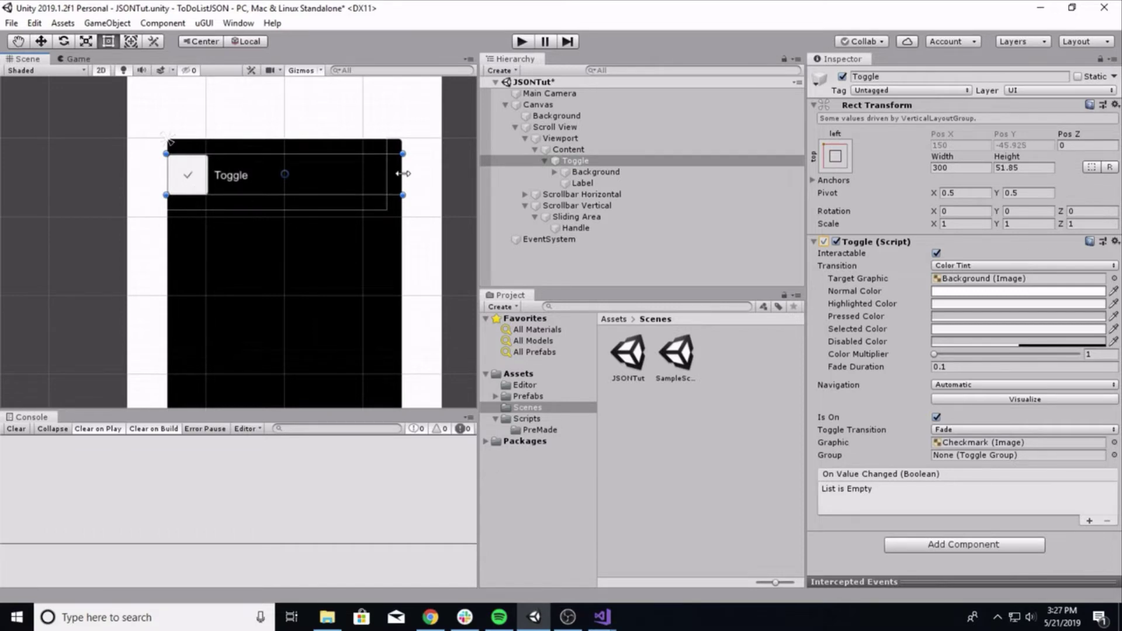
drag(403, 174, 384, 172)
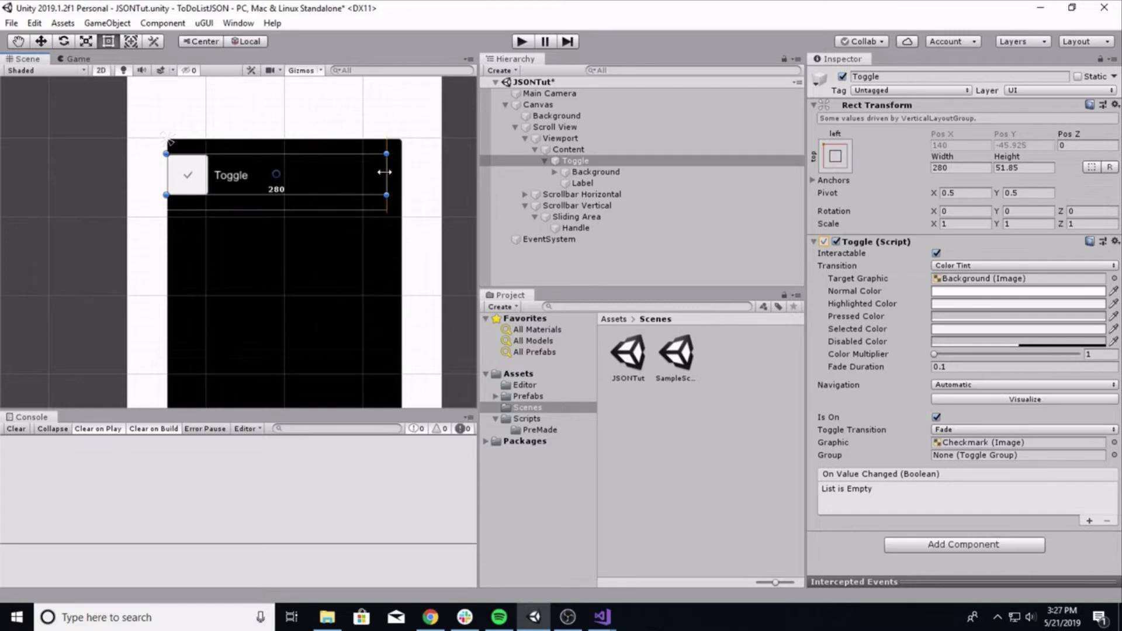
Step: Set the Toggle Label's font size to 30 and its text to "Carrot"
click(570, 183)
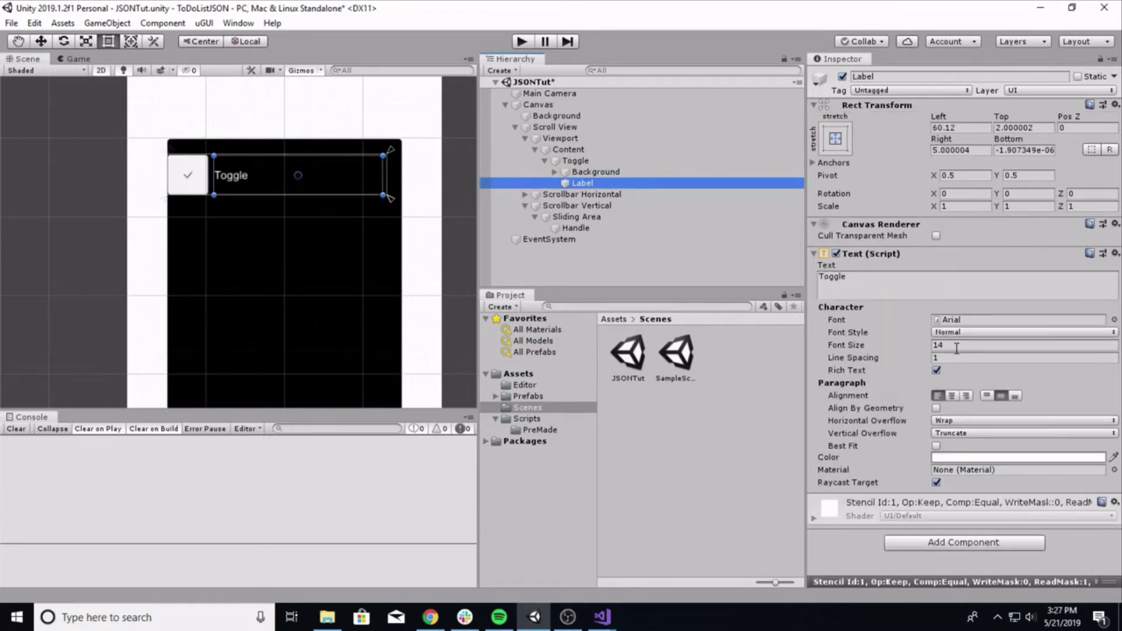
click(964, 346)
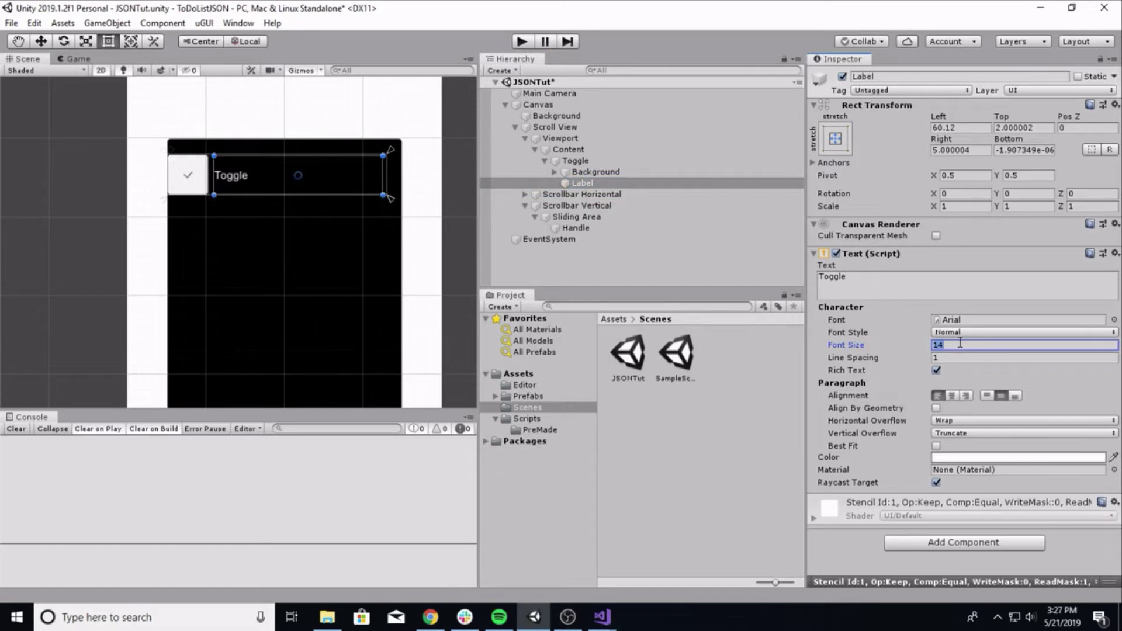
text(30)
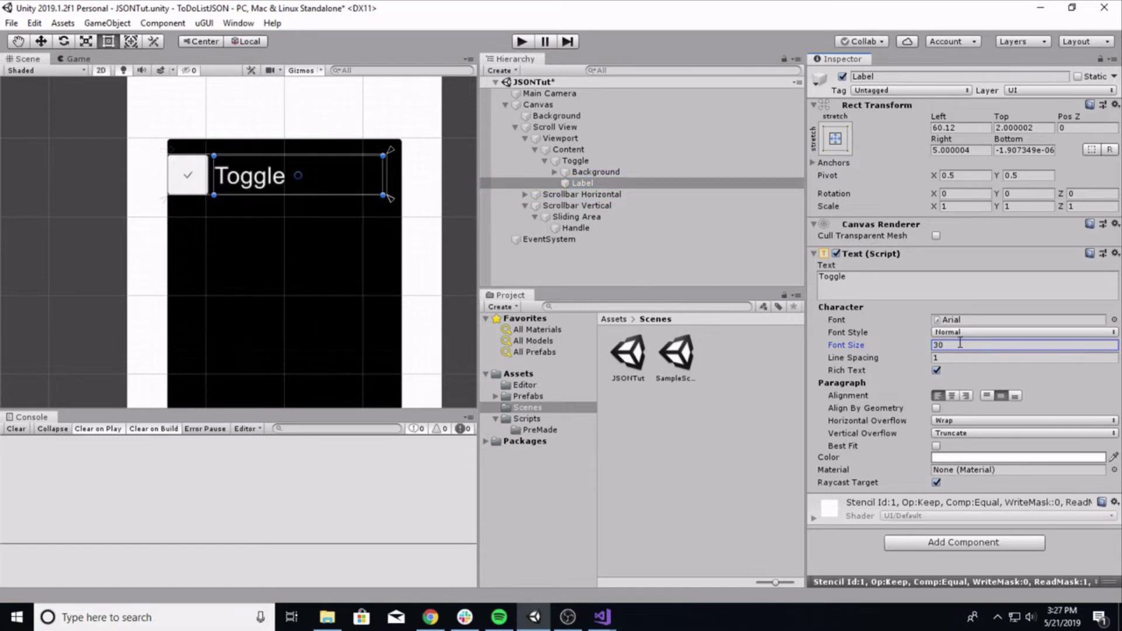
click(896, 291)
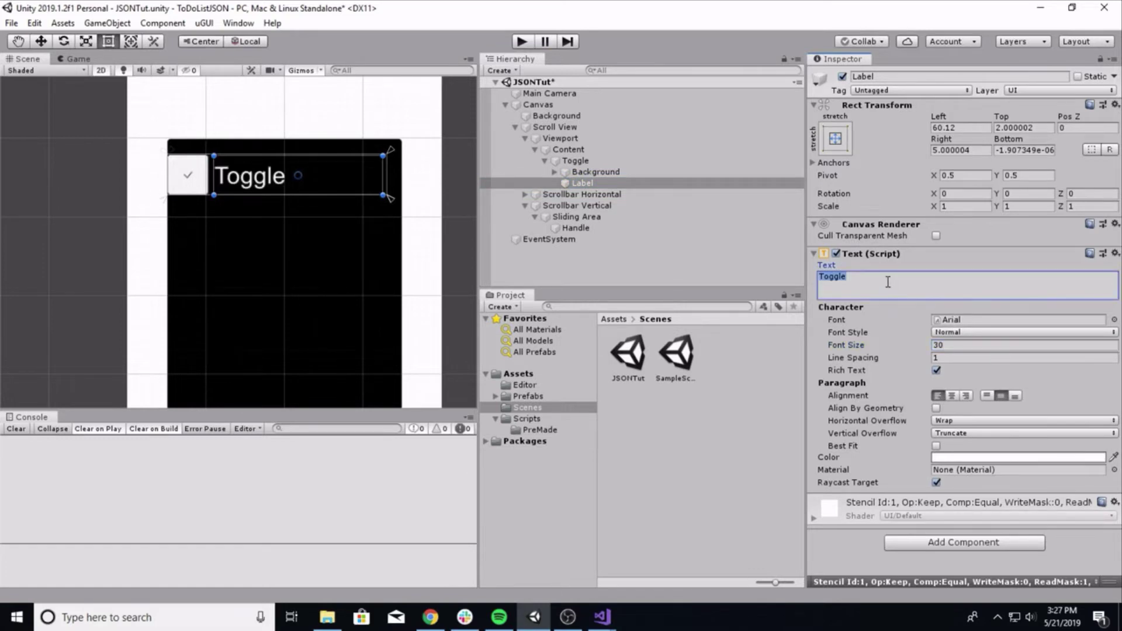
text(Carrot)
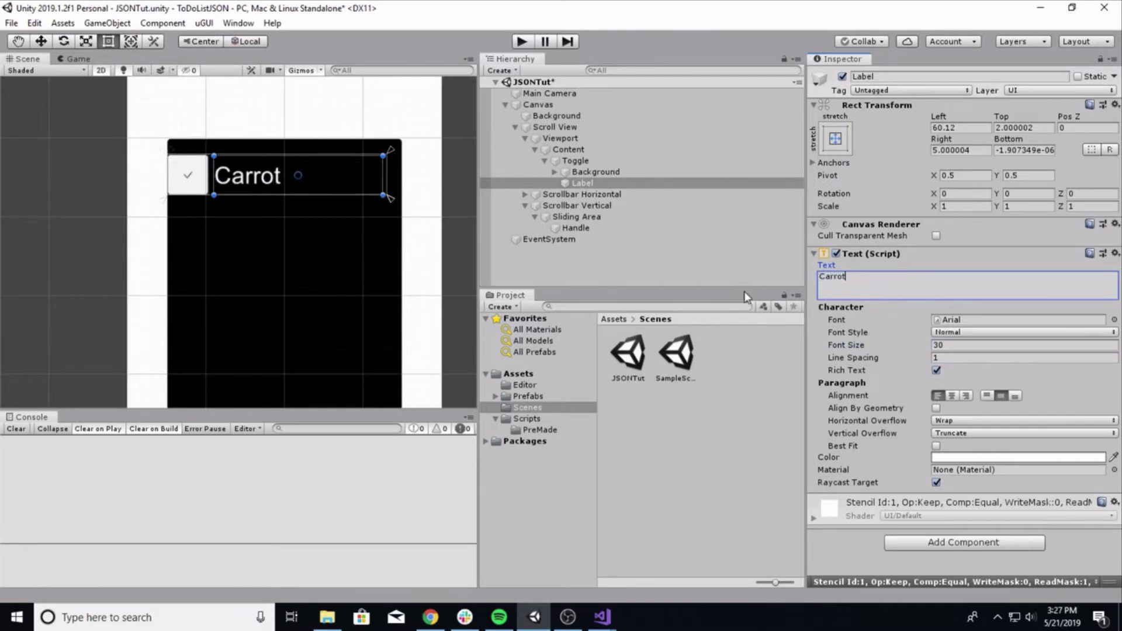
scroll(249, 140, down, 2)
scroll(202, 220, up, 5)
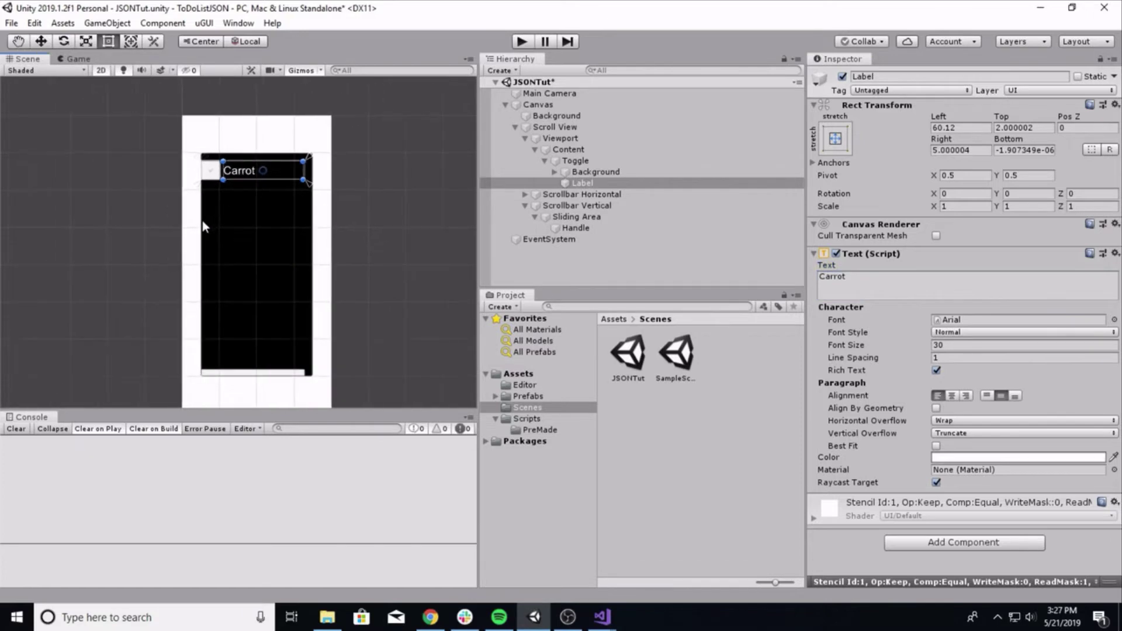
Step: Expand the Toggle's Background in the Hierarchy and turn off the Toggle's Is On option
click(565, 172)
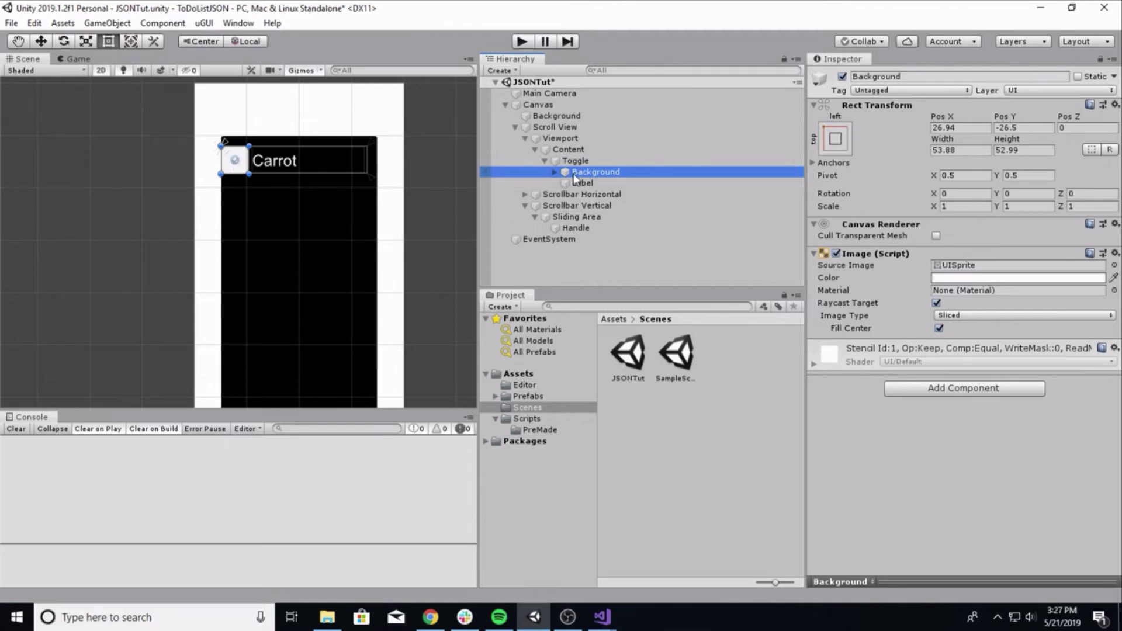
click(554, 172)
click(574, 160)
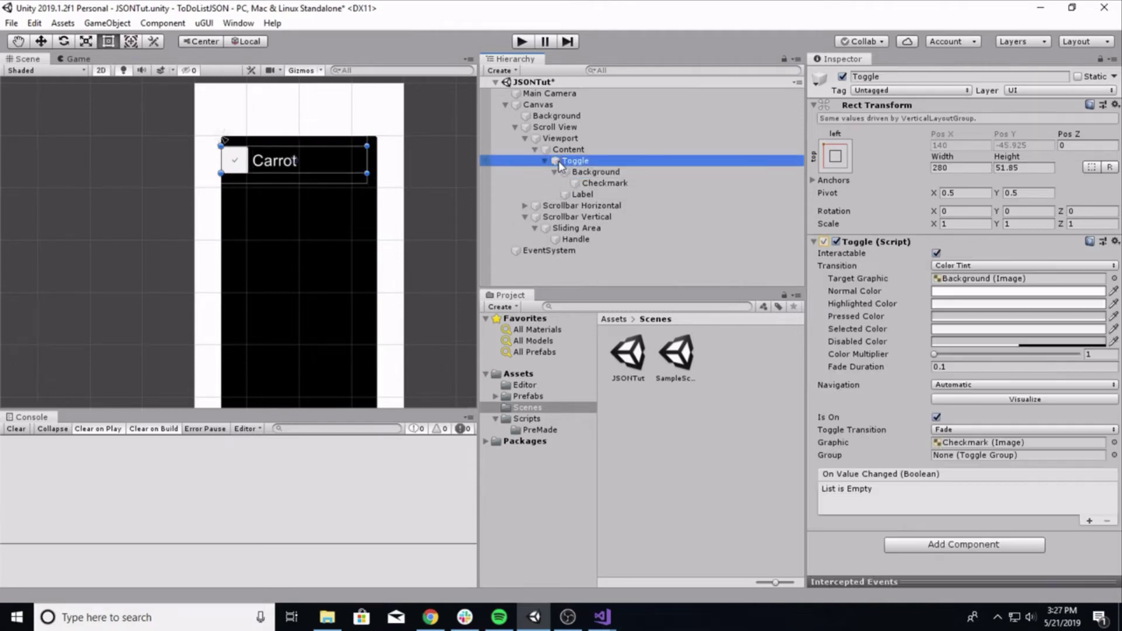
click(936, 417)
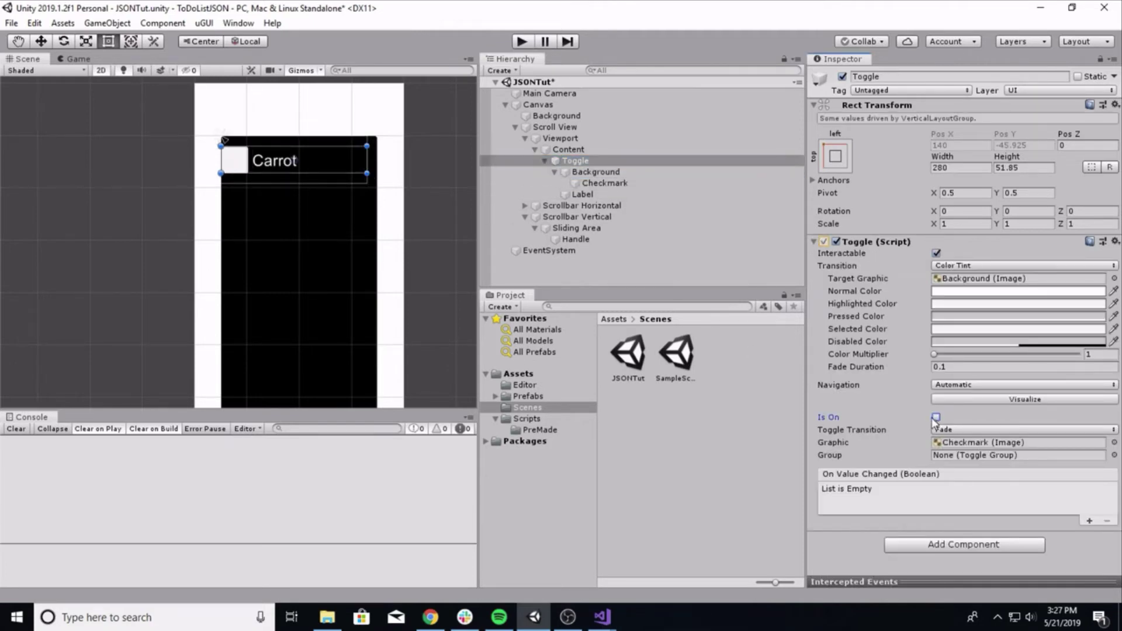
Step: Change the color of the Toggle's Background image to bright green
click(619, 183)
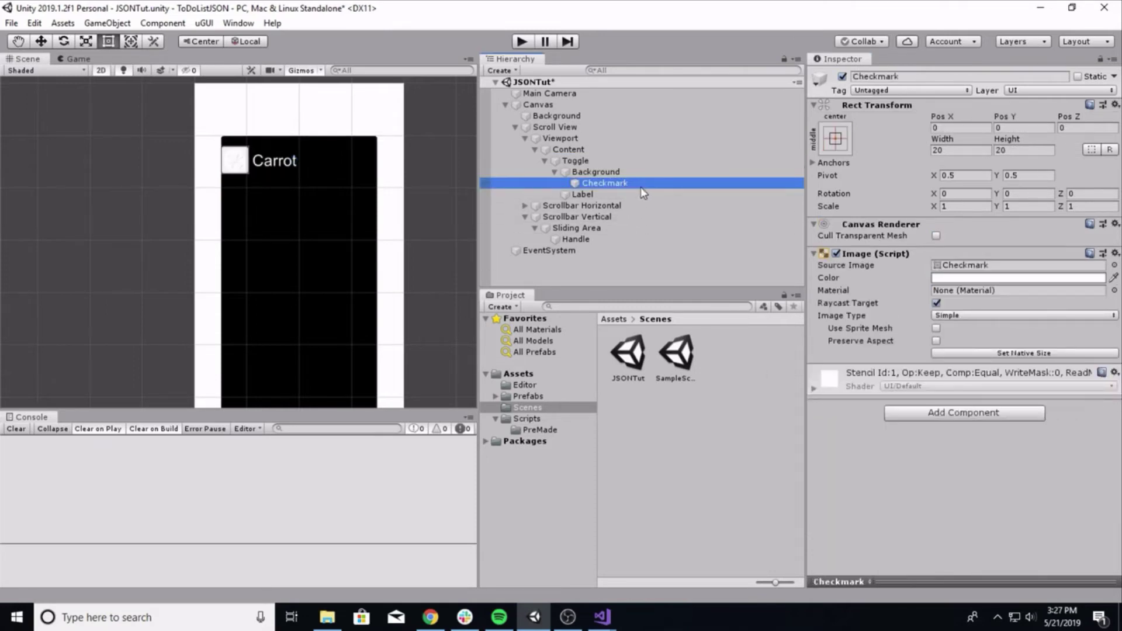
click(604, 171)
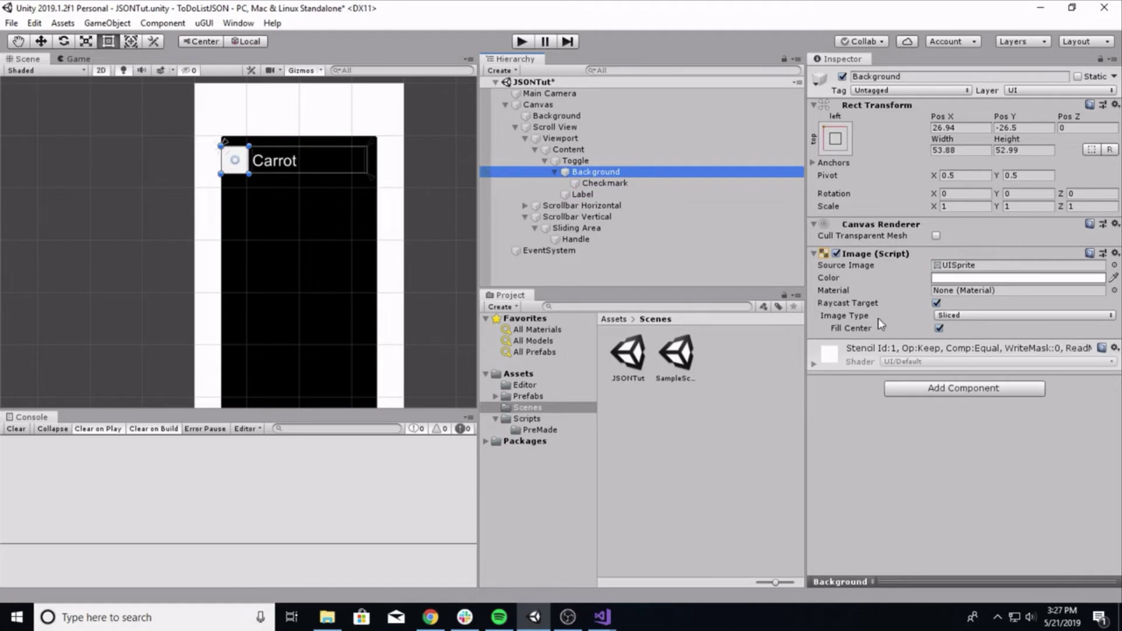
click(944, 279)
click(54, 83)
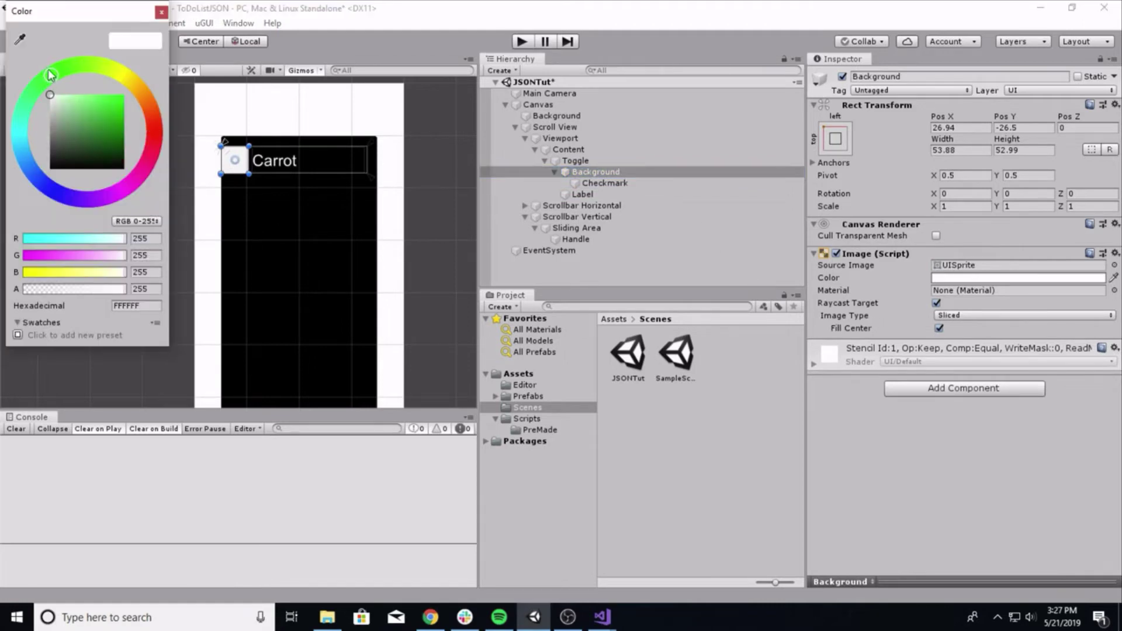
mouse_move(64, 100)
mouse_down()
mouse_move(146, 113)
mouse_move(149, 97)
mouse_up()
click(162, 9)
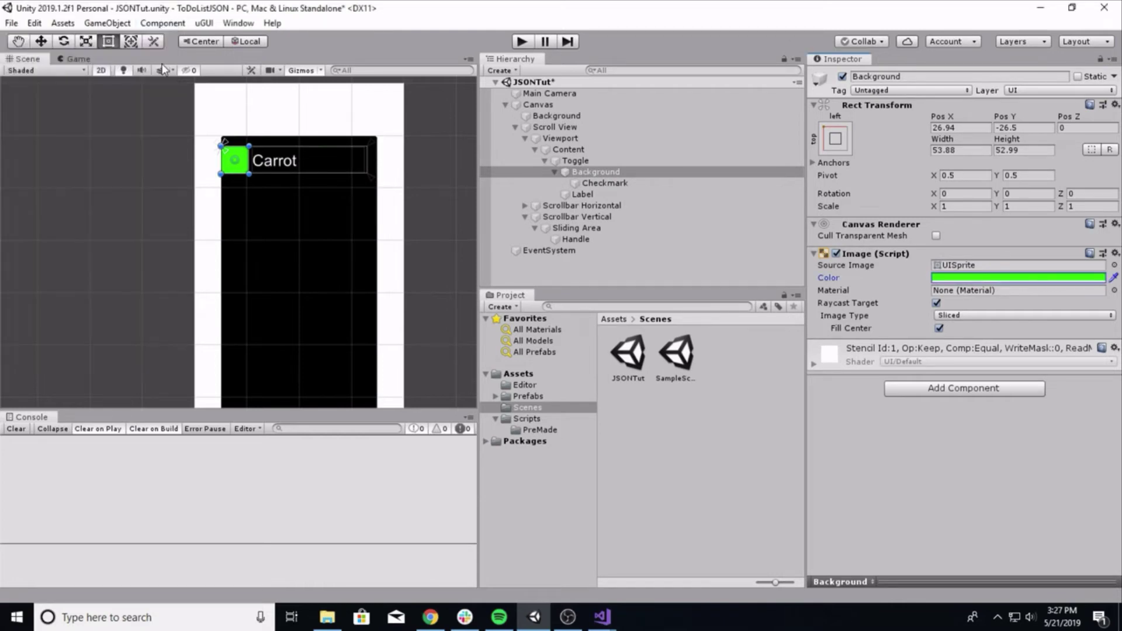
Step: Collapse the Toggle in the Hierarchy and save it as a prefab in the project's Prefabs folder
scroll(230, 274, down, 3)
scroll(227, 276, up, 2)
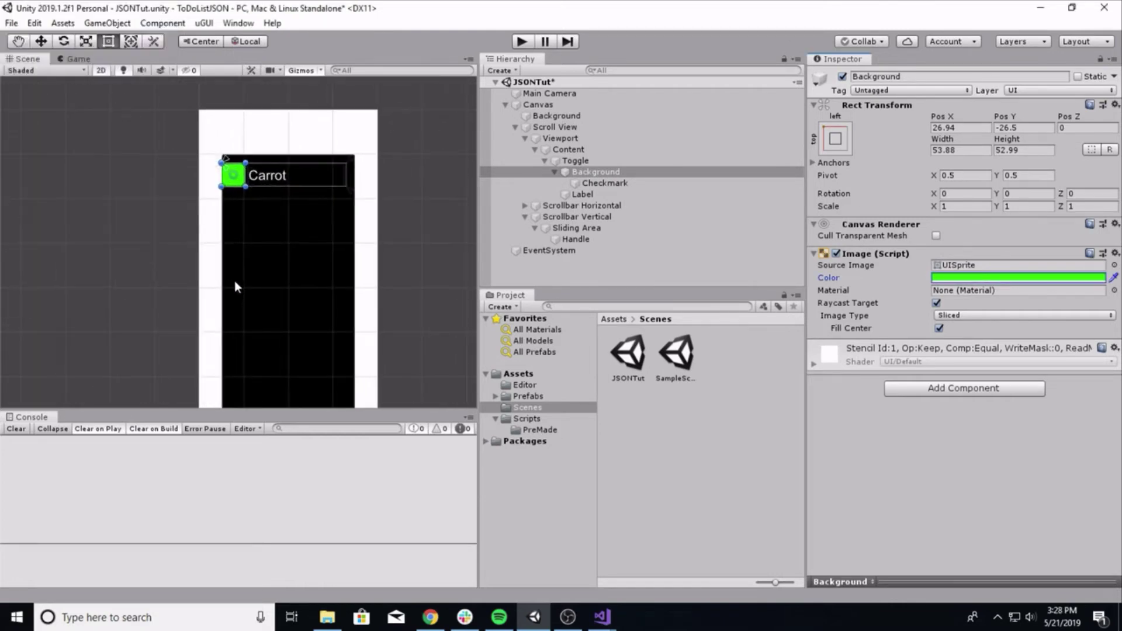
click(544, 160)
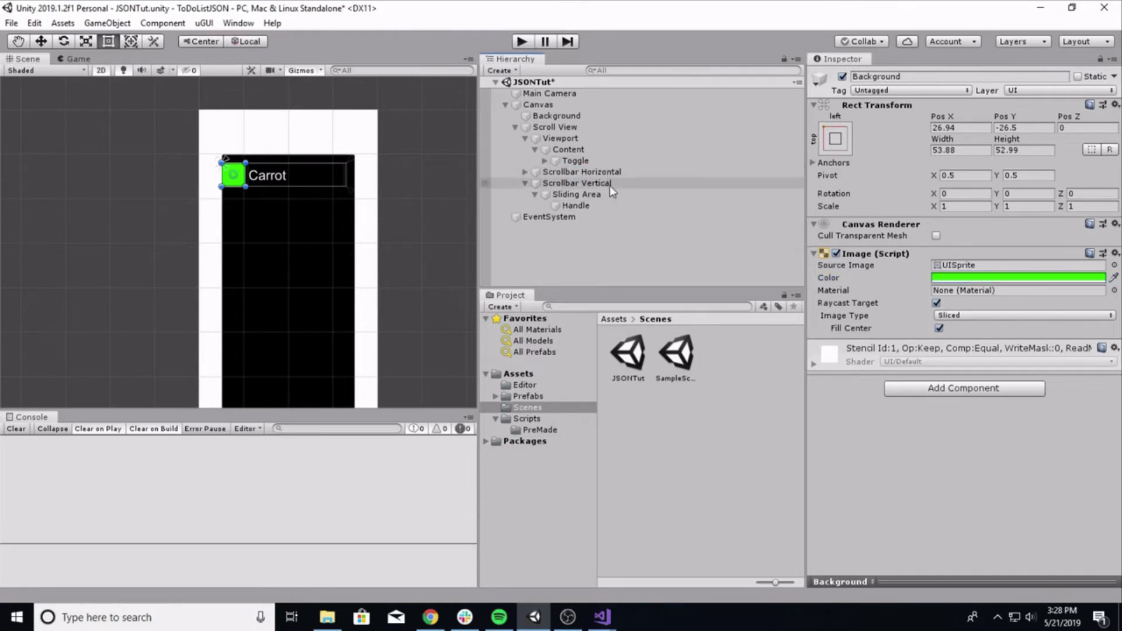
click(540, 397)
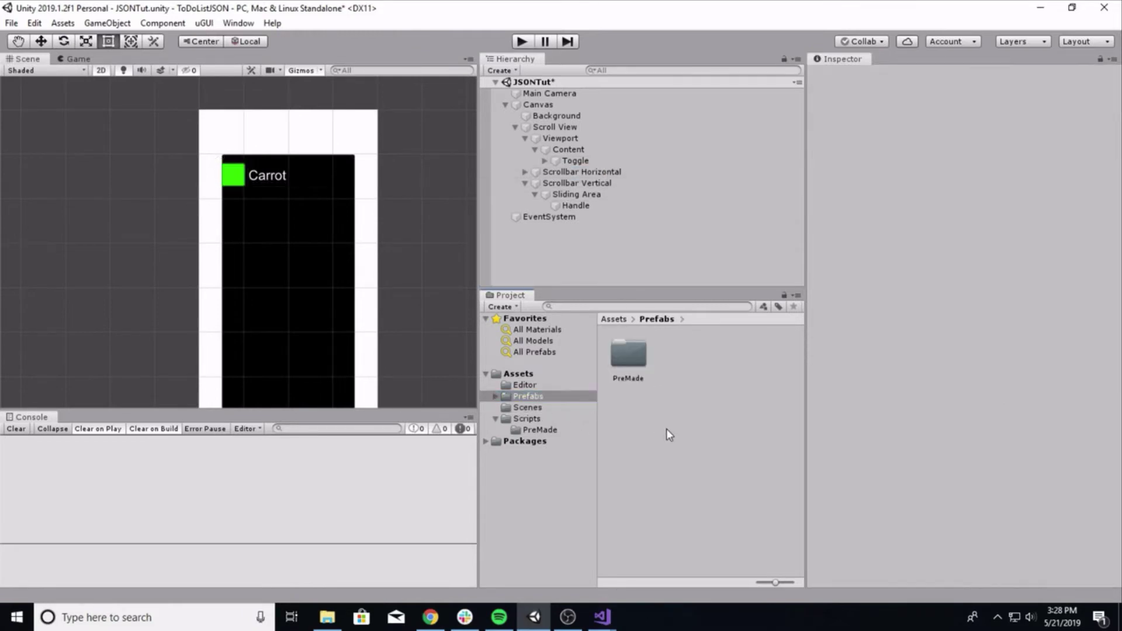
click(563, 160)
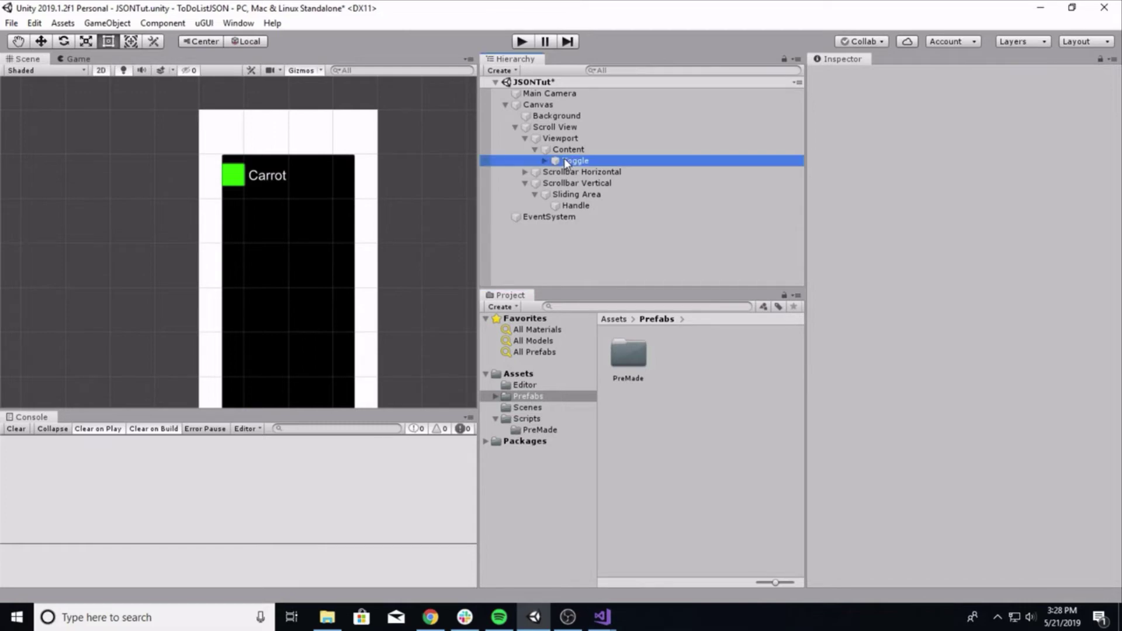
click(703, 407)
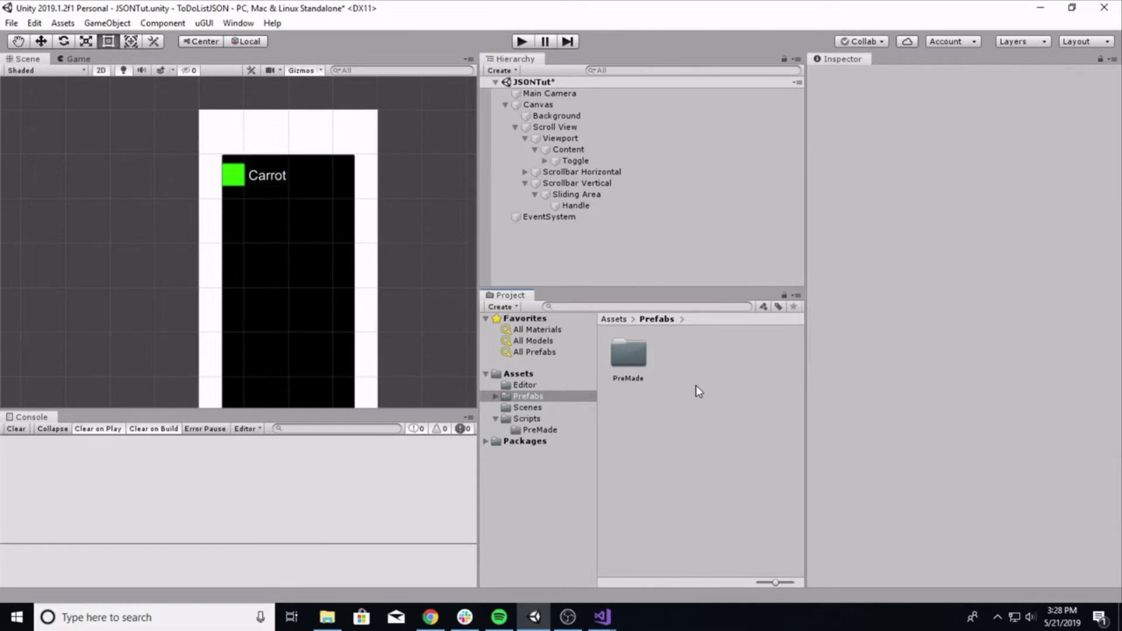
right_click(694, 359)
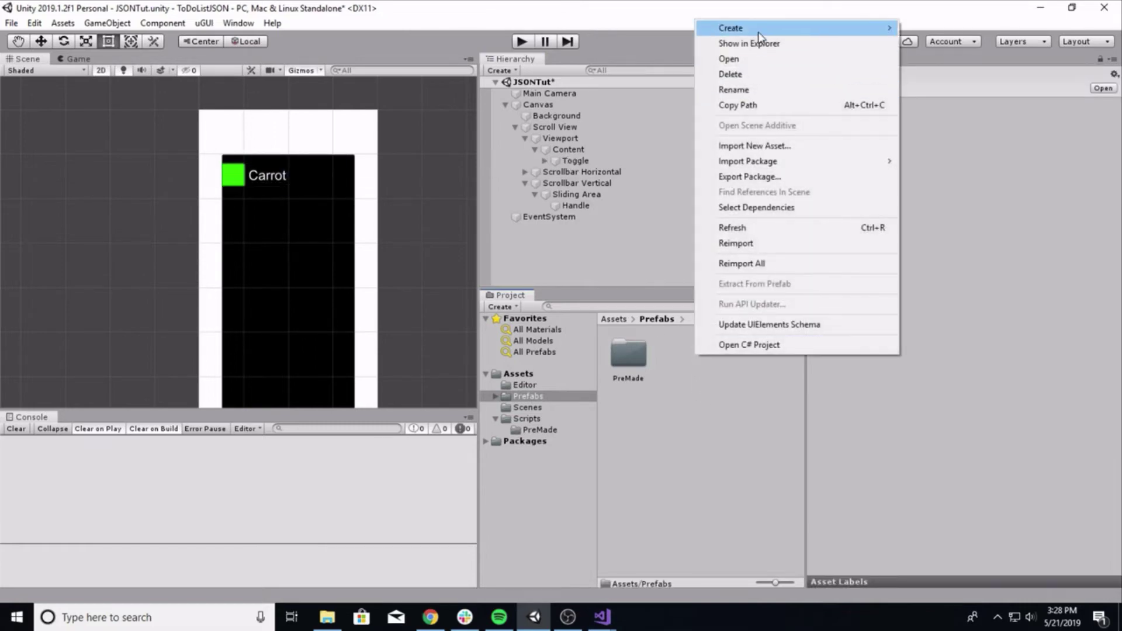
click(662, 603)
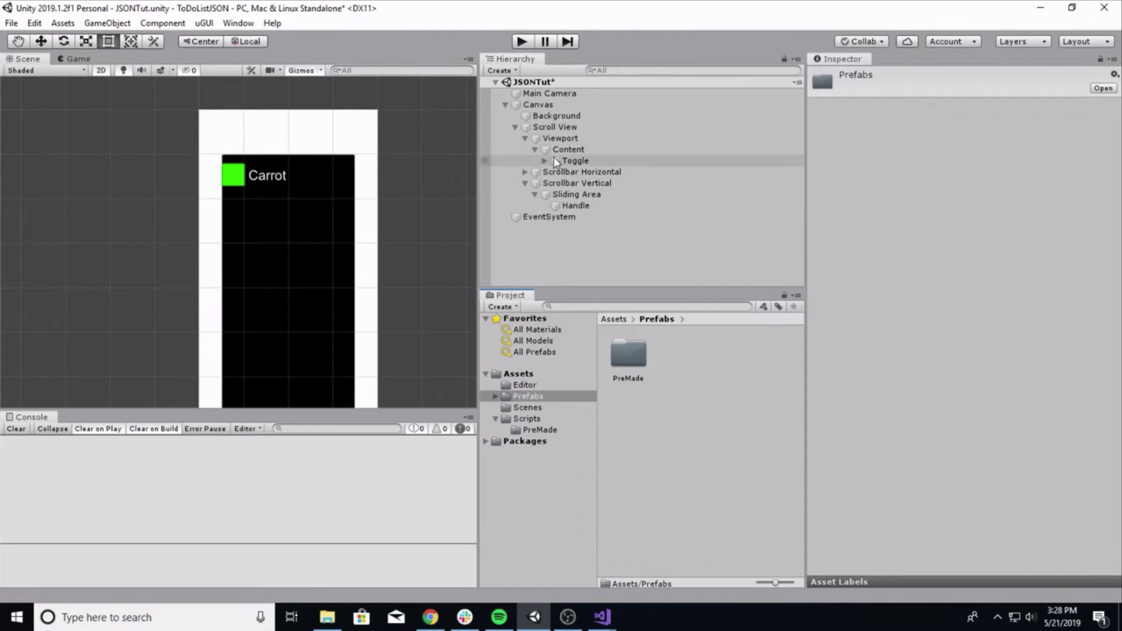
drag(557, 159, 701, 359)
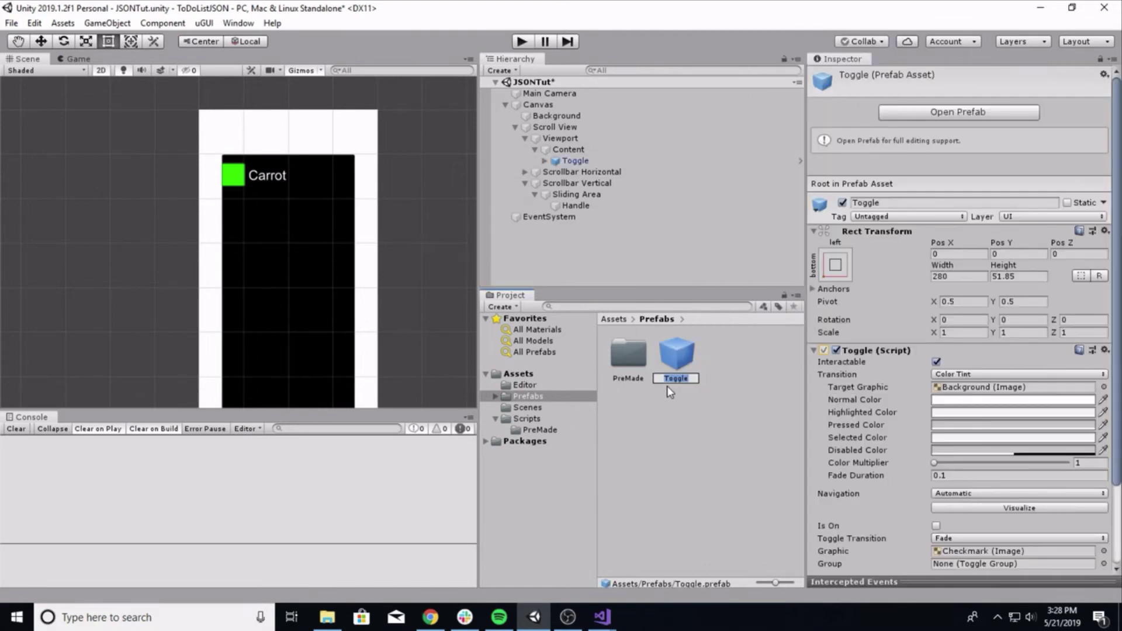
Step: Rename the new Toggle prefab as ChecklistItem
text(C)
text(hecklistItem)
key(Return)
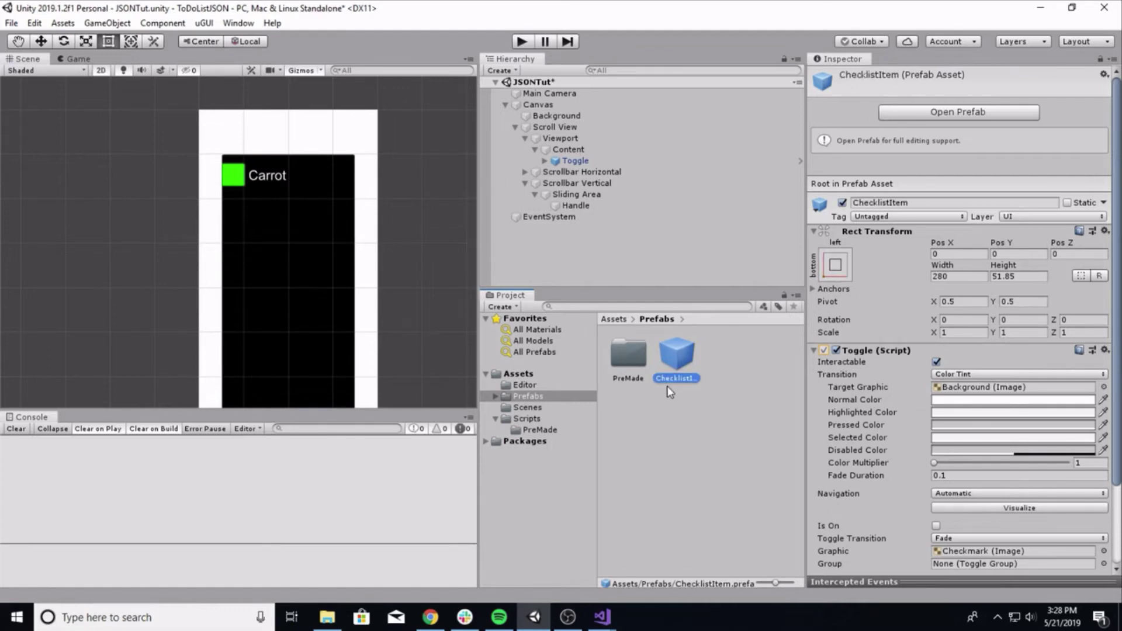
Step: Delete the Toggle under Content and place an instance of the ChecklistItem prefab there instead
right_click(574, 163)
click(596, 238)
drag(676, 354, 574, 153)
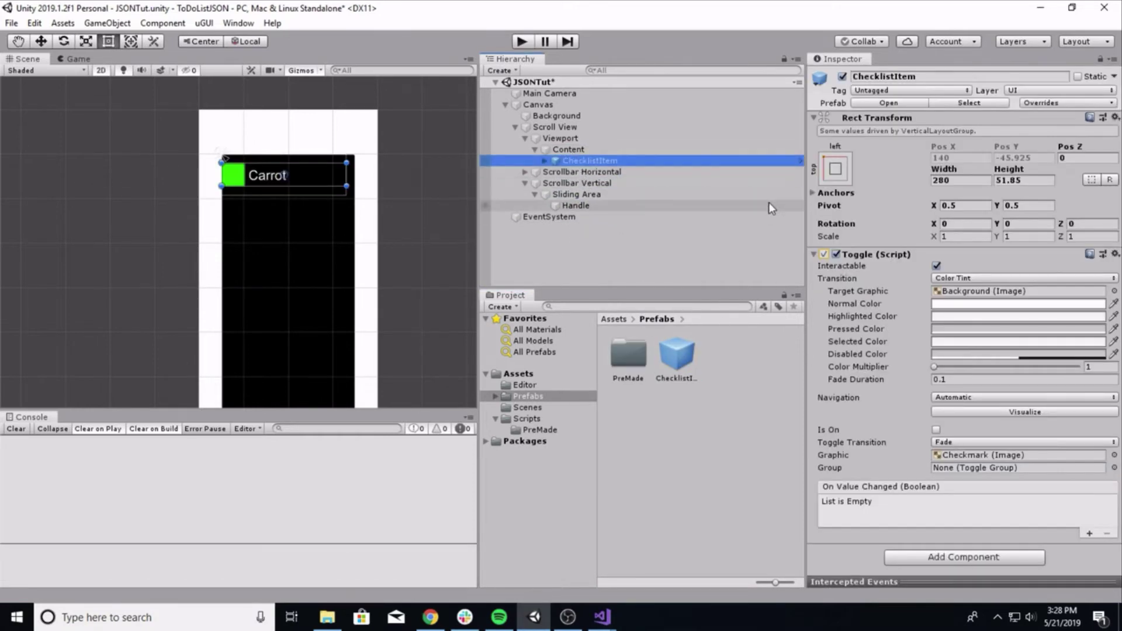
Step: Duplicate the ChecklistItem under Content seven times to fill the scroll view with a column of items
key(ctrl+d)
key(ctrl+d)
key(ctrl+d)
key(ctrl+d)
key(ctrl+d)
key(ctrl+d)
key(ctrl+d)
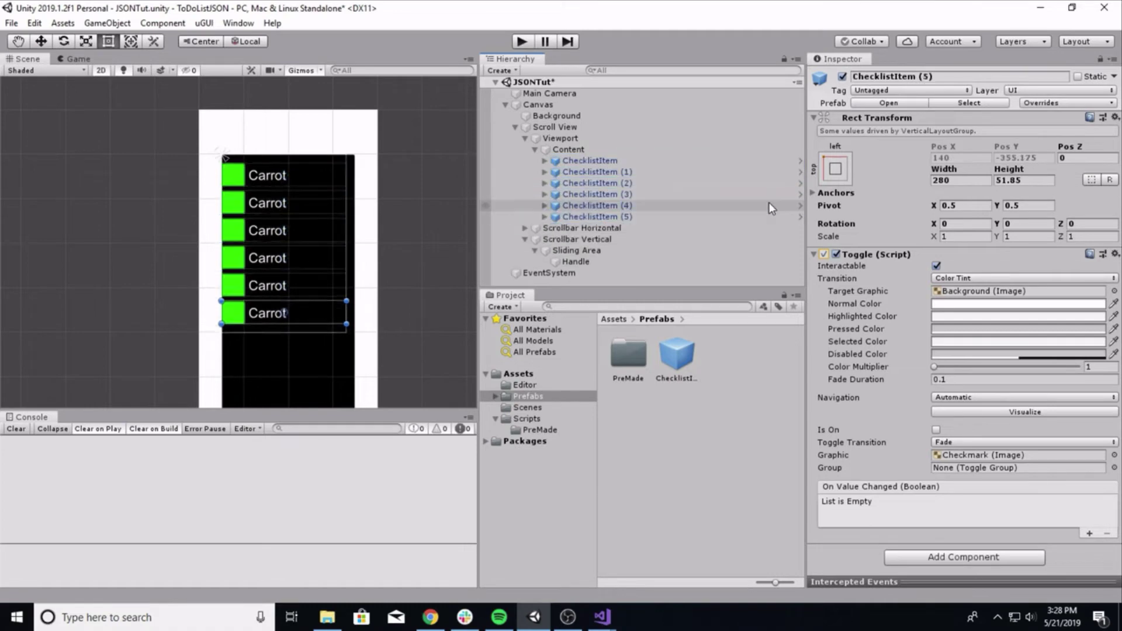
scroll(390, 259, down, 7)
scroll(425, 249, up, 7)
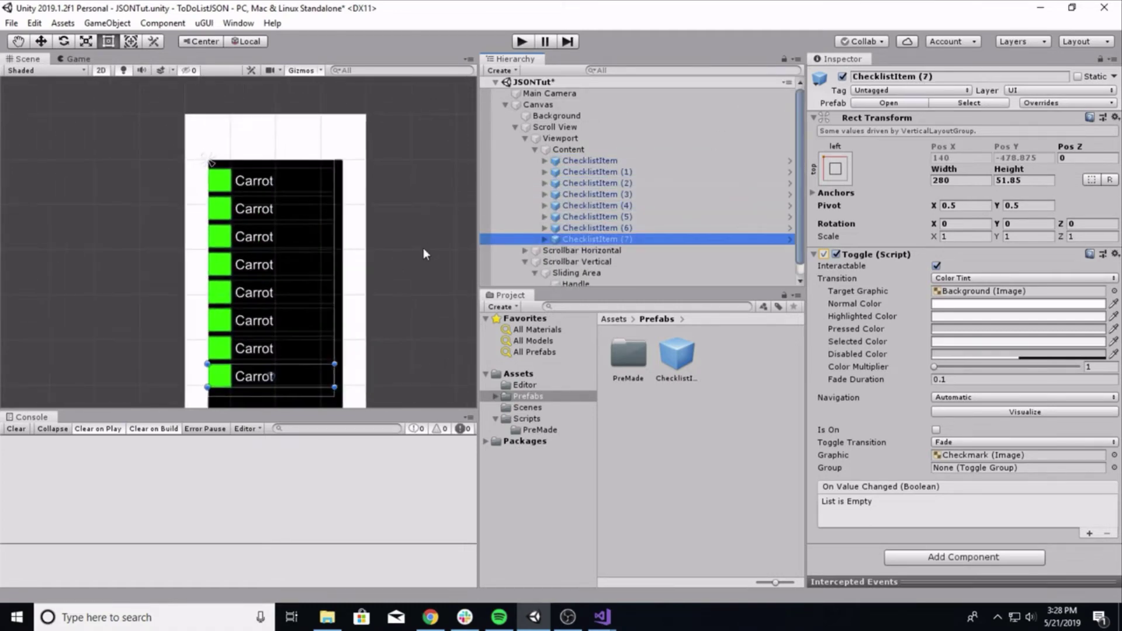
scroll(424, 247, down, 5)
middle_drag(418, 231, 412, 184)
scroll(402, 194, up, 4)
scroll(402, 194, down, 4)
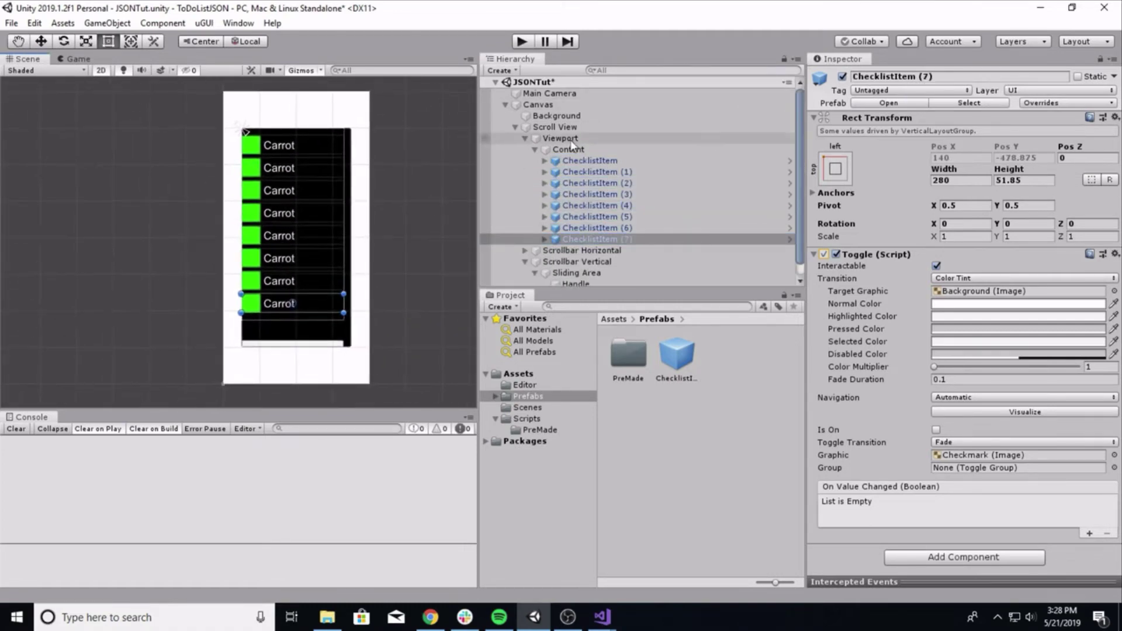
click(585, 160)
click(583, 171)
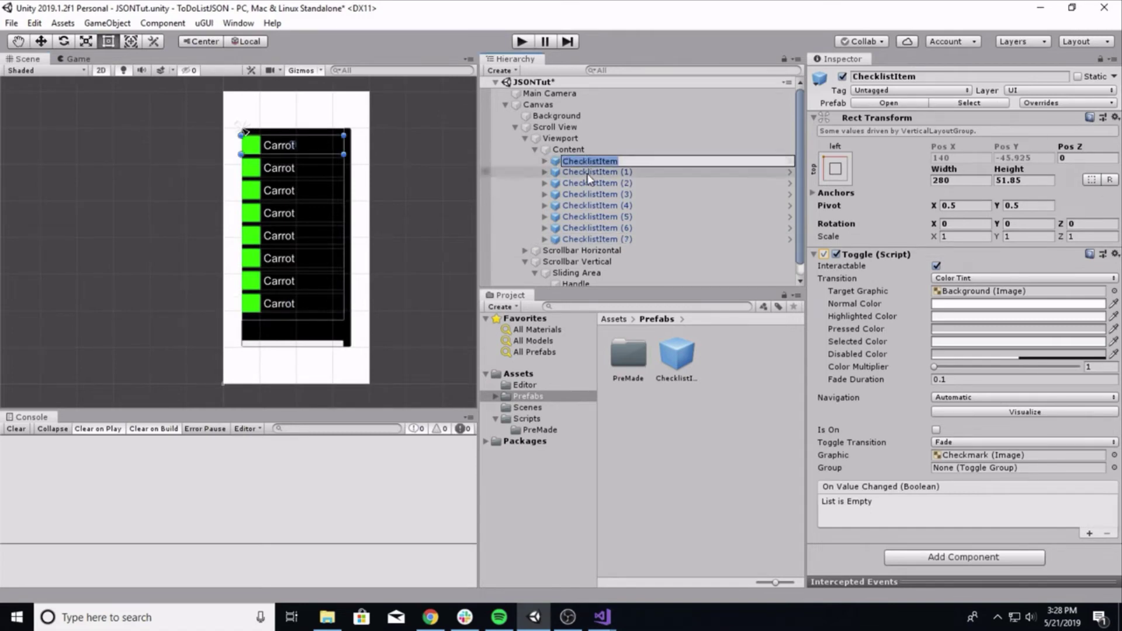
click(585, 160)
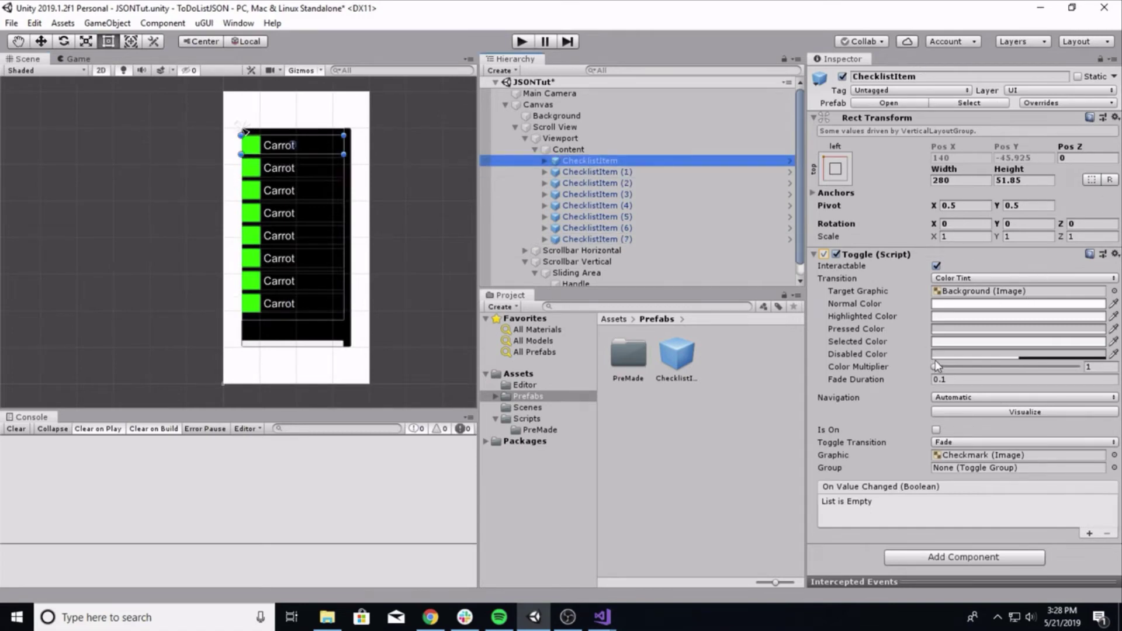
click(613, 172)
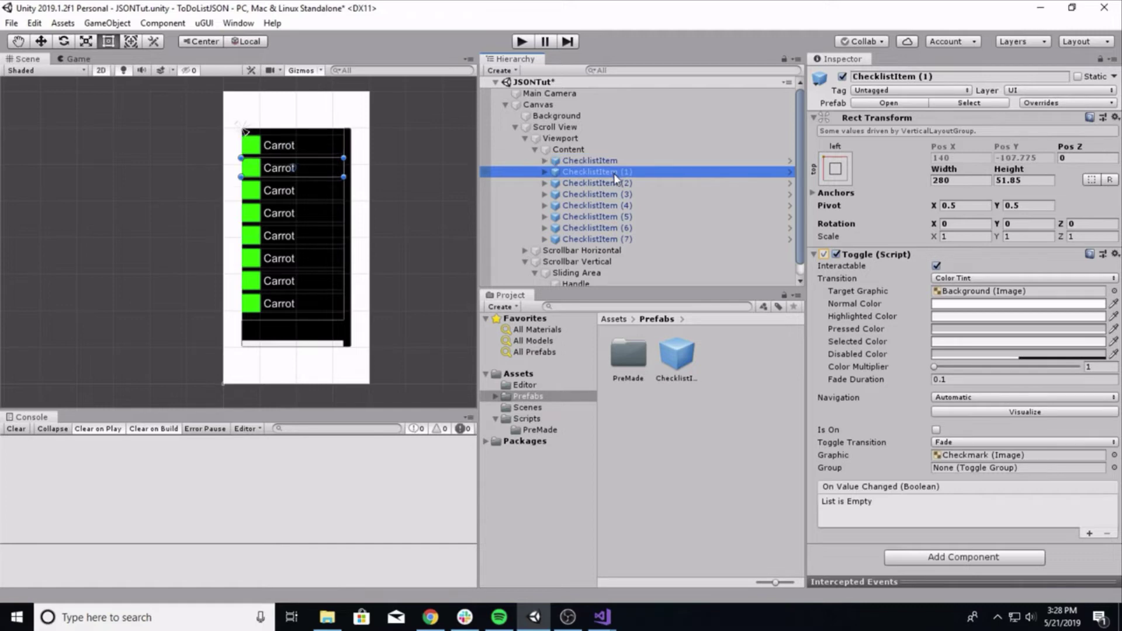
click(602, 161)
Step: Set the left padding and the spacing of Content's Vertical Layout Group to 20 each
click(599, 149)
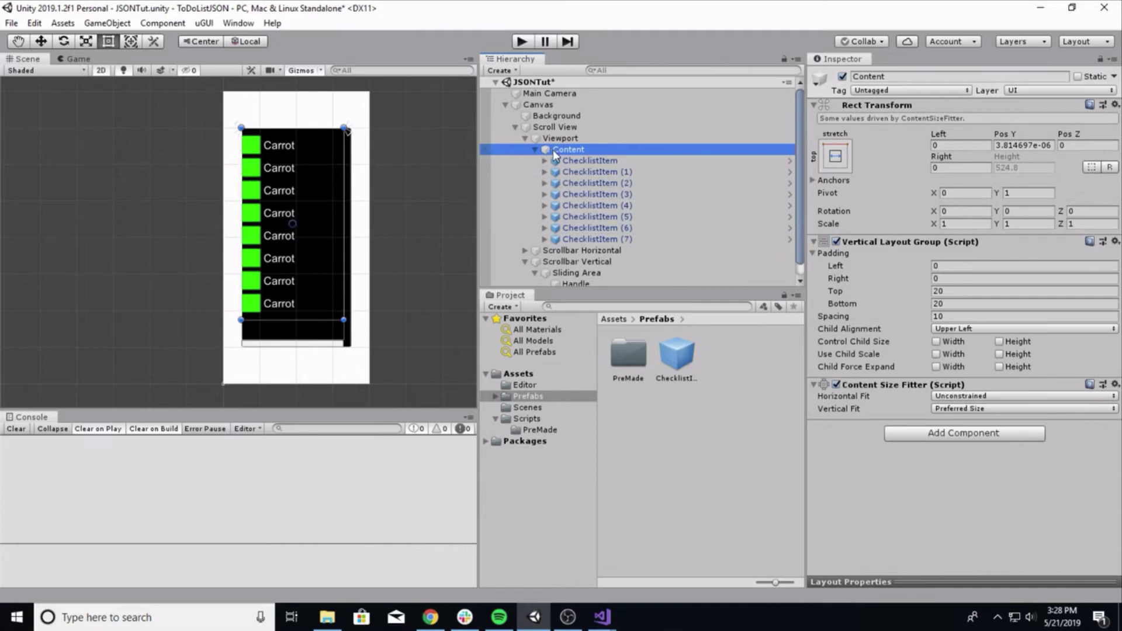
click(950, 266)
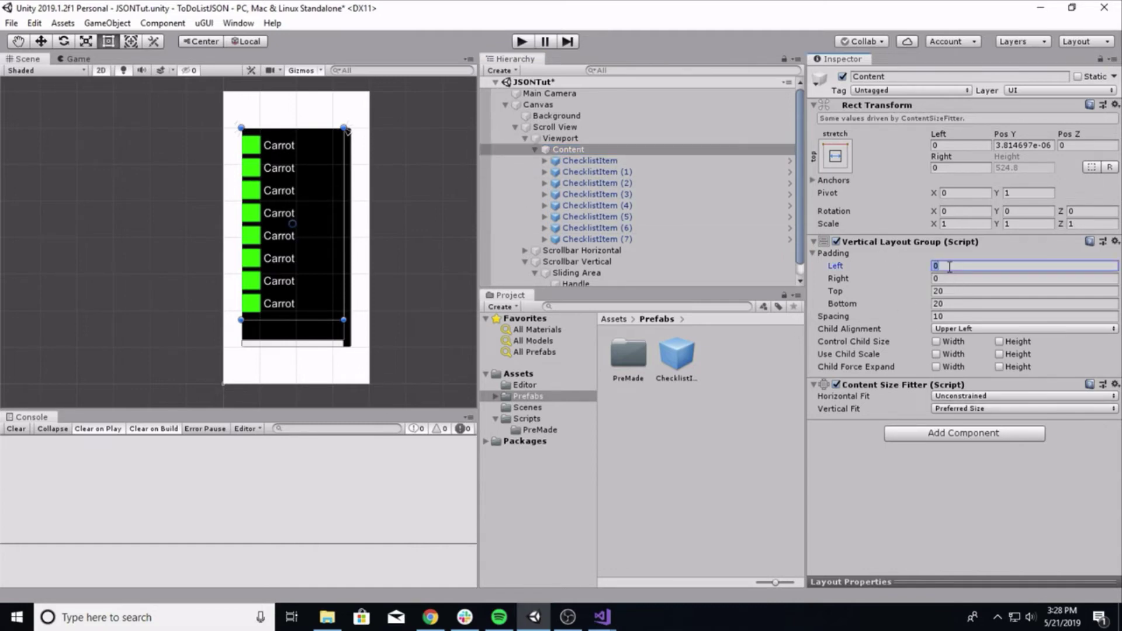
text(20)
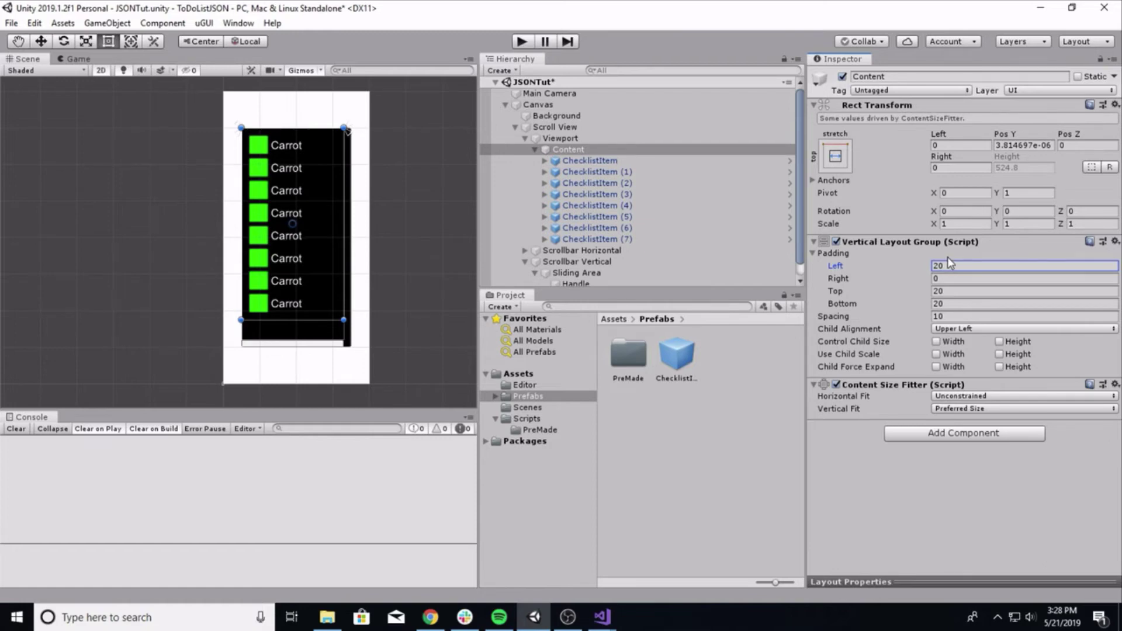
click(955, 316)
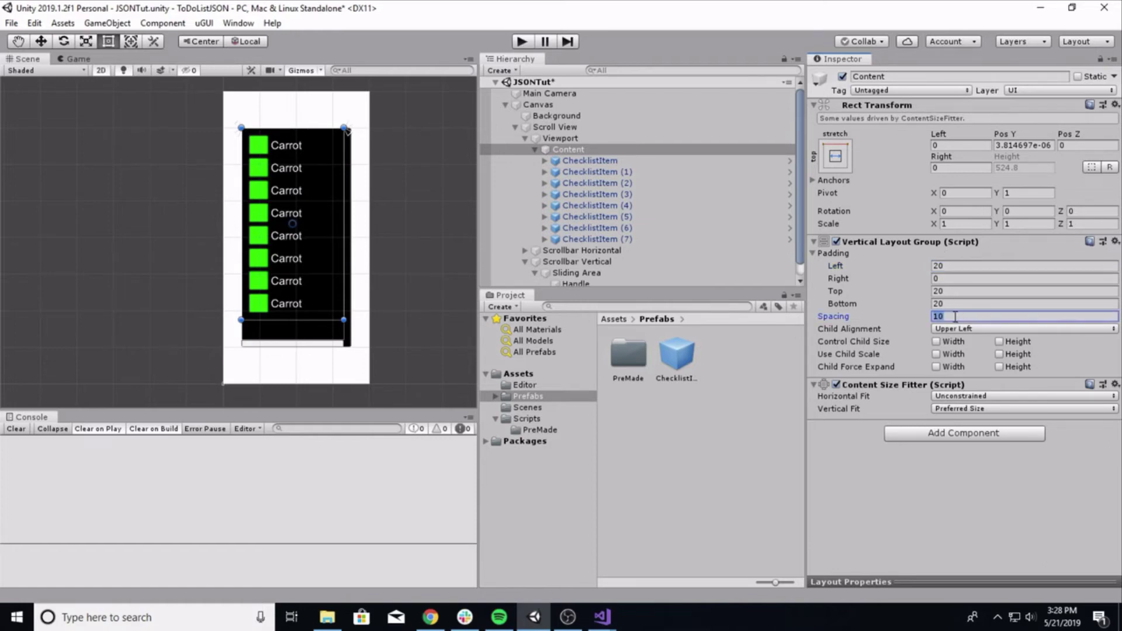
text(20)
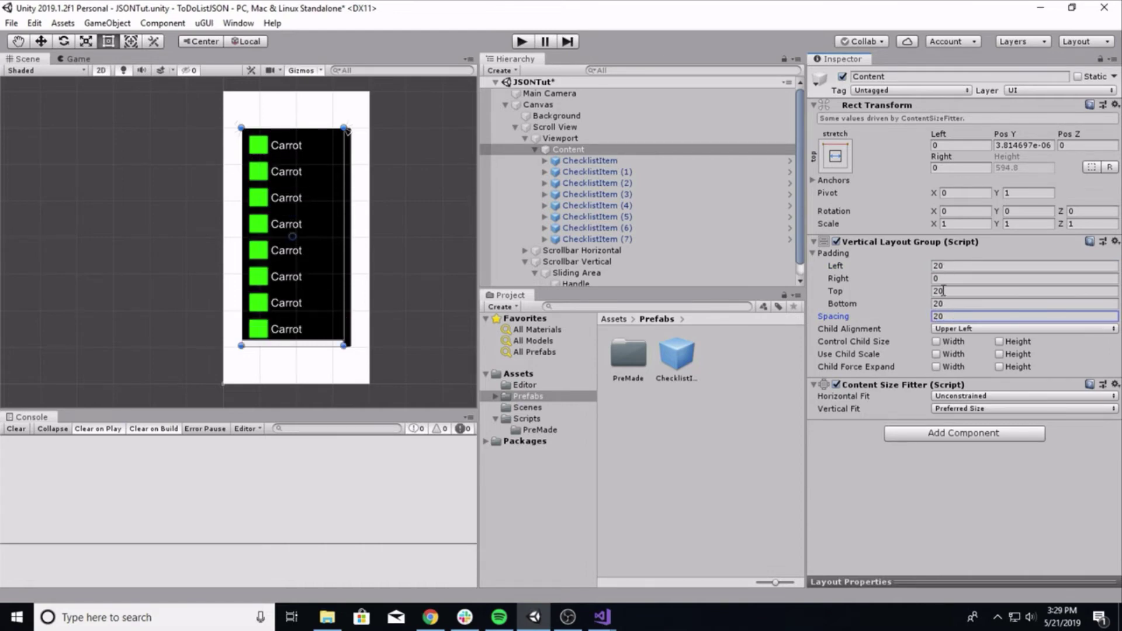
Step: Re-enter 20 as the top padding of Content's Vertical Layout Group
click(946, 292)
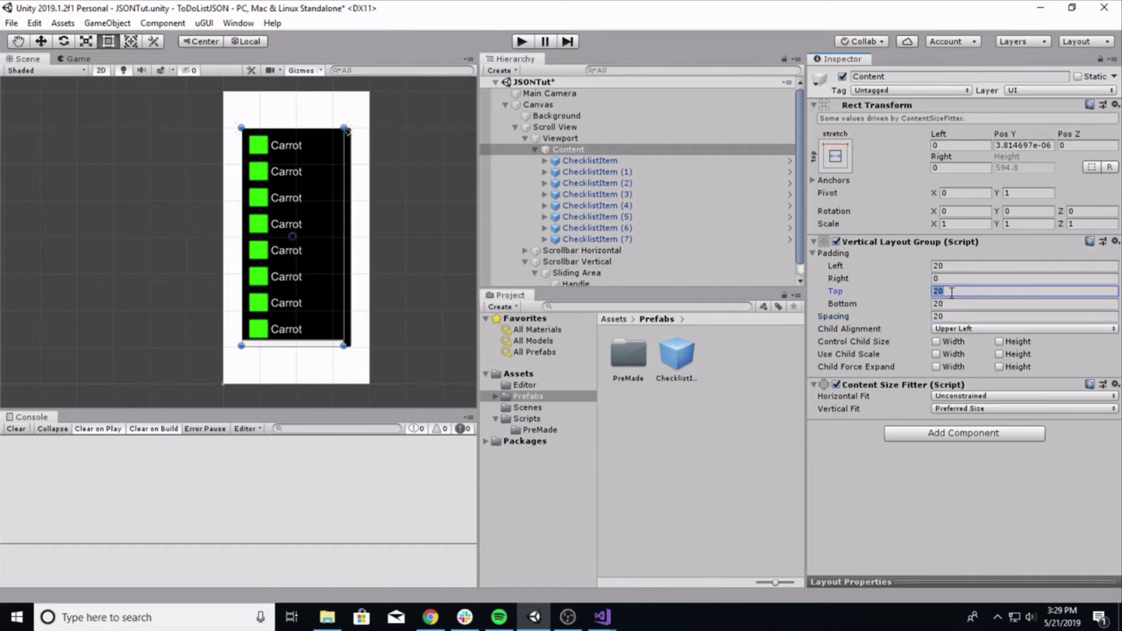
text(020)
double_click(951, 291)
text(20)
Step: Set the spacing of Content's Vertical Layout Group to 30
click(943, 304)
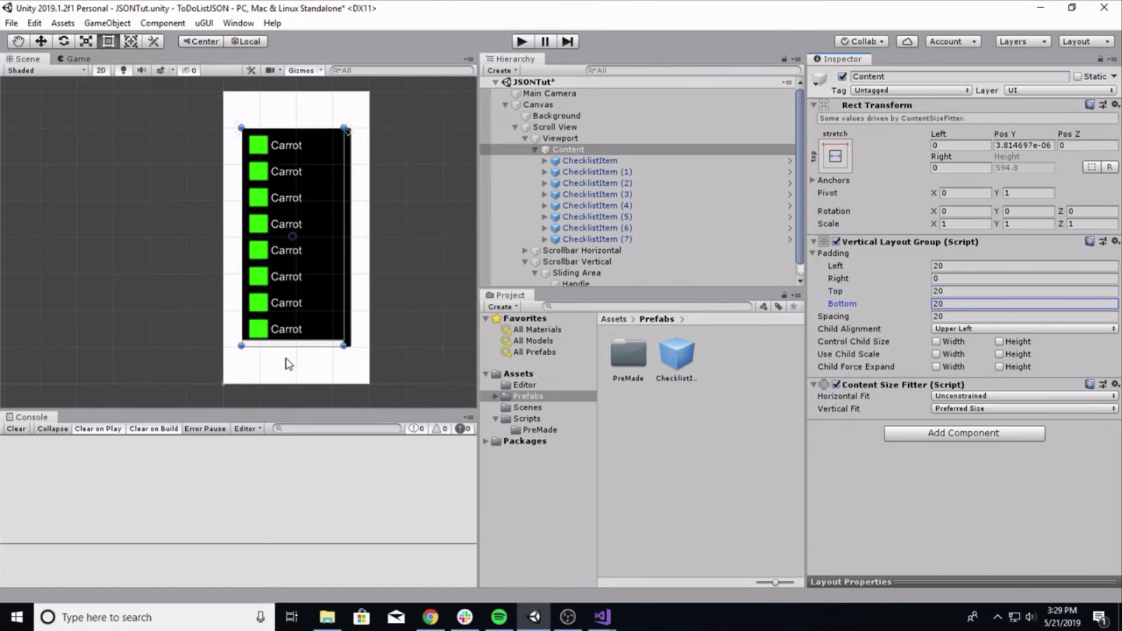
click(968, 316)
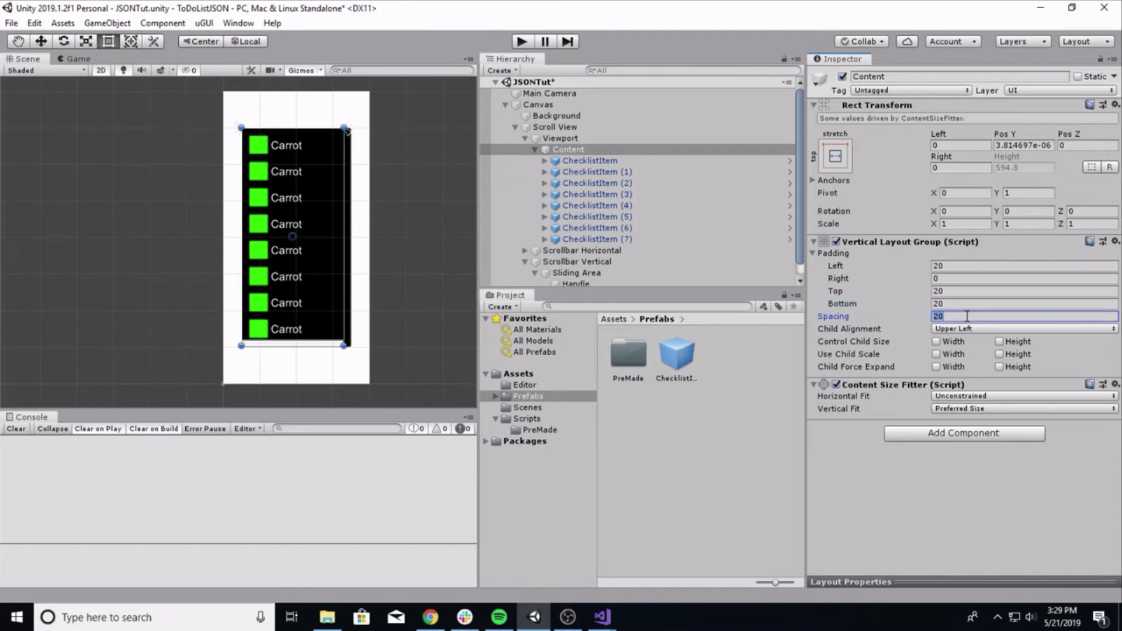
text(30)
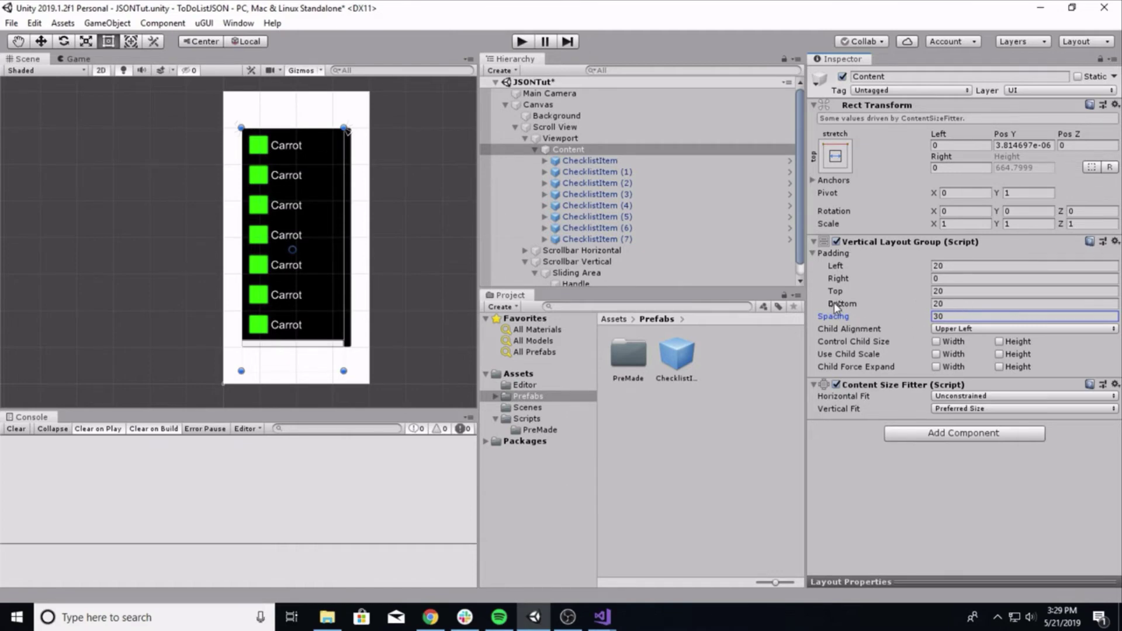
Step: Collapse the Viewport and Scroll View in the Hierarchy and select the Canvas's white Background
click(524, 138)
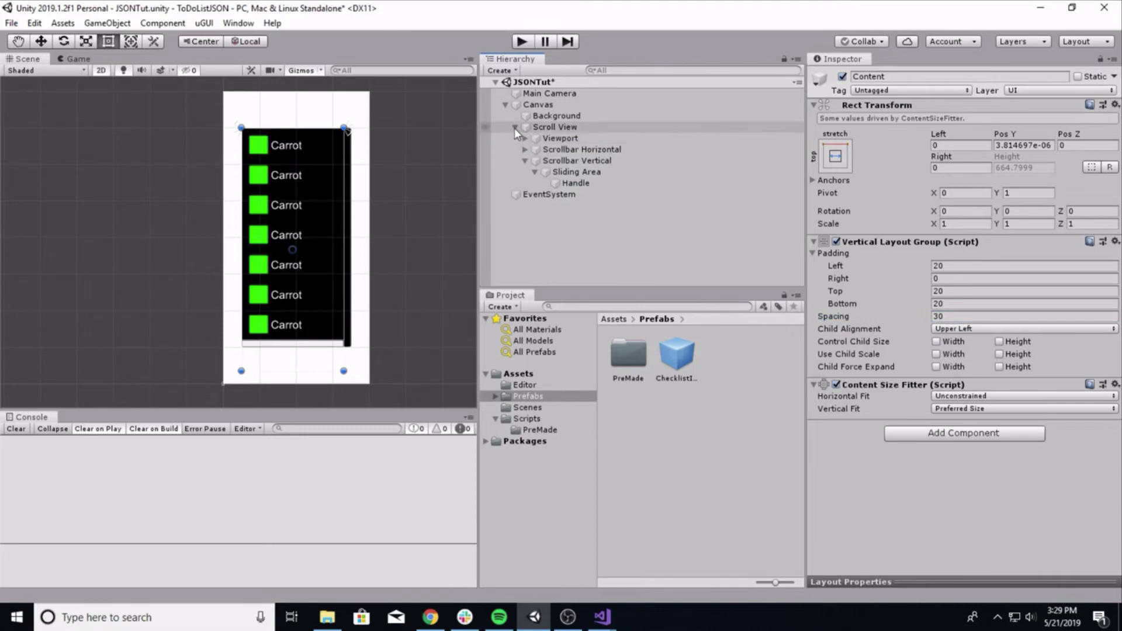
click(515, 126)
click(309, 111)
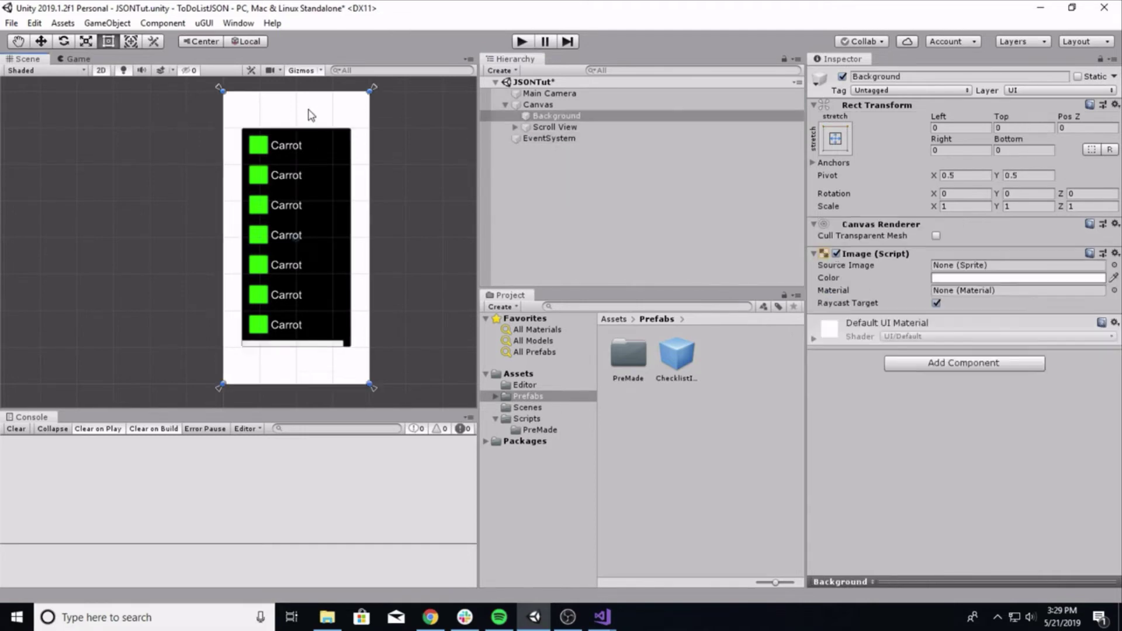
Step: Add a UI Text to the Canvas and move it above the scroll view, at Pos X 0 and Pos Y about 339
click(107, 22)
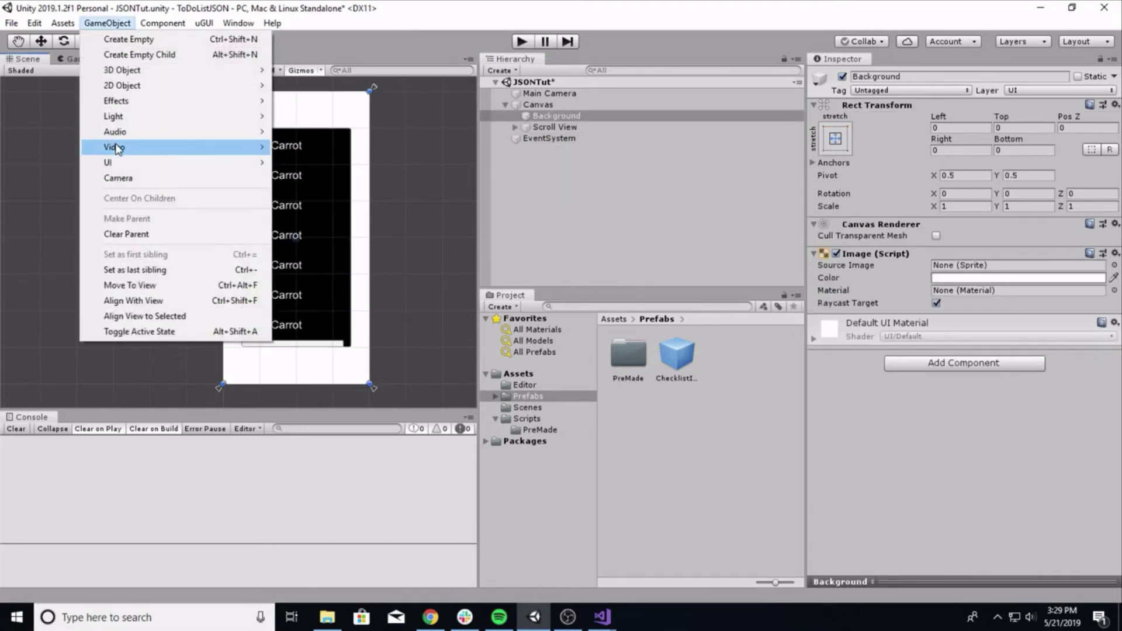
mouse_move(175, 162)
click(297, 163)
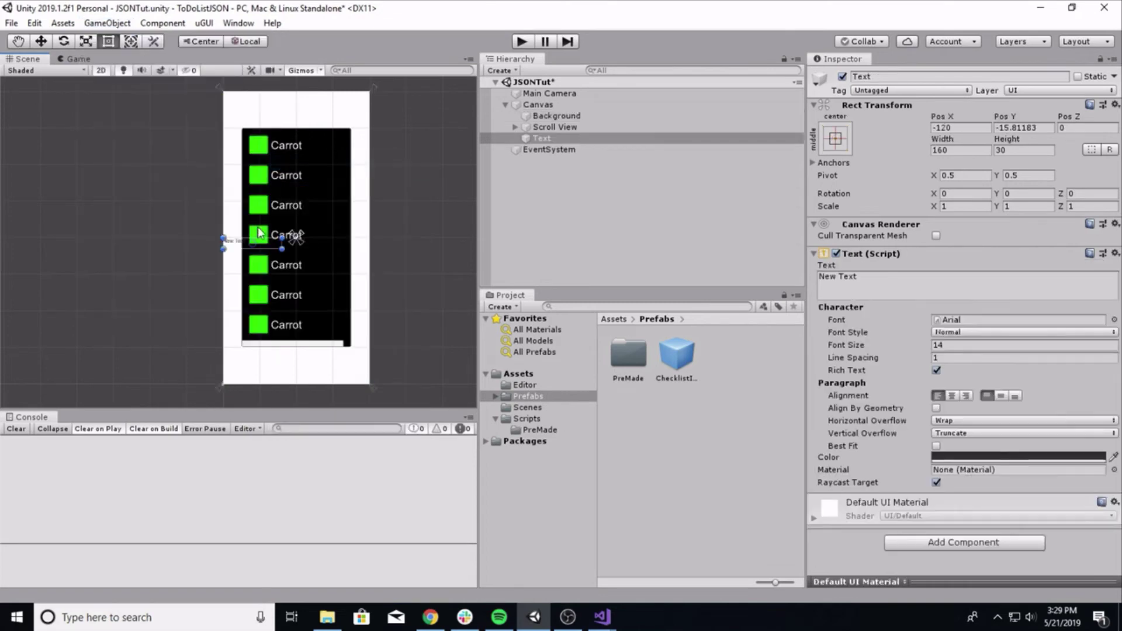
drag(243, 244, 292, 113)
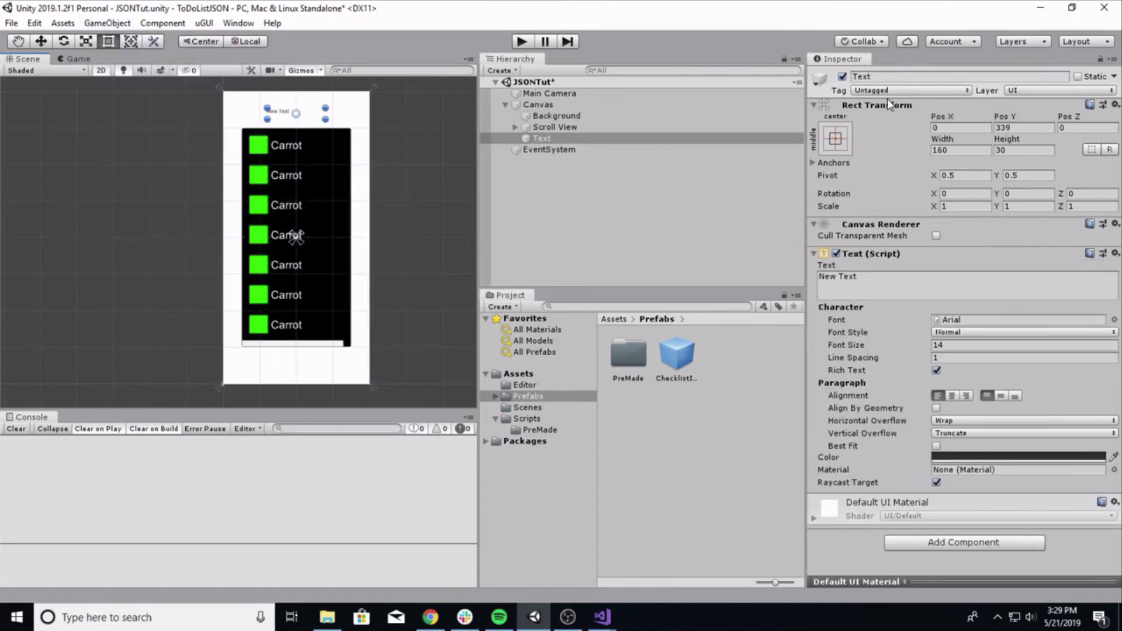
Step: Rename the text object as Title and set its width to 300 and its height to 80
click(880, 77)
text(Titl)
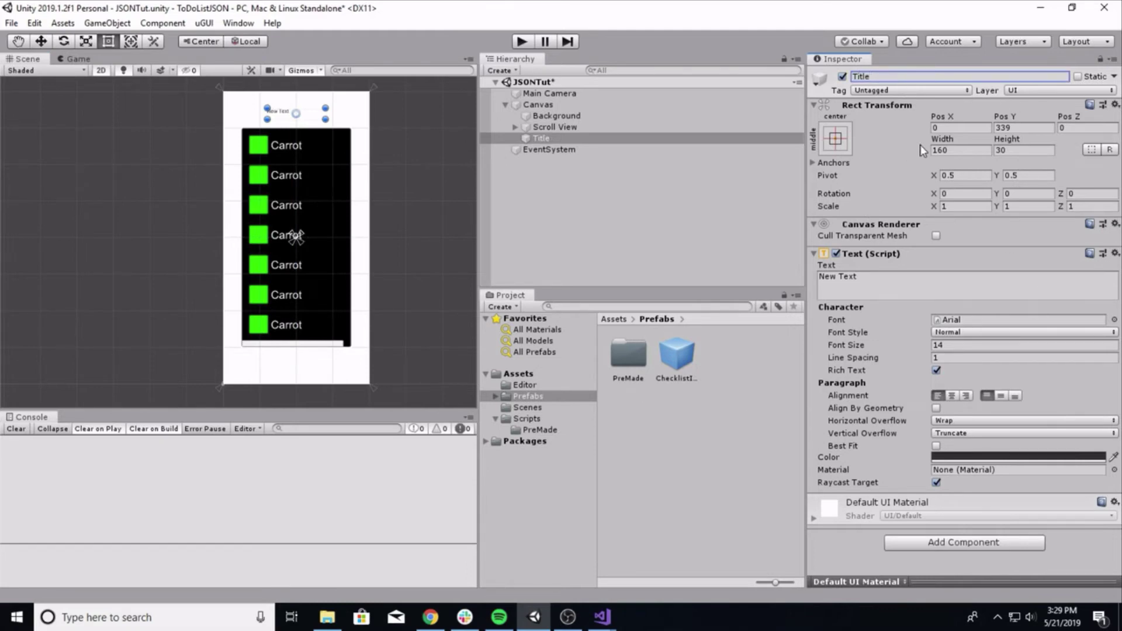
click(970, 151)
text(300)
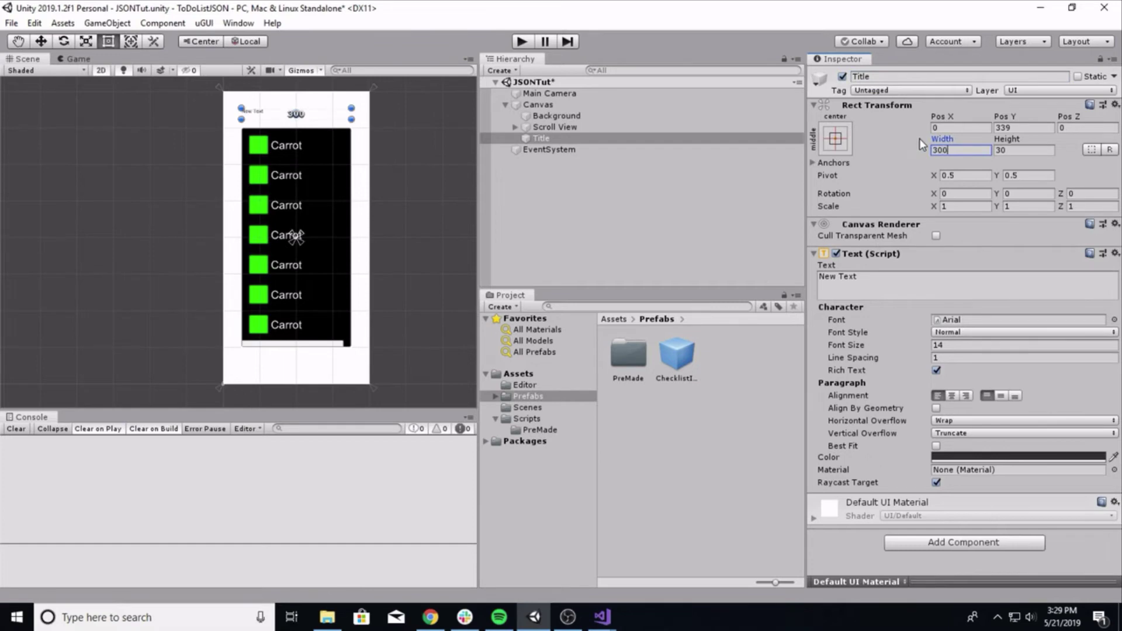
key(Tab)
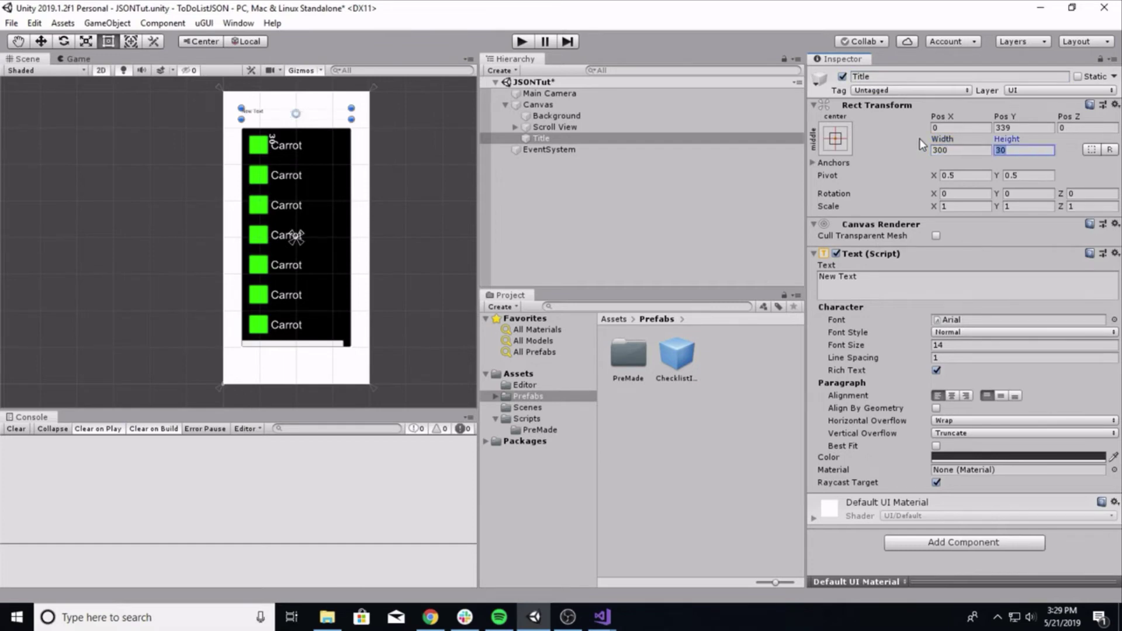
text(1)
text(80)
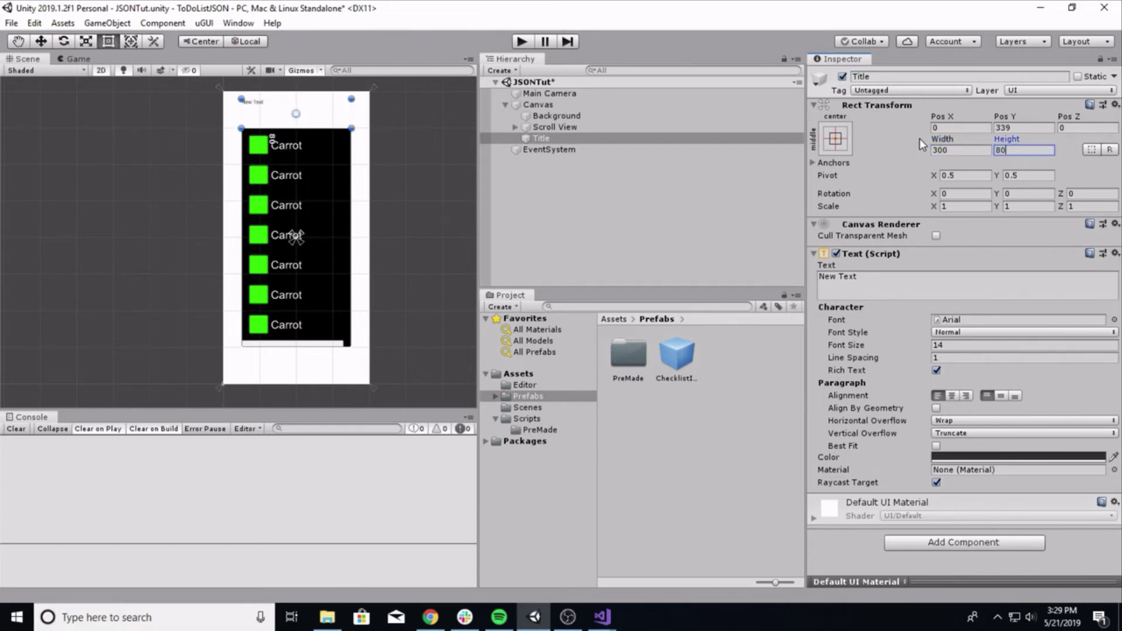
Step: Set the Title object's height to 60 and centre its text both horizontally and vertically
key(BackSpace)
key(BackSpace)
text(60)
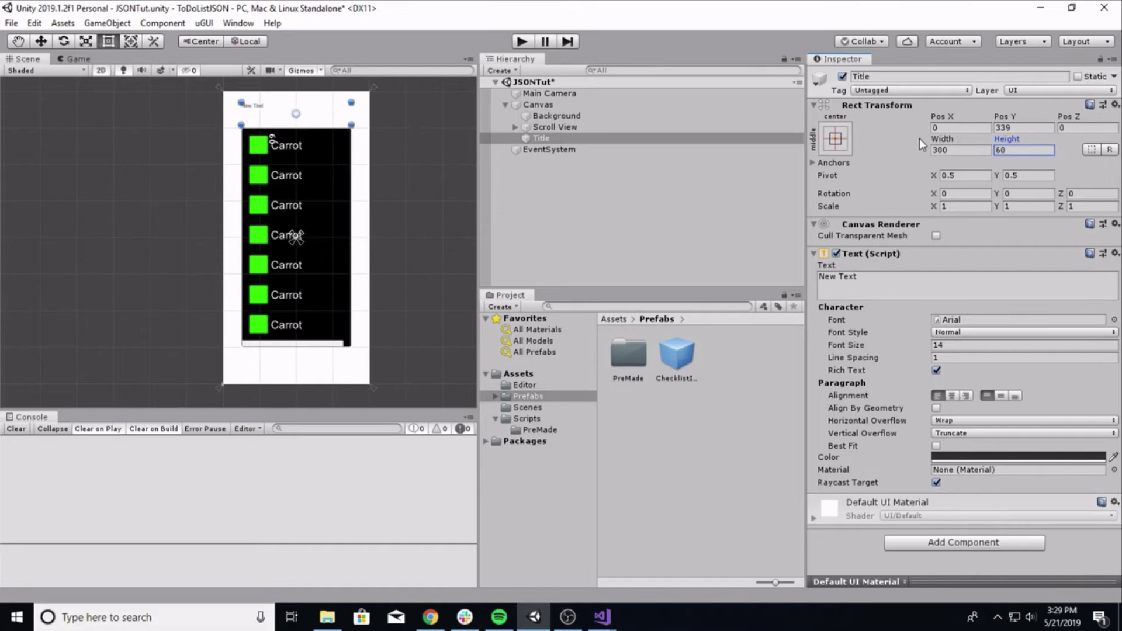
click(952, 396)
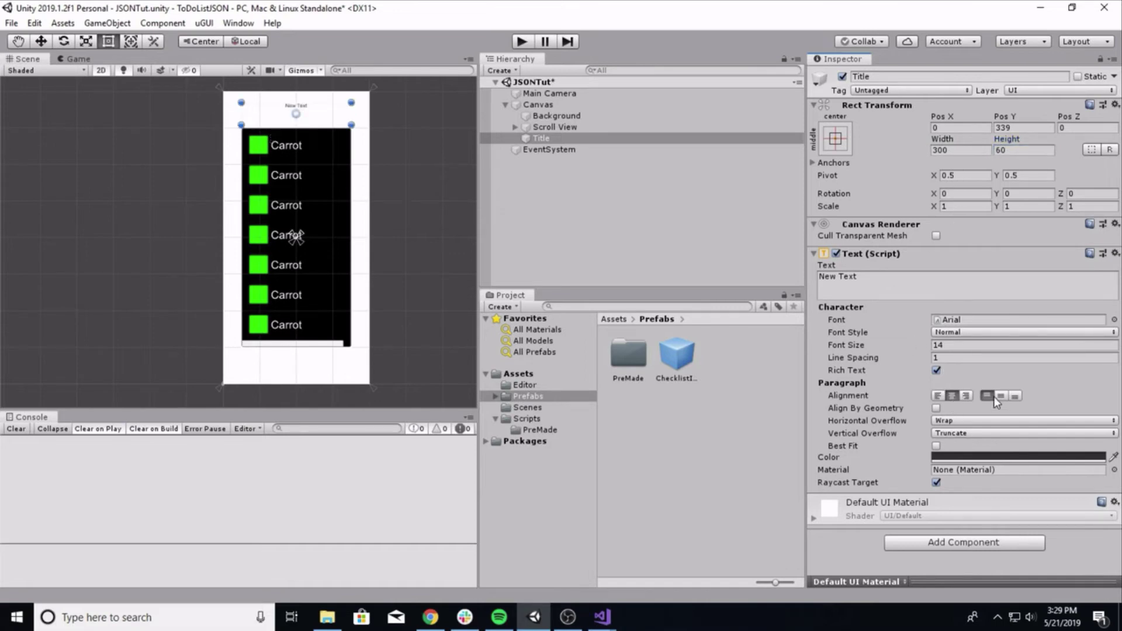
click(1001, 395)
Step: Make the Title text bold and change its wording to "Checklist"
click(945, 332)
click(952, 357)
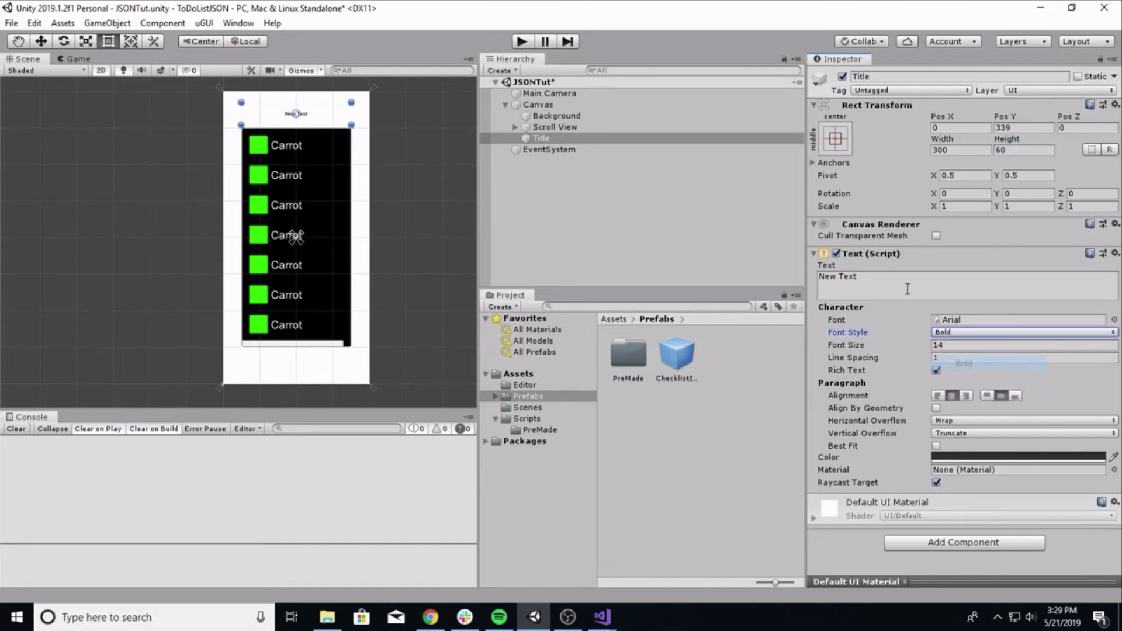
click(910, 287)
text(Che)
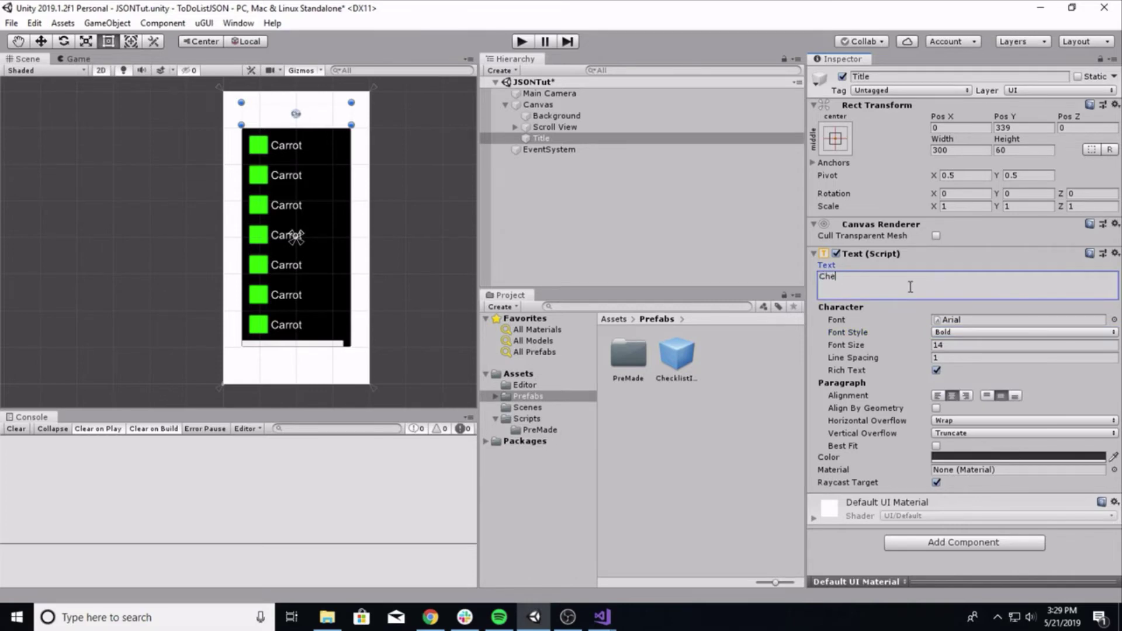
text(cklist)
Step: Set the Title text's font size to 35 and its colour to black (000000)
click(938, 346)
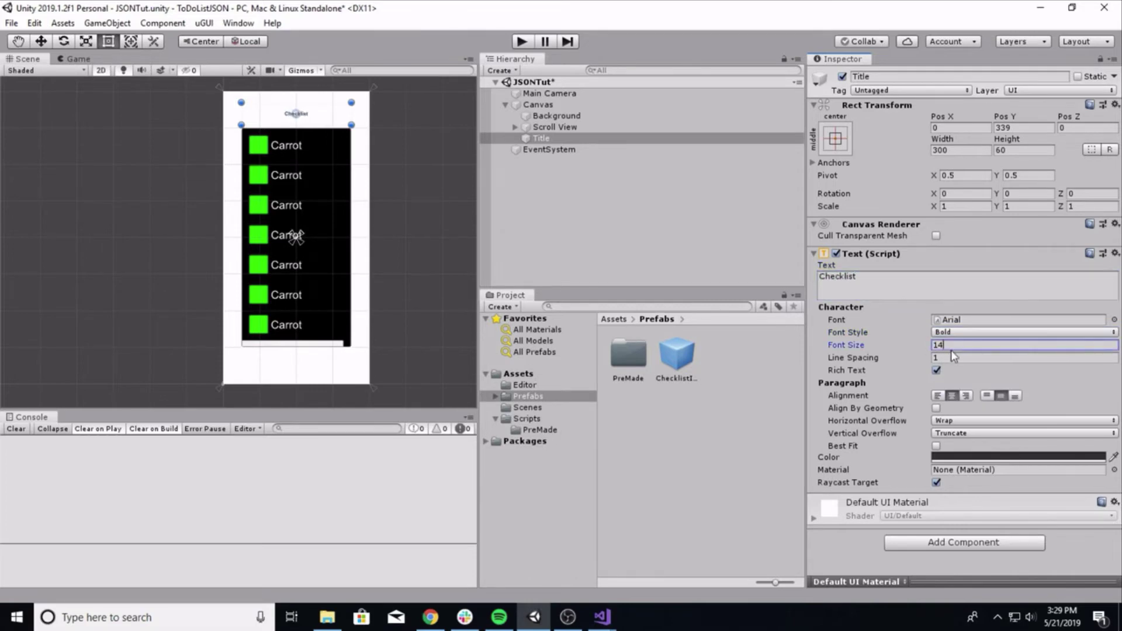
text(30)
key(BackSpace)
text(5)
click(942, 458)
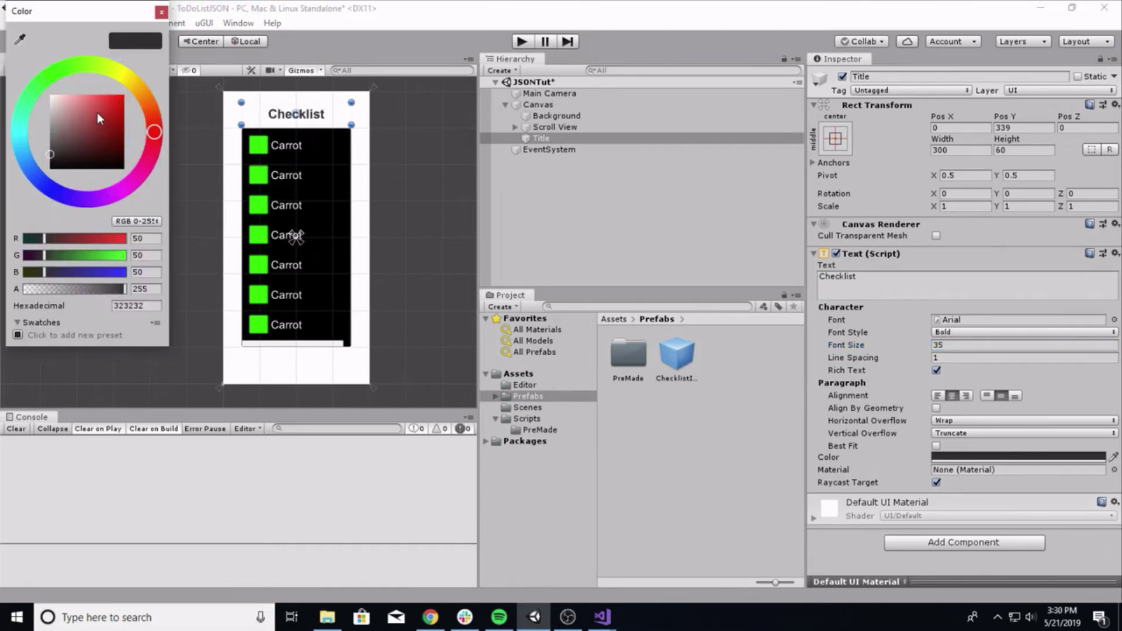
drag(97, 112, 137, 192)
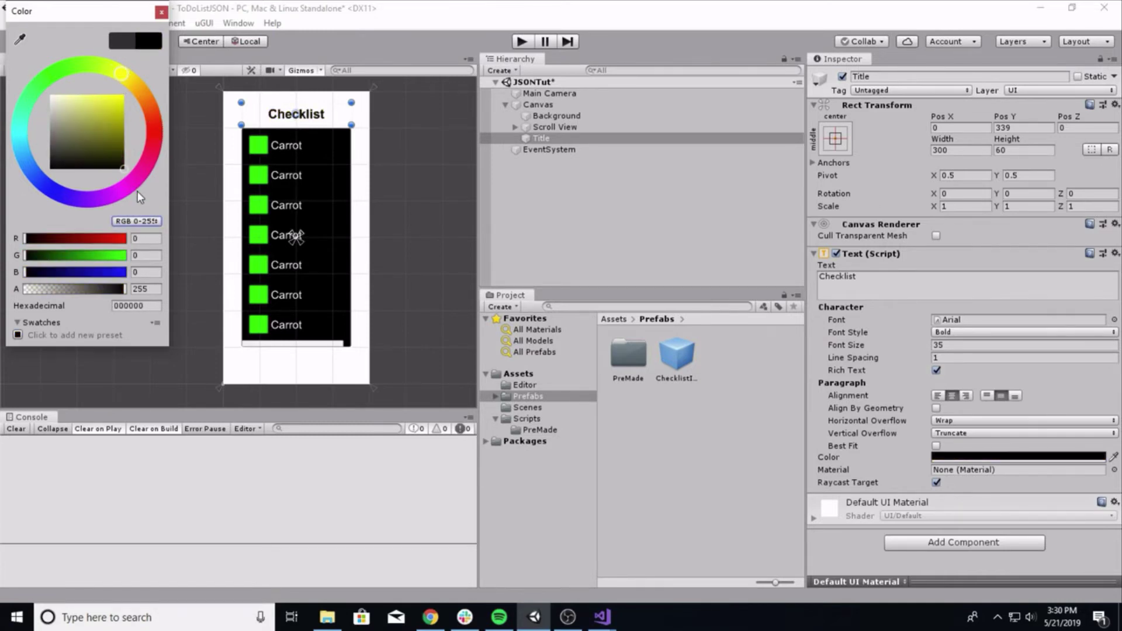
click(162, 12)
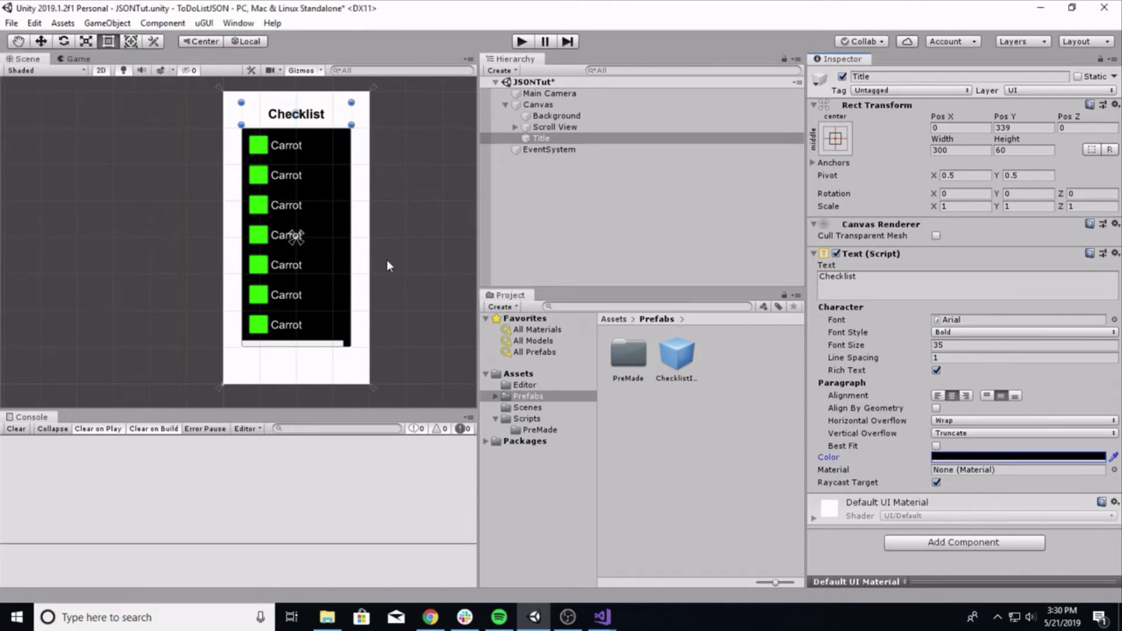
Step: Change the Scroll View's background image colour to dark teal (00585C)
click(398, 216)
click(350, 211)
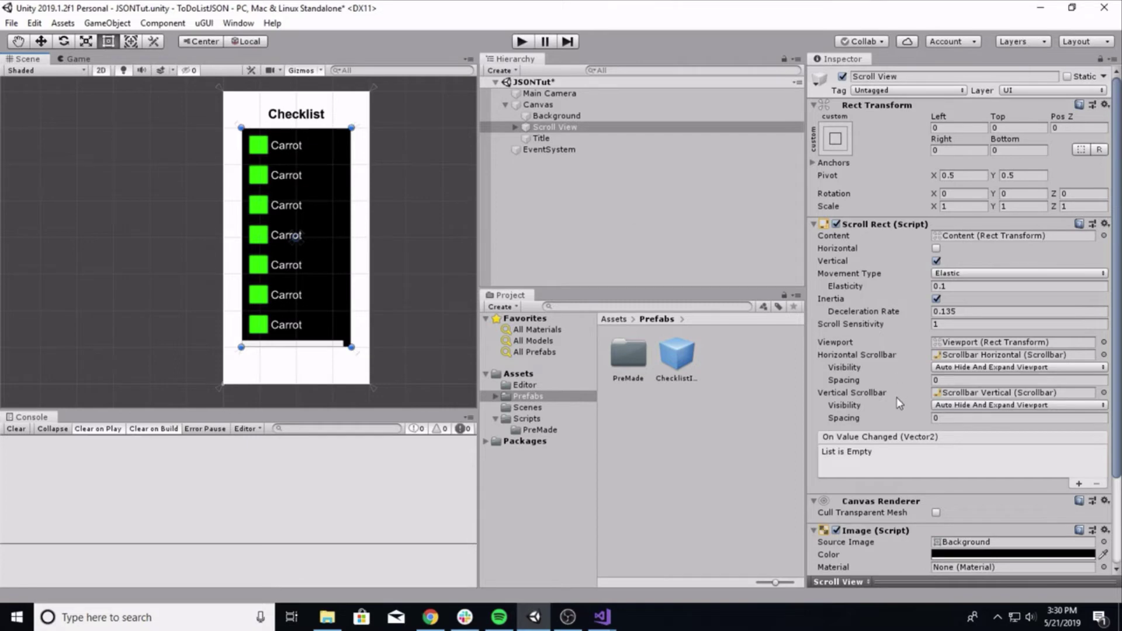
scroll(898, 403, down, 3)
click(950, 447)
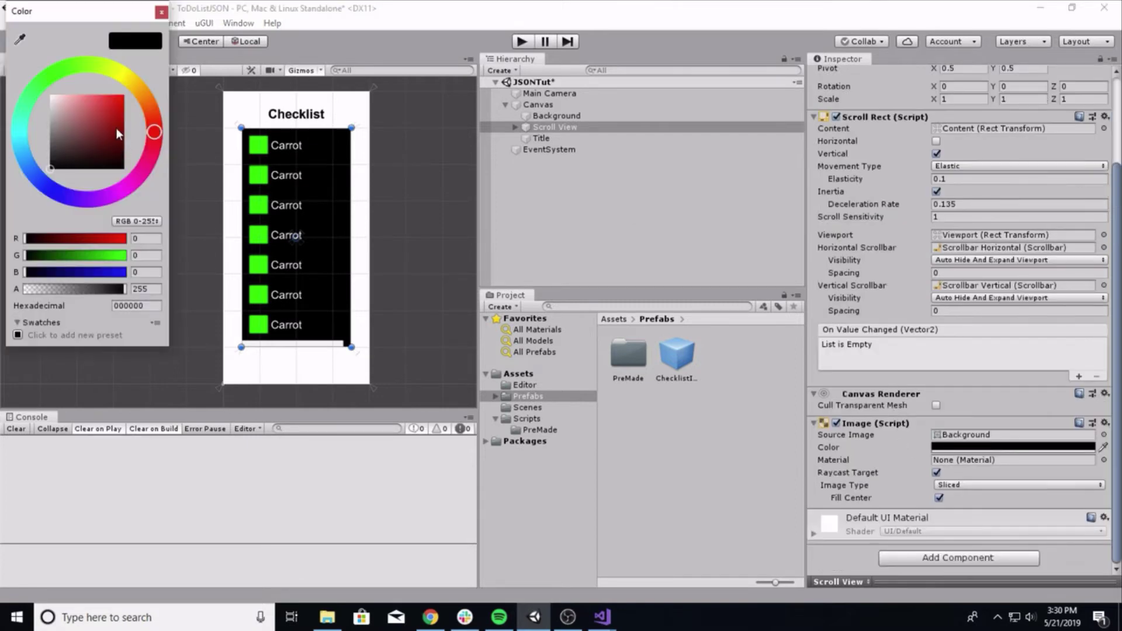
mouse_move(109, 124)
mouse_down()
mouse_move(12, 142)
mouse_move(131, 149)
mouse_up()
click(17, 135)
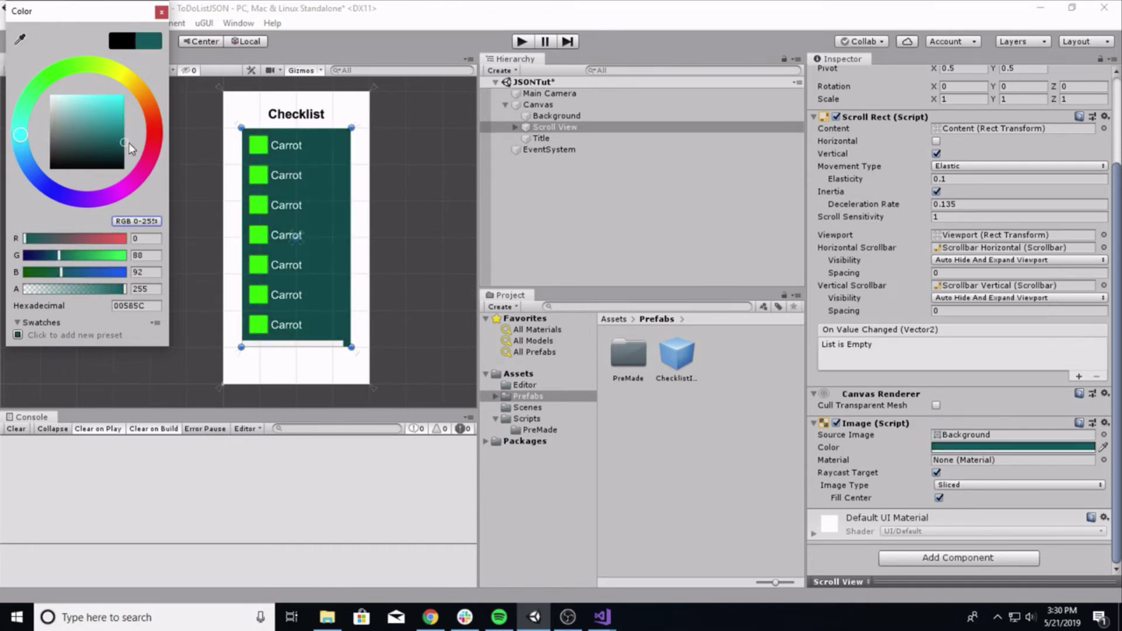
click(161, 11)
scroll(236, 303, down, 2)
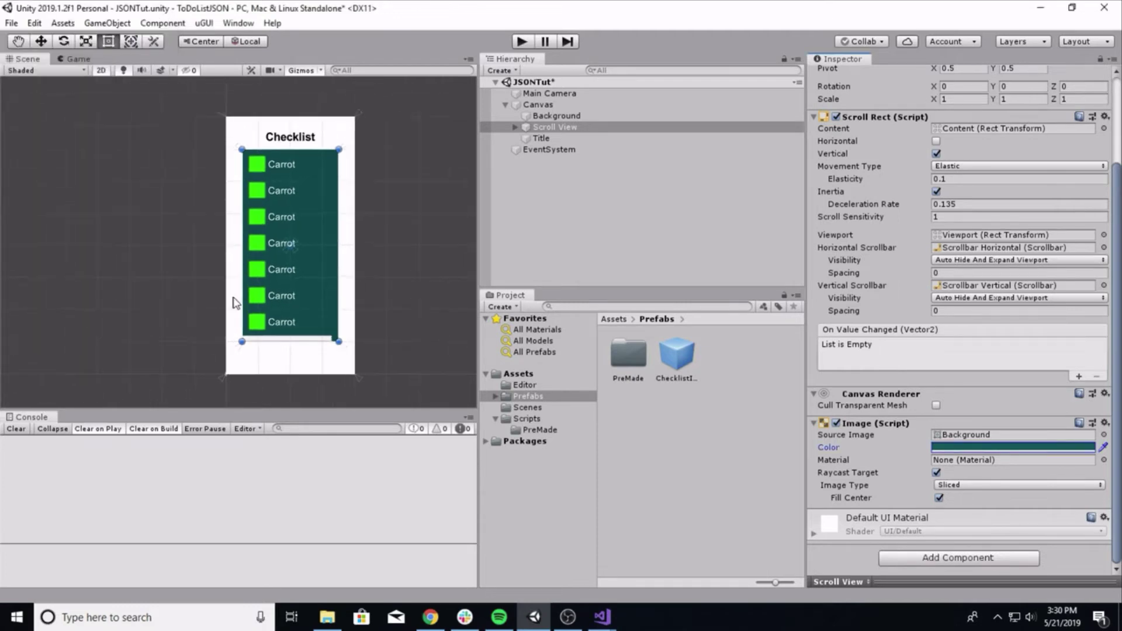
scroll(233, 298, up, 6)
scroll(216, 280, down, 2)
mouse_move(216, 280)
middle_down()
mouse_move(200, 296)
mouse_move(214, 248)
mouse_move(214, 295)
middle_up()
scroll(202, 297, down, 1)
scroll(200, 269, up, 3)
scroll(202, 268, down, 3)
scroll(205, 265, down, 4)
scroll(206, 265, up, 1)
scroll(213, 250, up, 2)
scroll(216, 256, down, 1)
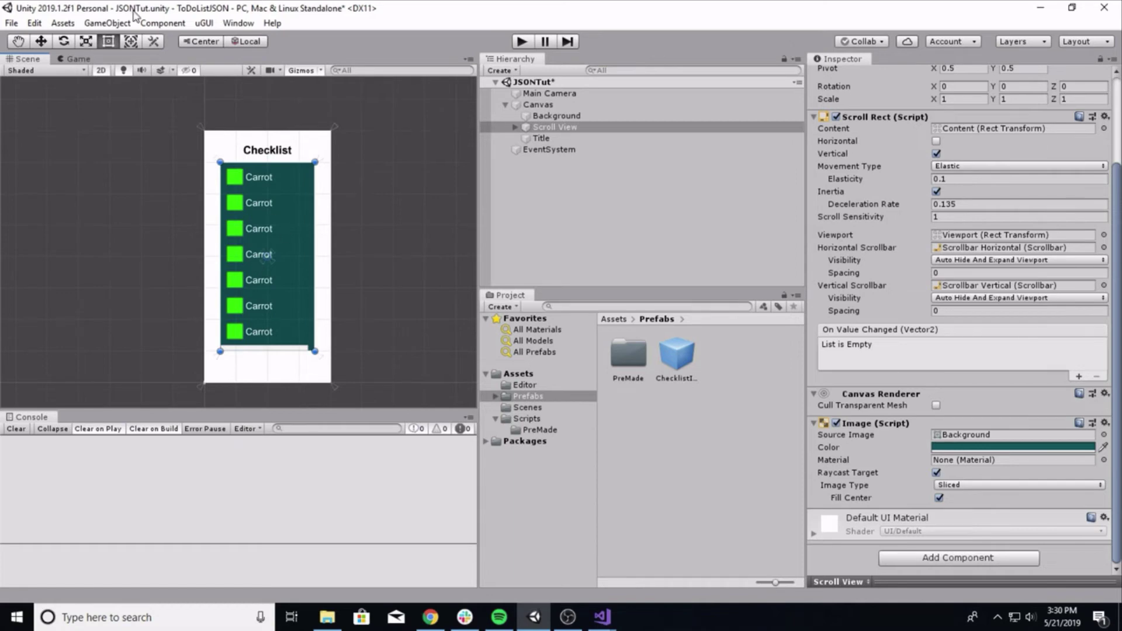
Step: Add a UI Button to the canvas and place it centred below the scroll view, at a Pos Y of about -343
click(107, 23)
mouse_move(245, 163)
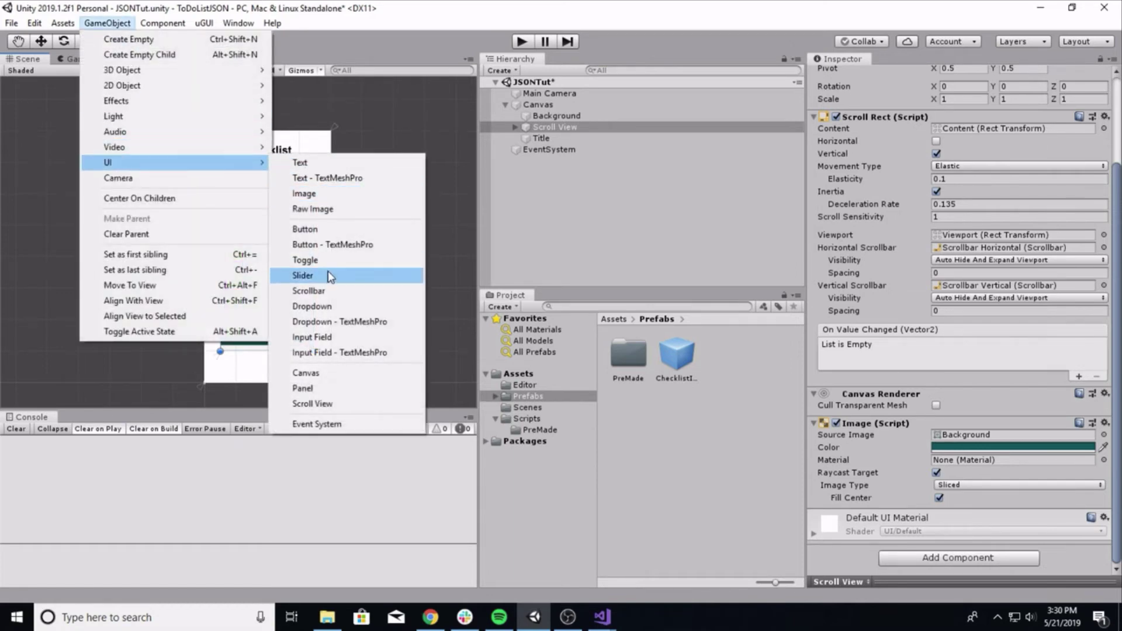
click(322, 230)
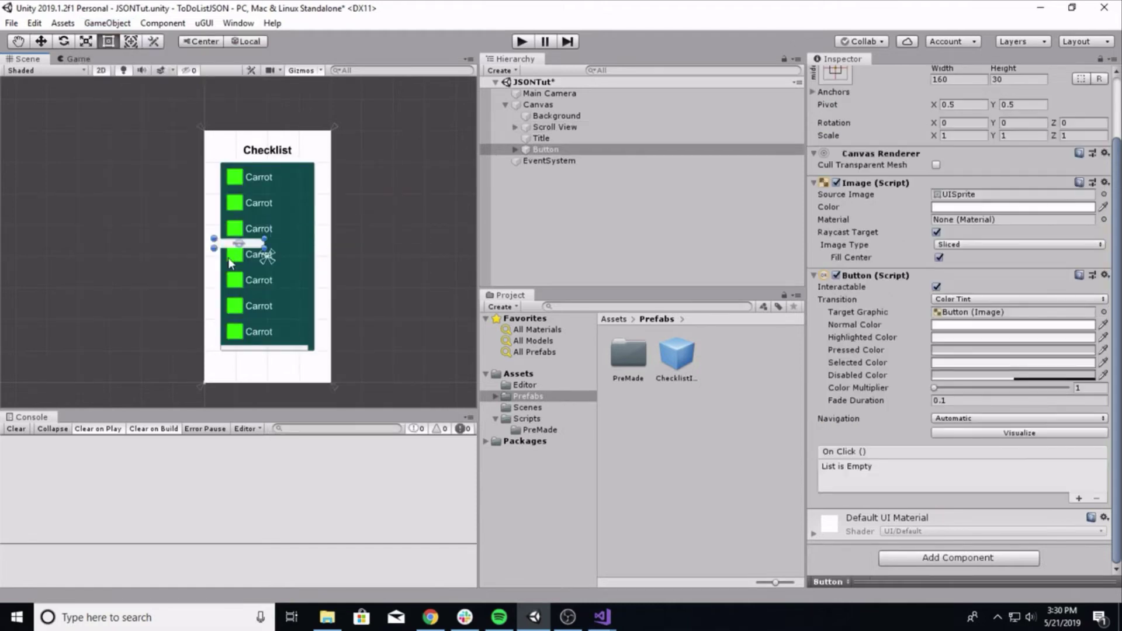
drag(232, 240, 264, 375)
Step: Rename the new button as AddButton
scroll(852, 215, up, 3)
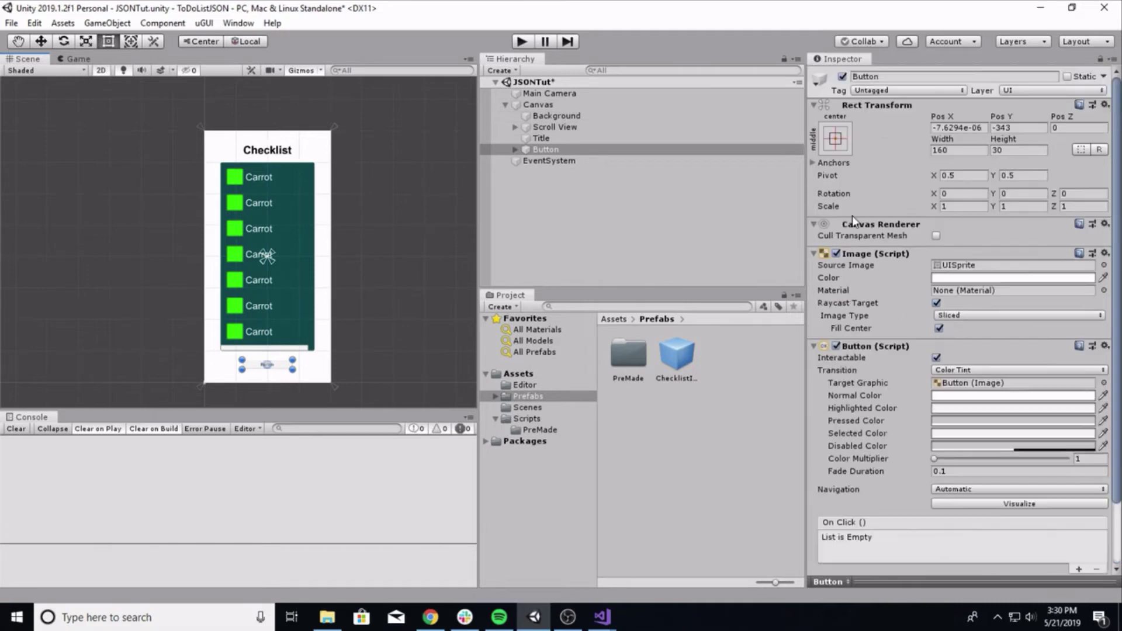
click(901, 77)
text(Add)
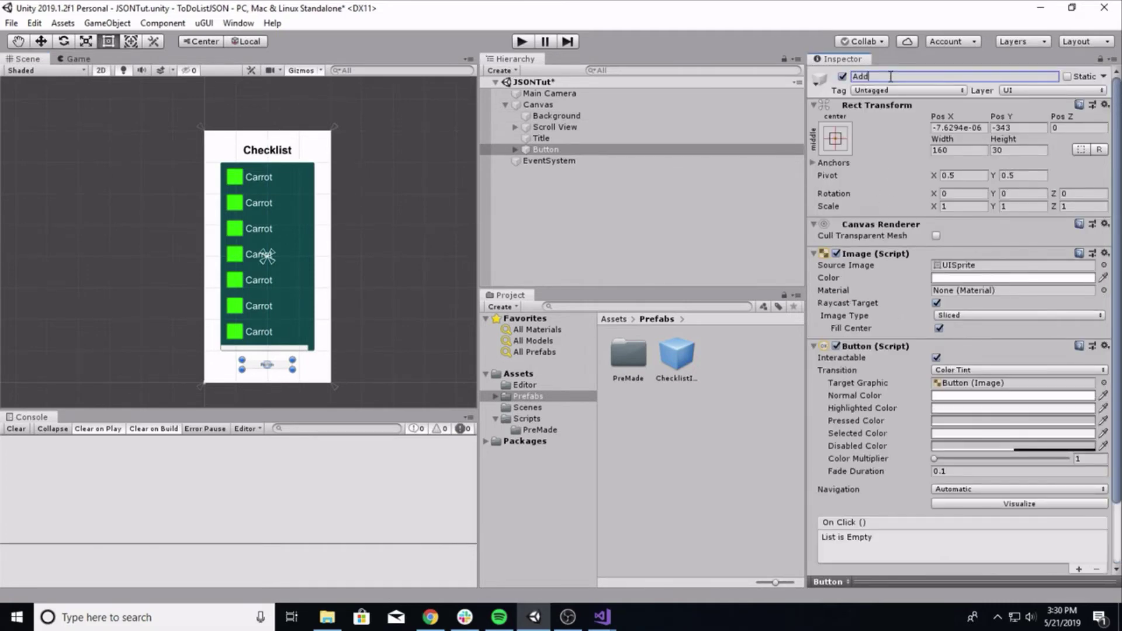
key(Return)
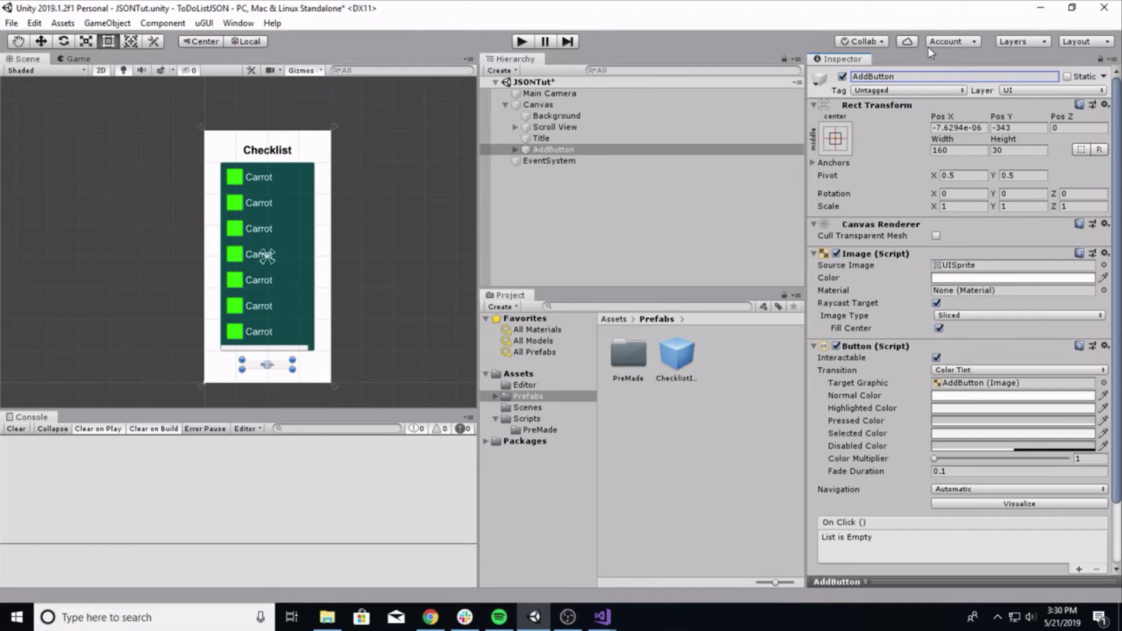
Step: Set the AddButton's width to 180
scroll(287, 333, up, 8)
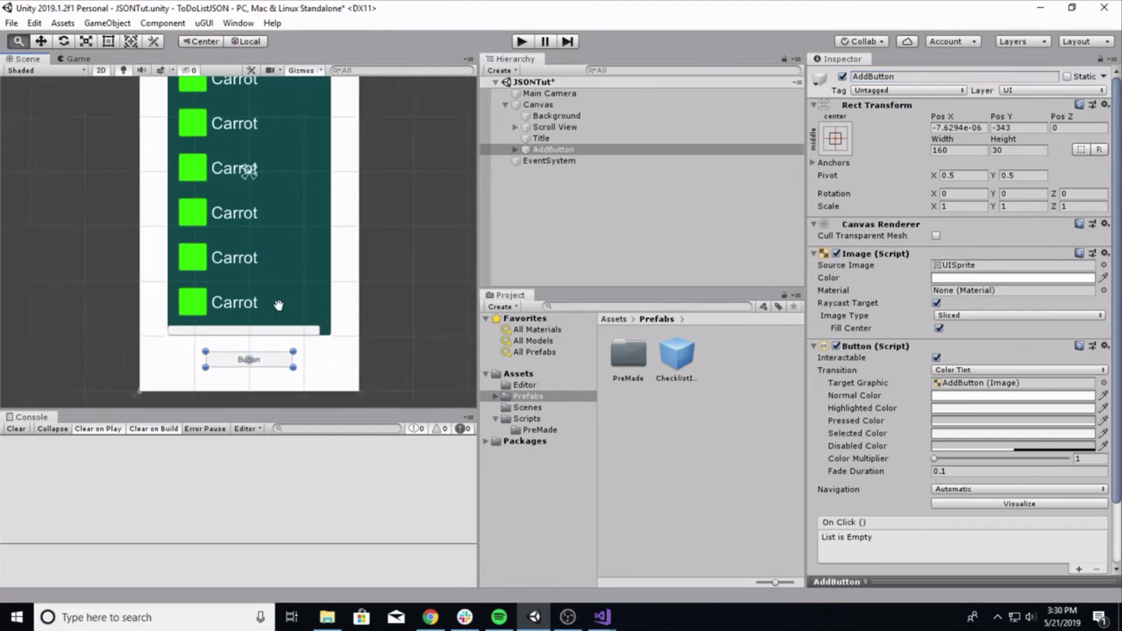
scroll(277, 272, down, 4)
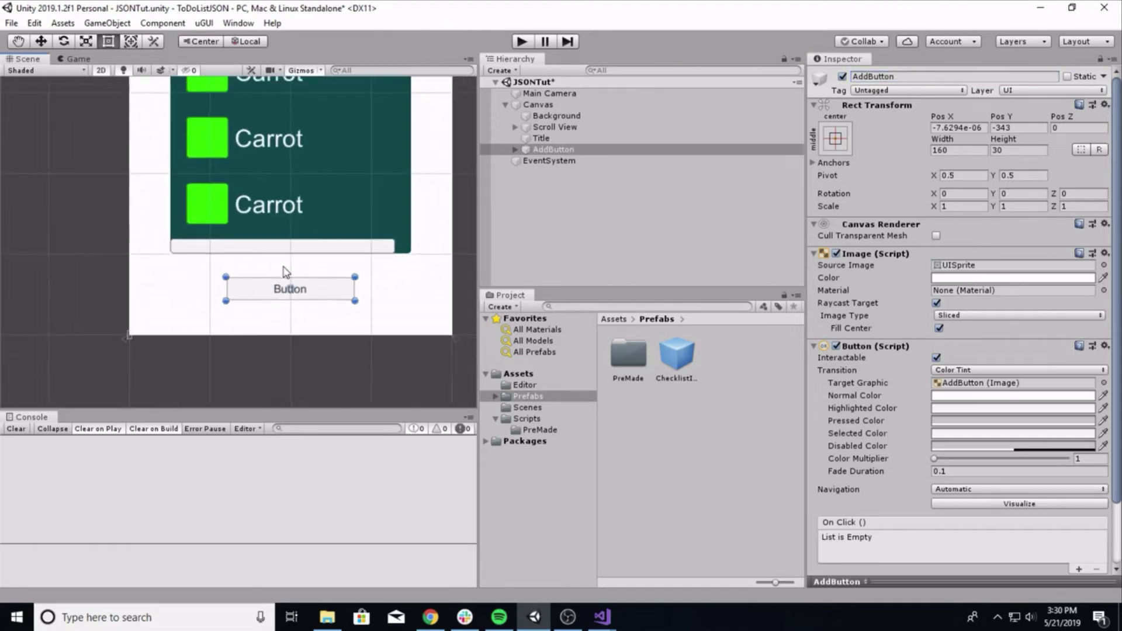
click(949, 150)
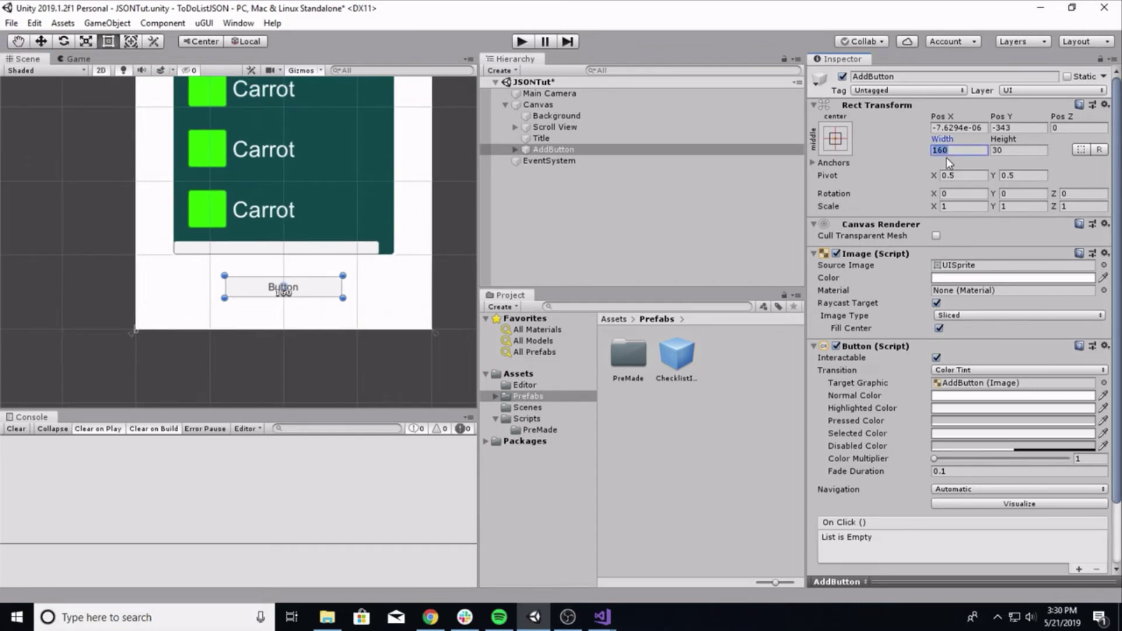
text(200)
key(BackSpace)
key(BackSpace)
key(BackSpace)
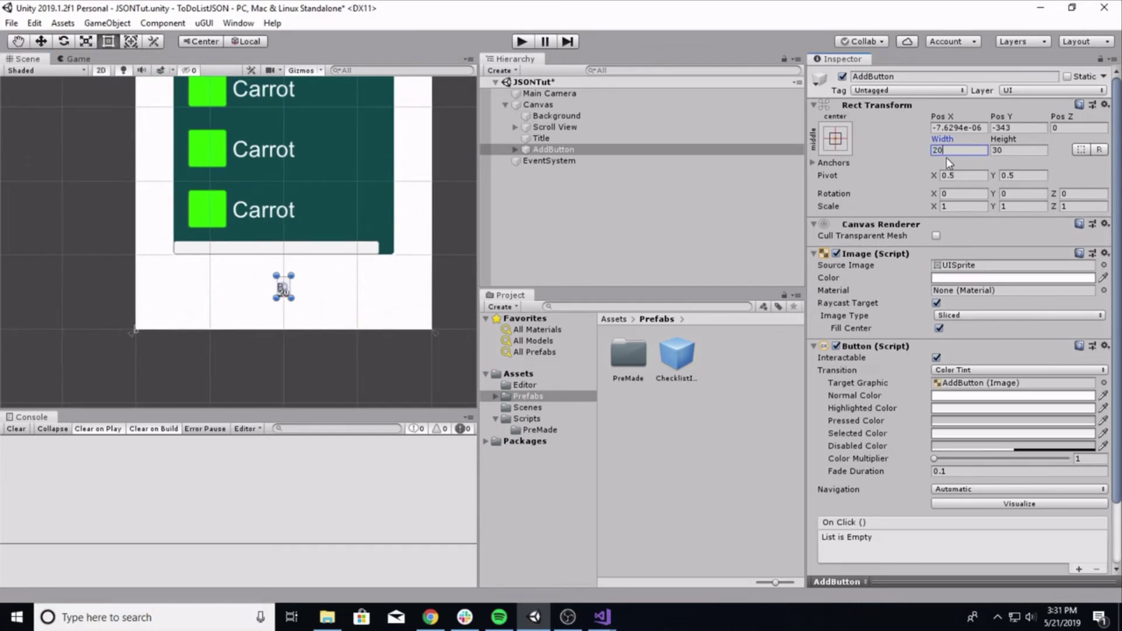
text(180)
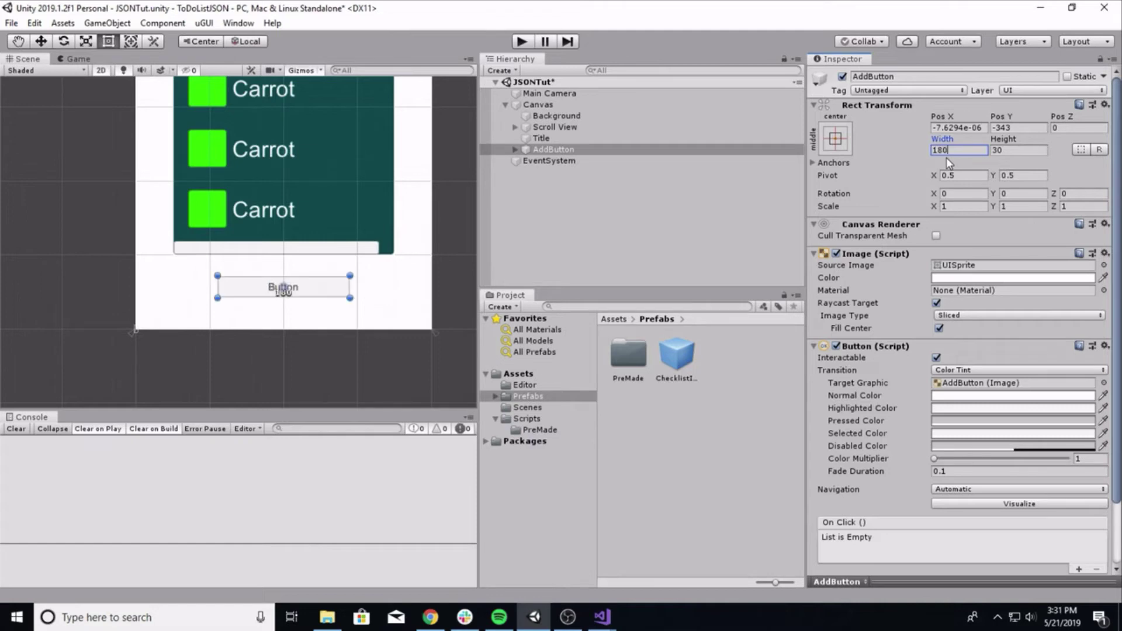
Step: Set the AddButton's height to 60 and its Pos X to 0
click(1019, 150)
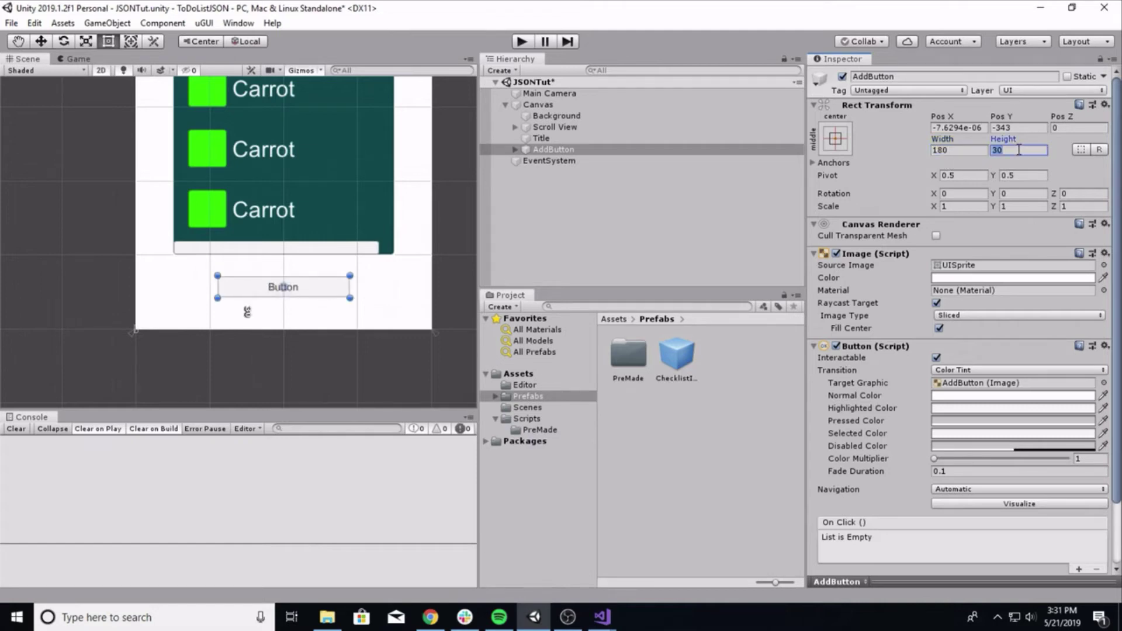
text(80)
key(BackSpace)
key(BackSpace)
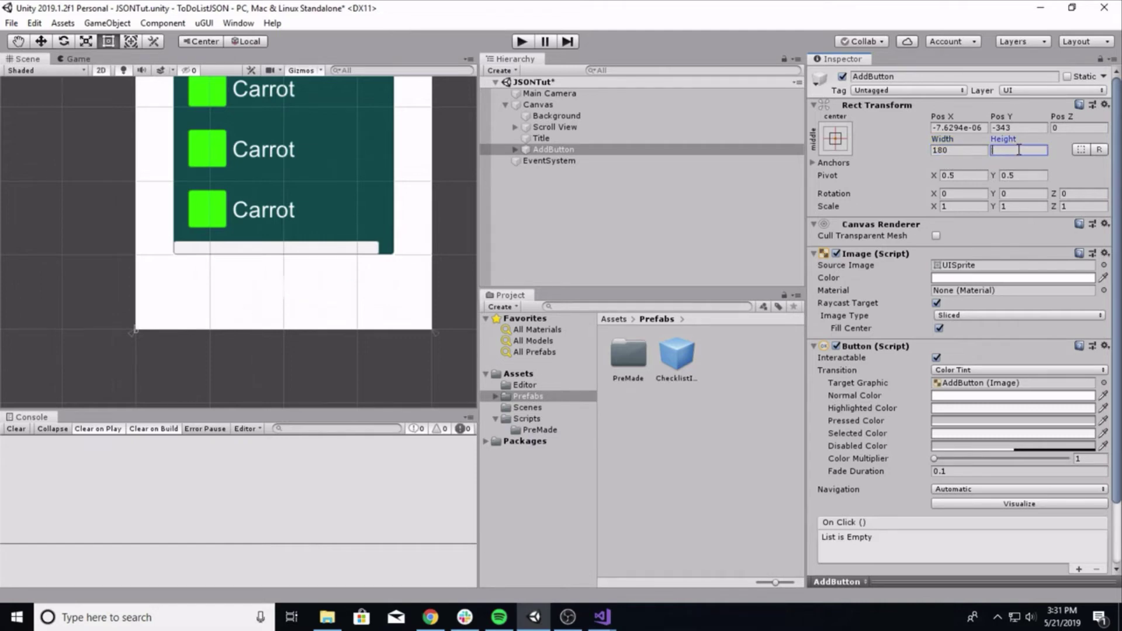
text(60)
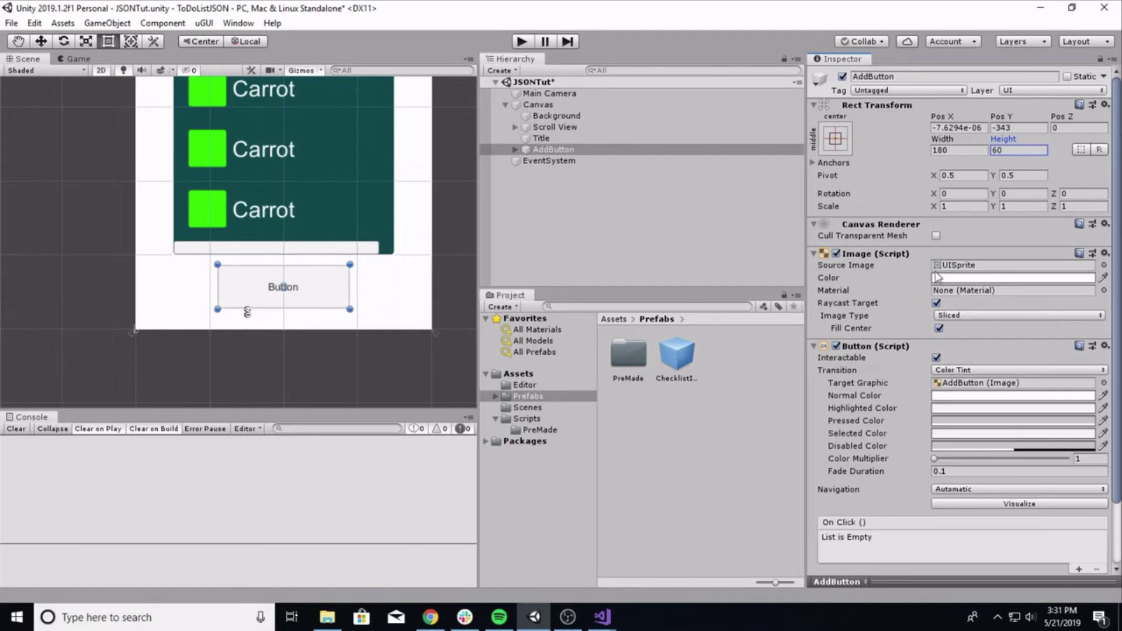
click(978, 127)
text(0)
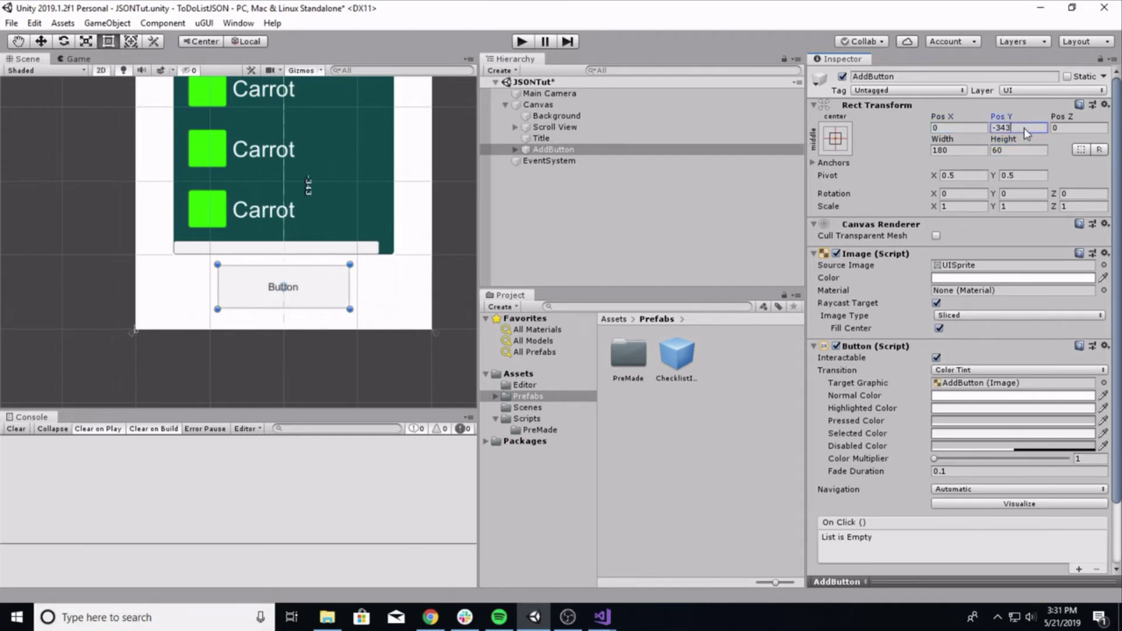
click(1023, 127)
text(0)
key(ctrl+z)
Step: Change the AddButton's image colour to green (199D21)
scroll(946, 346, down, 3)
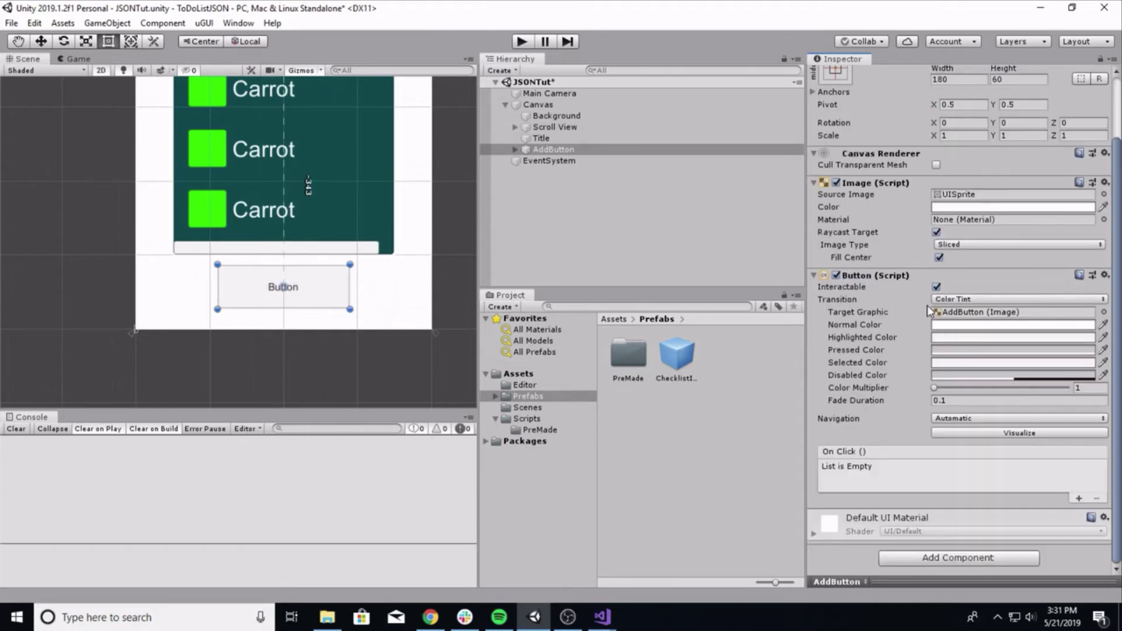
scroll(929, 307, up, 3)
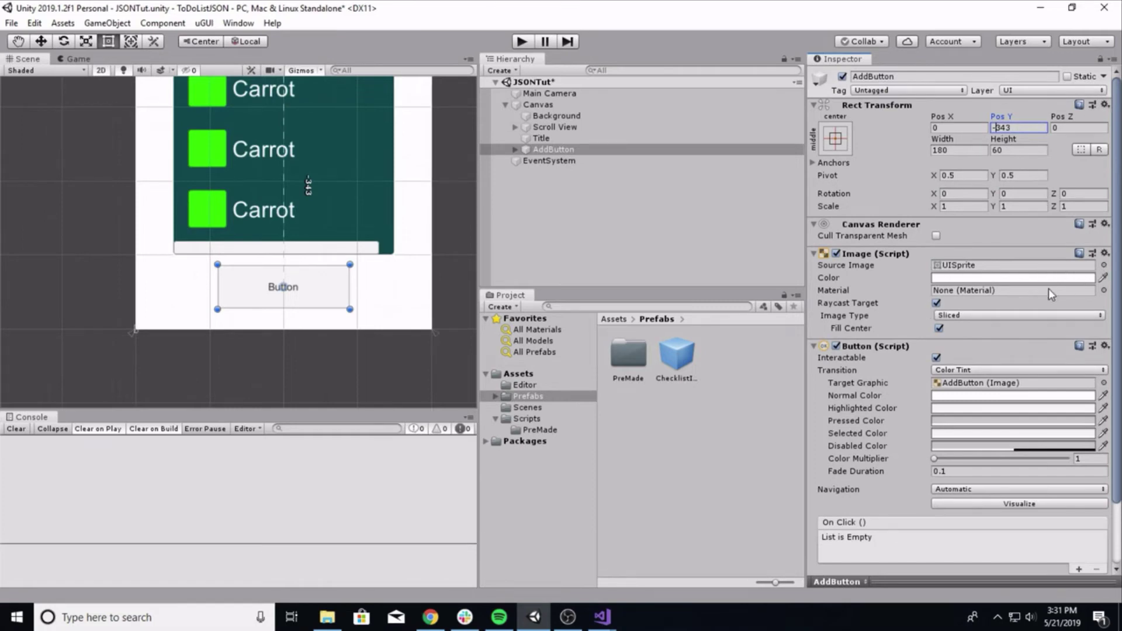
click(1025, 278)
drag(97, 137, 49, 76)
mouse_move(96, 110)
mouse_down()
mouse_move(115, 140)
mouse_move(99, 135)
mouse_move(113, 123)
mouse_up()
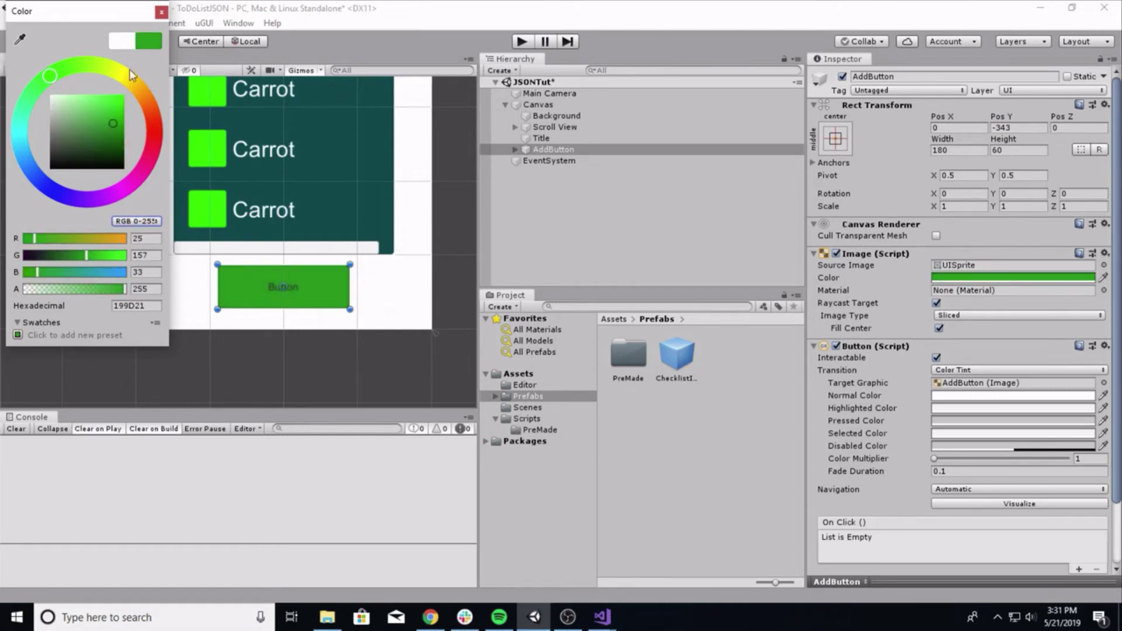
click(162, 12)
Step: Change the wording of the AddButton's child Text object to "ADD"
scroll(203, 244, down, 2)
scroll(881, 365, down, 2)
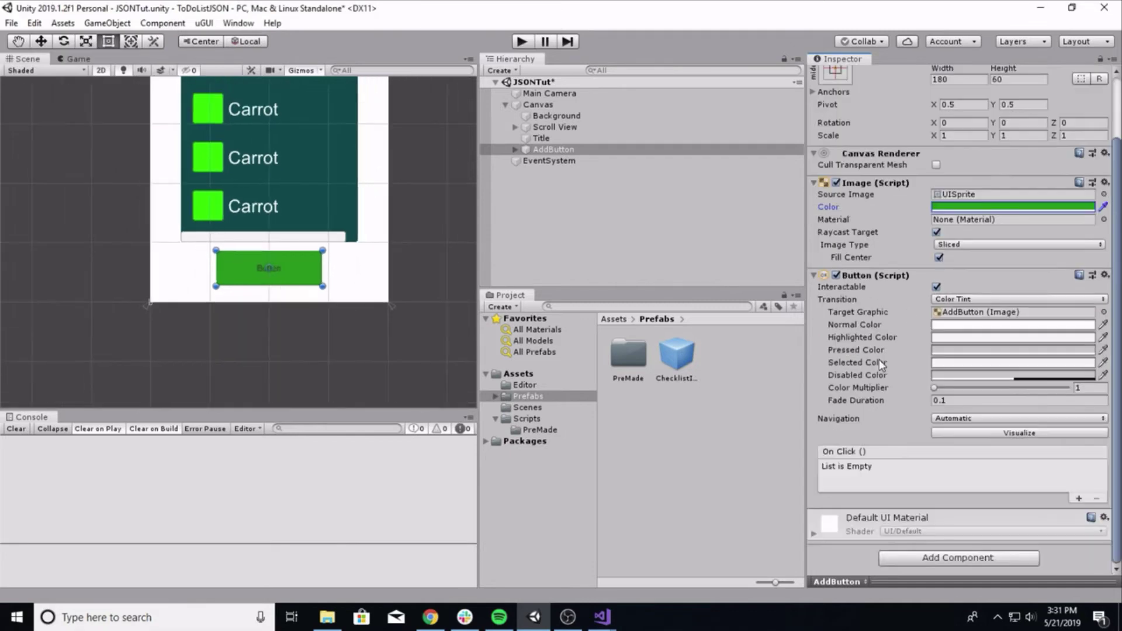
click(515, 150)
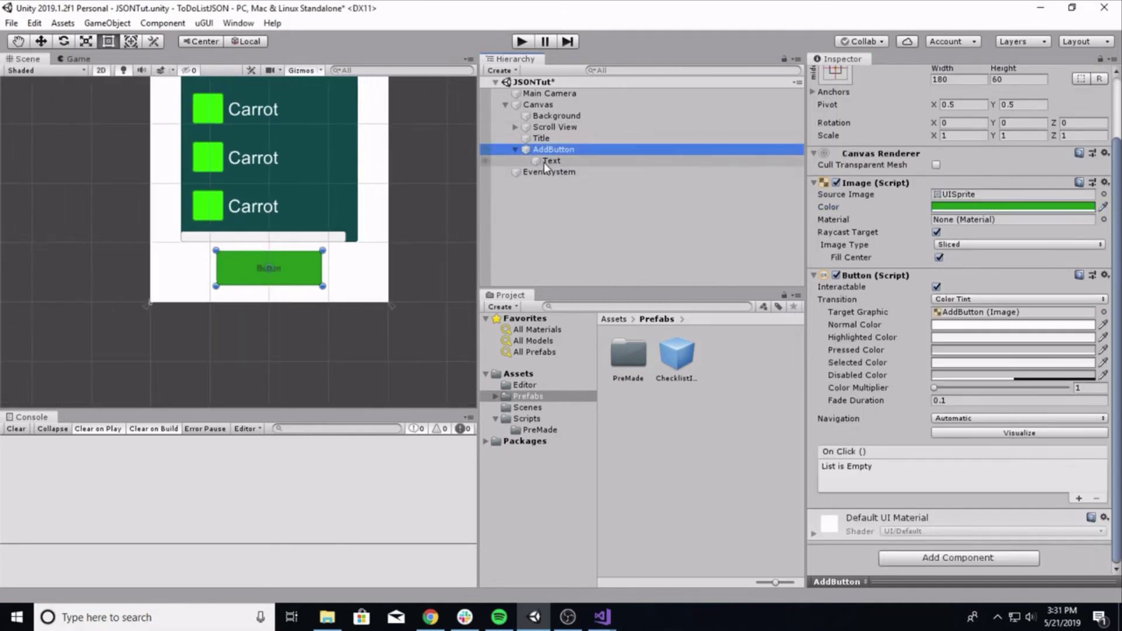
click(544, 162)
click(881, 275)
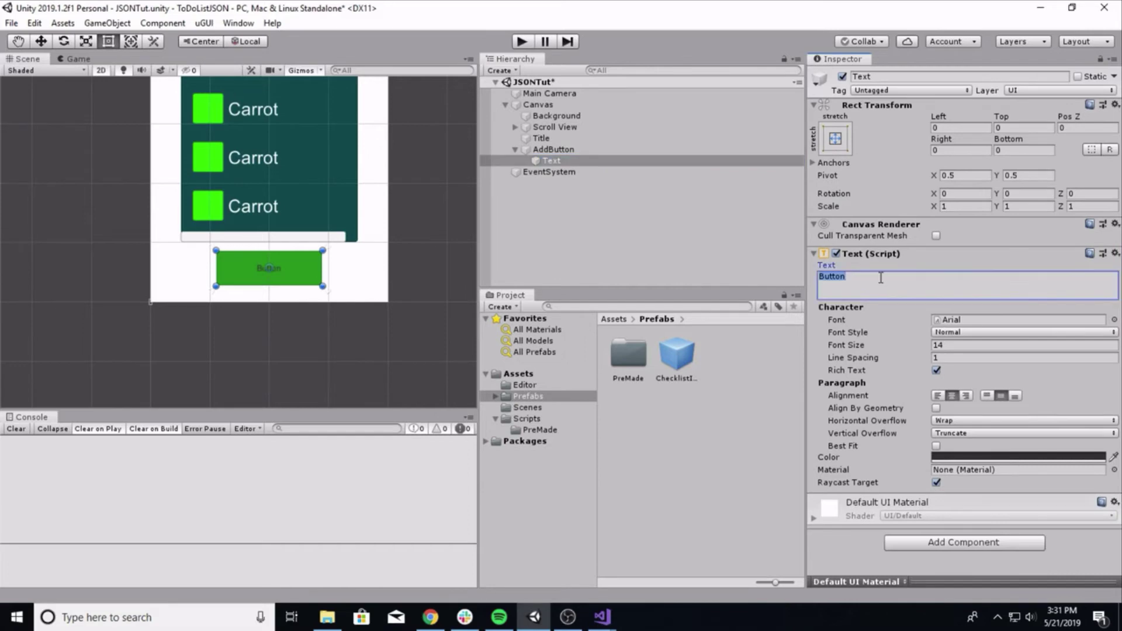
text(ADD)
Step: Make the AddButton's ADD text bold and set its font size to 25
click(971, 332)
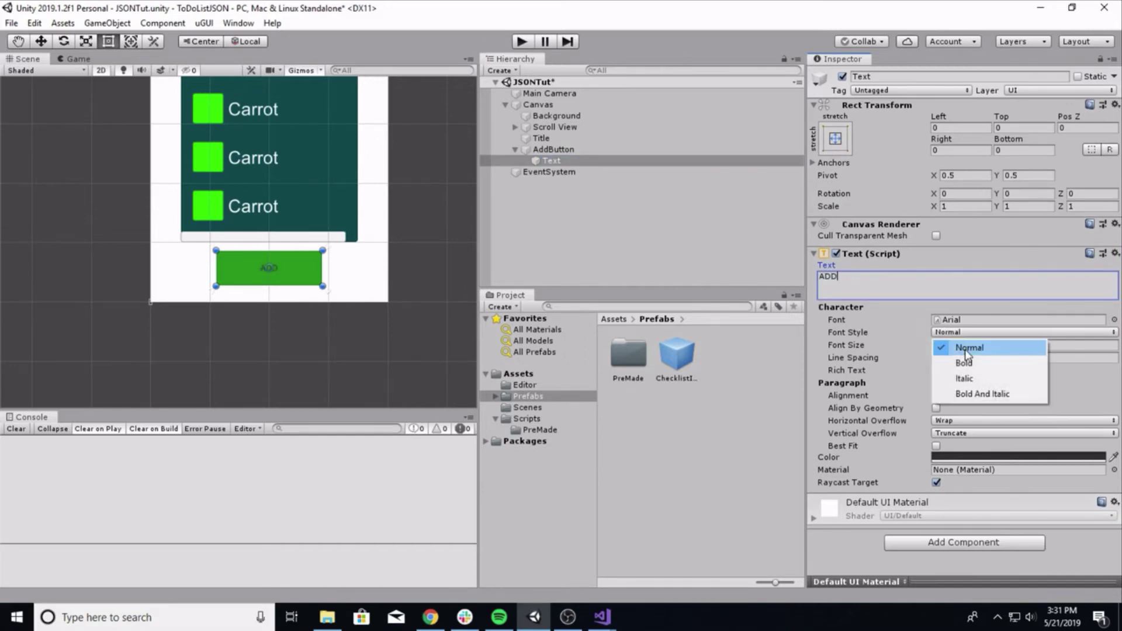
click(963, 366)
click(965, 345)
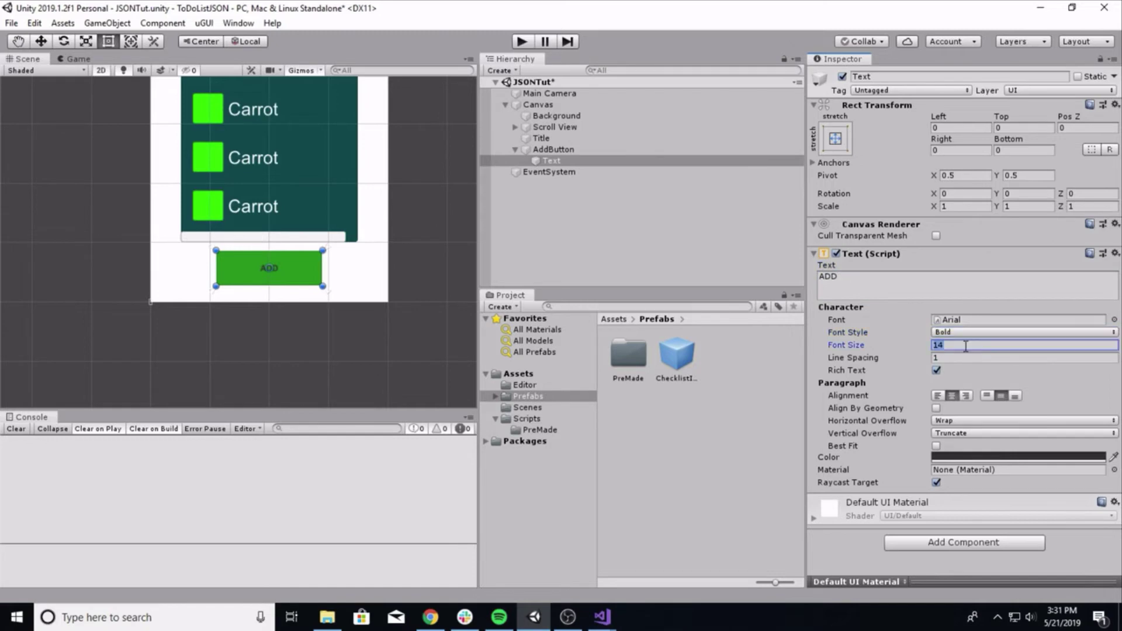
text(25)
Step: Change the ADD text's colour to white (FFFFFF)
click(956, 457)
drag(108, 118, 25, 62)
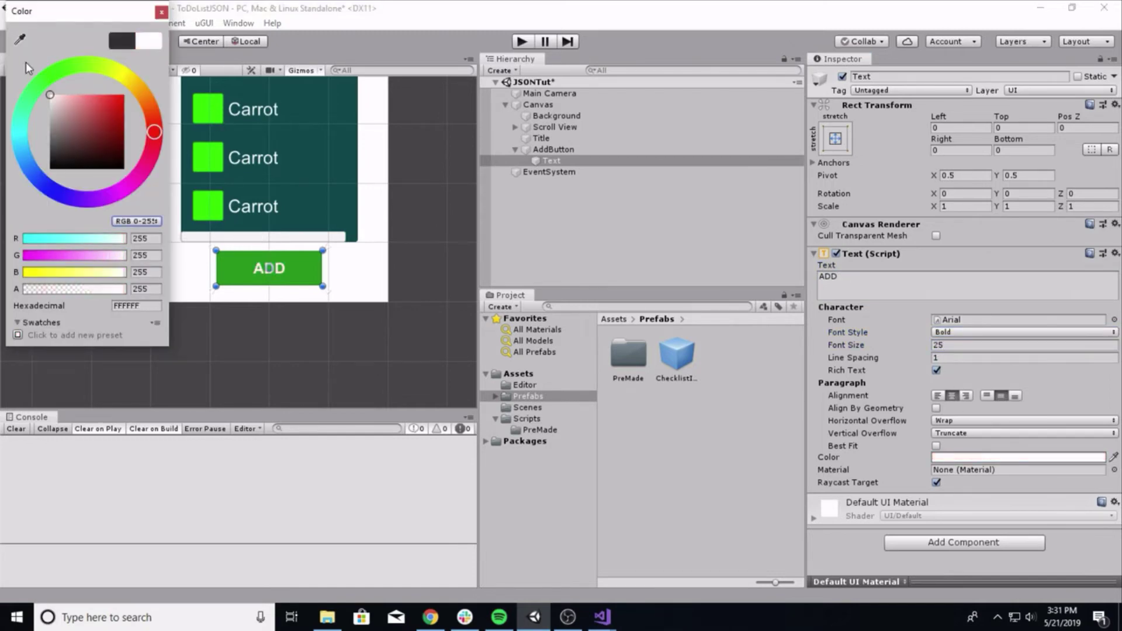
click(162, 13)
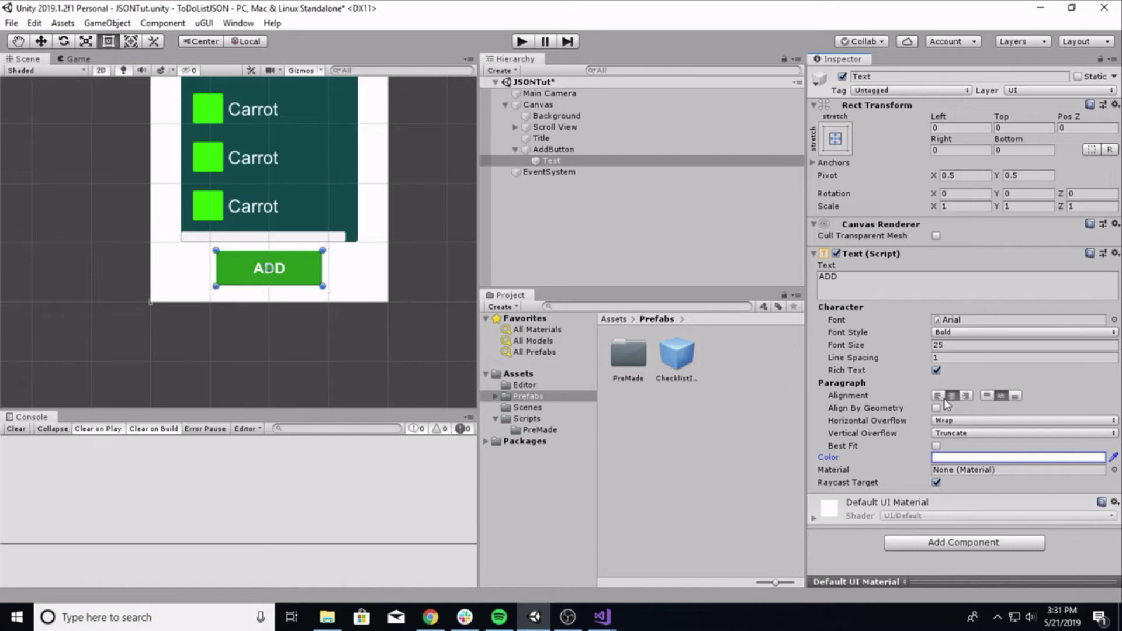
Step: Snap the AddButton's anchors to its corners with the uGUI Anchors to Corners command
click(516, 149)
scroll(342, 355, down, 4)
scroll(342, 350, down, 3)
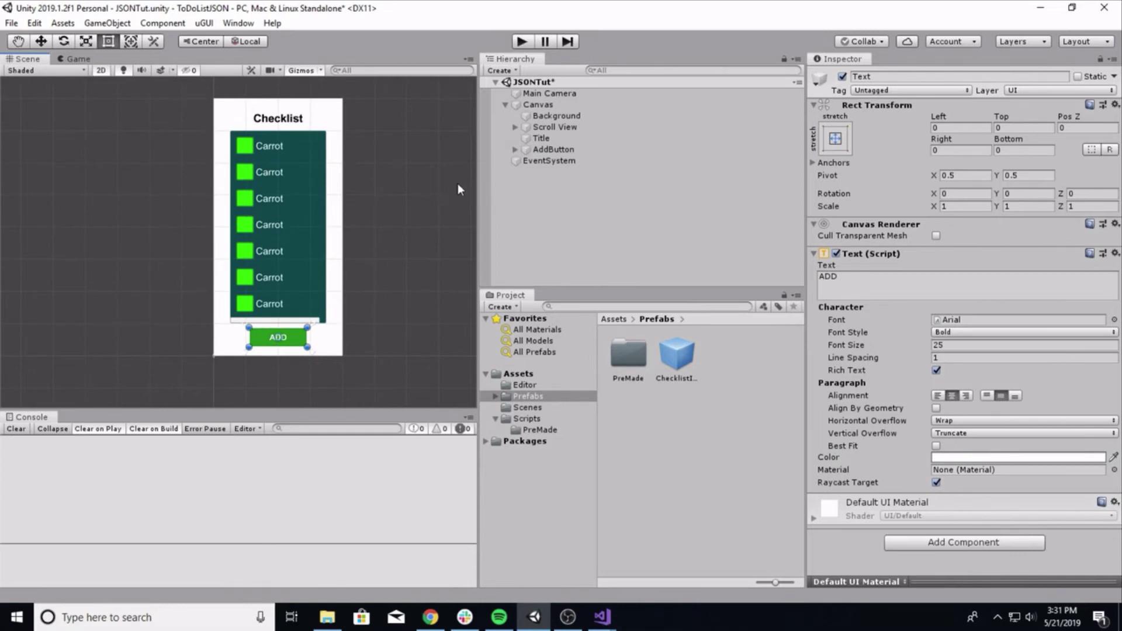
scroll(352, 225, up, 5)
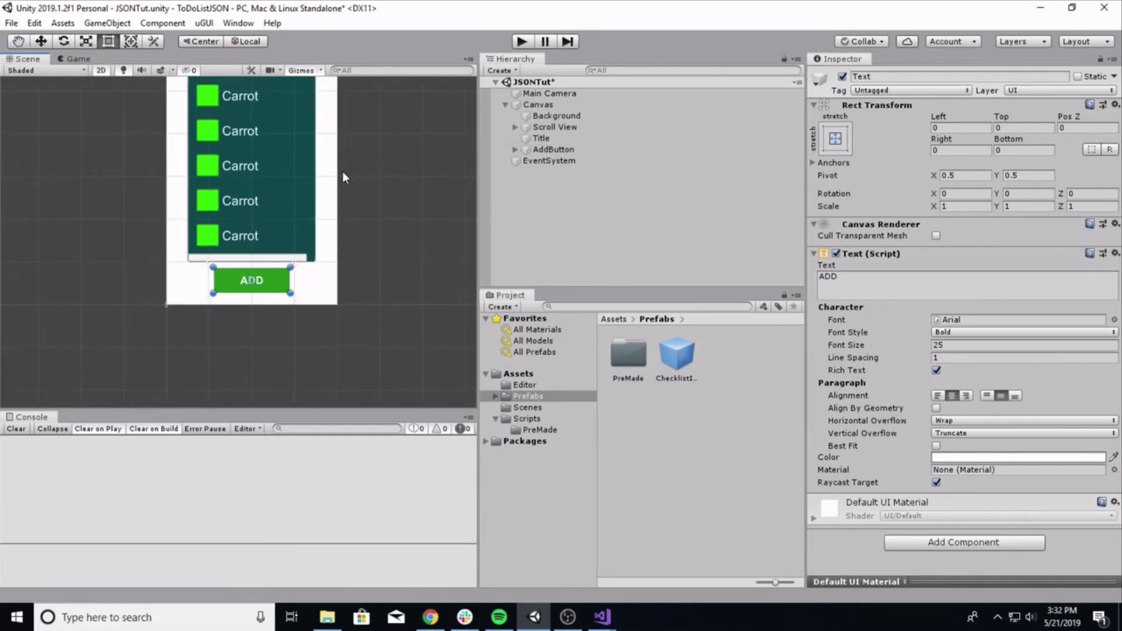
click(549, 150)
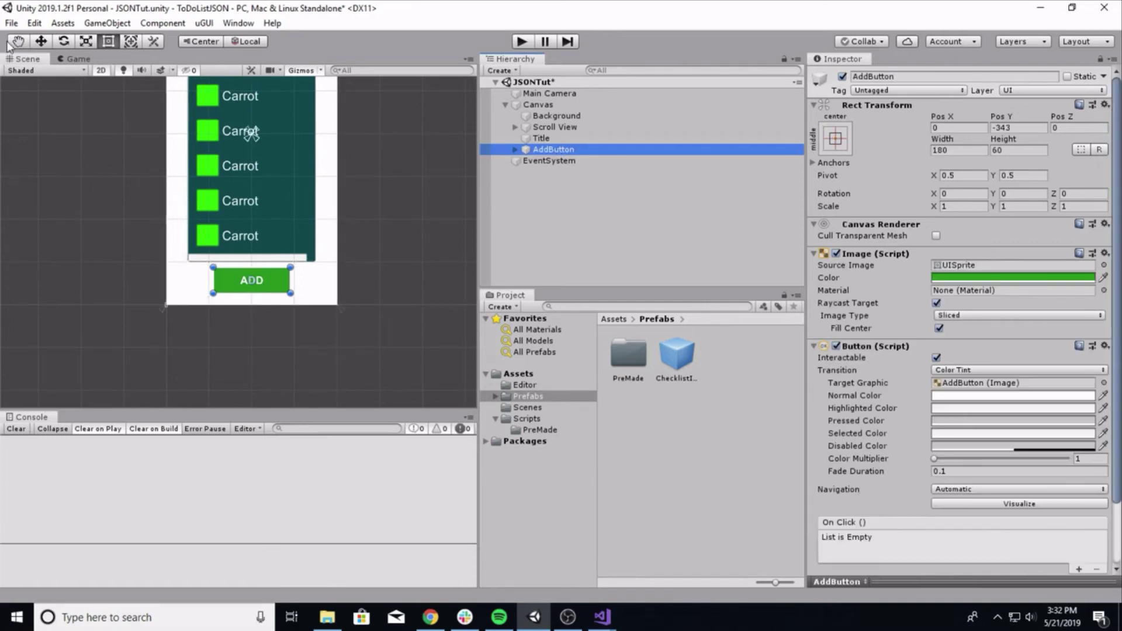
click(203, 23)
click(211, 40)
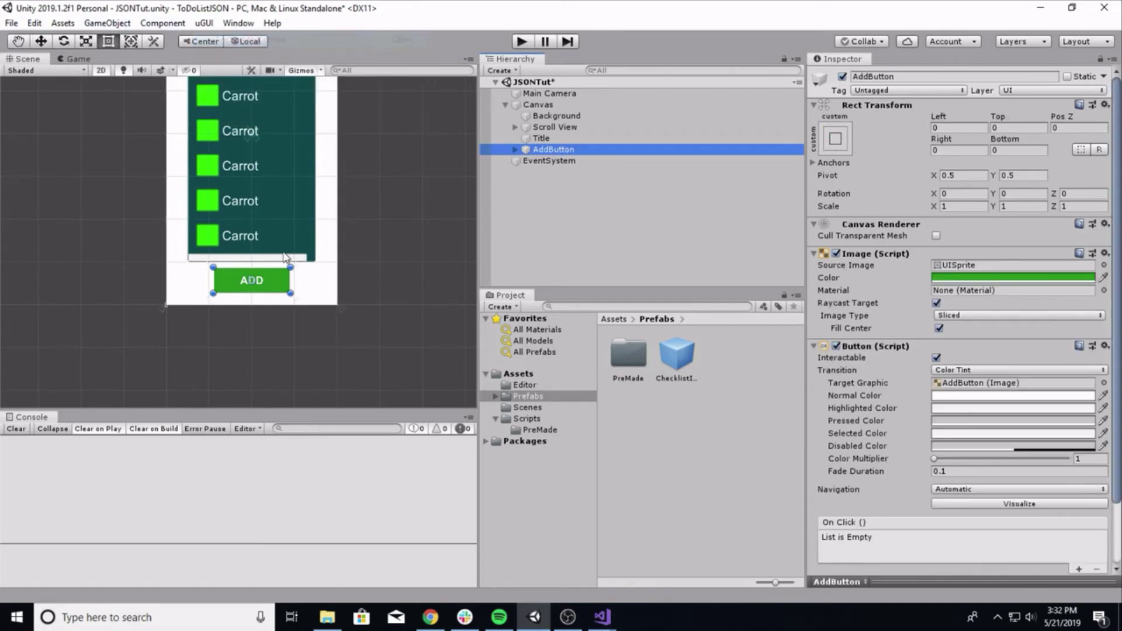
Step: Snap the Title's anchors to its corners with the uGUI Anchors to Corners command
click(549, 138)
key(f)
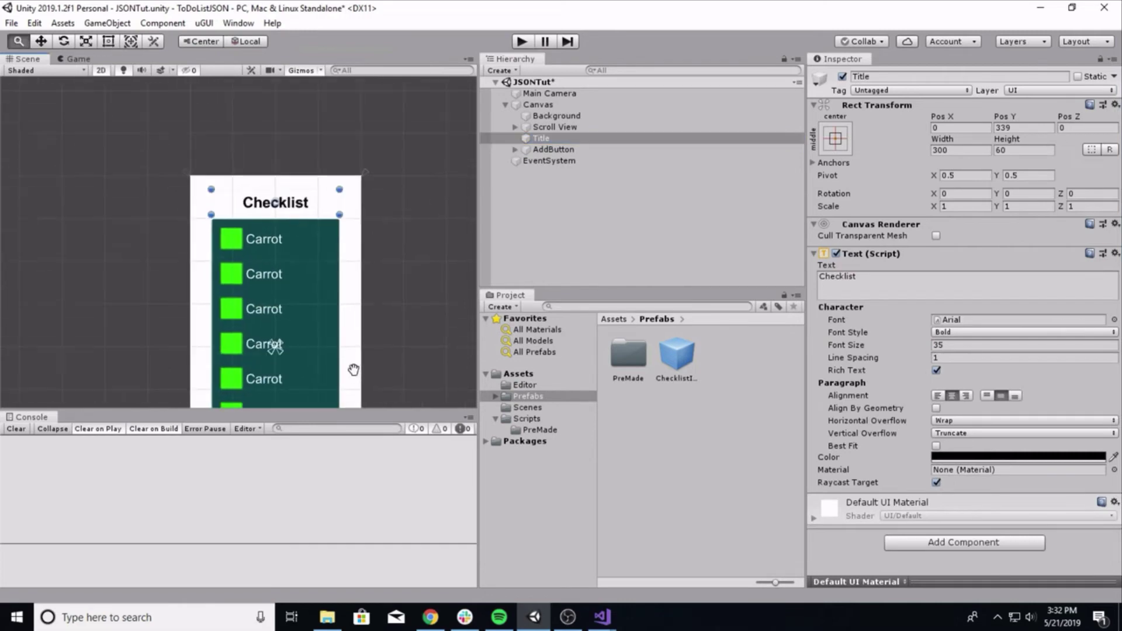
click(204, 23)
click(212, 40)
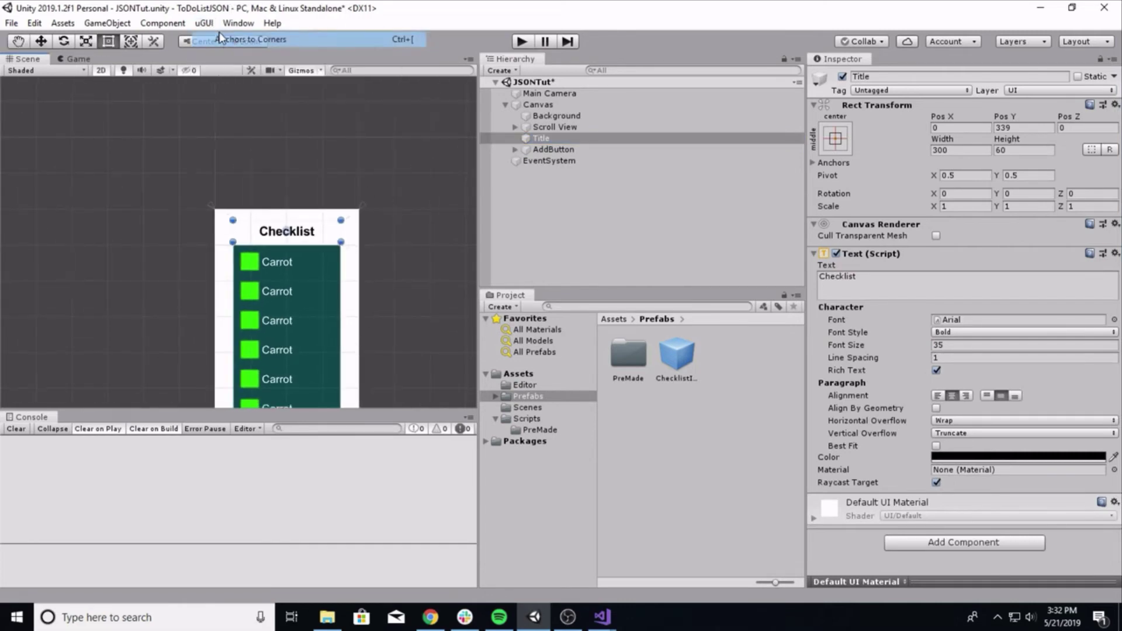
Step: Examine the anchoring of the Scroll View and its Viewport, horizontal scrollbar, Content and first ChecklistItem
click(545, 128)
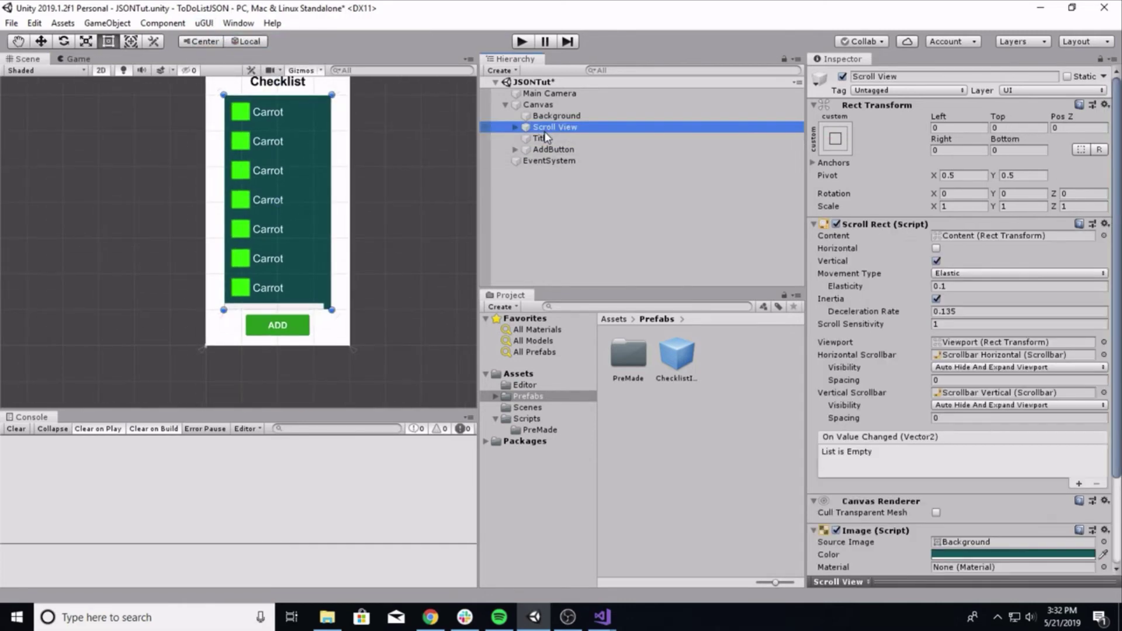
click(515, 127)
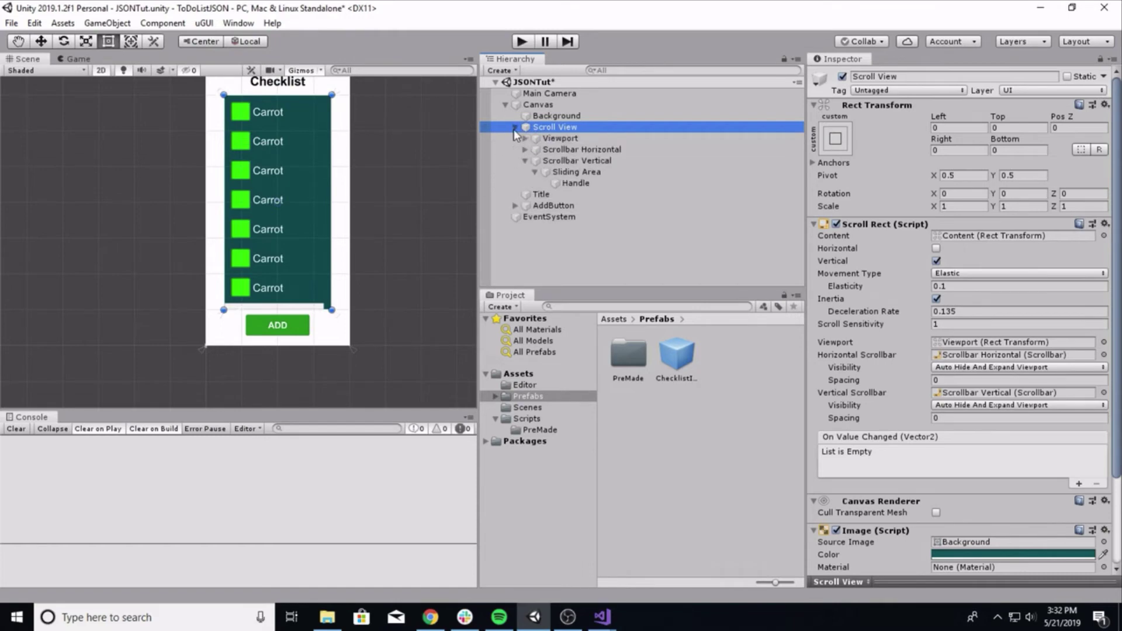
click(536, 139)
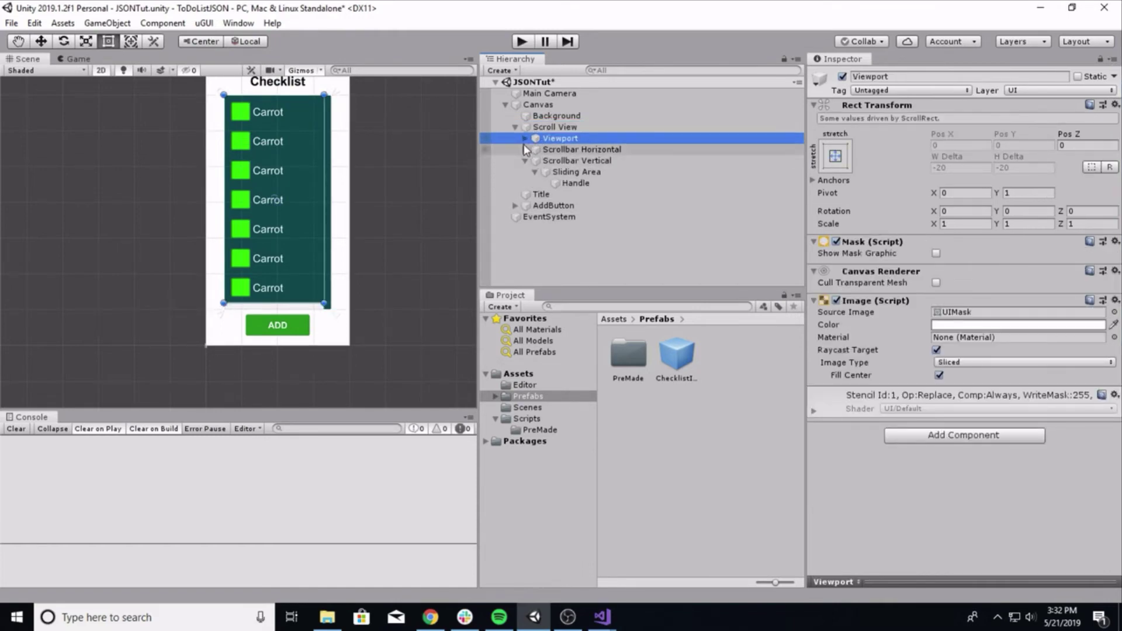
drag(323, 134, 335, 134)
click(549, 150)
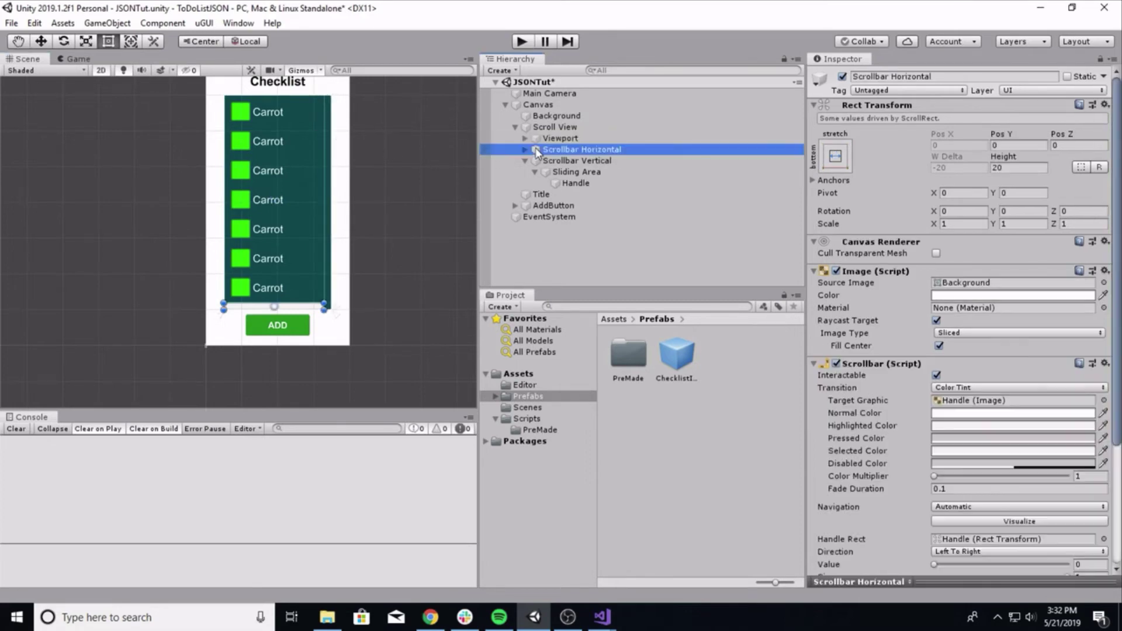
click(524, 151)
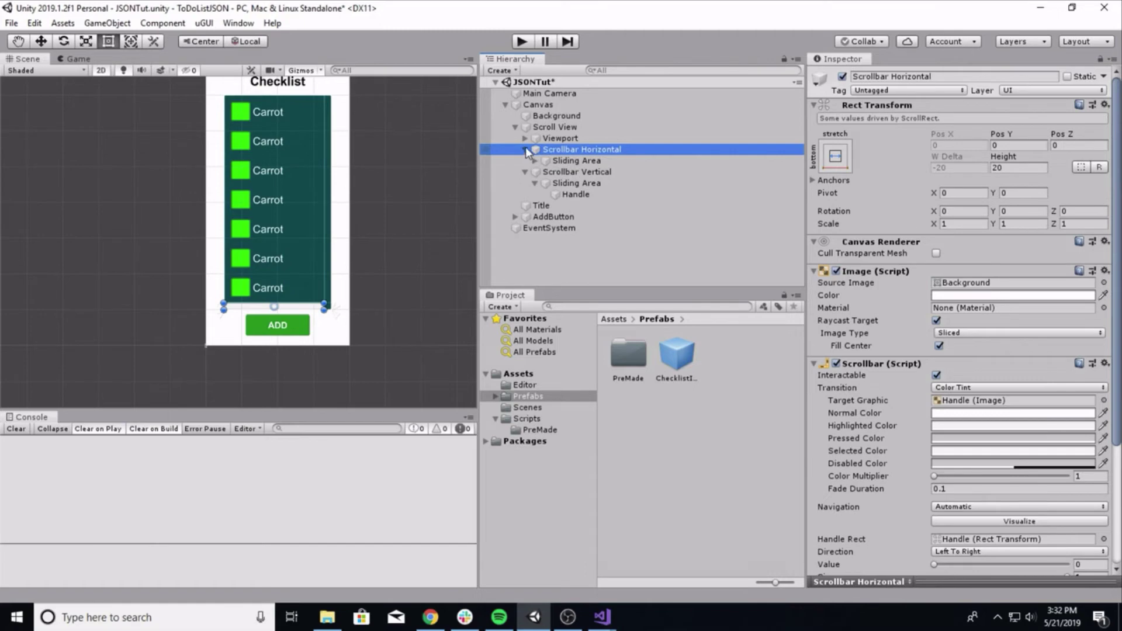
click(525, 151)
click(525, 138)
click(535, 149)
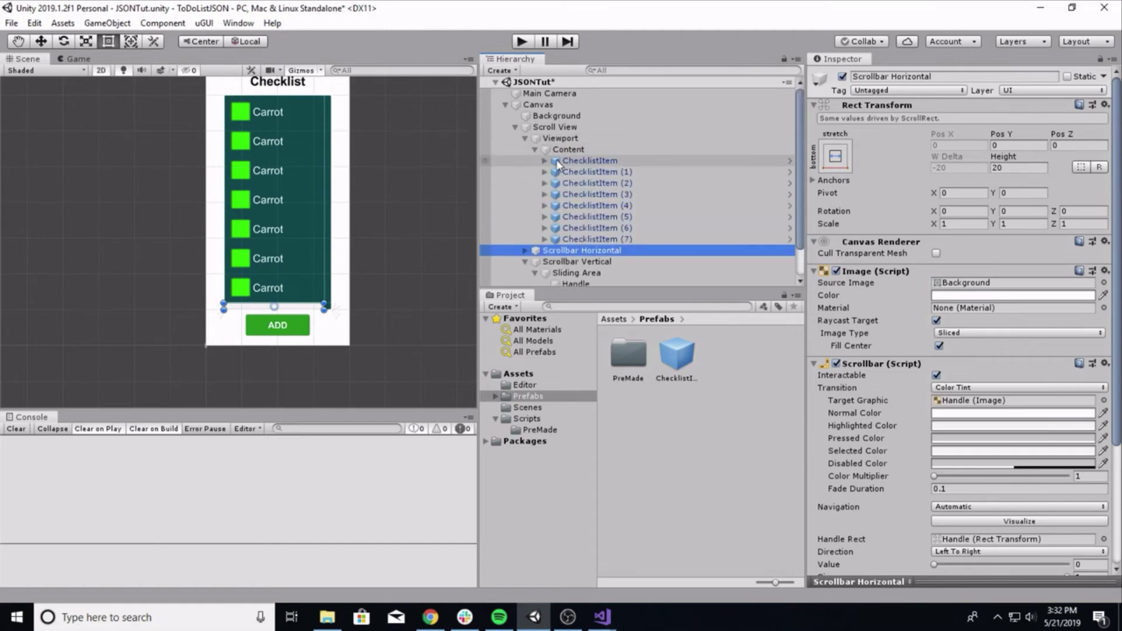
click(559, 161)
click(557, 150)
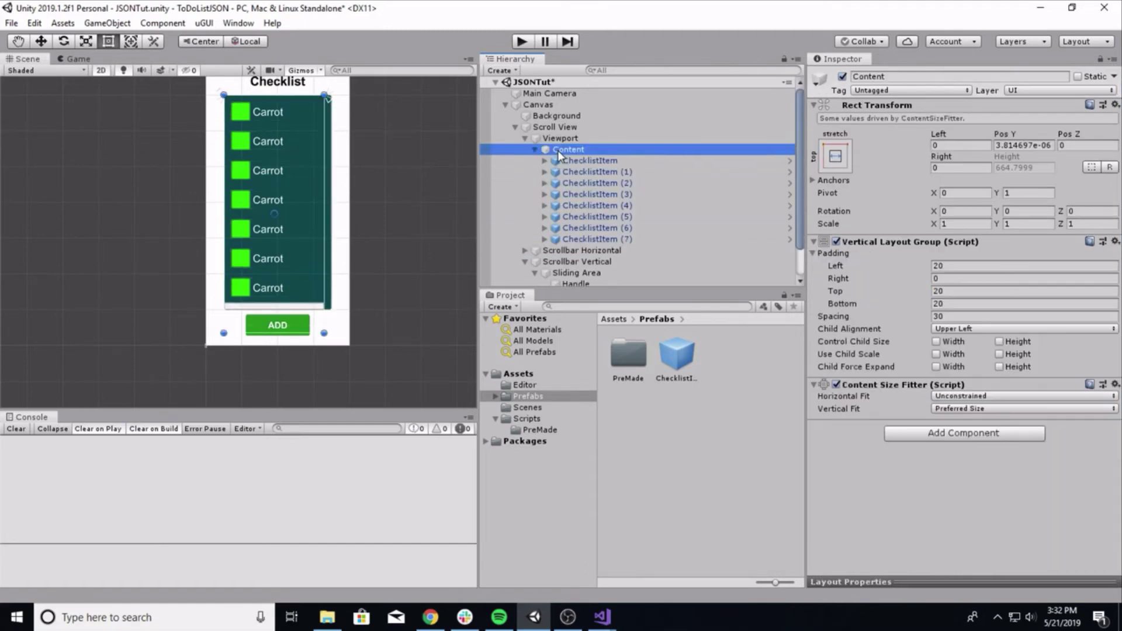
click(607, 160)
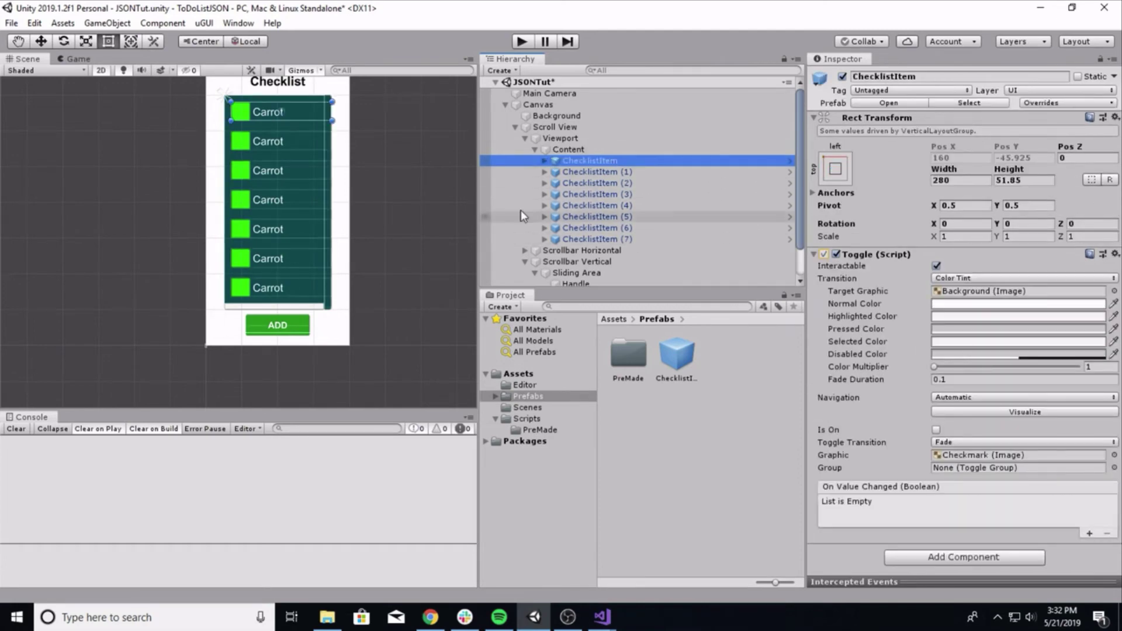
scroll(383, 163, up, 5)
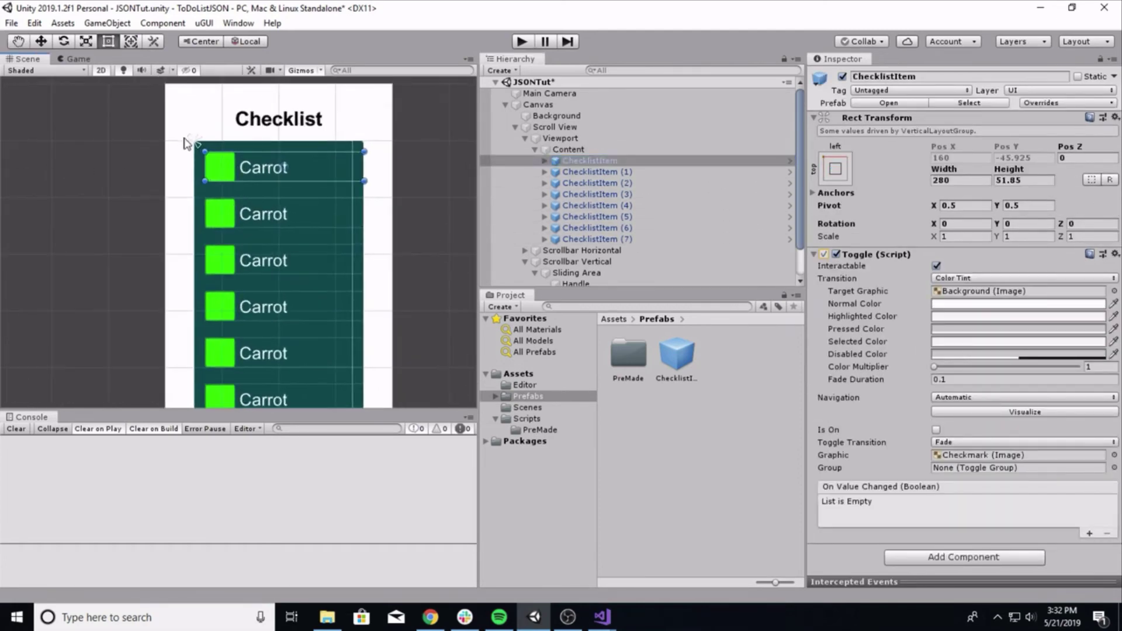
click(543, 150)
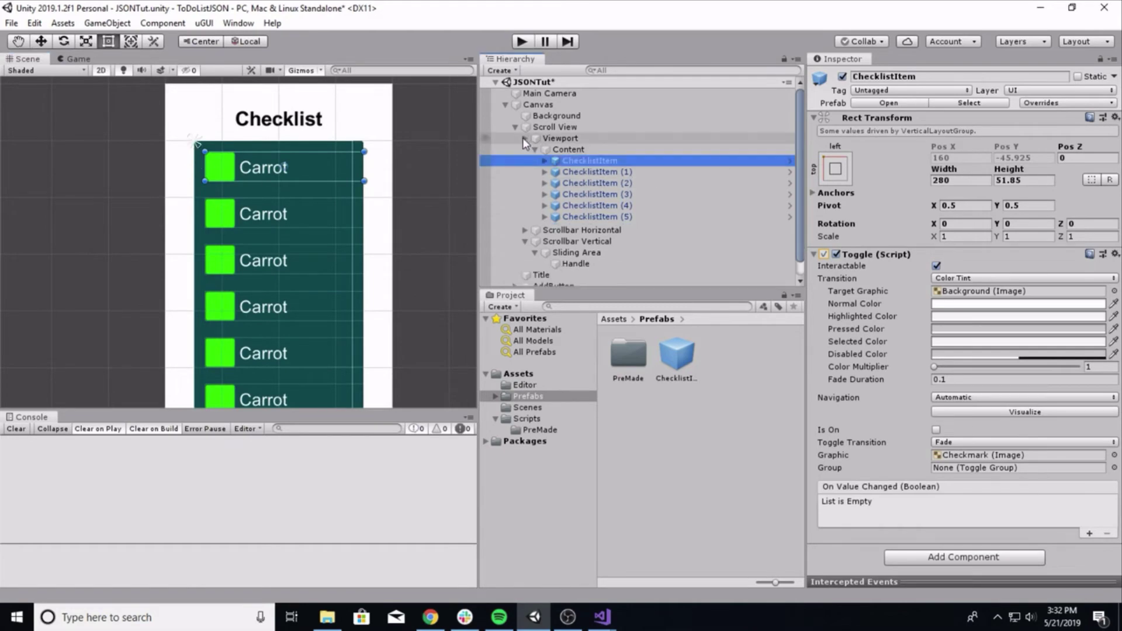
click(525, 138)
click(519, 127)
key(Left)
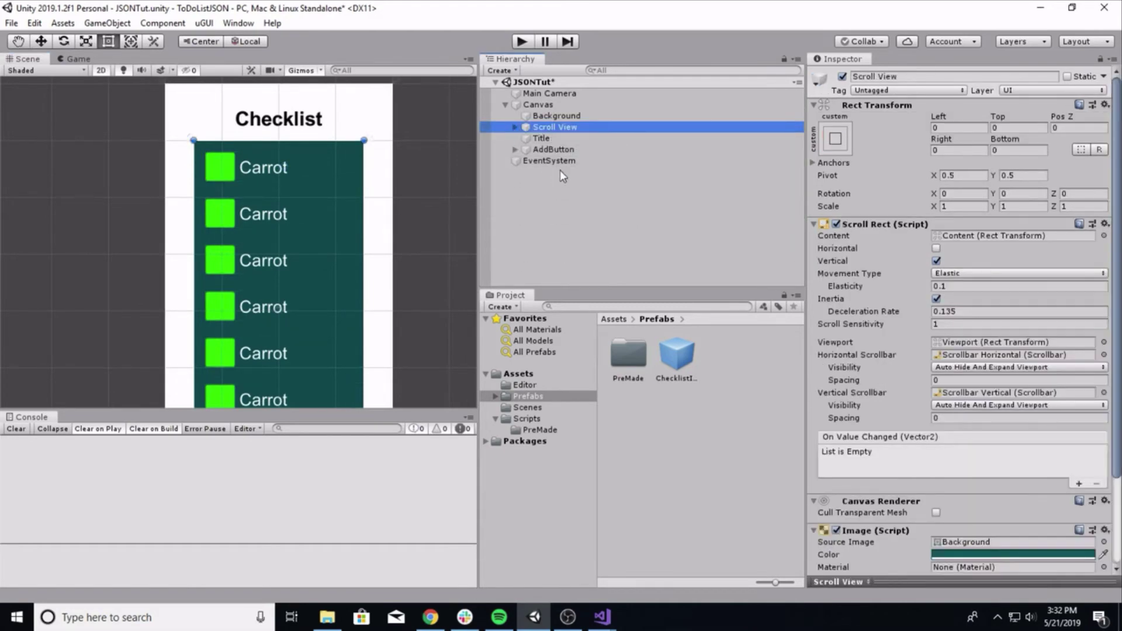
Step: Add a full-screen UI Panel to the Canvas, over the checklist
click(505, 105)
click(113, 26)
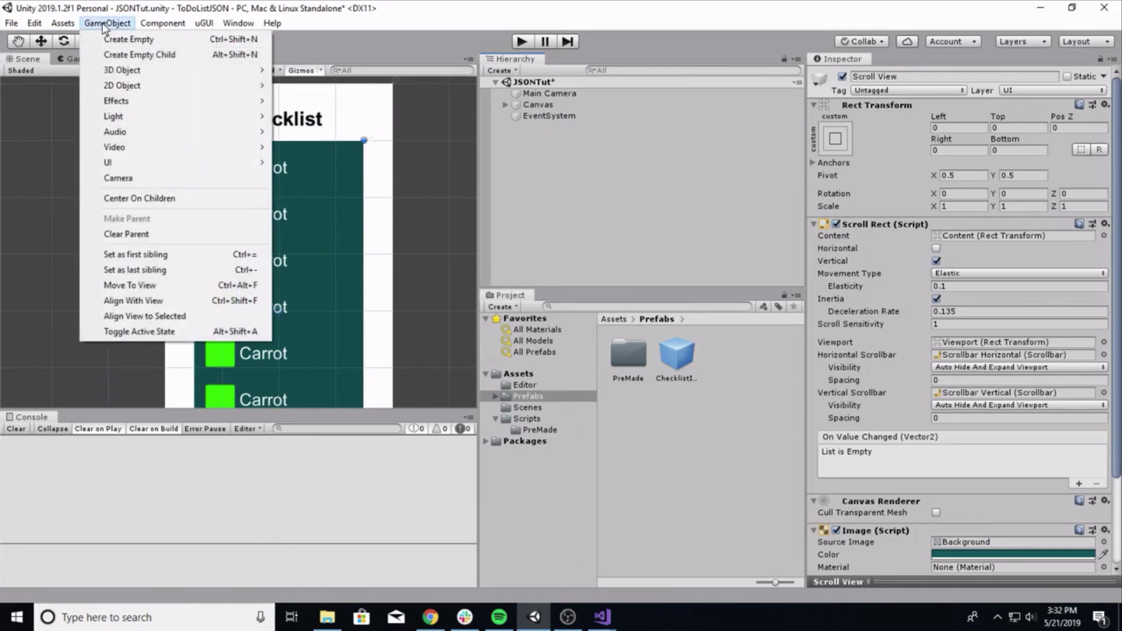
mouse_move(148, 160)
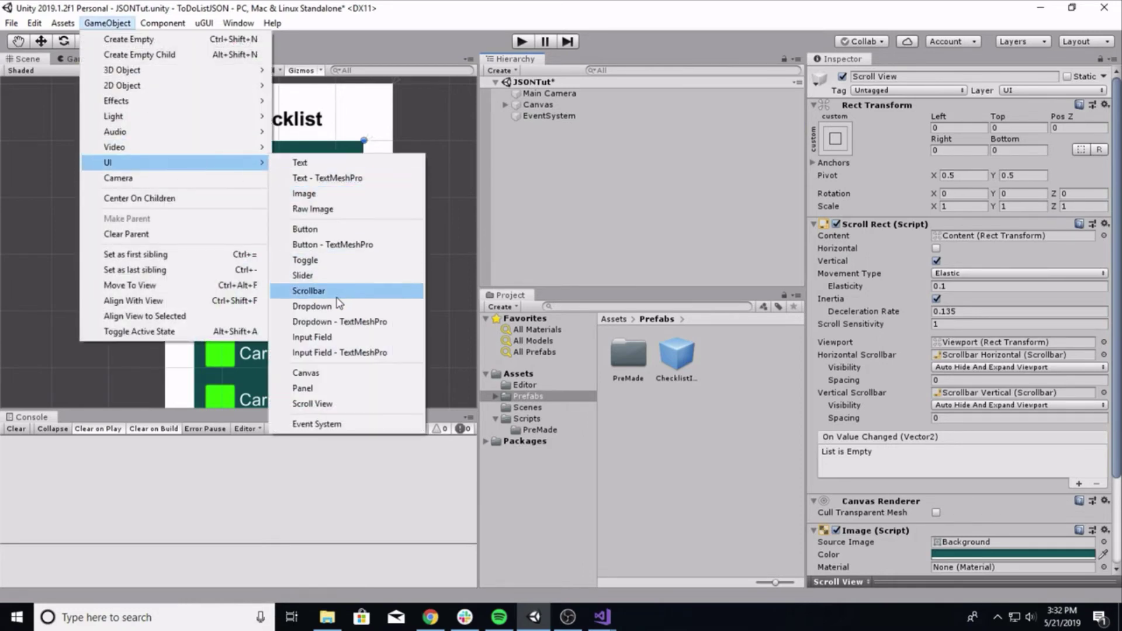
click(309, 388)
scroll(362, 193, down, 5)
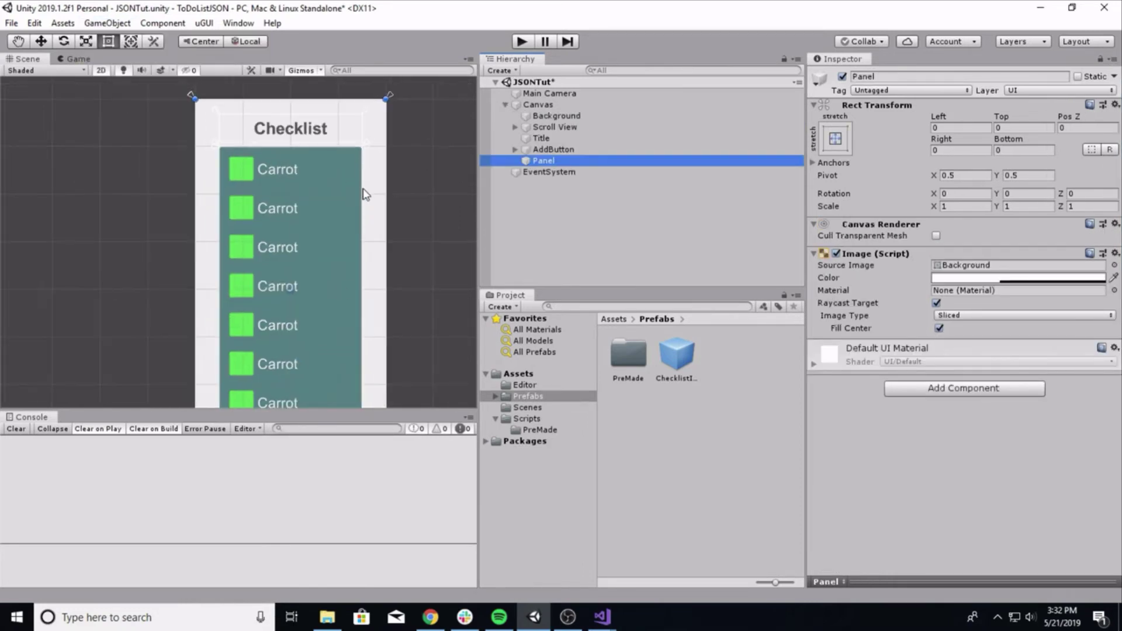
scroll(360, 245, up, 2)
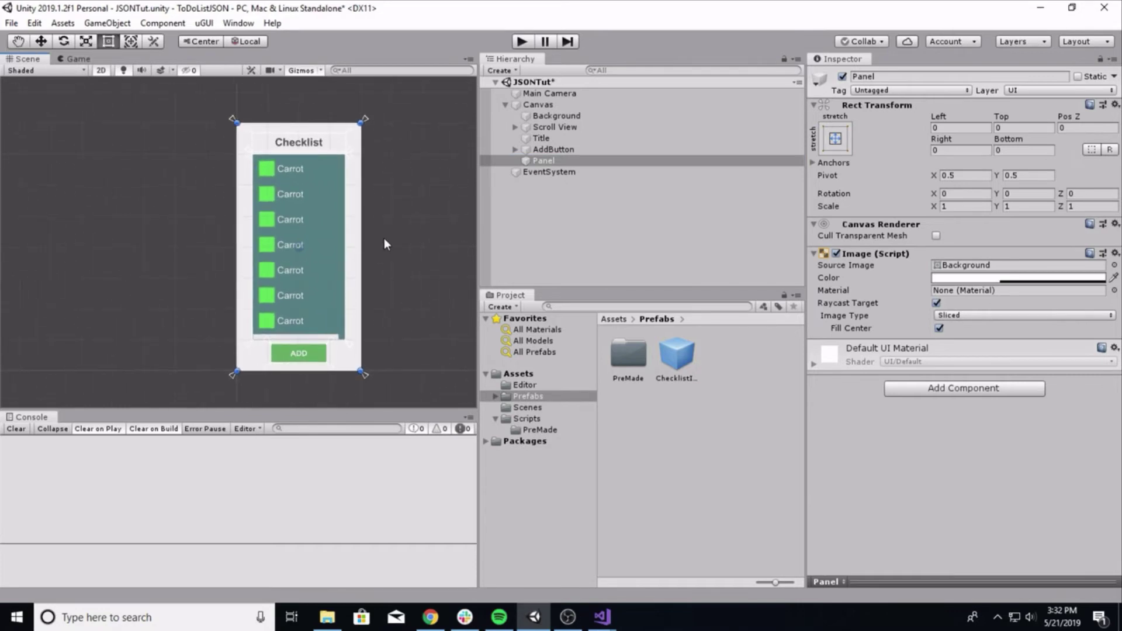
Step: Rename the new Panel object as AddPanel
click(915, 74)
text(Add)
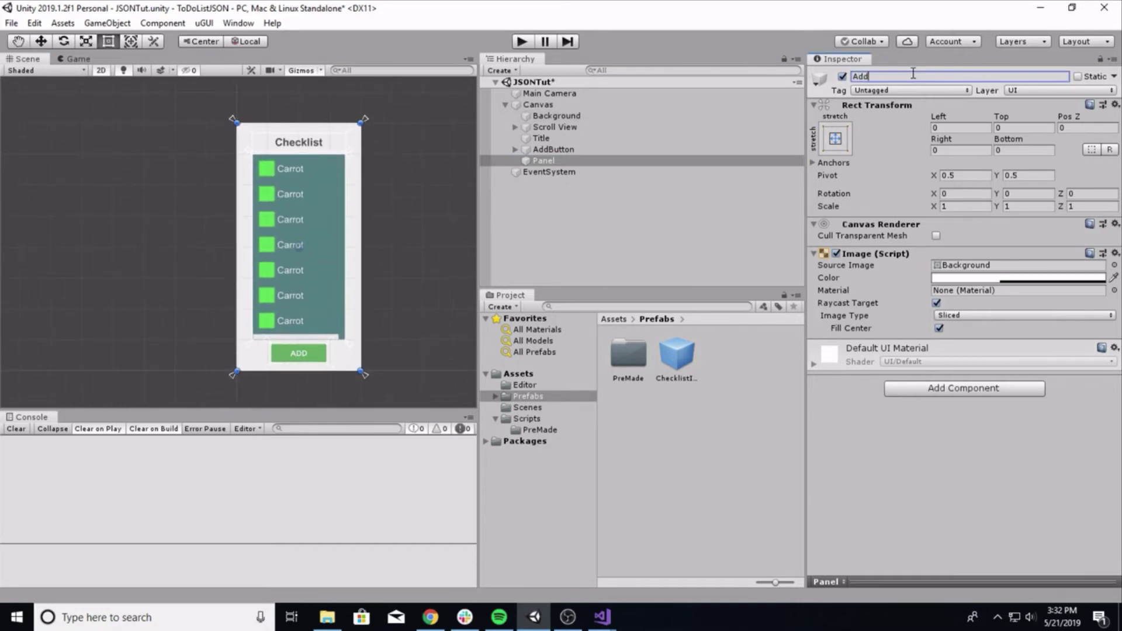
text(Panel)
key(Return)
Step: Create a second UI Panel and nest it as a child of AddPanel
scroll(313, 153, up, 2)
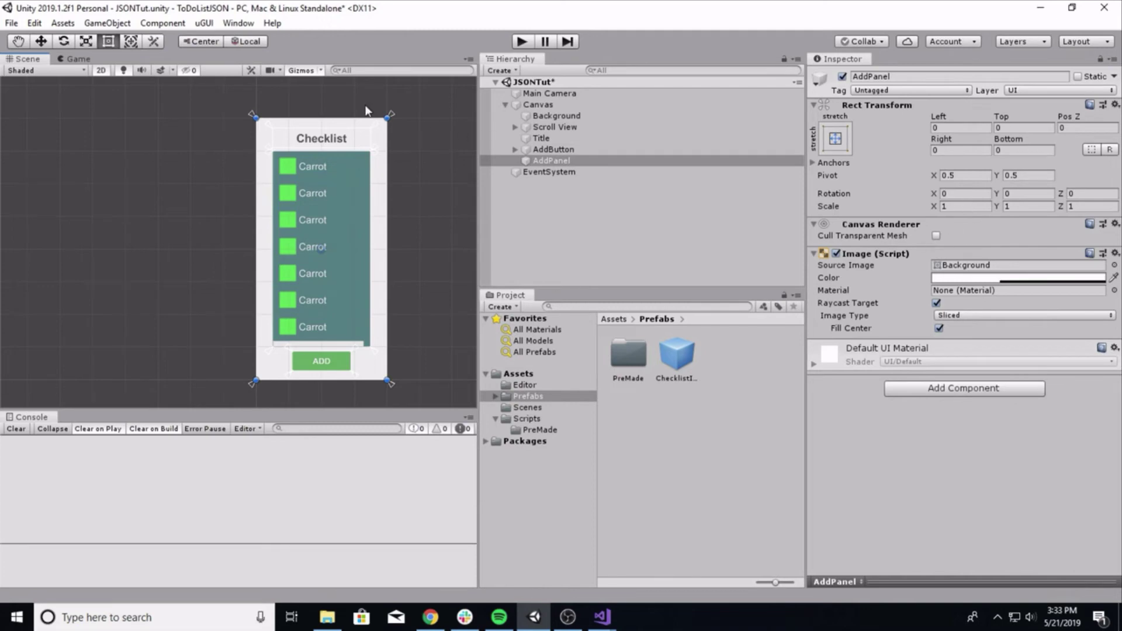
click(108, 23)
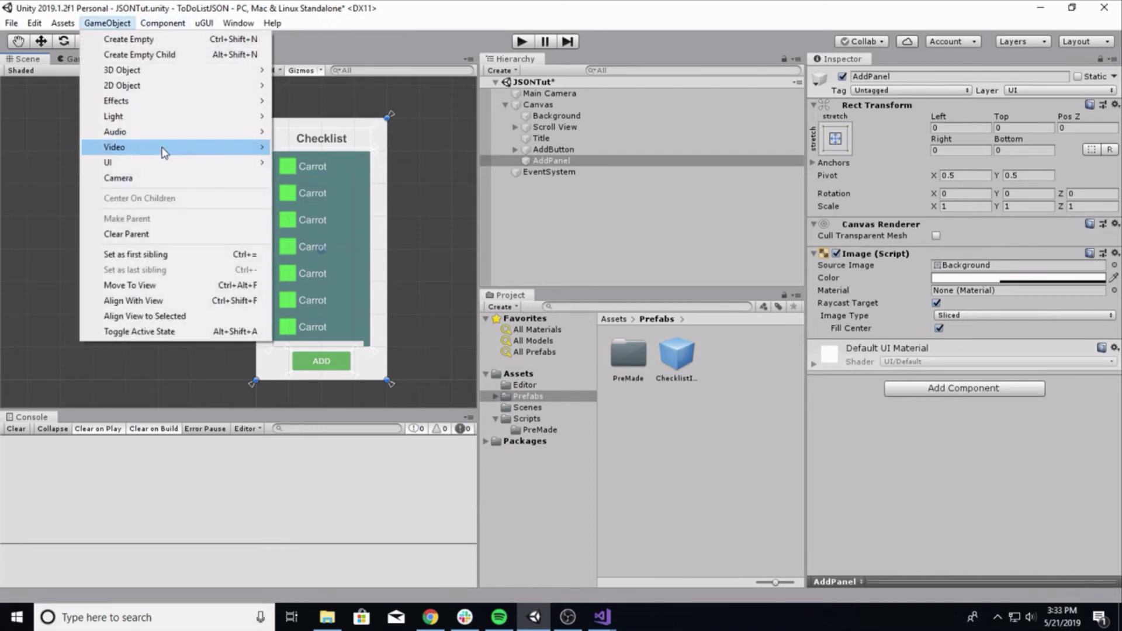
mouse_move(175, 163)
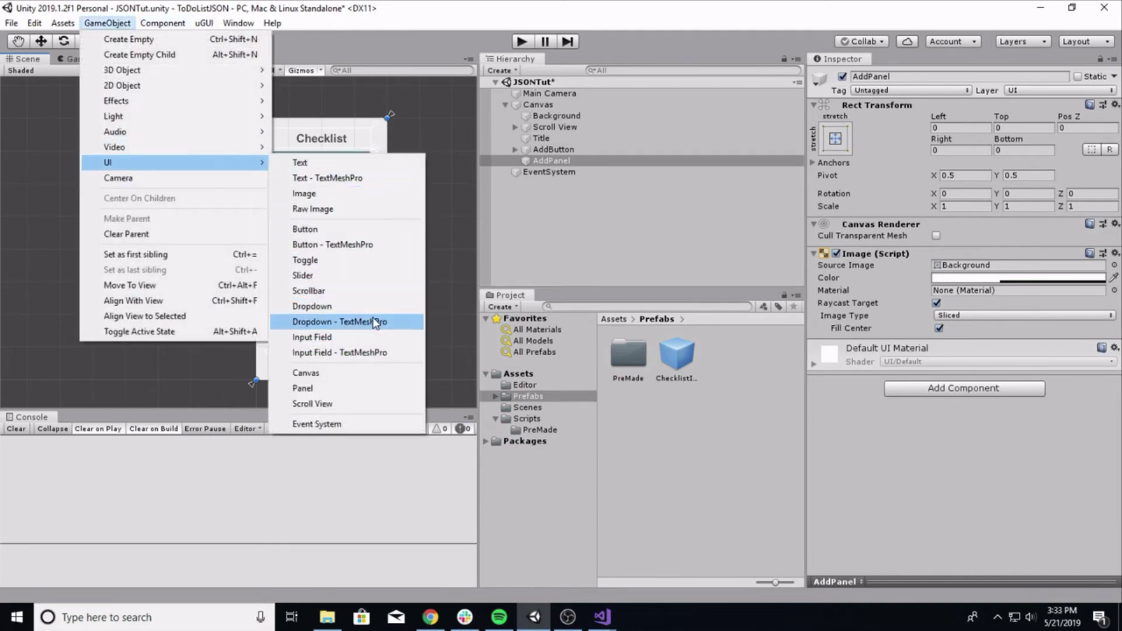
click(350, 390)
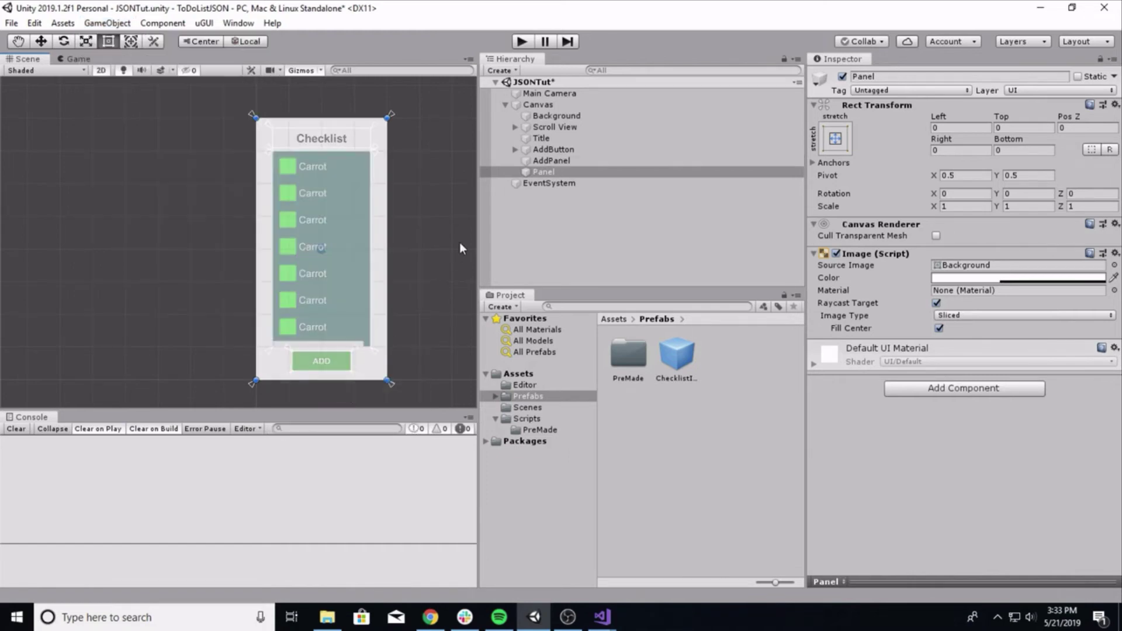
drag(562, 174, 551, 162)
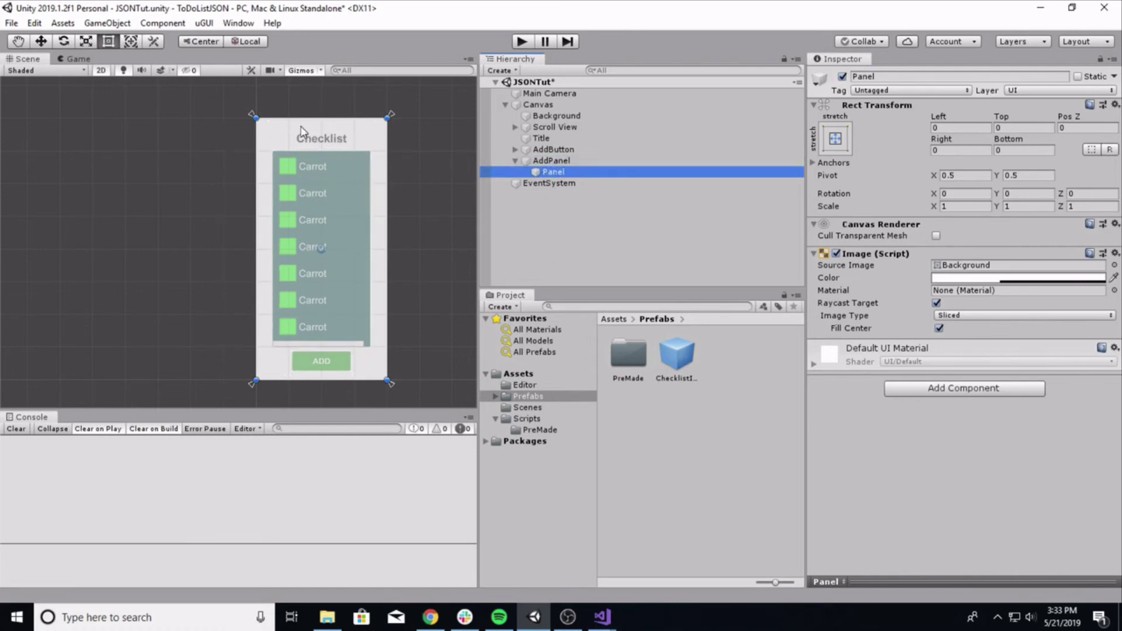
Step: Shrink the nested Panel to margins of about 49 left, 99 top, 54 right and 103 bottom, roughly covering the item list
drag(312, 120, 308, 156)
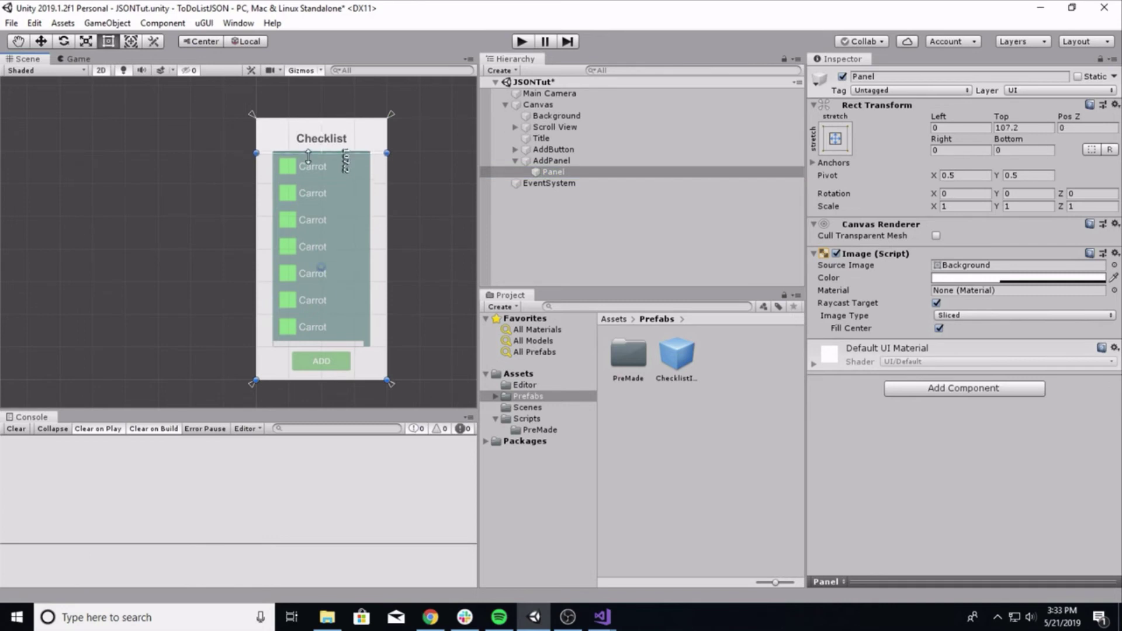
drag(310, 380, 316, 345)
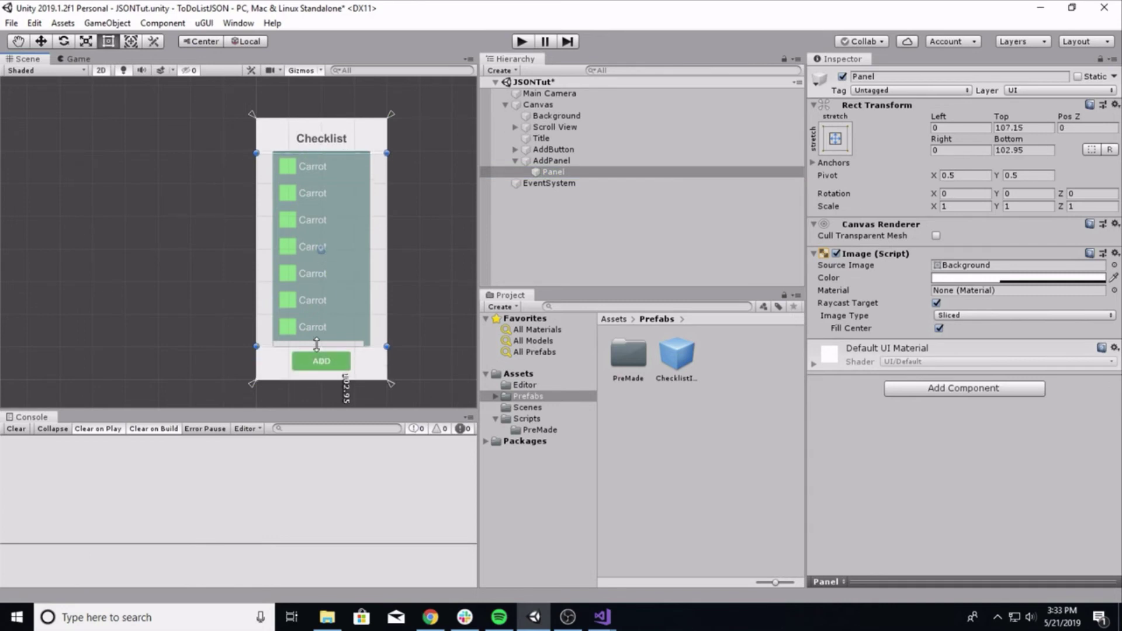
drag(326, 155, 326, 151)
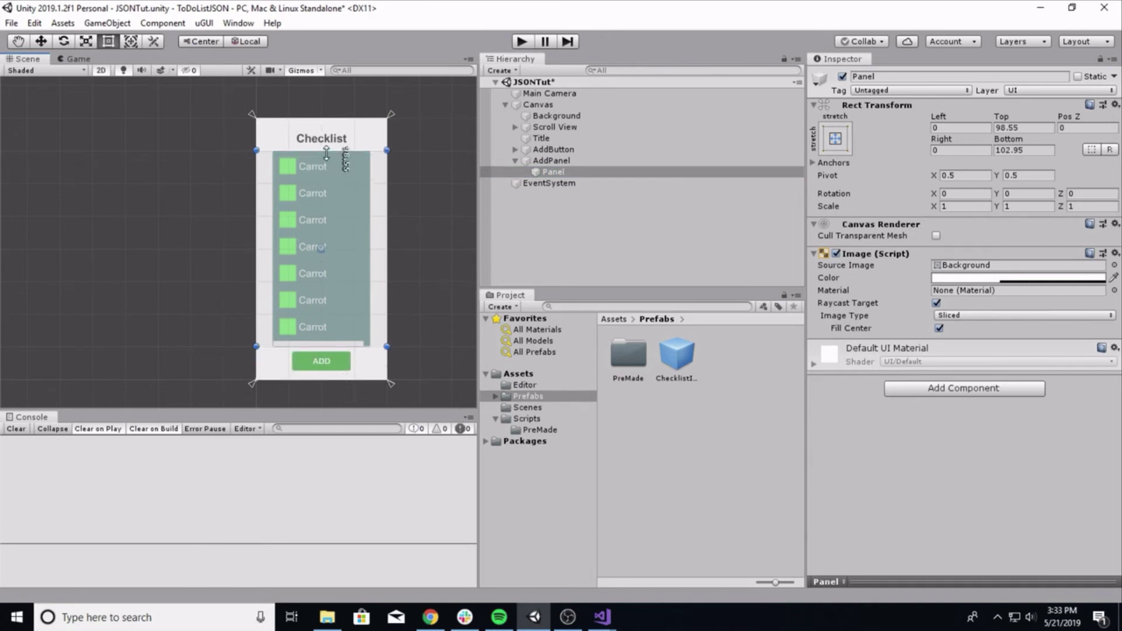
drag(255, 196, 270, 196)
drag(386, 197, 369, 198)
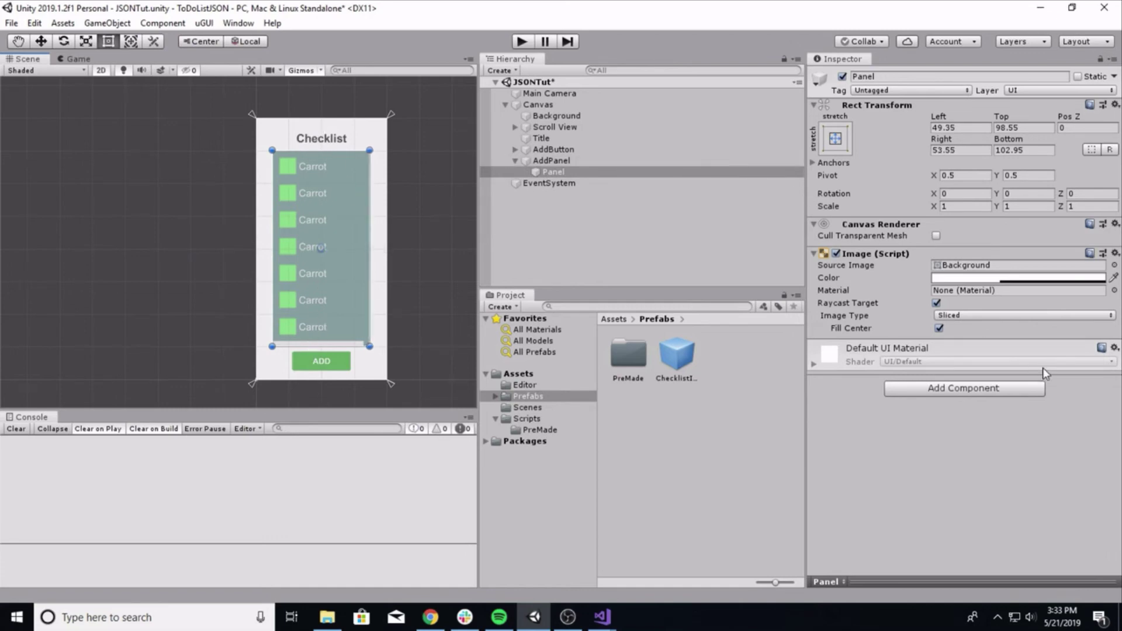
Step: Make the nested Panel's white image colour fully opaque with an alpha of 255
click(997, 279)
drag(64, 290, 169, 295)
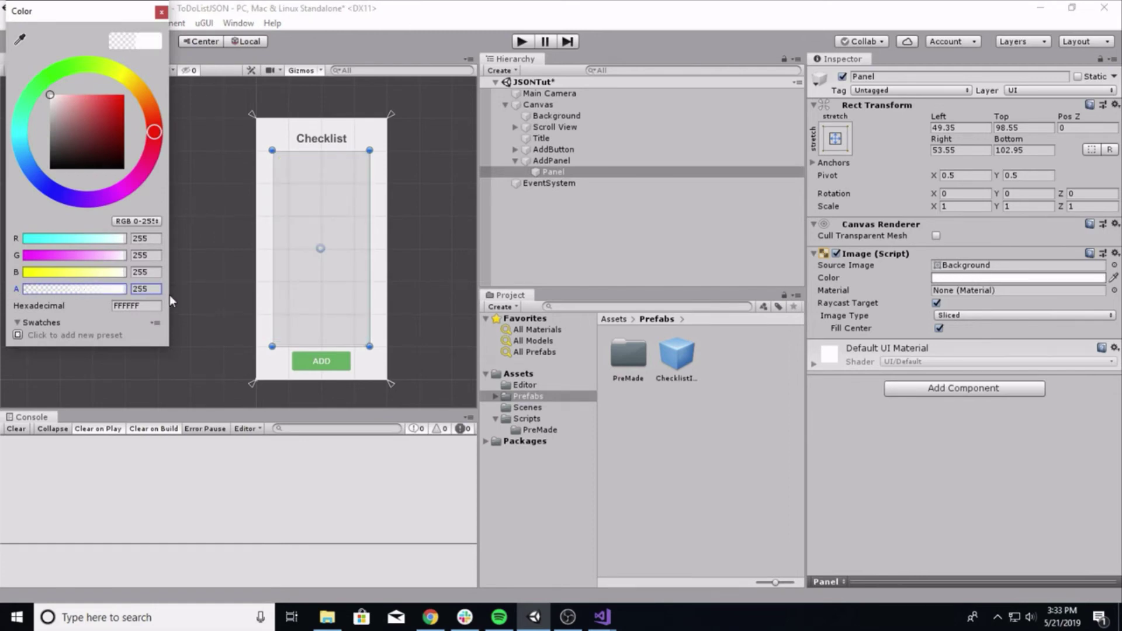
click(161, 12)
Step: Widen the nested Panel slightly so that its right margin is about 51
scroll(317, 280, up, 3)
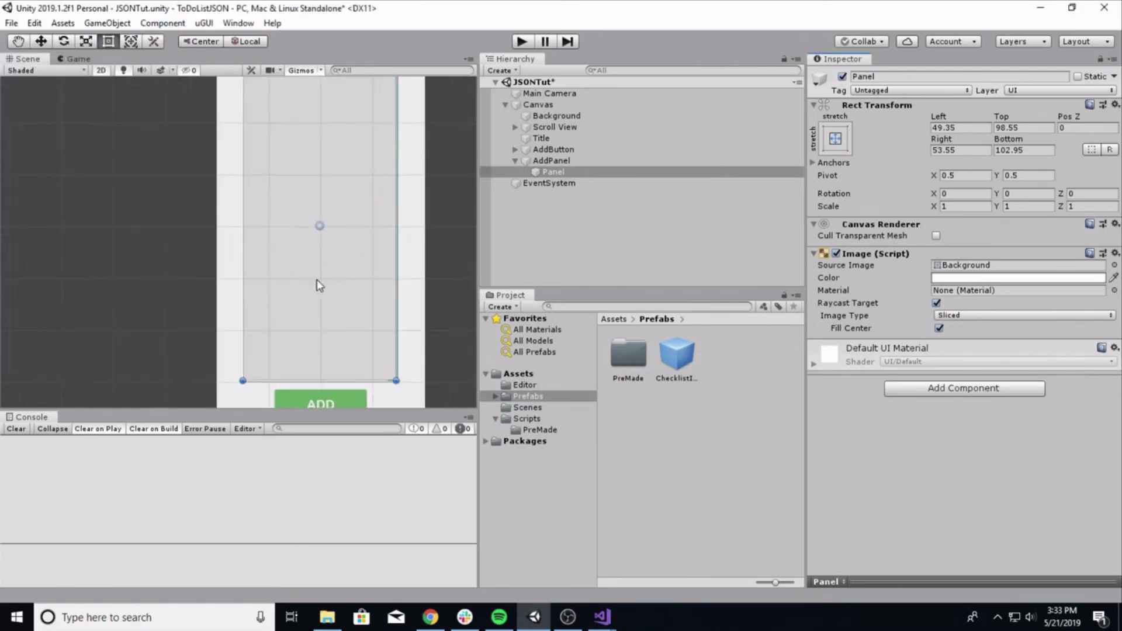
scroll(311, 293, down, 3)
drag(354, 233, 355, 234)
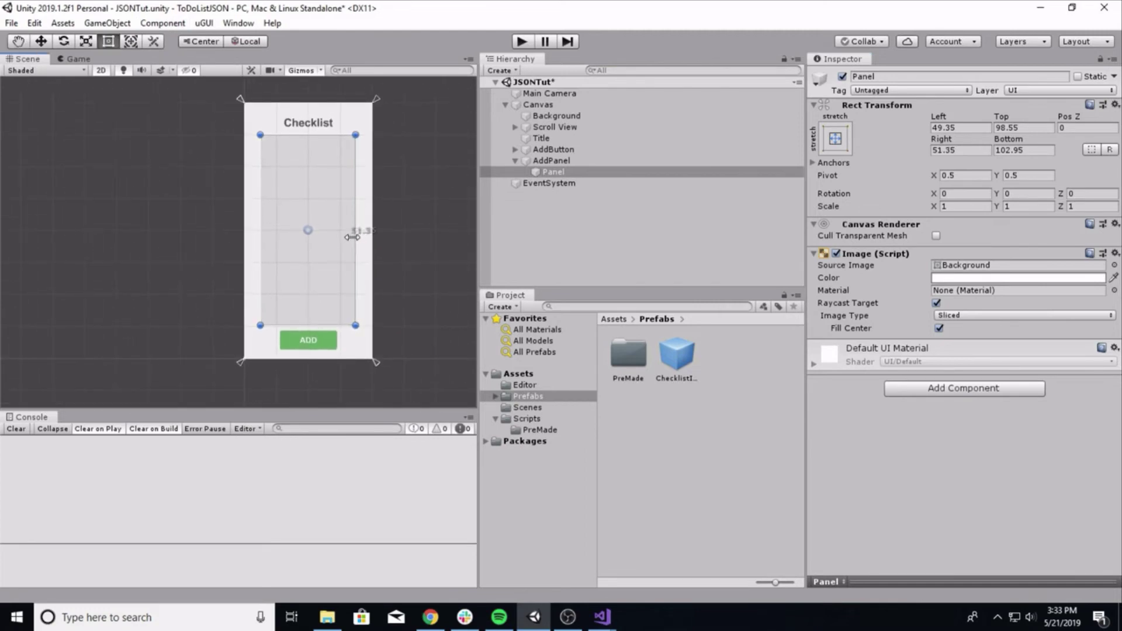
Step: Snap the nested Panel's anchors to its corners and set its top and bottom offsets to 0
scroll(252, 237, up, 2)
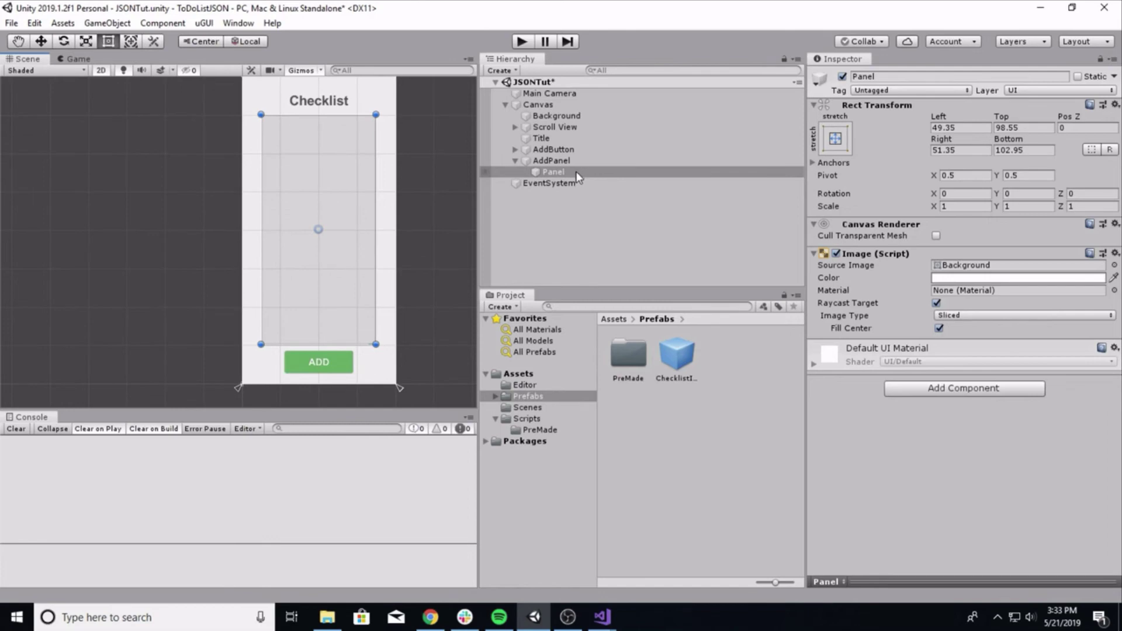
click(204, 24)
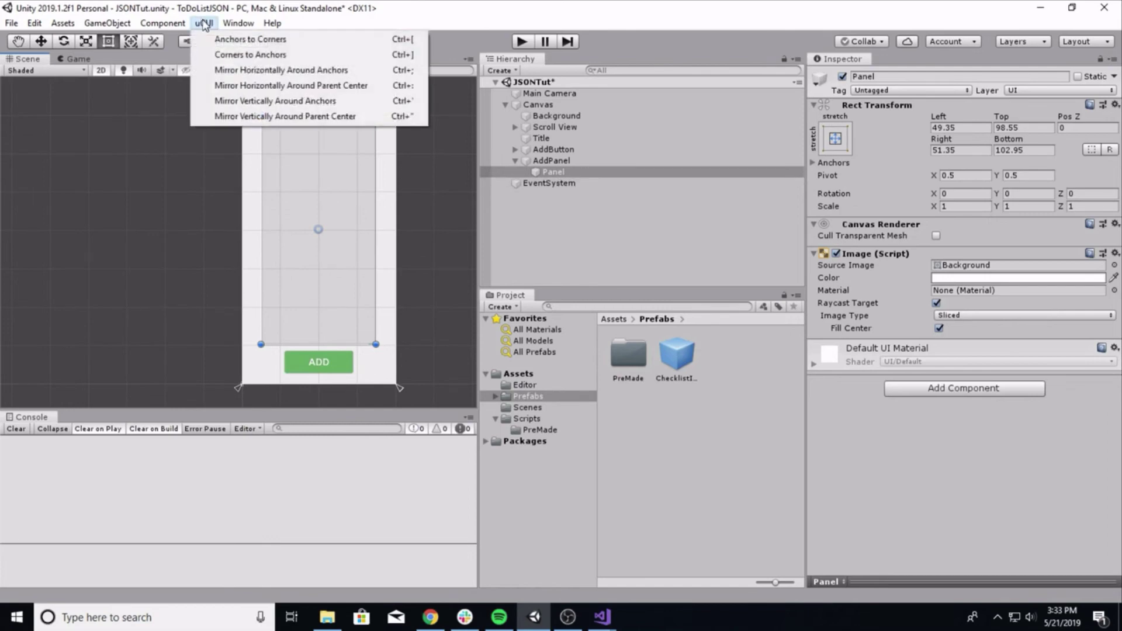
click(250, 39)
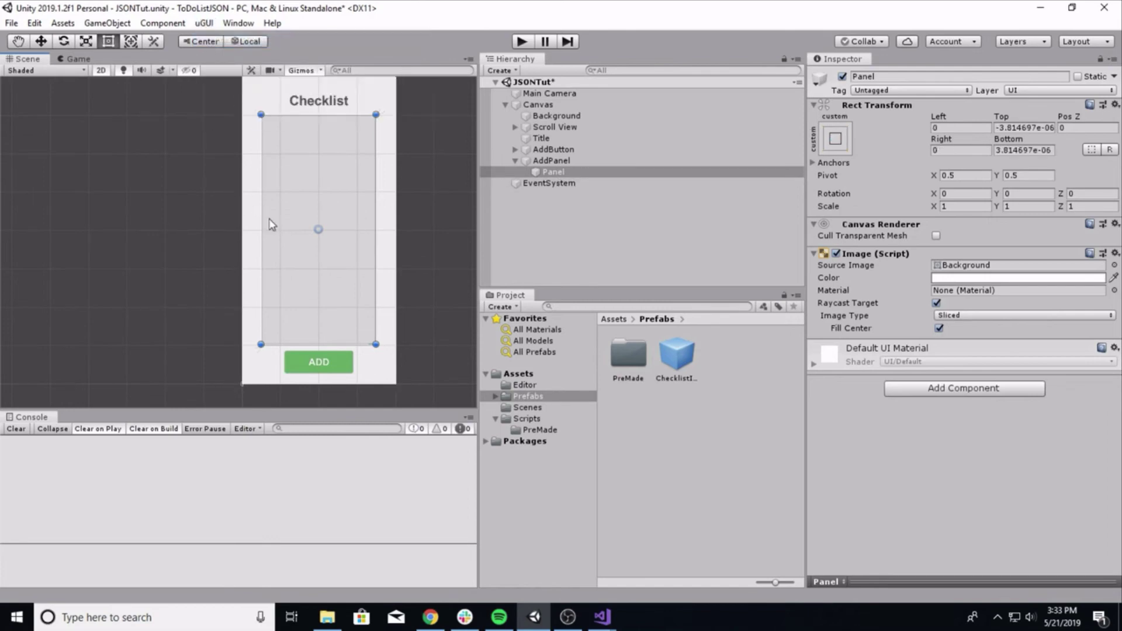
click(567, 170)
click(1024, 127)
text(0)
click(1036, 149)
text(0)
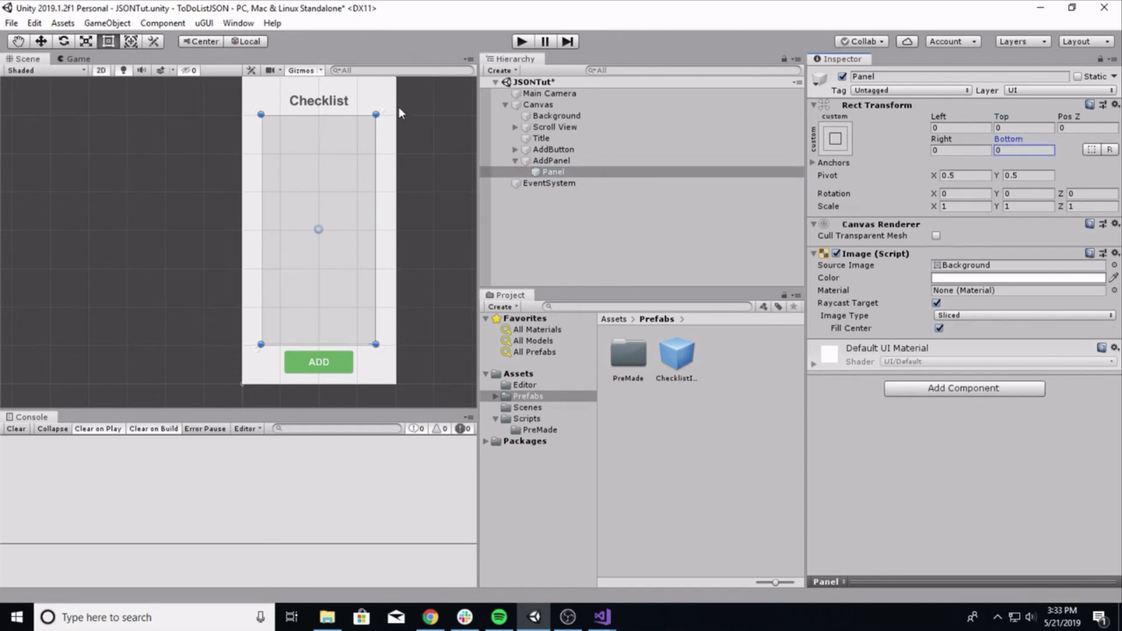
Step: Add a UI Text to the Canvas and place it near the nested Panel's upper edge, at about X 0, Y 266
click(108, 22)
mouse_move(156, 171)
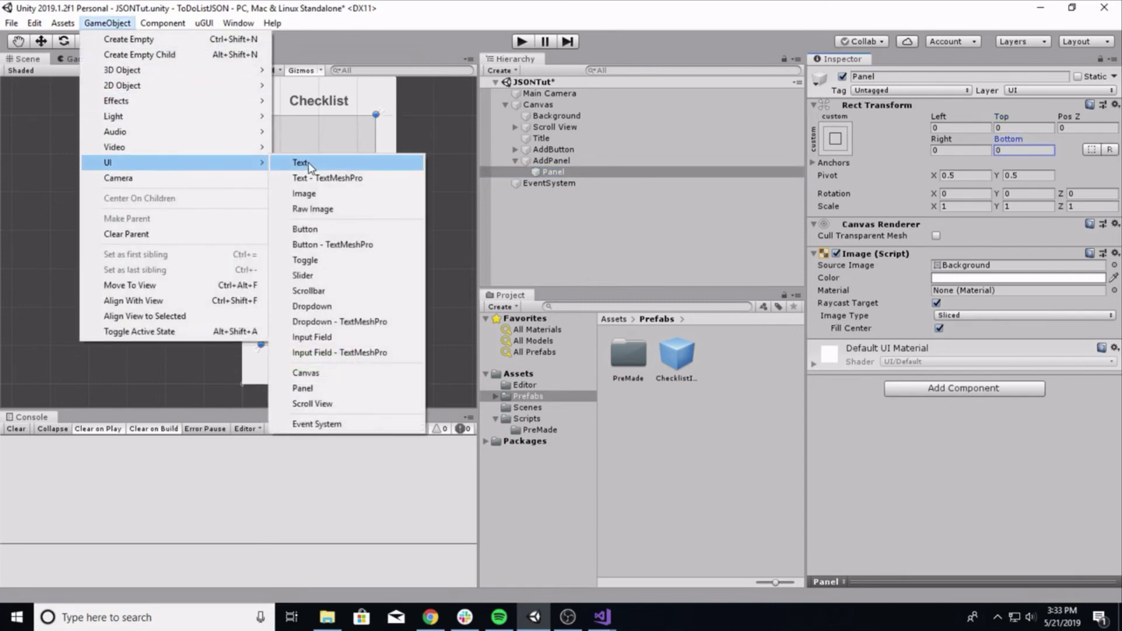
click(300, 162)
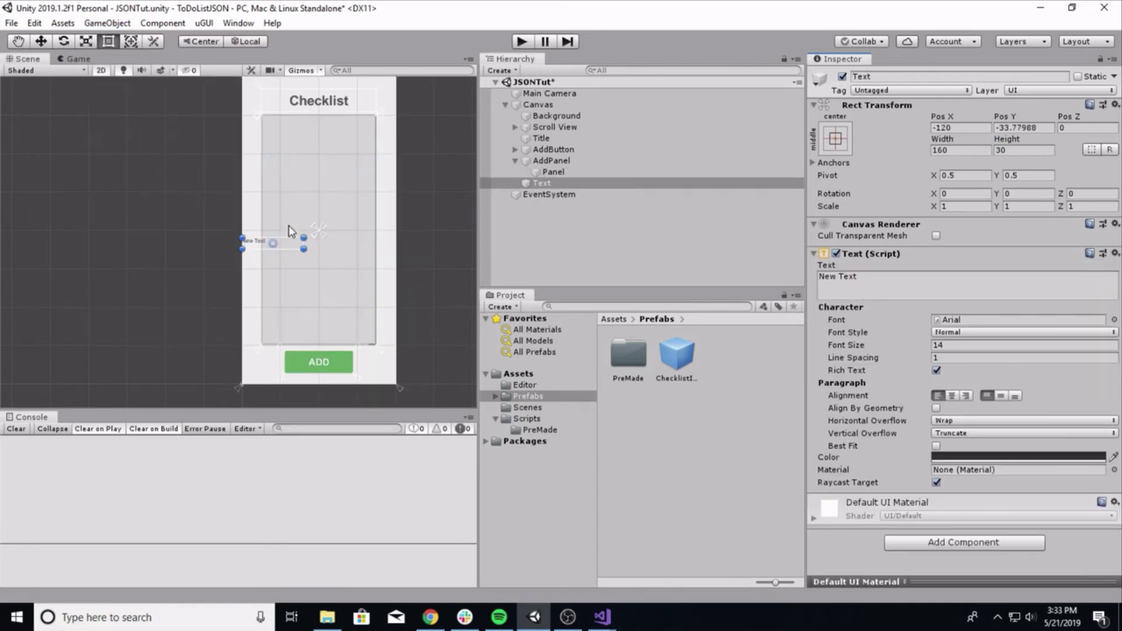
drag(284, 235, 310, 125)
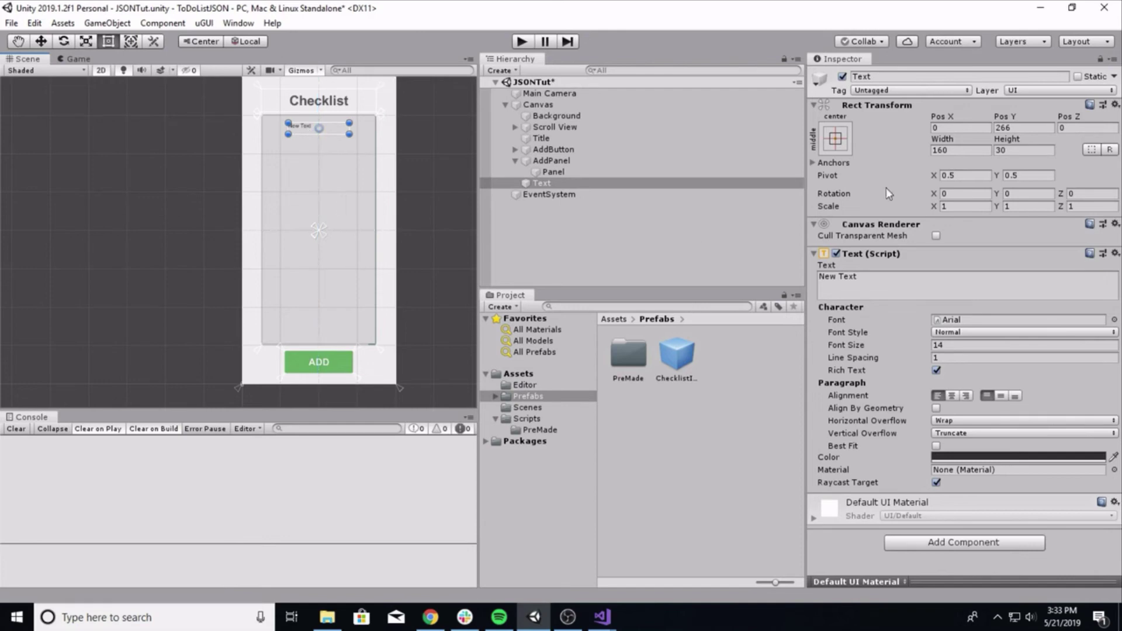
Step: Set the new Text's width to 200 and height to 50
click(974, 151)
text(2)
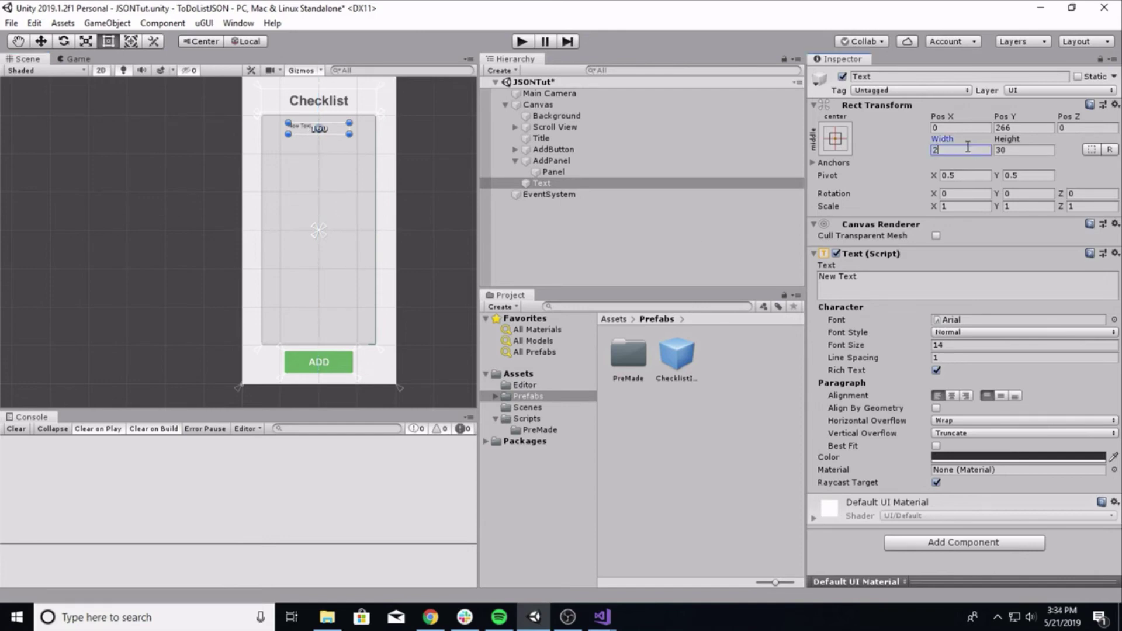
text(00)
click(1027, 151)
text(50)
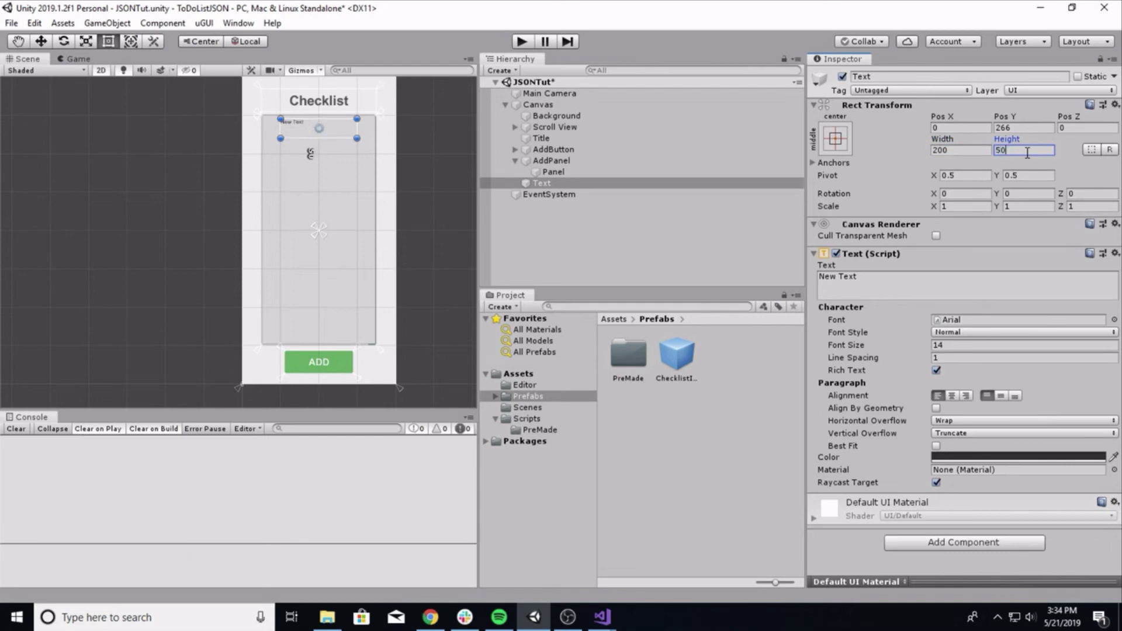
Step: Centre the Text horizontally and vertically, change its content to "Add Item" and make it bold
click(952, 396)
click(1001, 397)
click(915, 295)
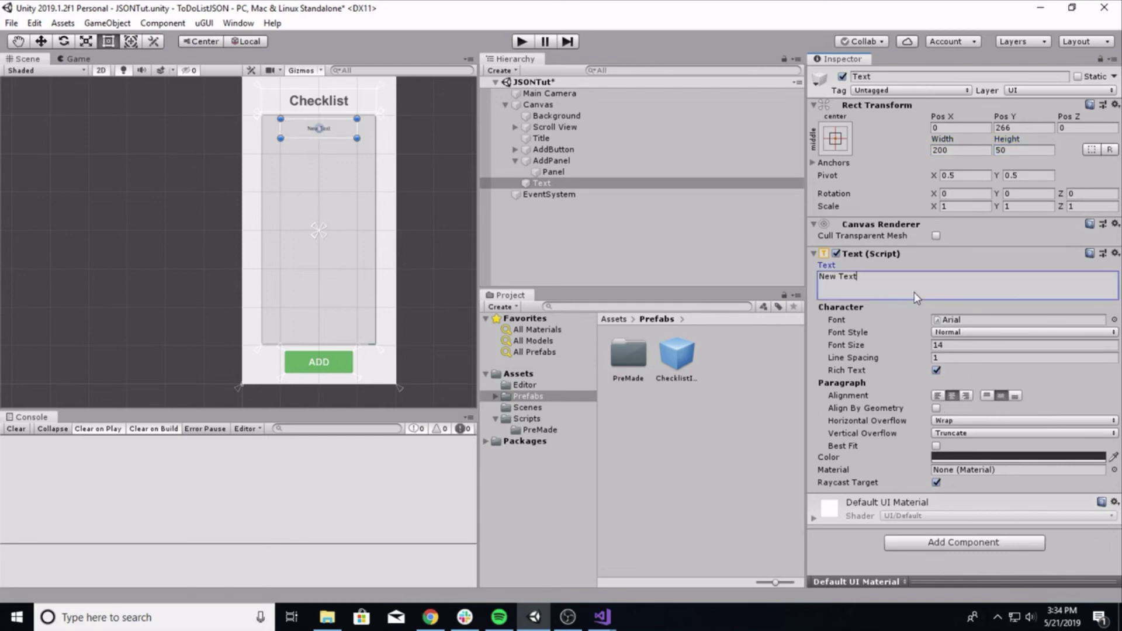
text(Add Item)
click(962, 334)
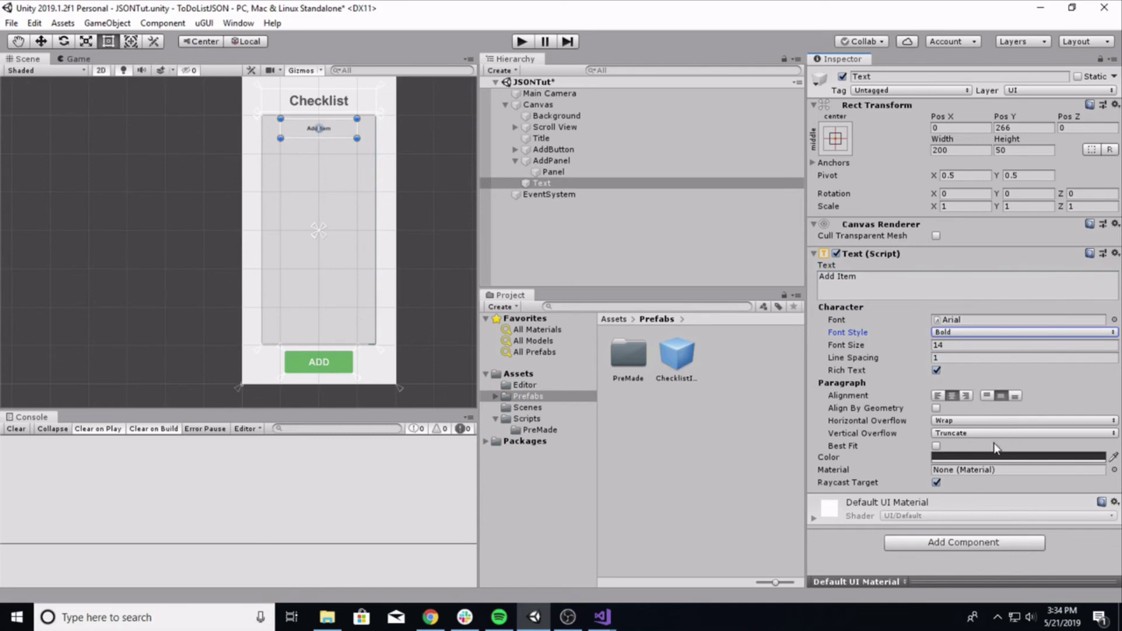
Step: Change the Add Item text's colour to black (000000)
click(982, 457)
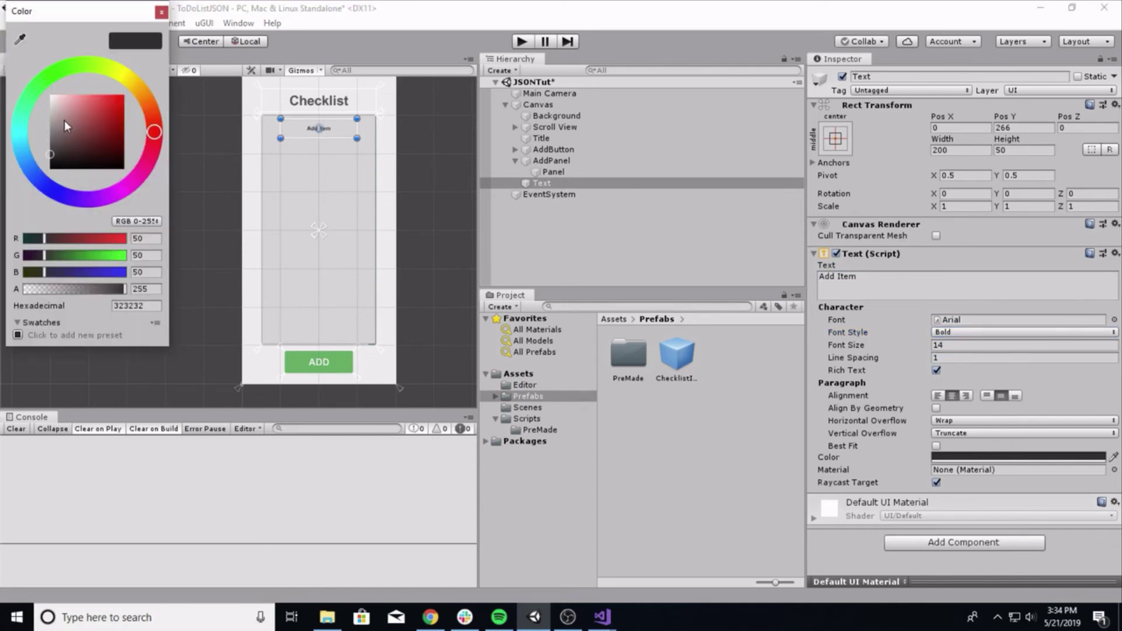
mouse_move(65, 120)
mouse_down()
mouse_move(27, 99)
mouse_move(22, 186)
mouse_up()
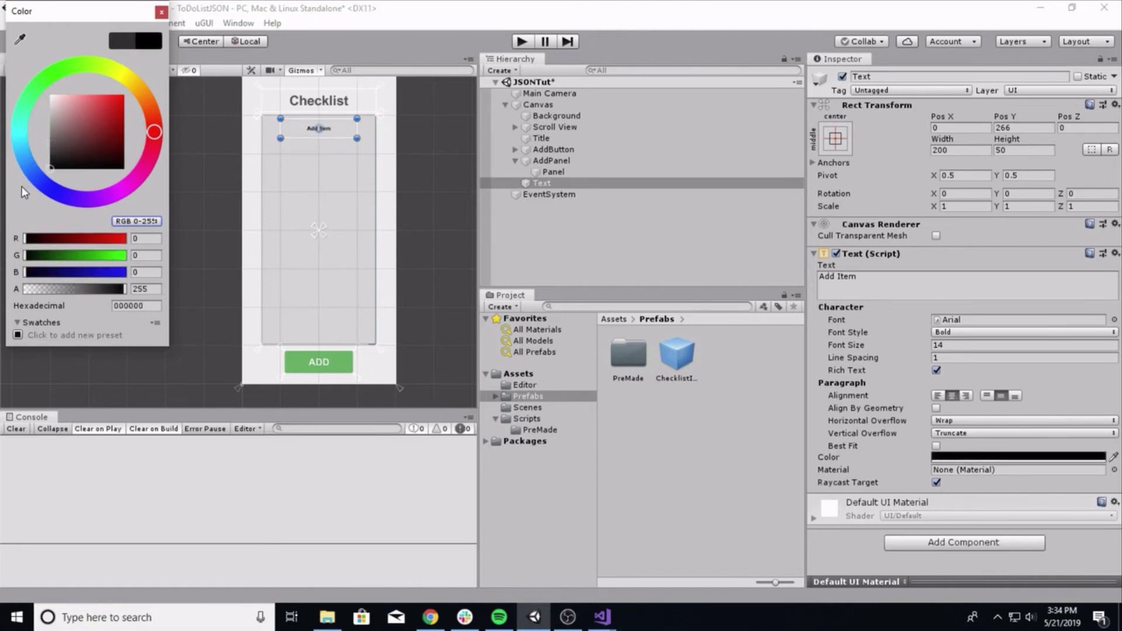
click(162, 12)
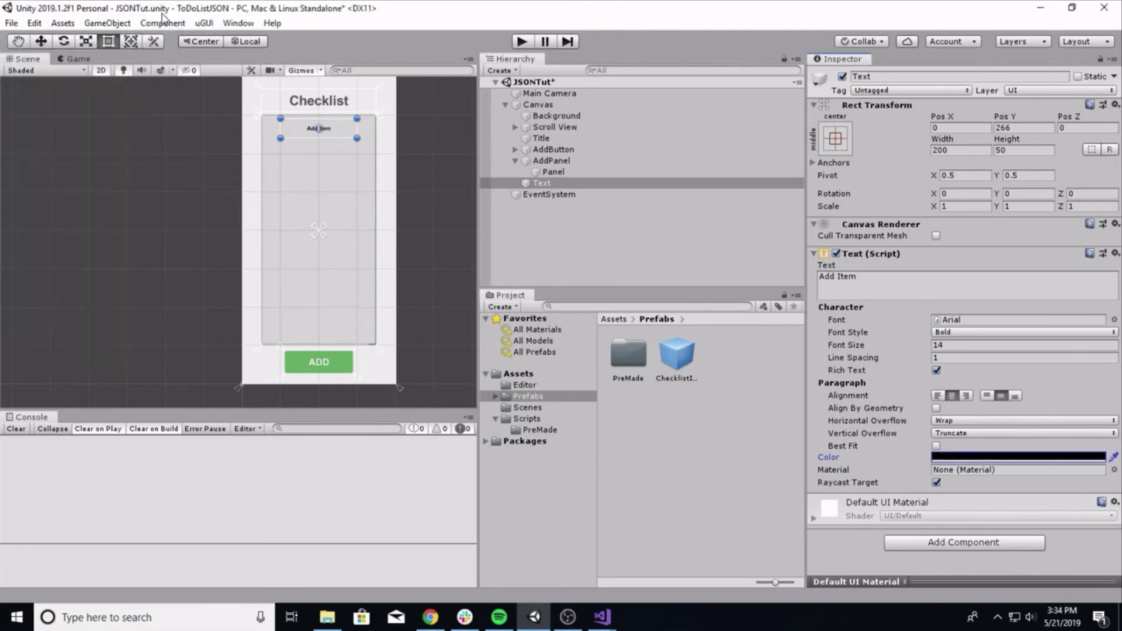
Step: Set the Add Item text's font size to 30 and snap its anchors to its corners
click(943, 345)
text(30)
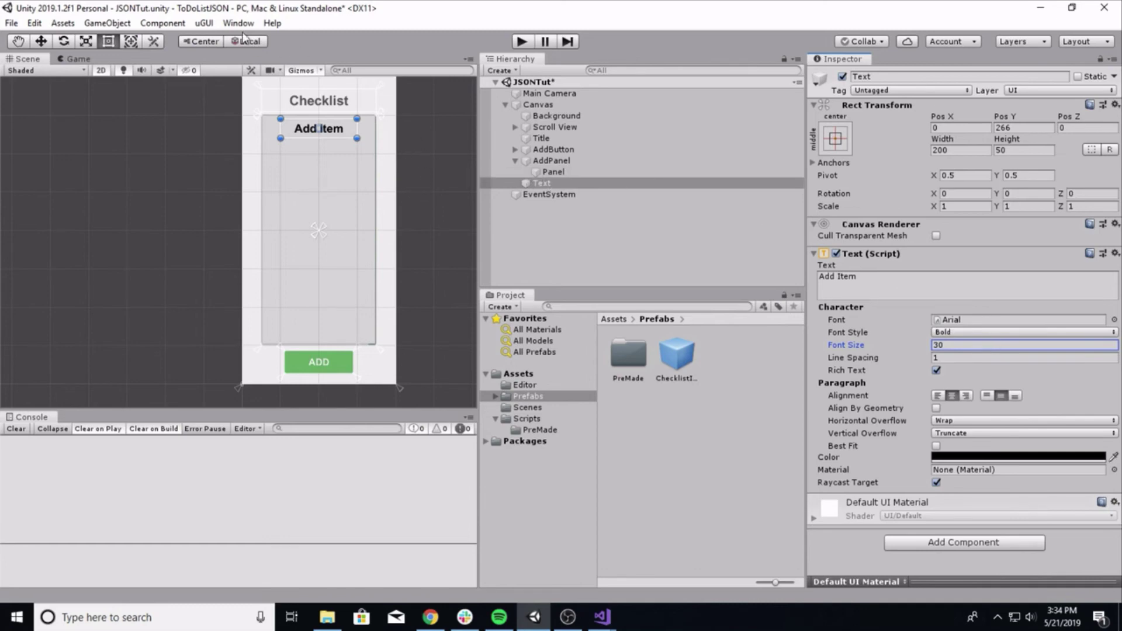
click(204, 23)
click(215, 41)
Step: Add a UI Input Field to the Canvas and place it centred below the Add Item heading, at about X 0, Y 147
click(107, 23)
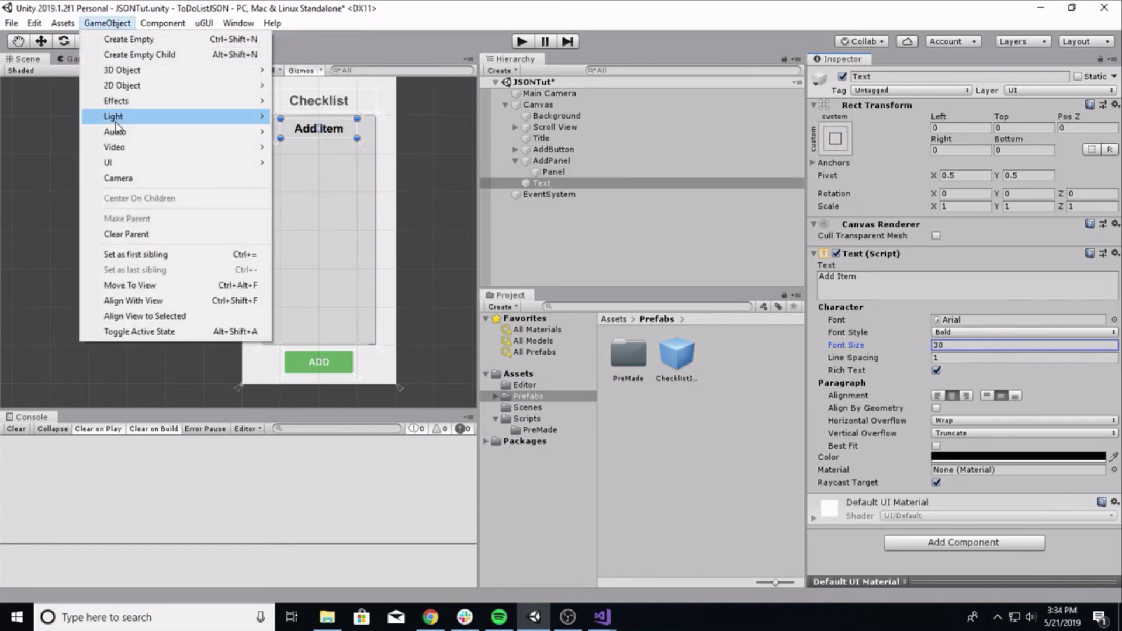
mouse_move(116, 163)
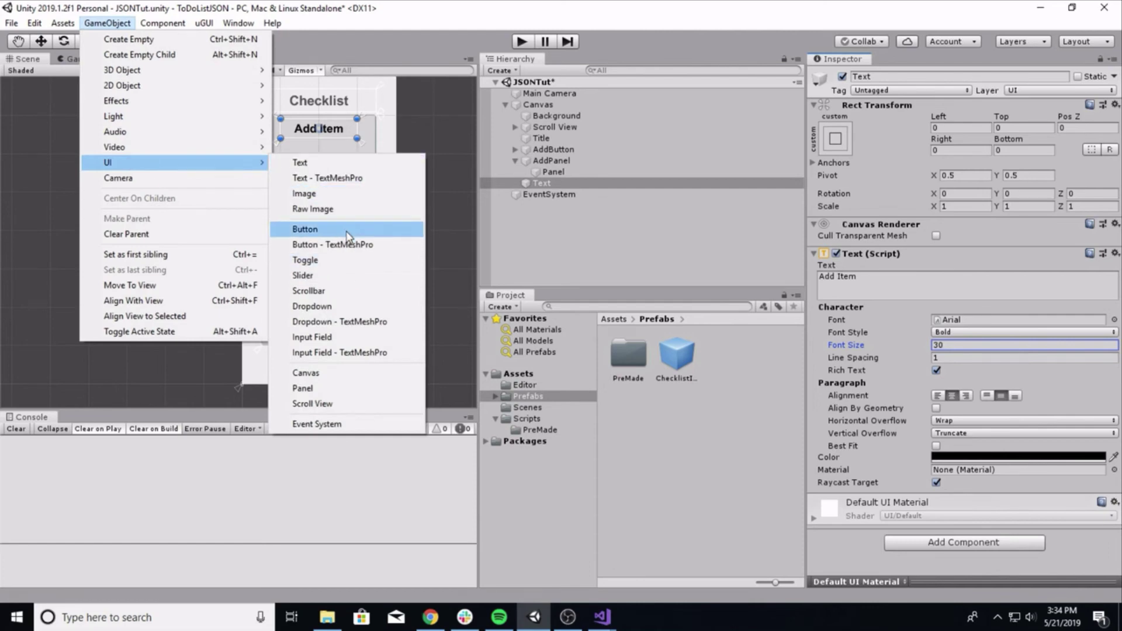
click(316, 338)
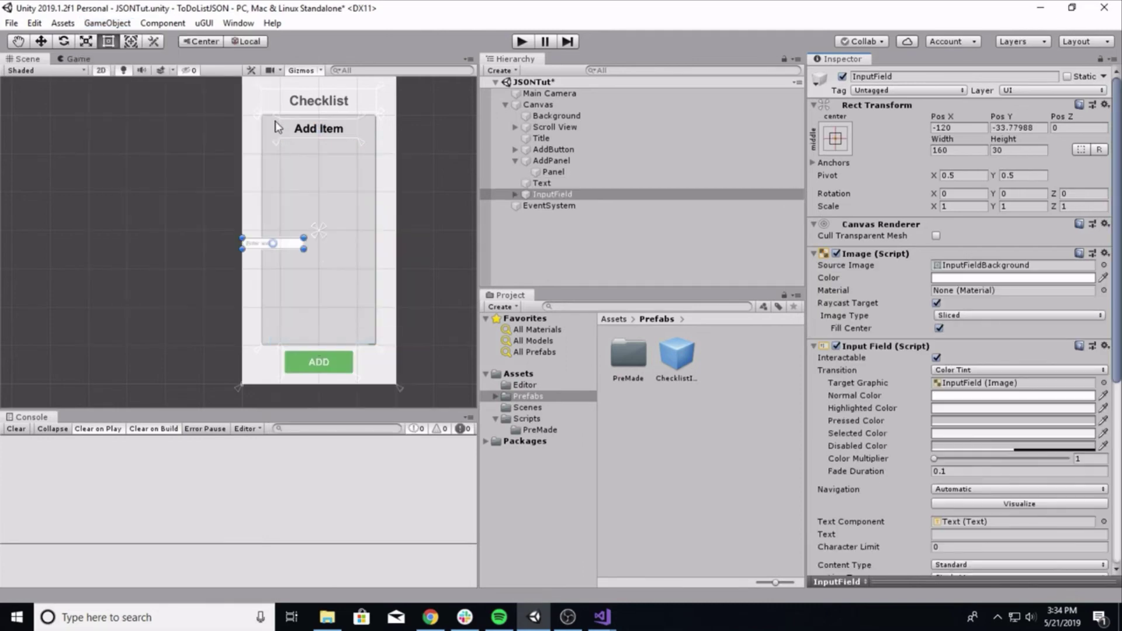
drag(259, 246, 306, 173)
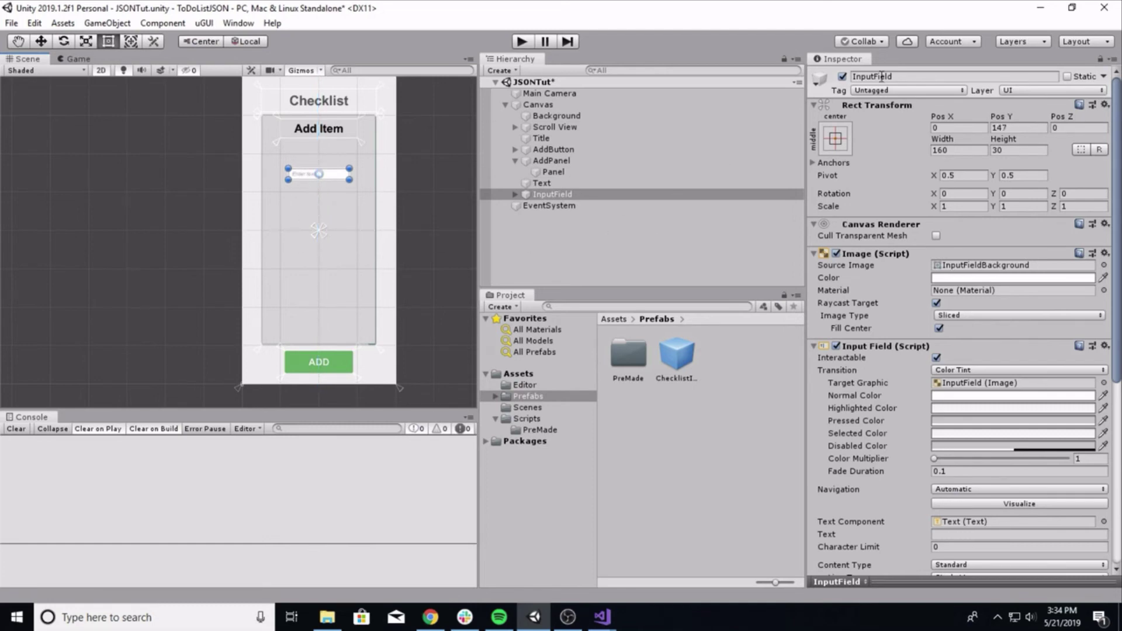
Step: Rename the input field as ItemNameInputField and move it up slightly to about Y 152
click(902, 77)
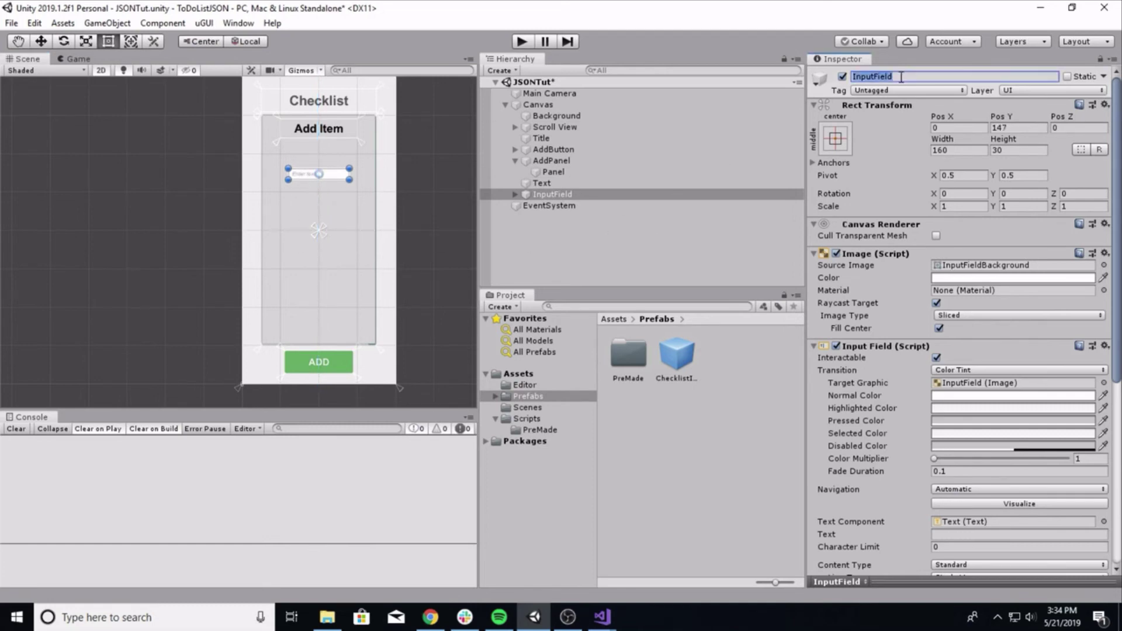
text(ItemName)
key(Return)
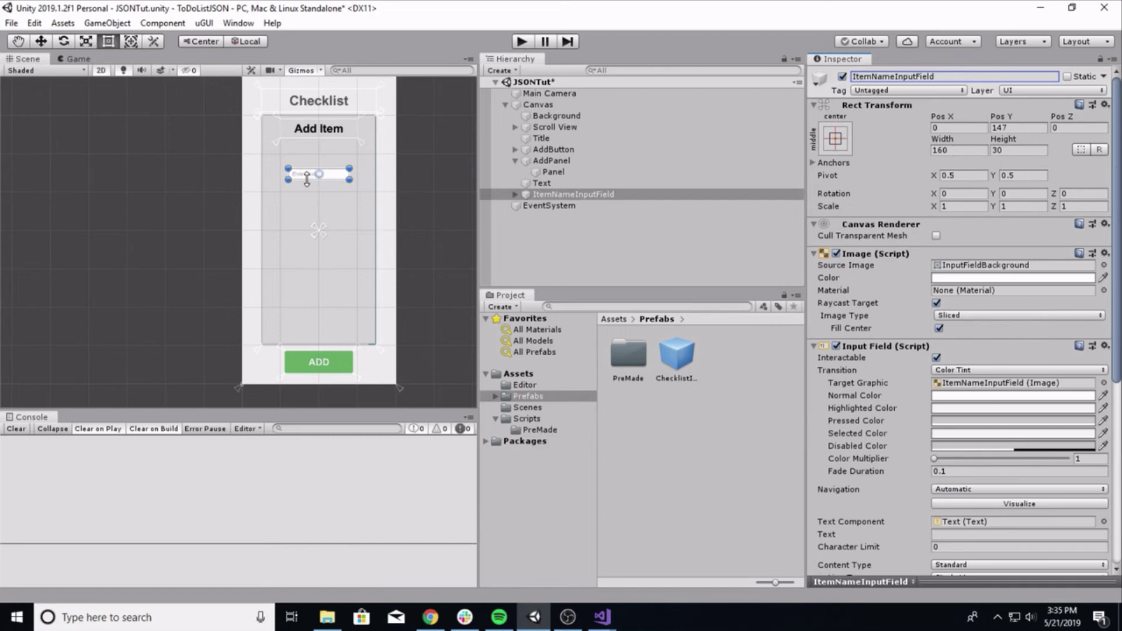
drag(308, 177, 309, 174)
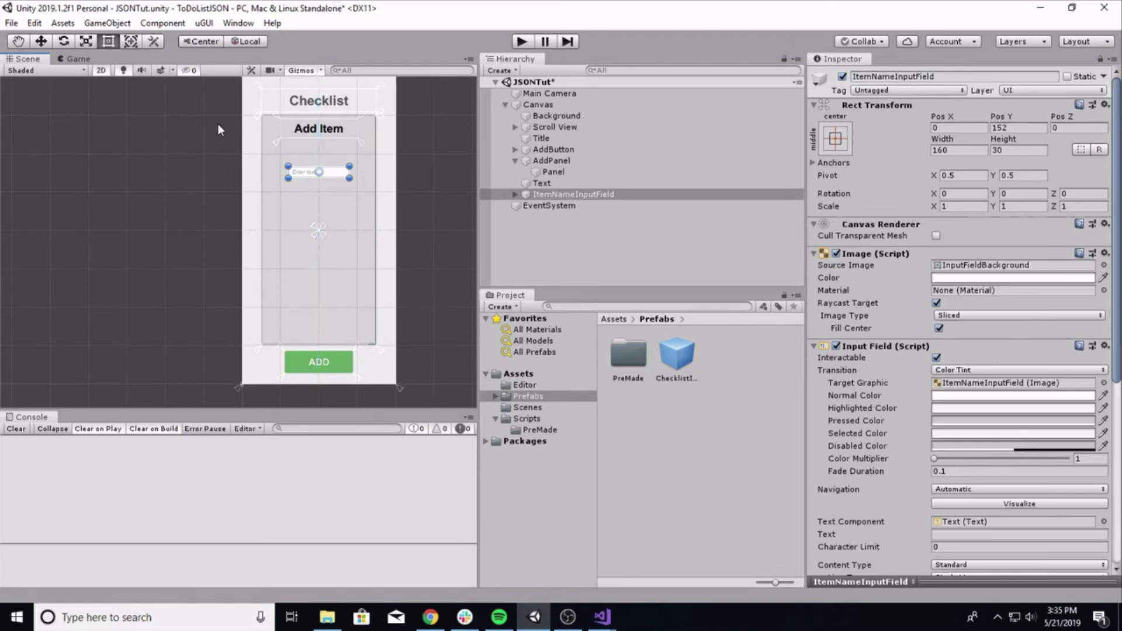
Step: Add another UI Text and place it directly above the input field, at about X 0, Y 191
click(107, 23)
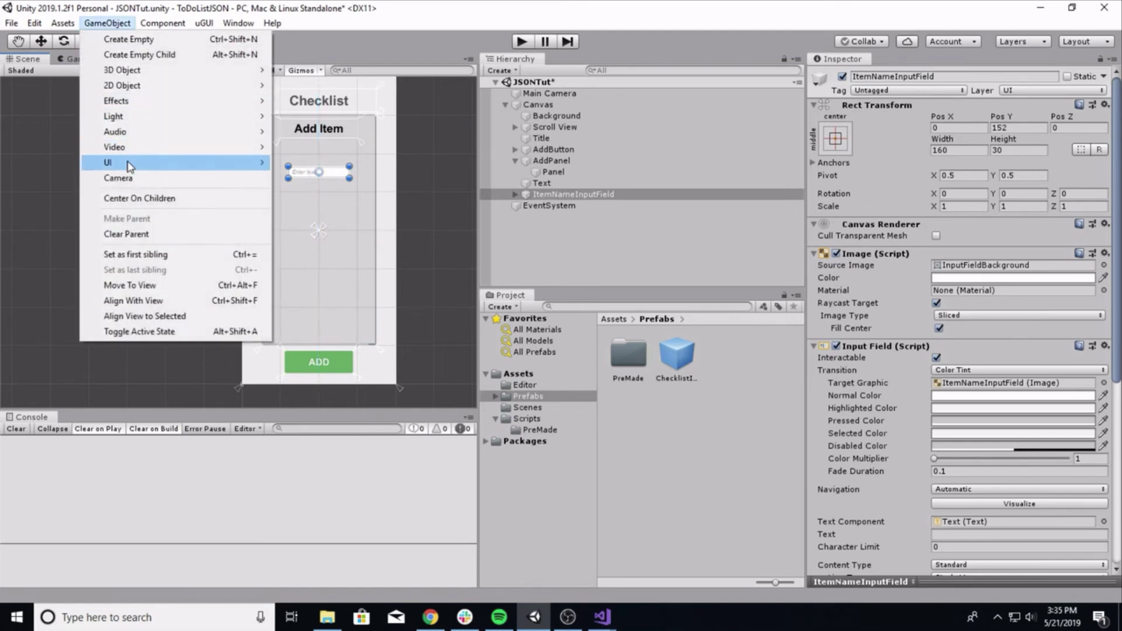
mouse_move(263, 163)
click(300, 163)
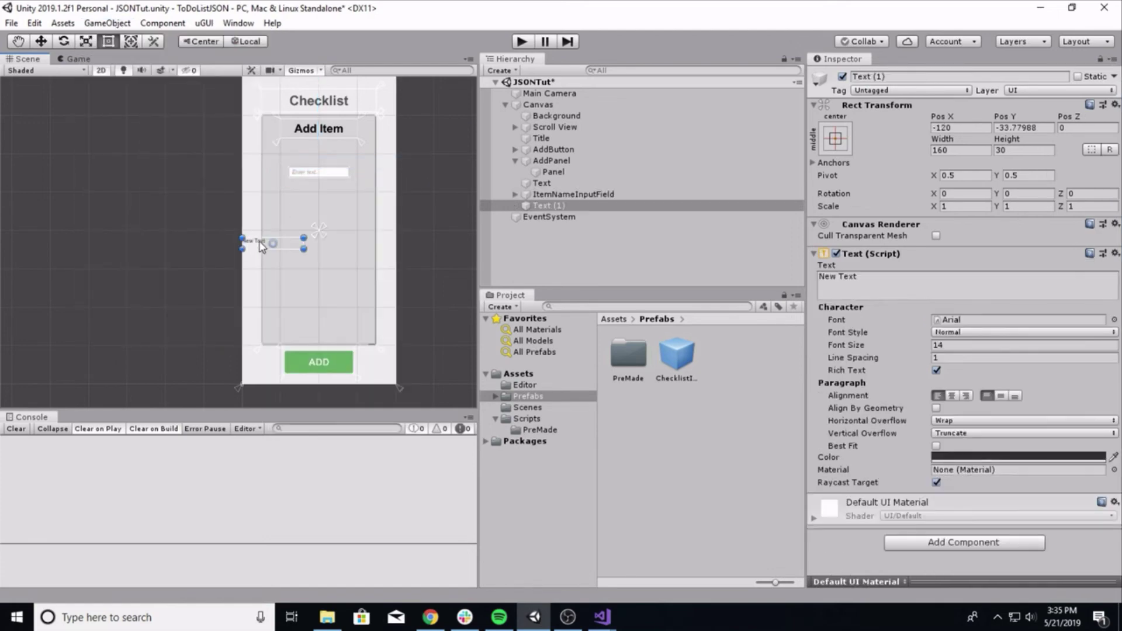
drag(299, 171, 305, 159)
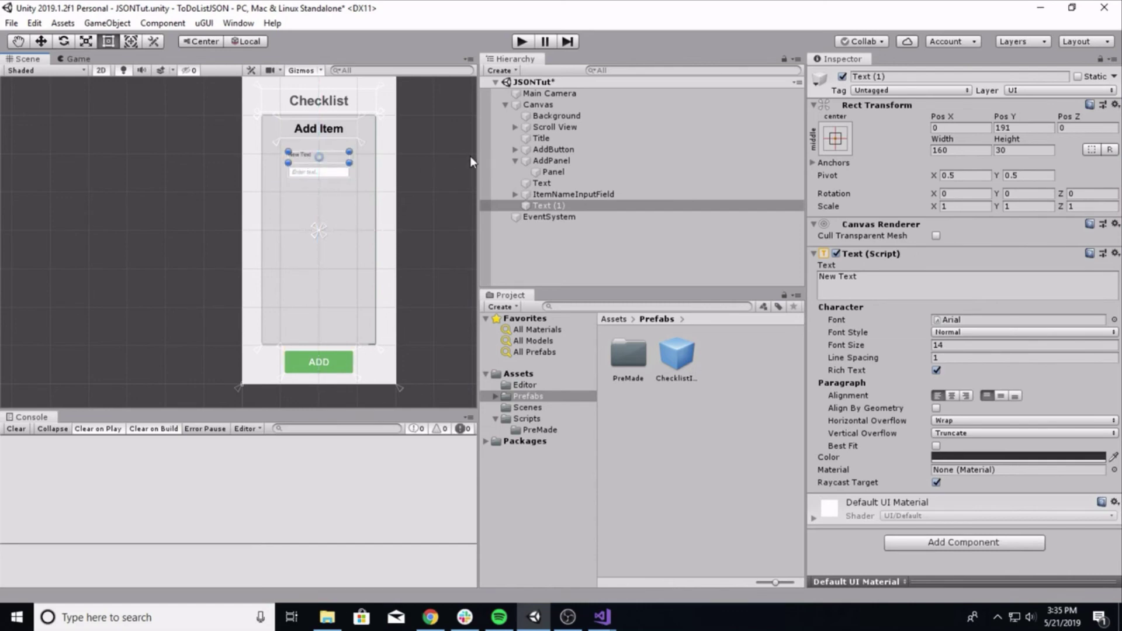
Step: Set the label's text to "Name", centre it horizontally and vertically, and set its font size to 20
click(863, 279)
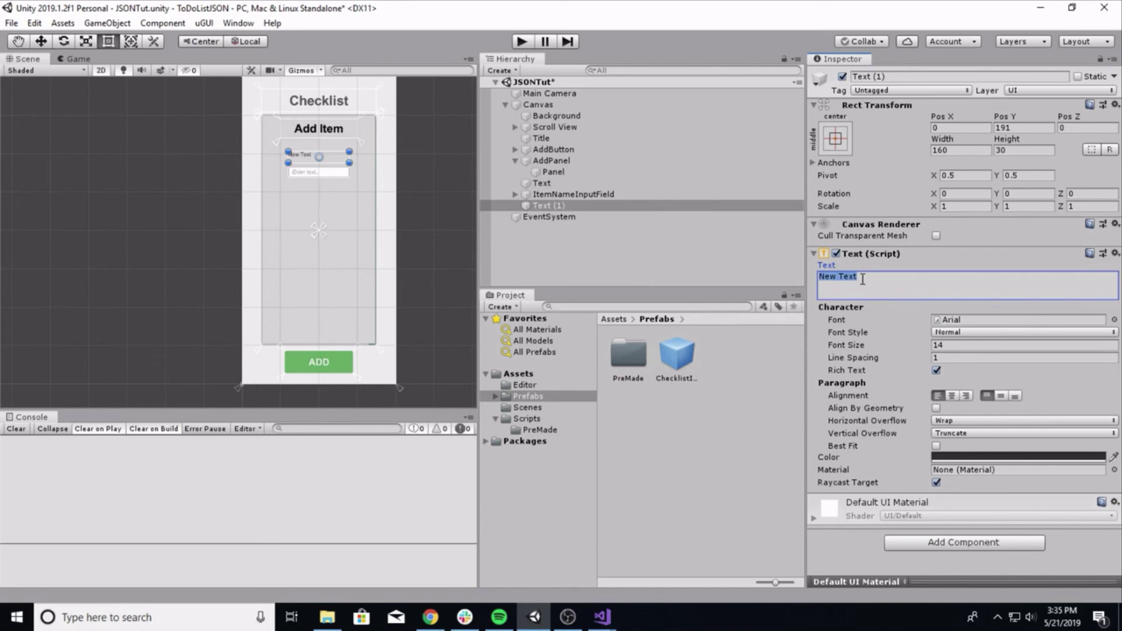
text(Name)
click(951, 396)
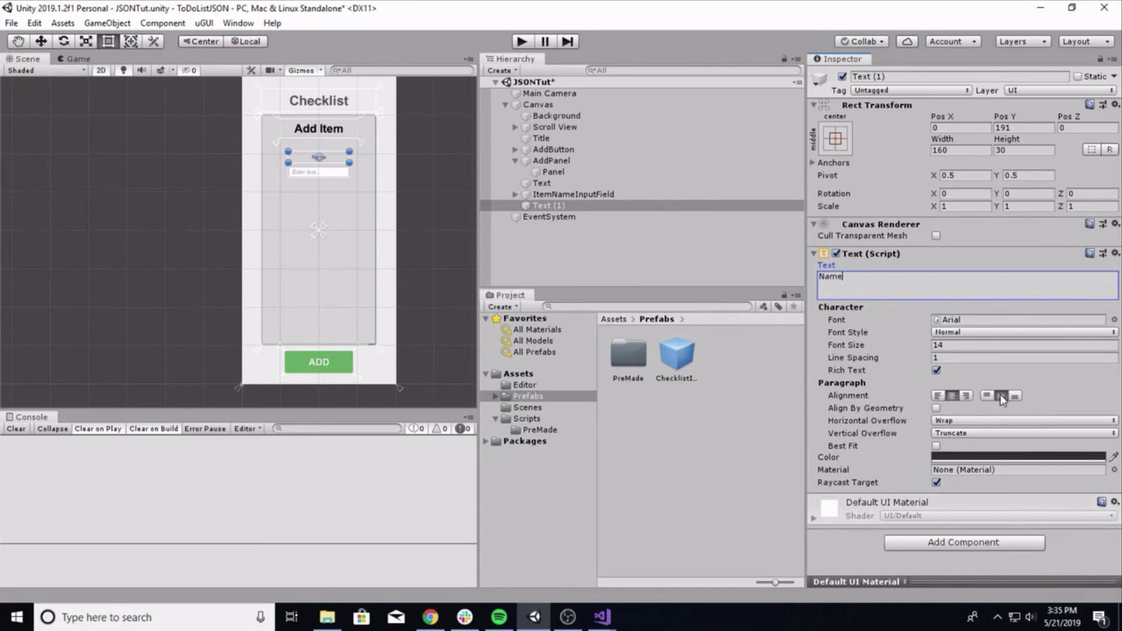
click(955, 345)
text(20)
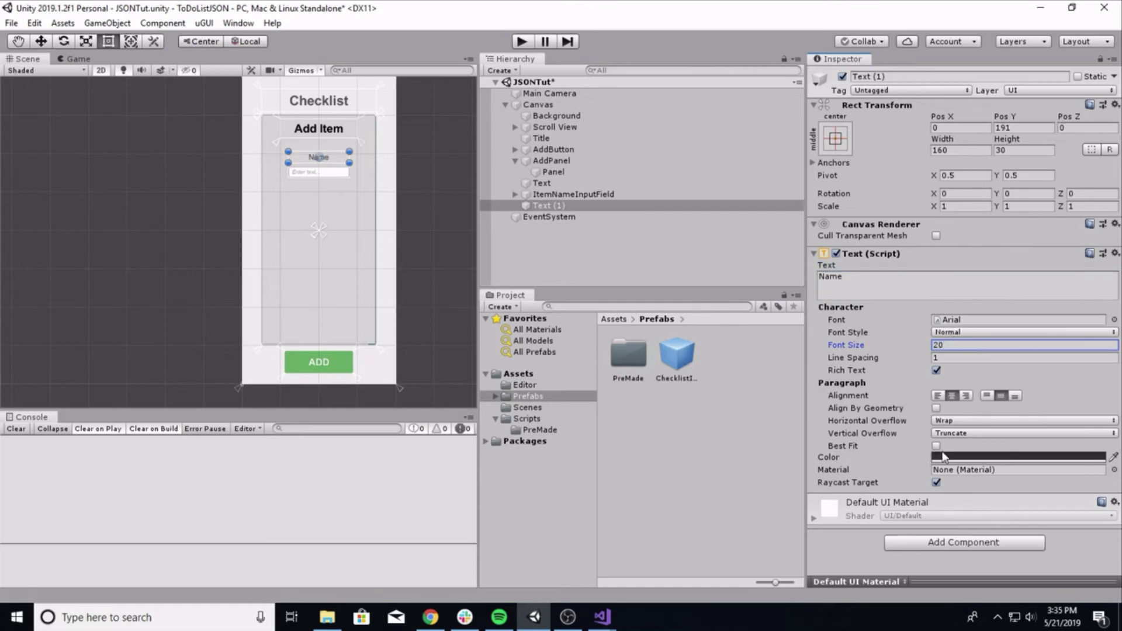
Step: Change the Name label's text colour to black
click(947, 456)
drag(104, 134, 7, 252)
click(162, 12)
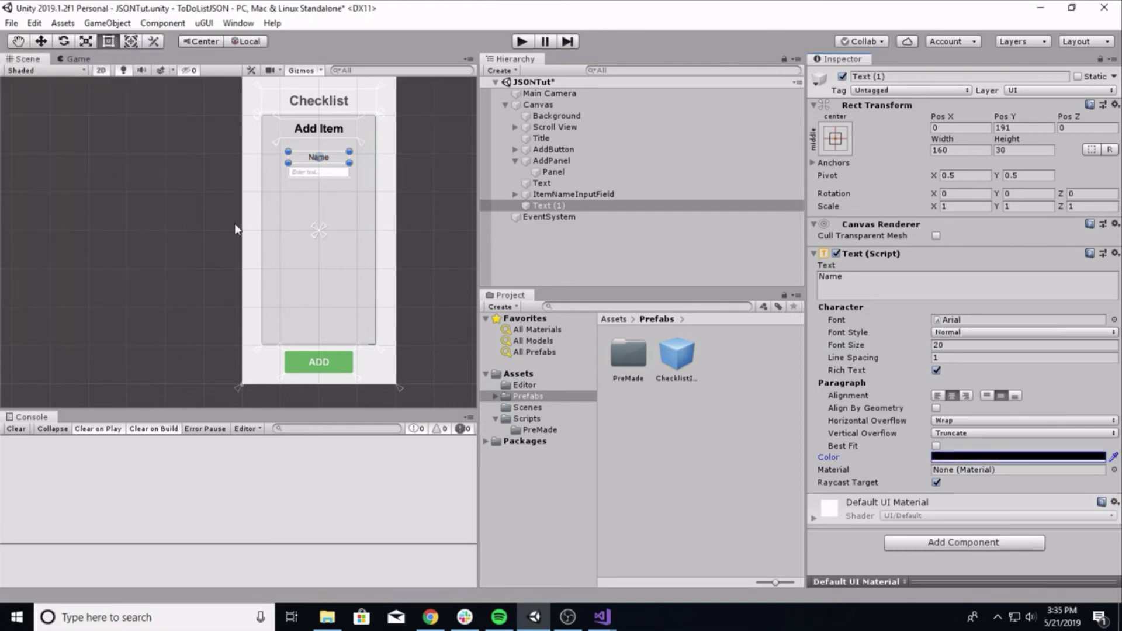
scroll(235, 218, up, 9)
scroll(229, 244, down, 4)
middle_drag(276, 178, 268, 305)
scroll(251, 260, up, 4)
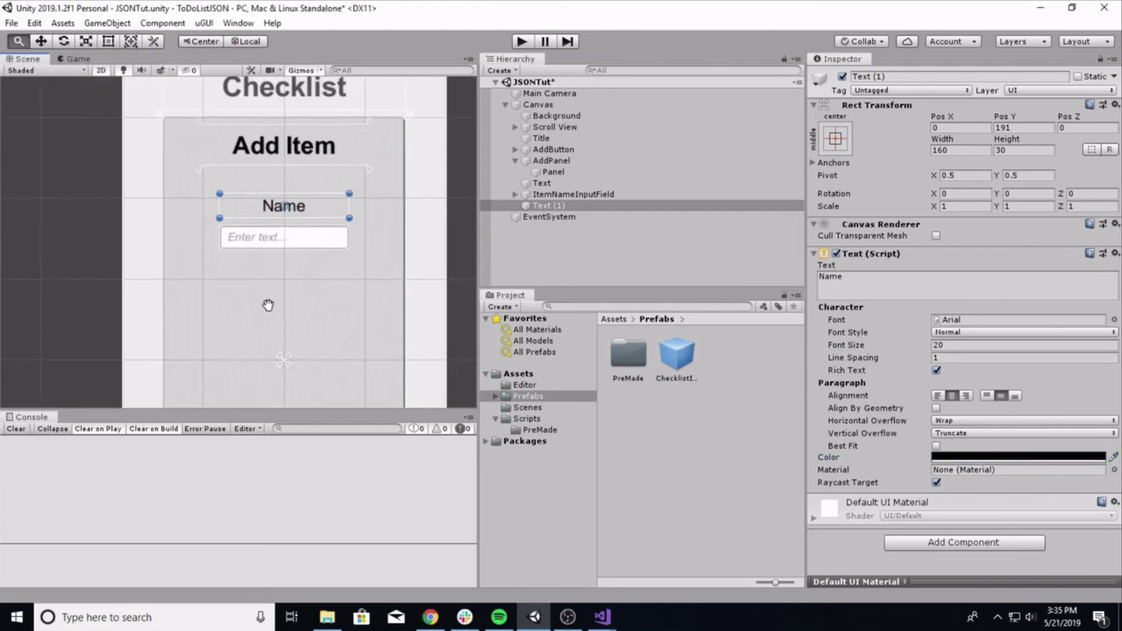
scroll(263, 310, up, 1)
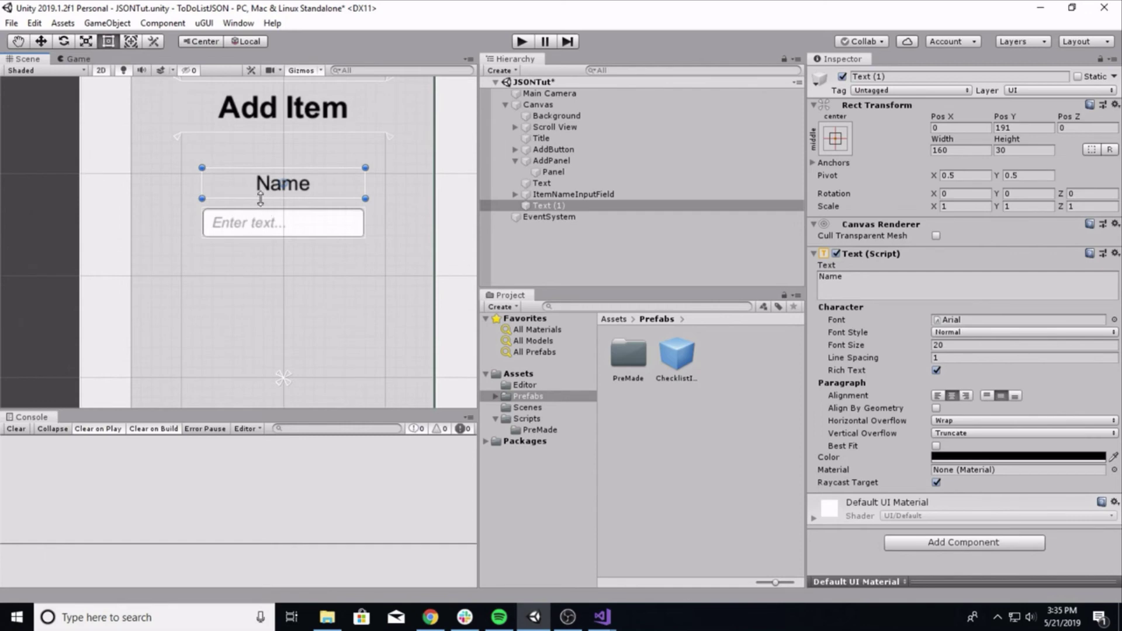
scroll(278, 296, down, 2)
scroll(295, 230, up, 1)
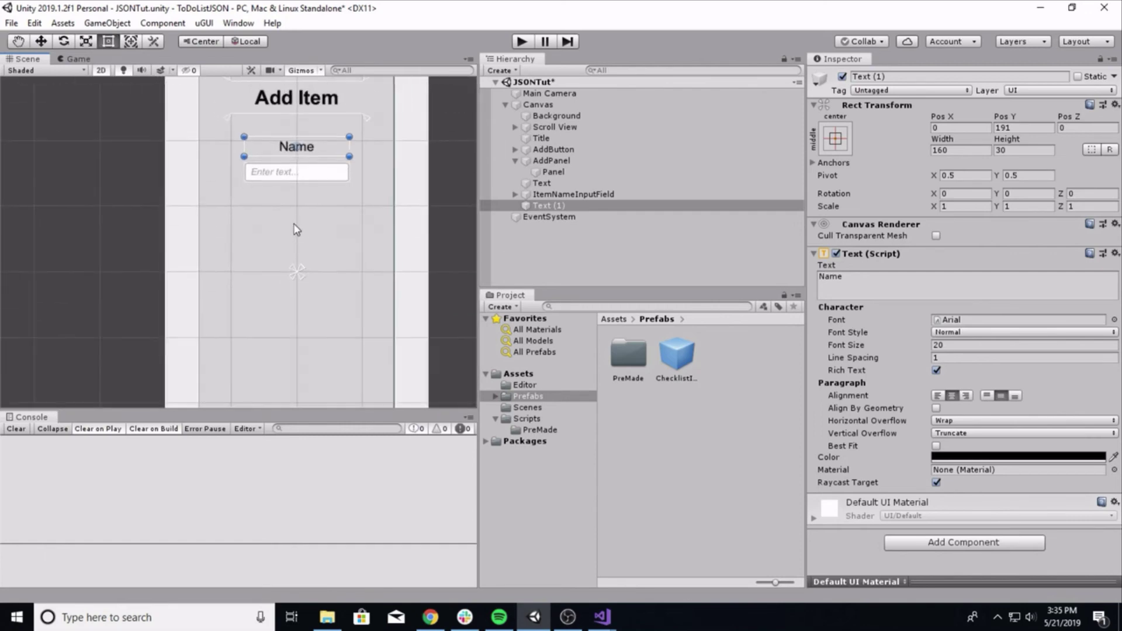
scroll(283, 238, down, 1)
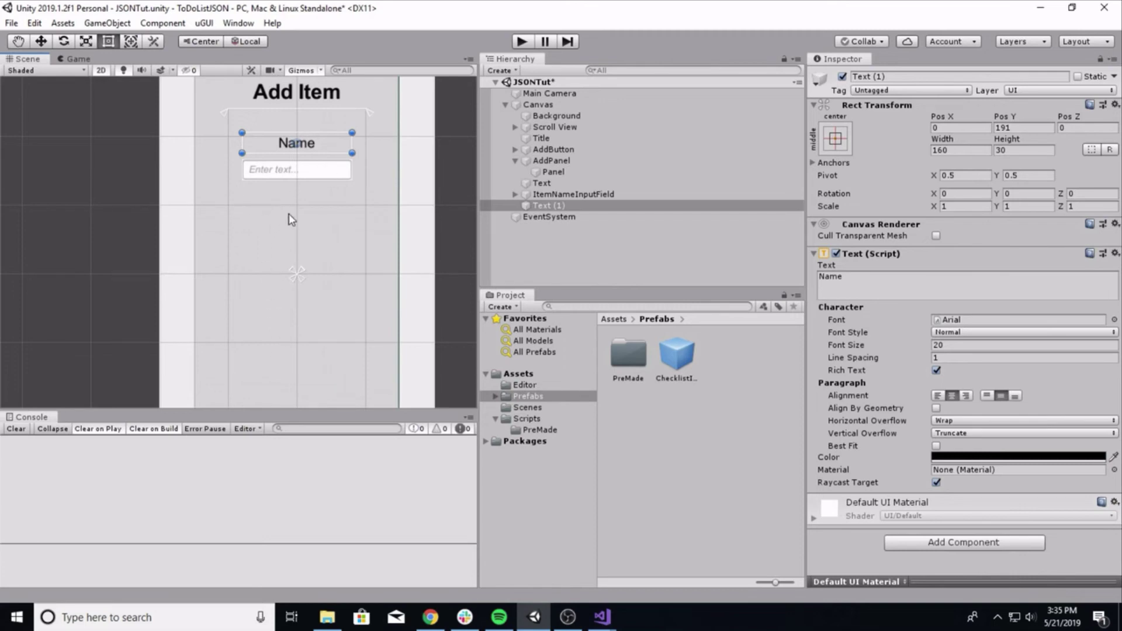
click(554, 208)
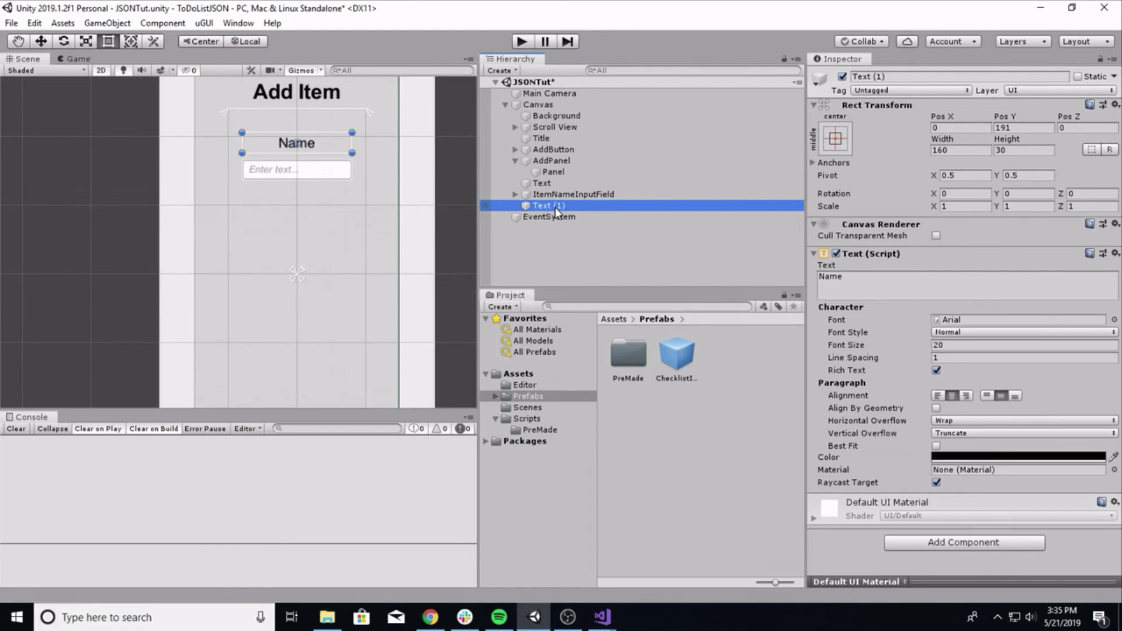
click(542, 193)
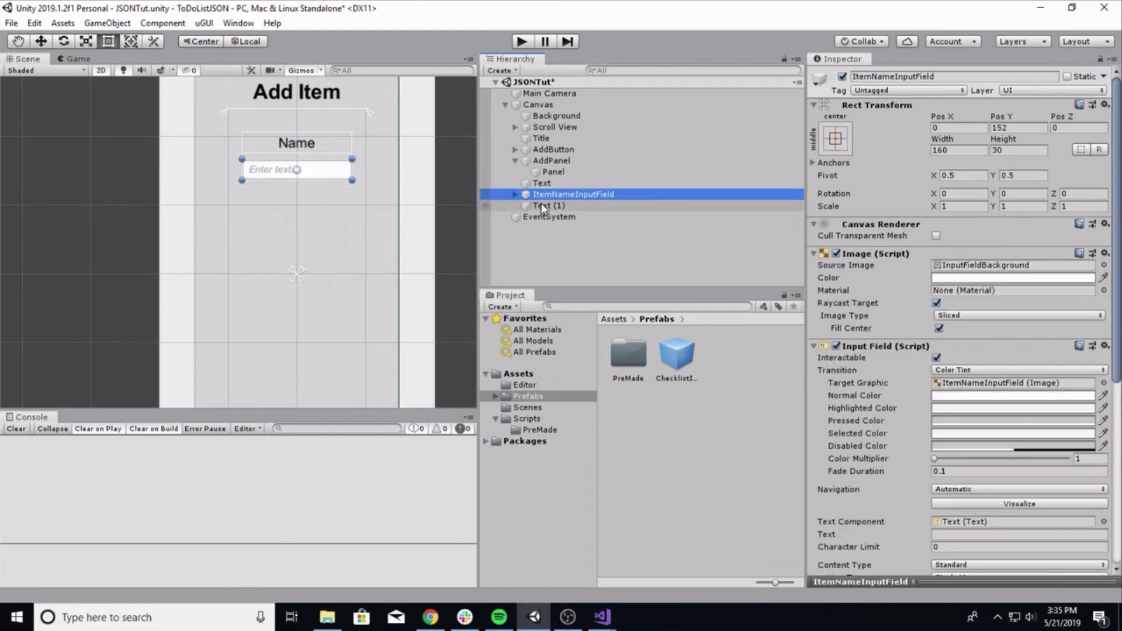
click(542, 206)
click(541, 195)
click(543, 208)
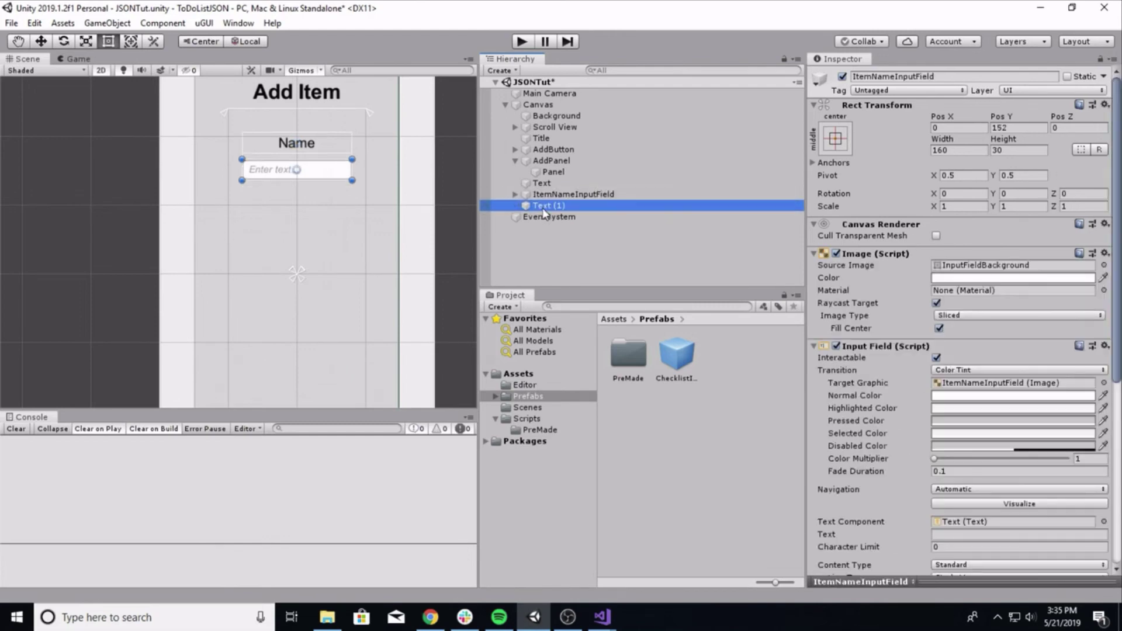
key(Up)
key(Down)
key(Up)
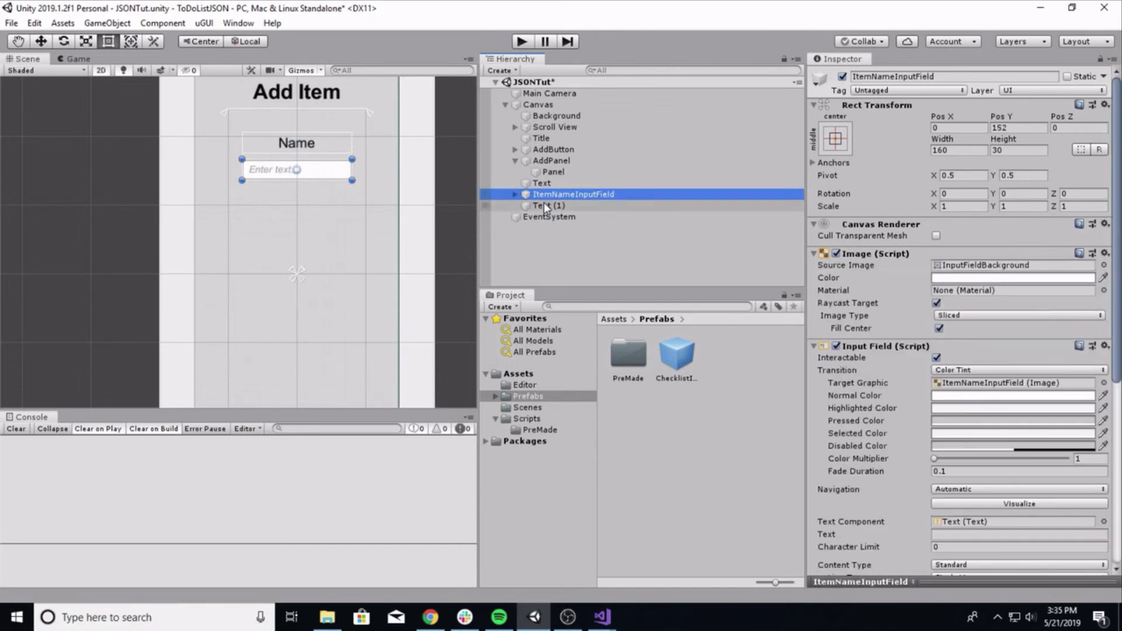
click(544, 206)
click(551, 197)
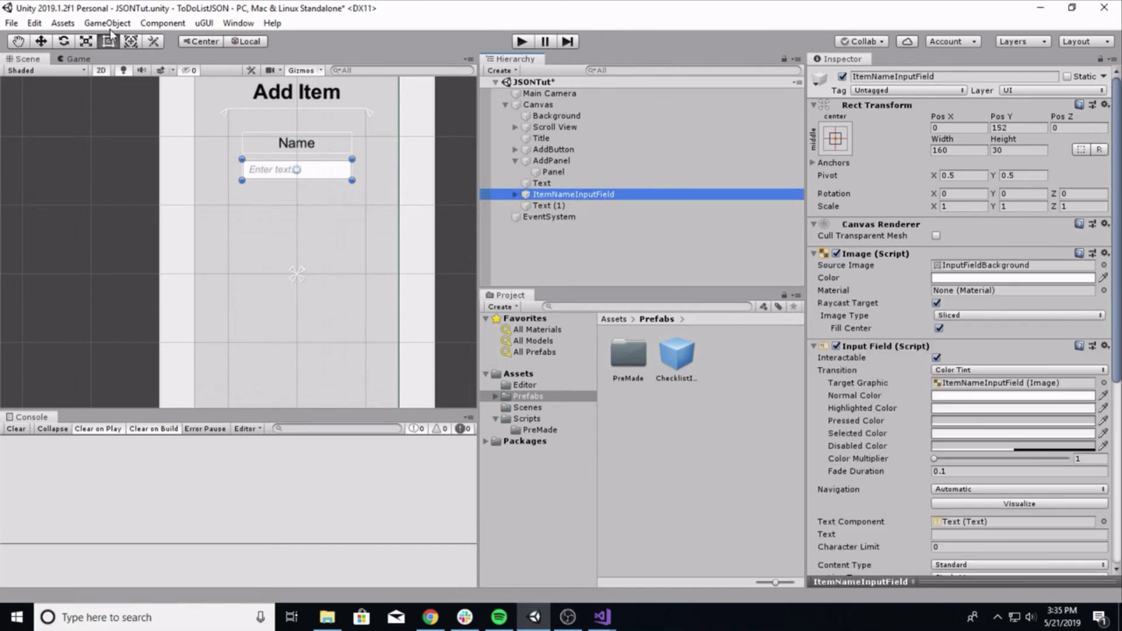
Step: Add another UI Panel to the canvas and rename it InputItemObject
click(107, 24)
mouse_move(124, 164)
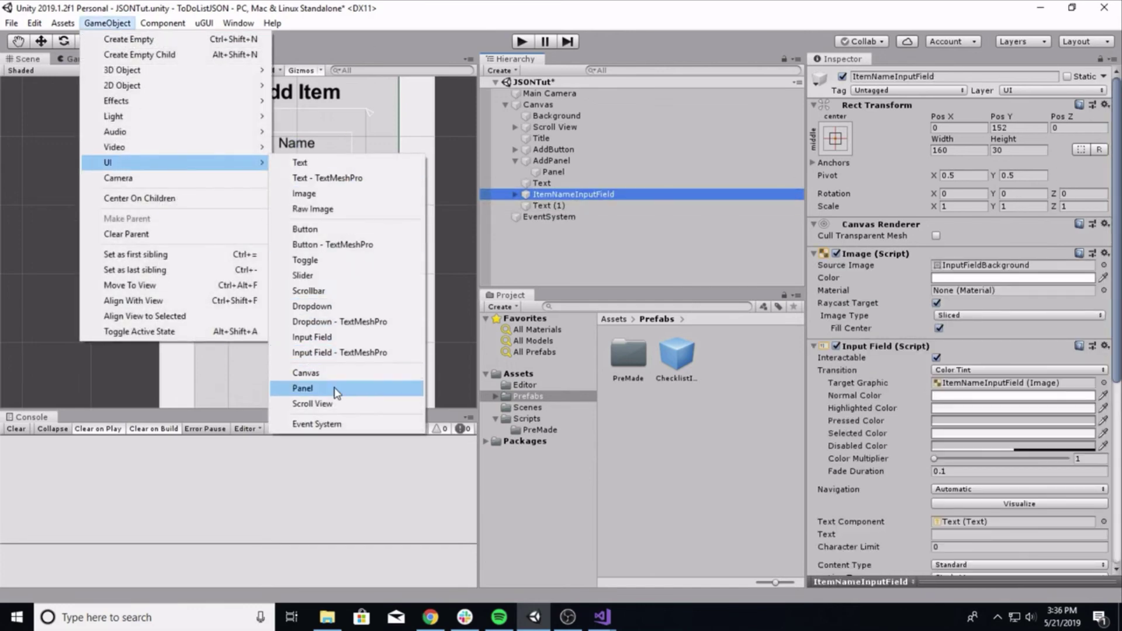
click(337, 392)
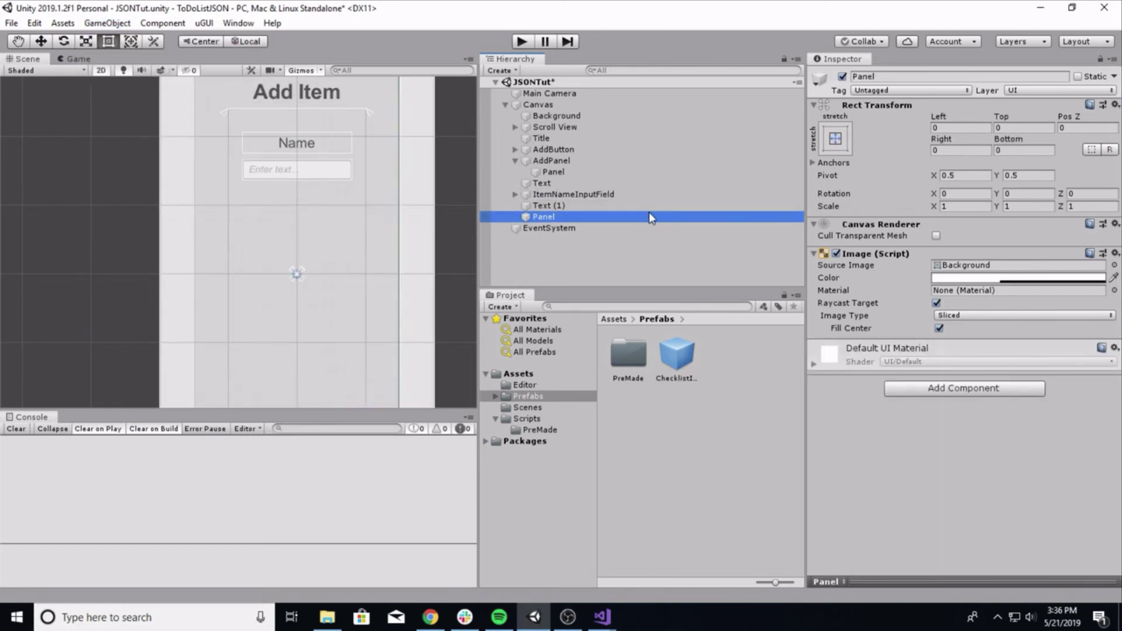
click(874, 76)
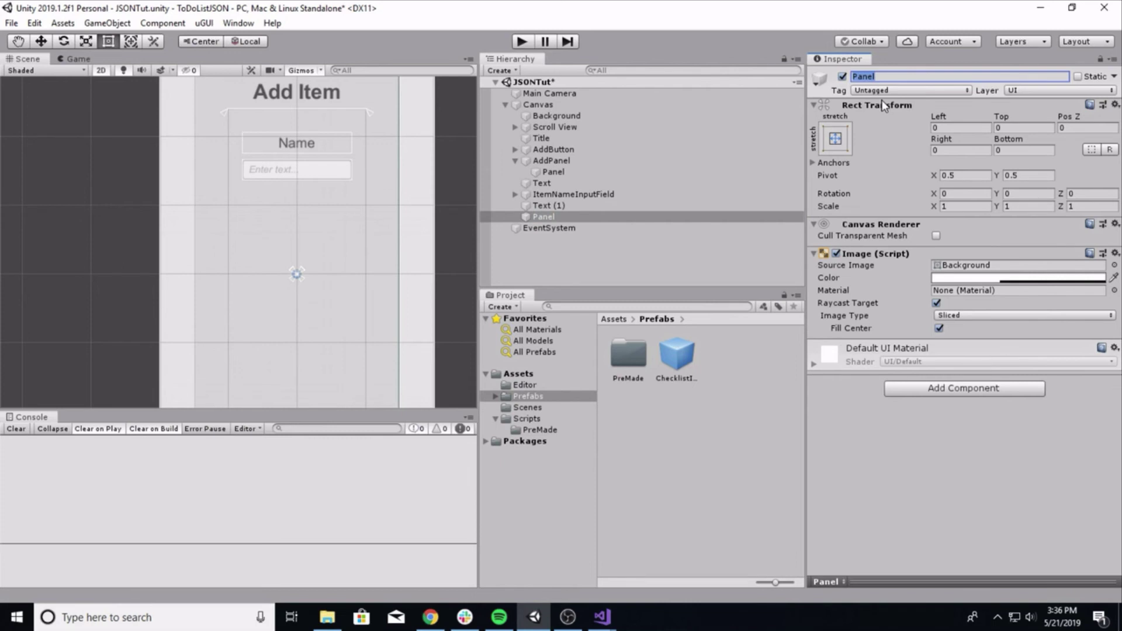
text(InputItemObject)
key(Return)
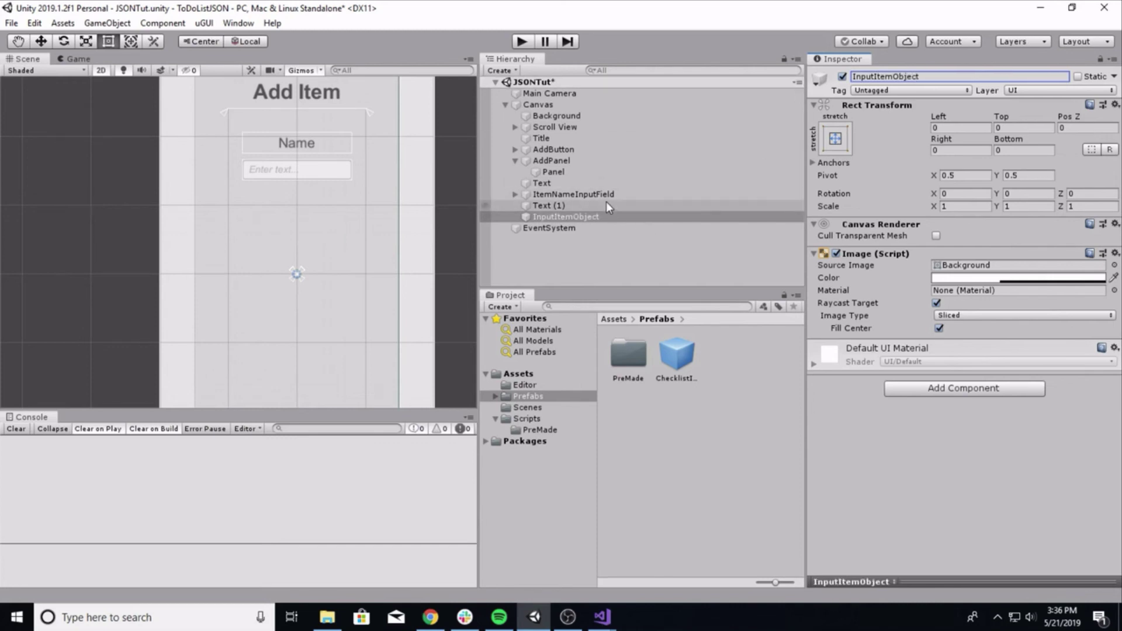
Step: Shrink InputItemObject around the Name label and its input field, to about Left 100, Top 179, Right 100, Bottom 511
scroll(327, 234, down, 5)
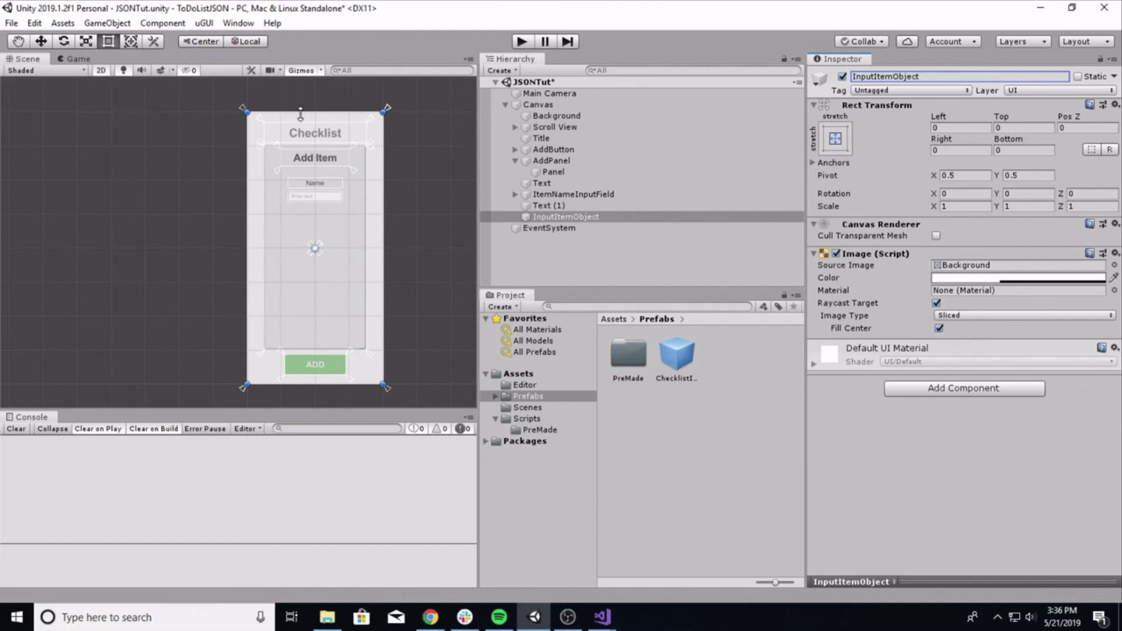
drag(300, 111, 300, 175)
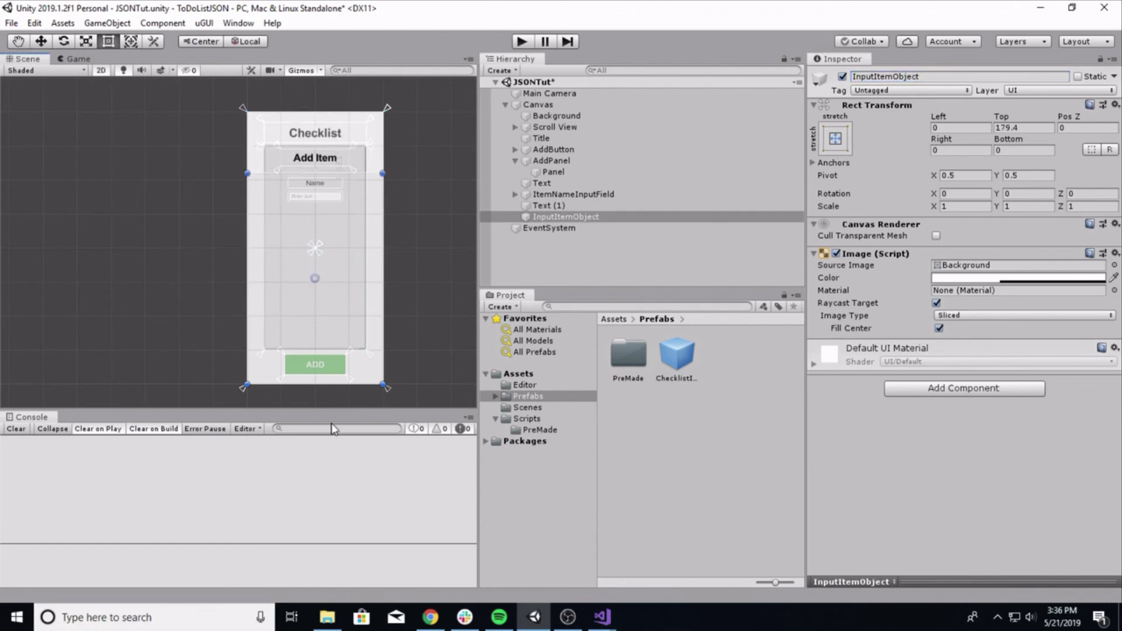
drag(313, 390, 314, 211)
drag(247, 197, 281, 199)
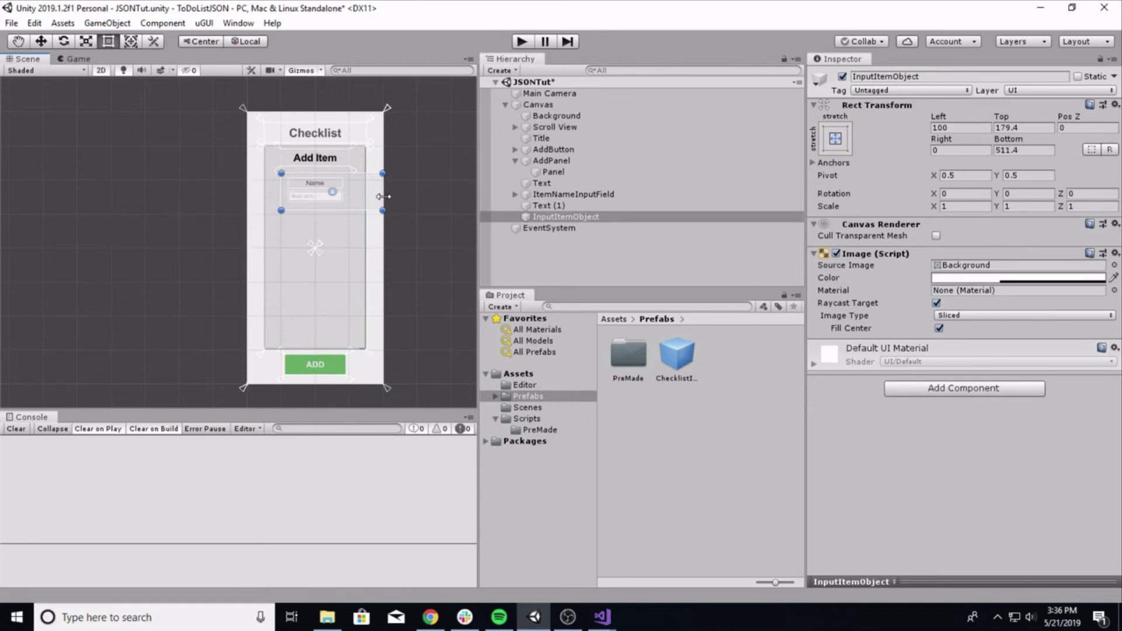
drag(382, 194, 347, 194)
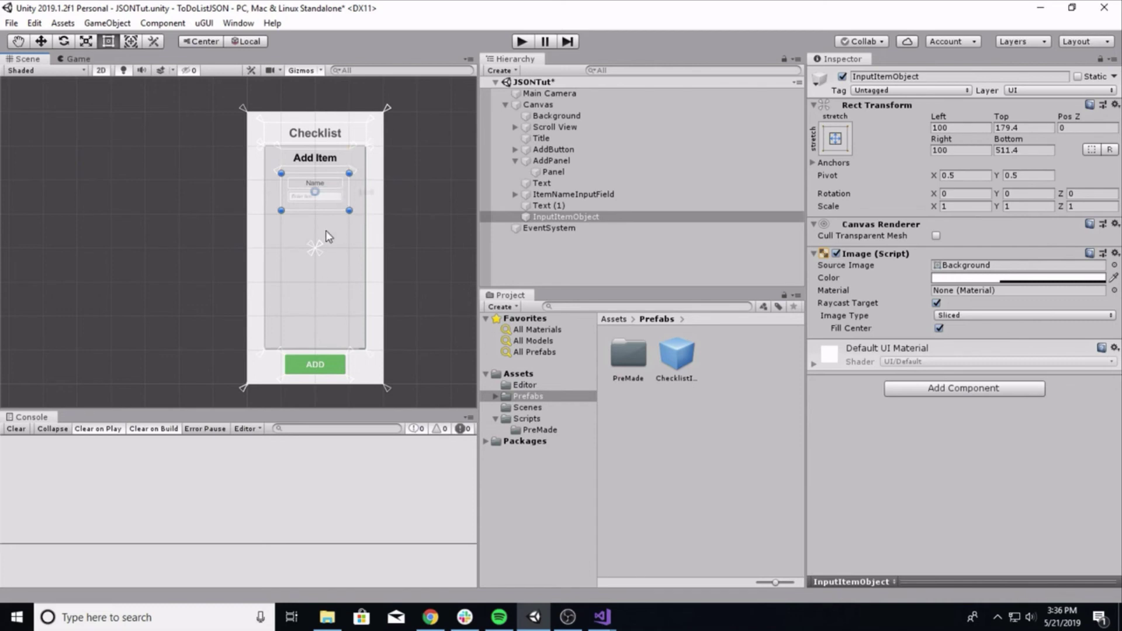
scroll(325, 230, up, 5)
scroll(313, 272, down, 4)
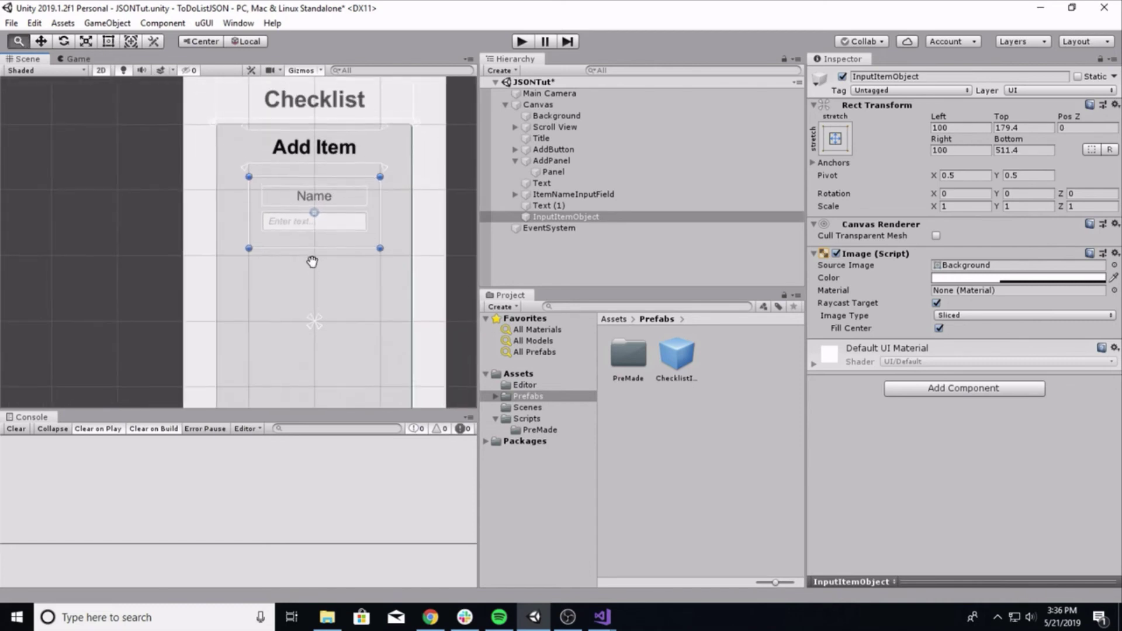
Step: Make ItemNameInputField and the Name label children of InputItemObject
click(546, 205)
ctrl+click(552, 196)
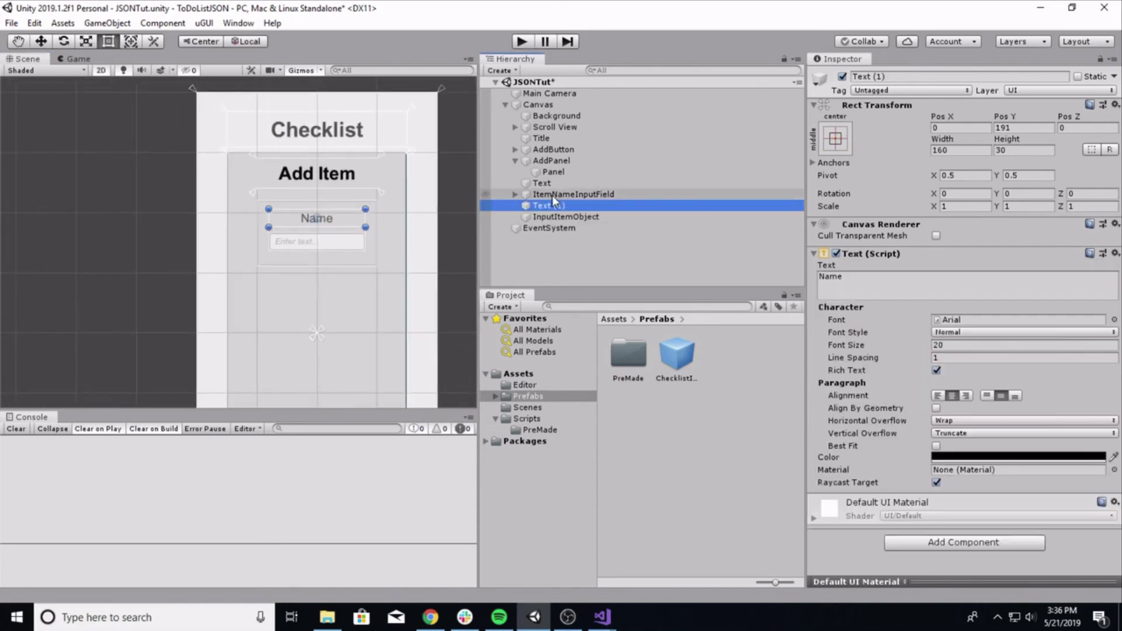
drag(538, 194, 546, 216)
click(539, 196)
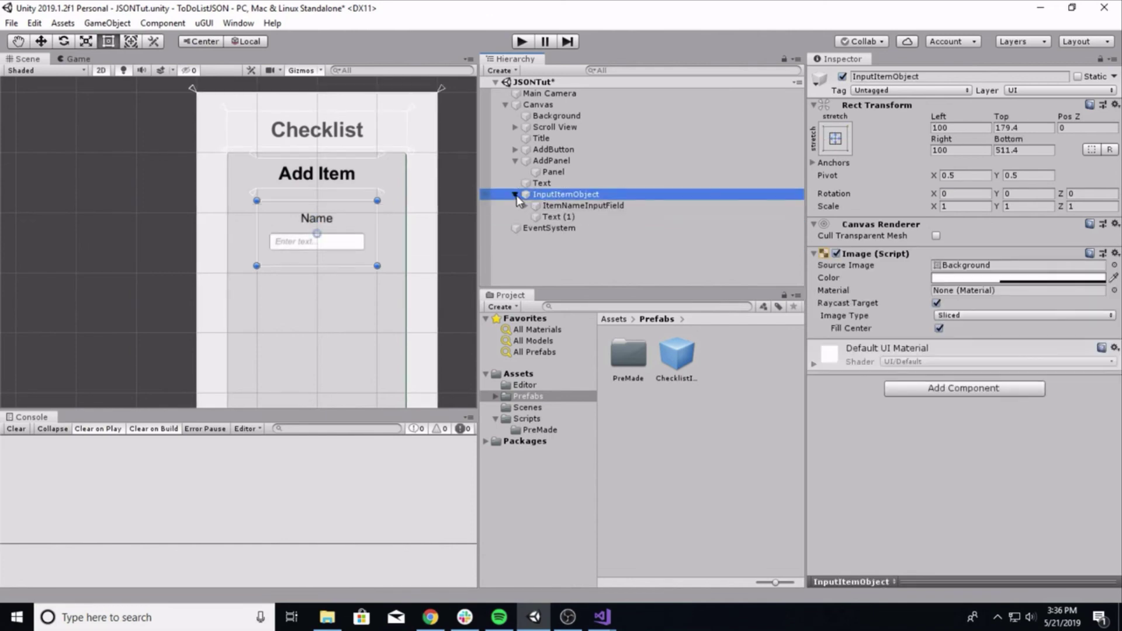
click(515, 195)
Step: Try moving InputItemObject down together with its label and input field, and undo the move
key(w)
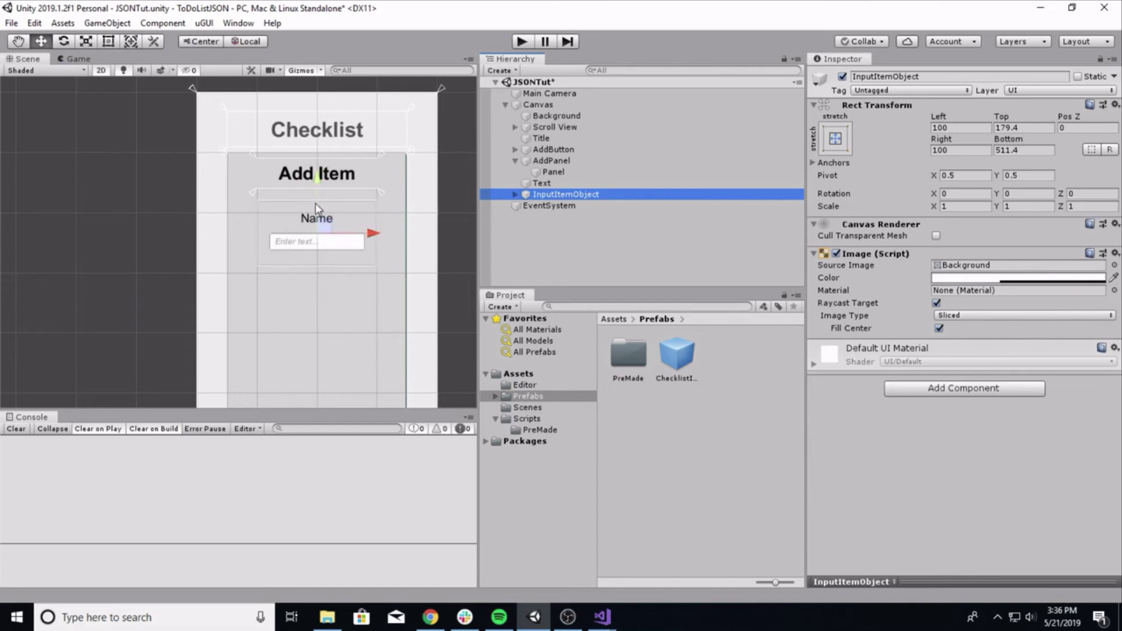
mouse_move(315, 202)
mouse_down()
mouse_move(315, 246)
mouse_move(319, 195)
mouse_up()
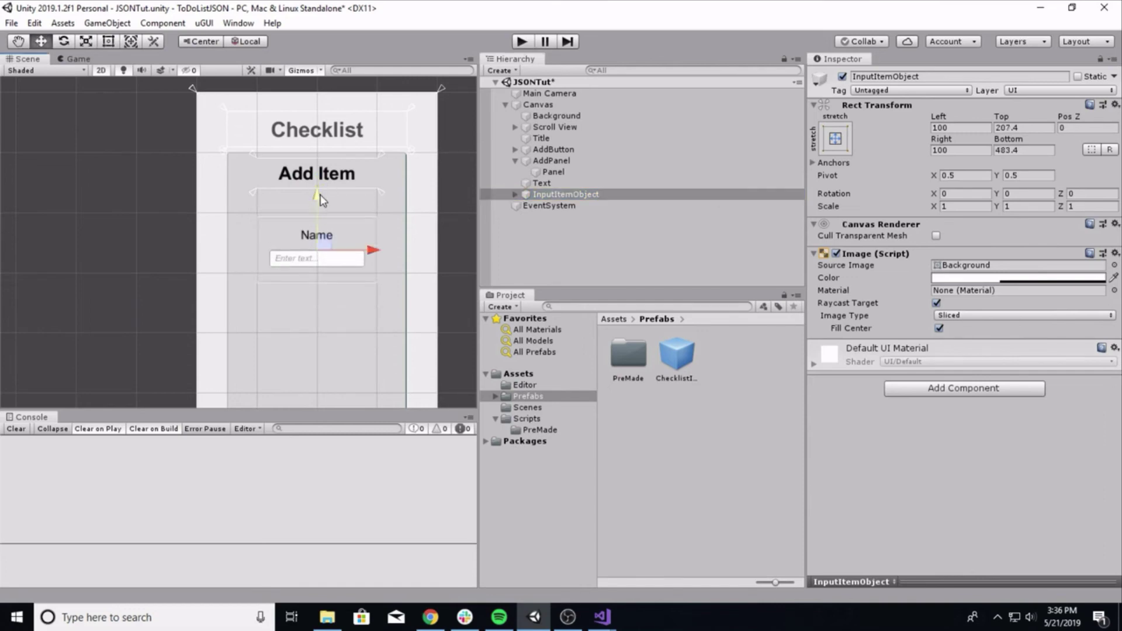
key(ctrl+z)
Step: Save InputItemObject as a prefab in the Prefabs folder
click(520, 234)
click(536, 184)
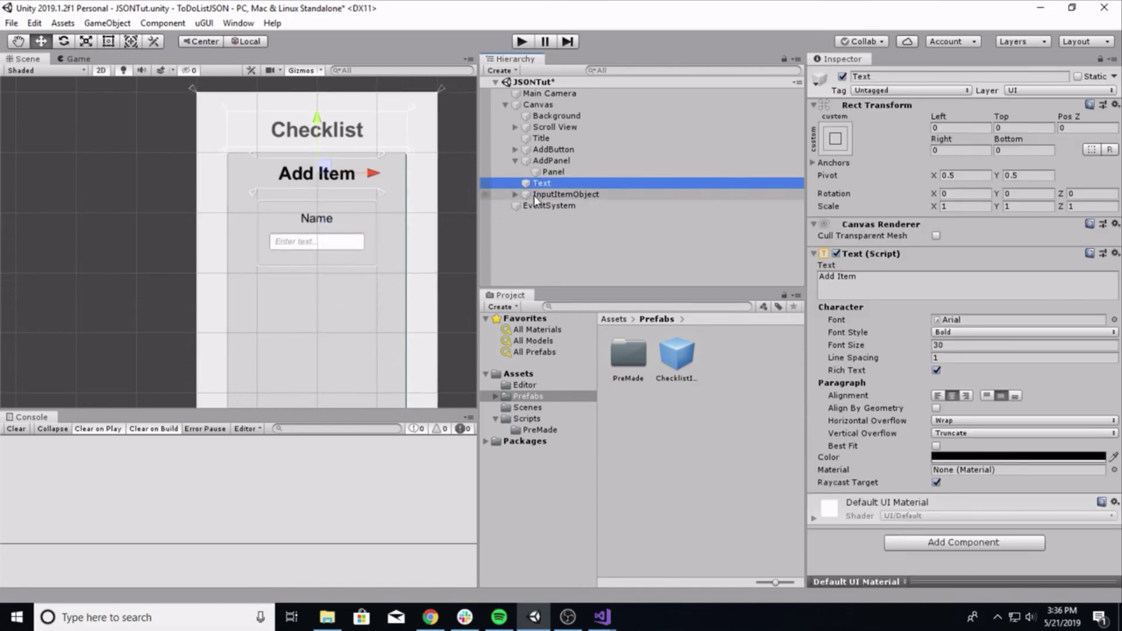
click(533, 196)
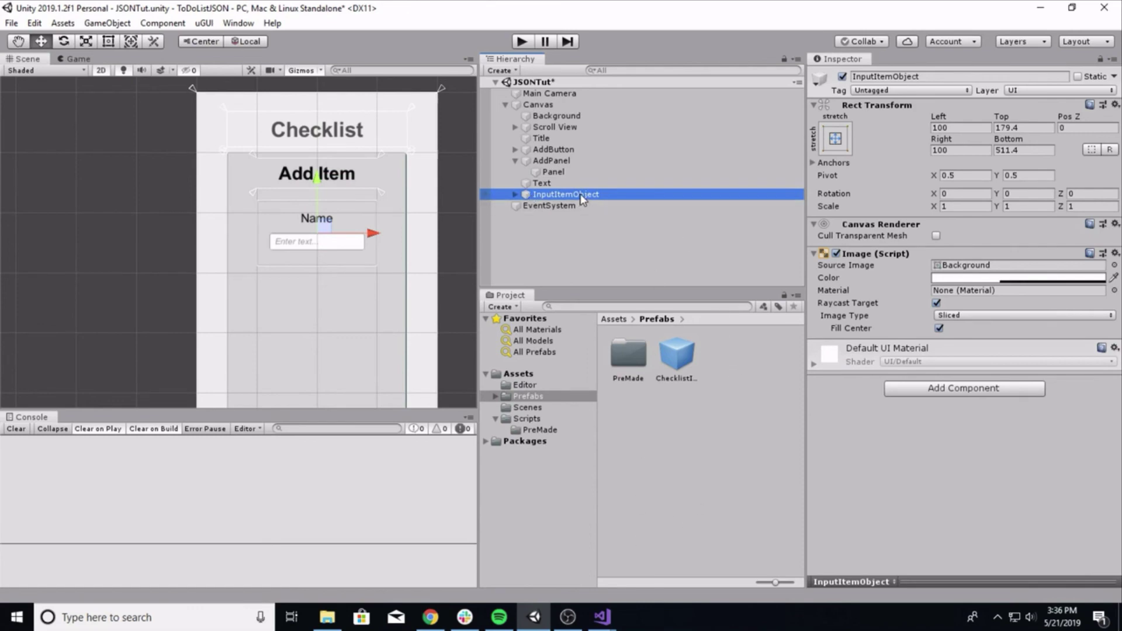
drag(582, 199, 726, 356)
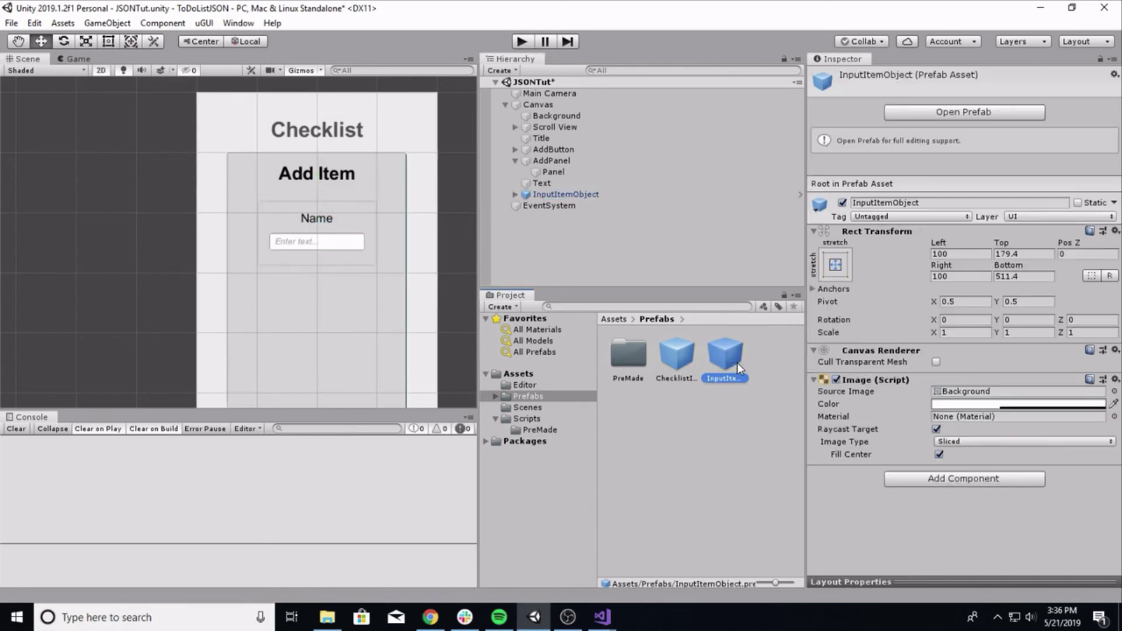
Step: Duplicate InputItemObject and move the copy straight down below the original, to about Top 358, Bottom 332
click(530, 194)
key(ctrl+d)
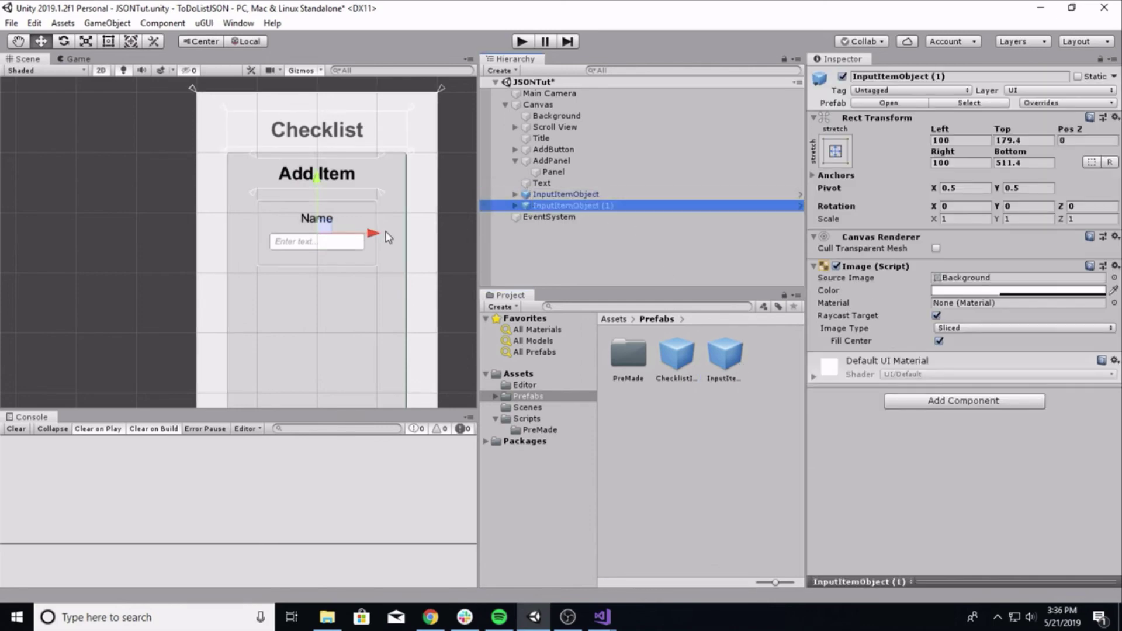
drag(309, 179, 307, 286)
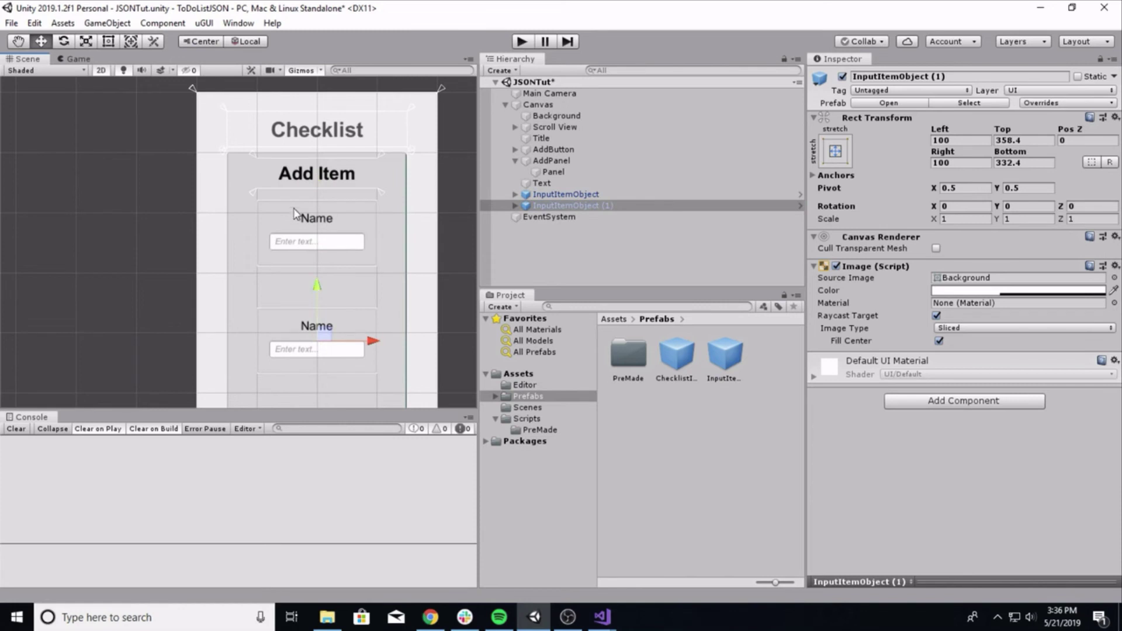
scroll(304, 287, down, 3)
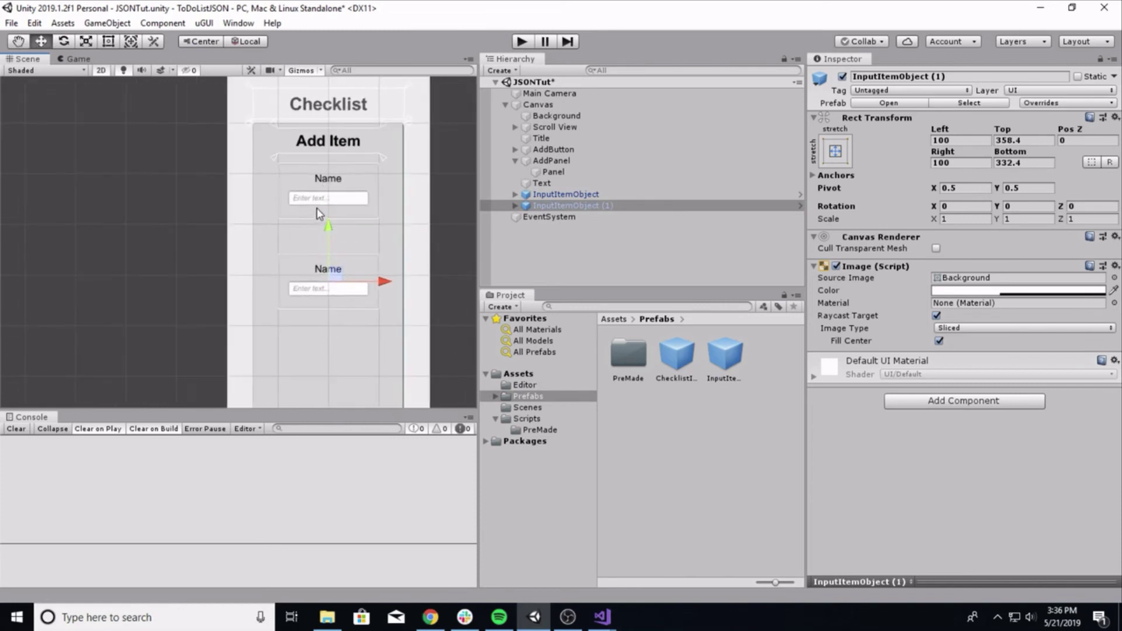
click(577, 190)
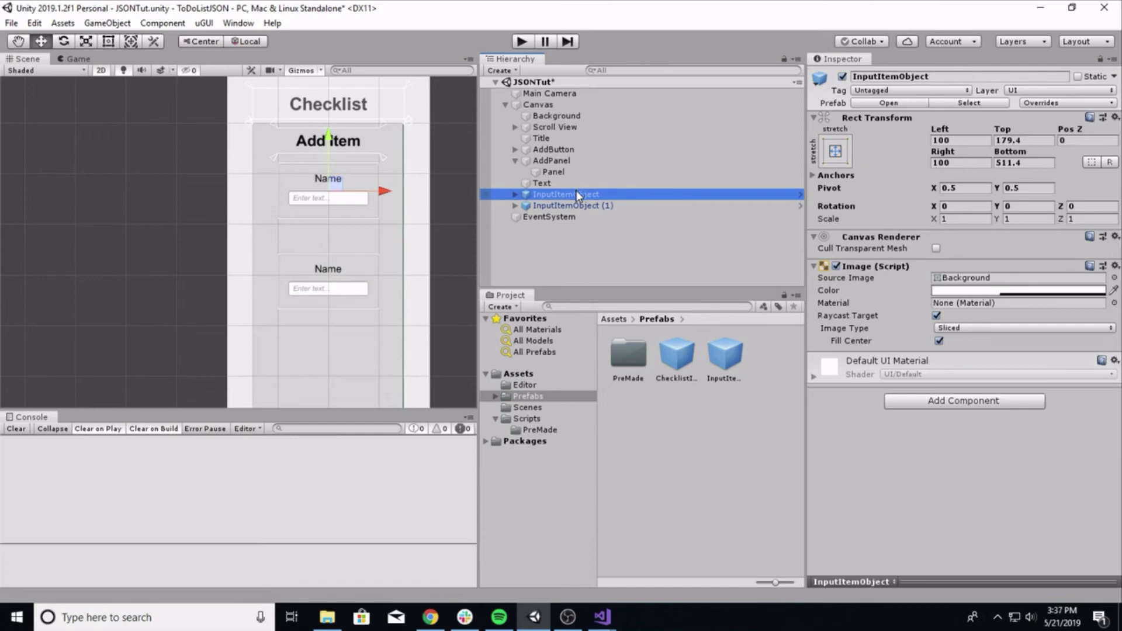
click(516, 160)
click(543, 160)
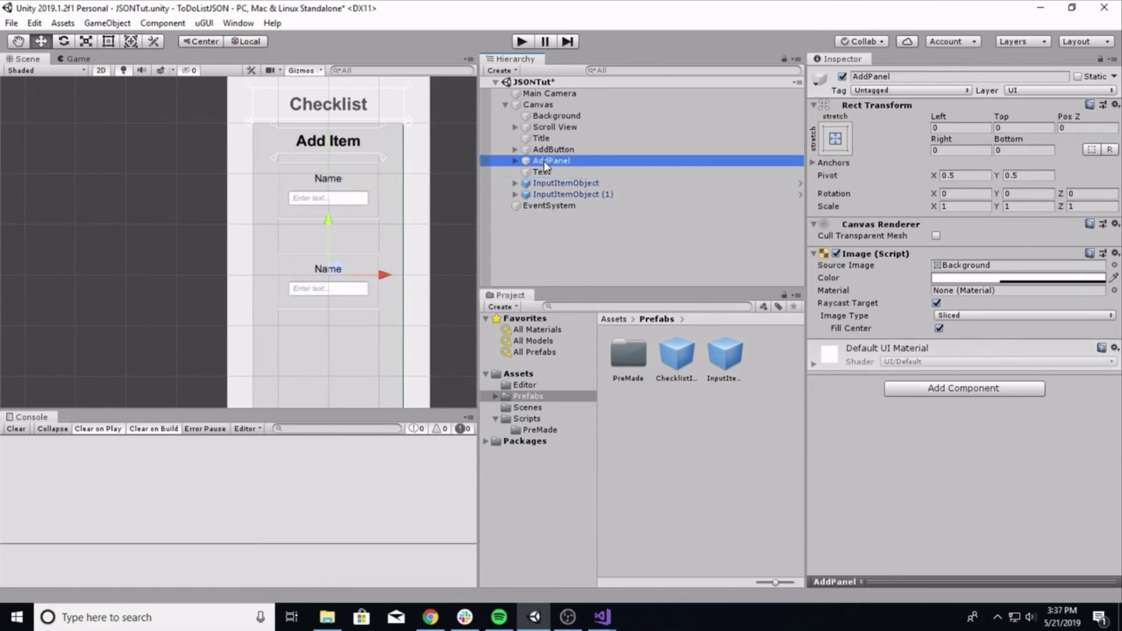
click(542, 172)
click(543, 161)
click(542, 171)
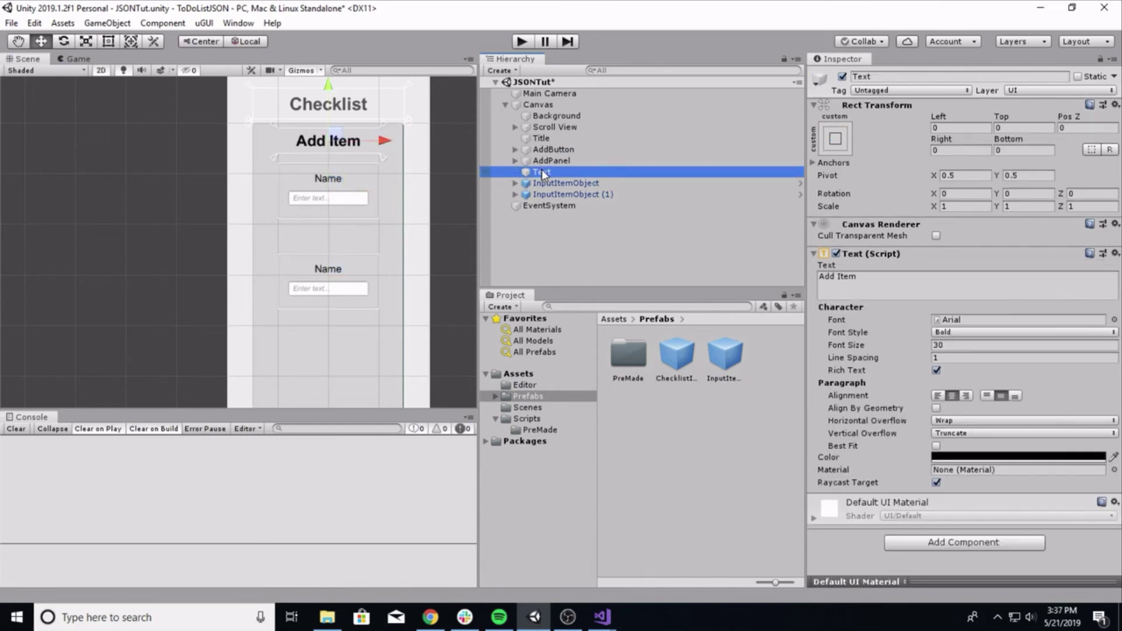
click(543, 161)
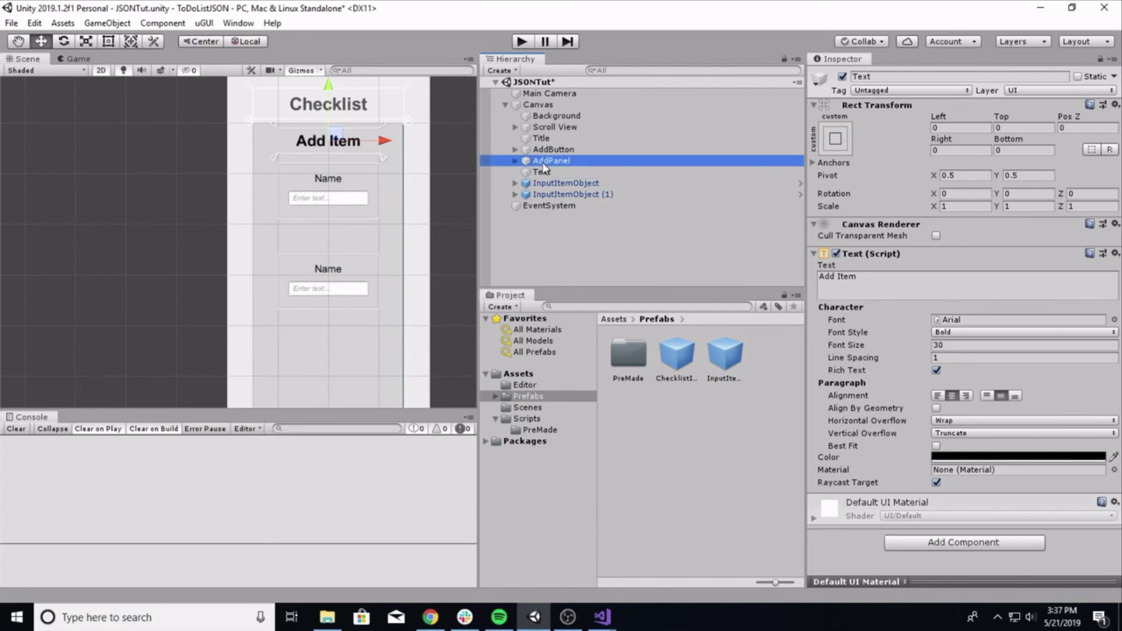
Step: Make the Add Item heading text and both InputItemObject groups children of the Panel inside AddPanel
click(516, 161)
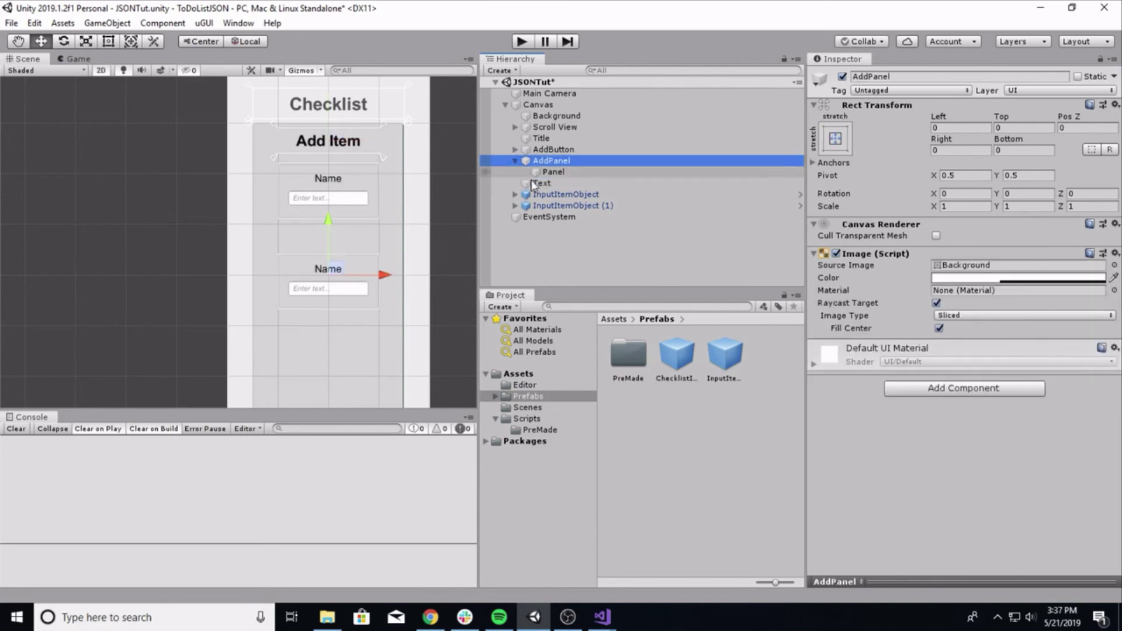
click(542, 183)
shift+click(544, 205)
drag(541, 188, 553, 172)
click(549, 162)
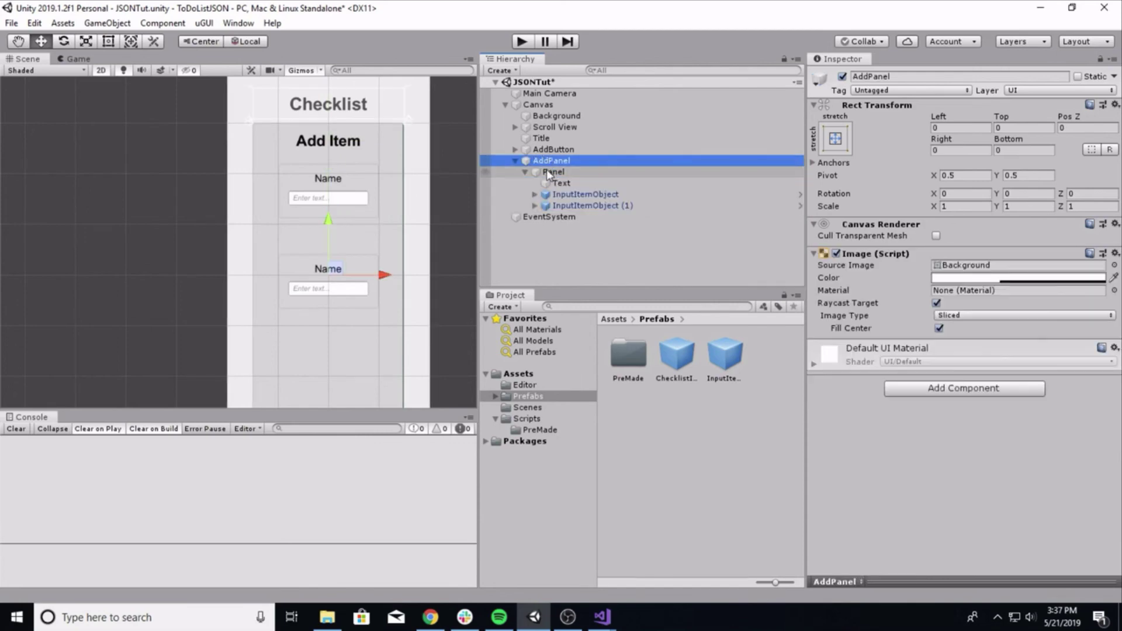
Step: Rename the Panel inside AddPanel as InnerPanel and select AddPanel
click(553, 172)
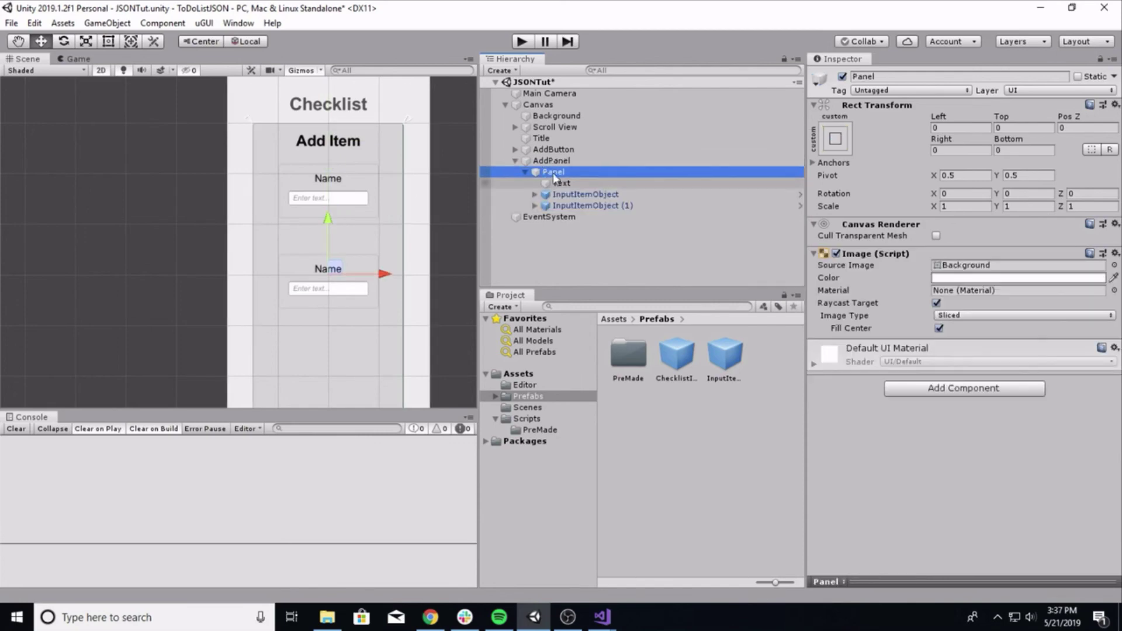
click(904, 404)
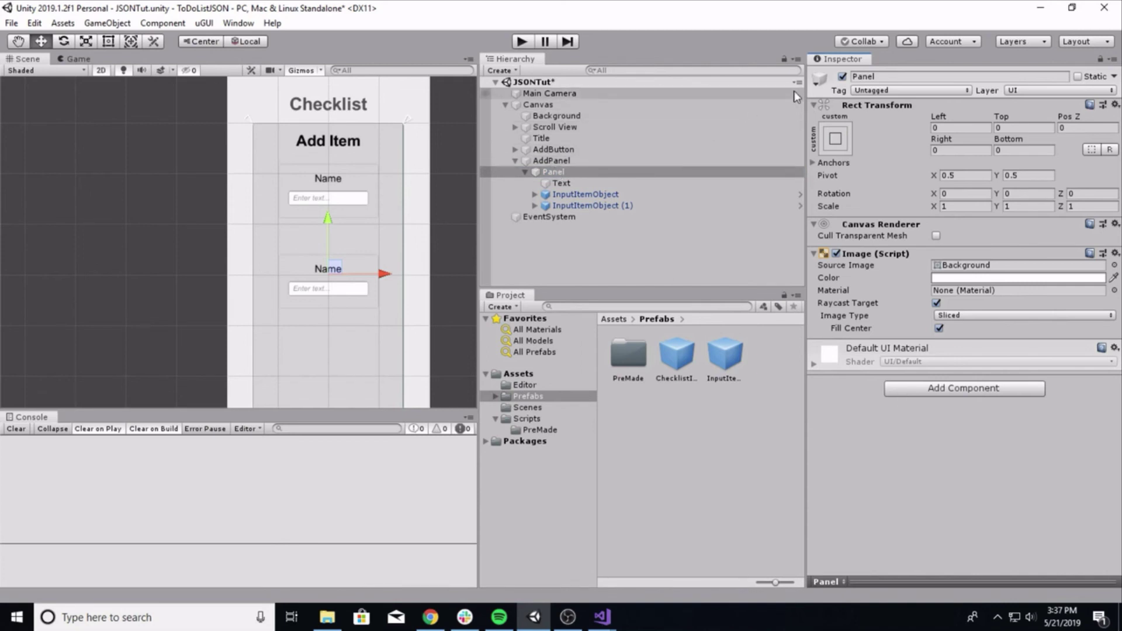
click(875, 74)
text(Inner)
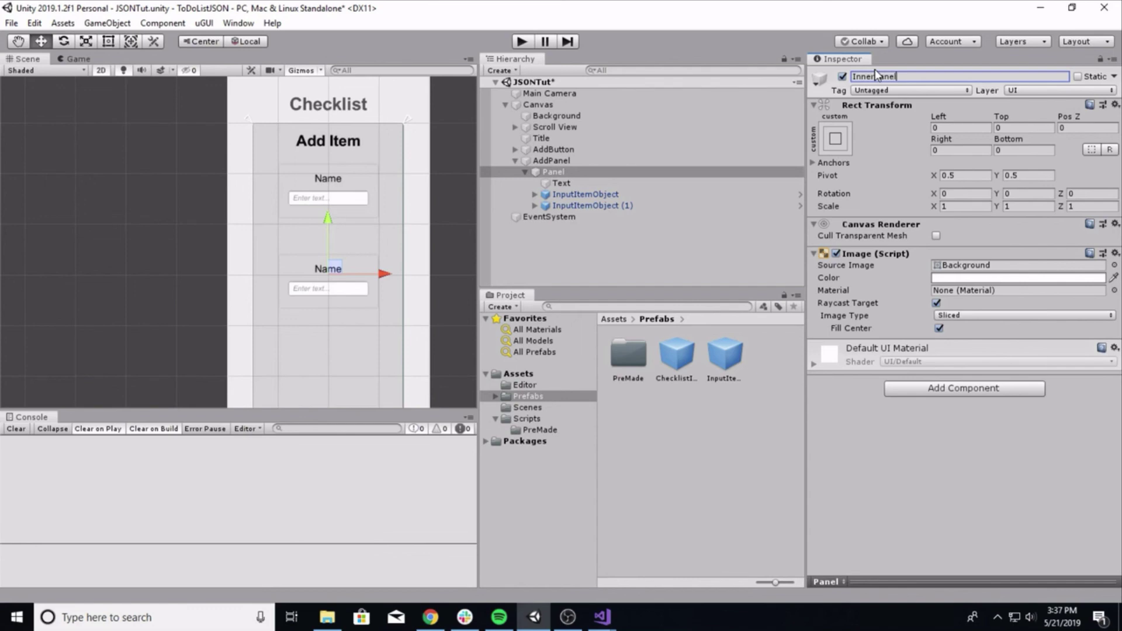
text(Panel)
key(Return)
click(549, 162)
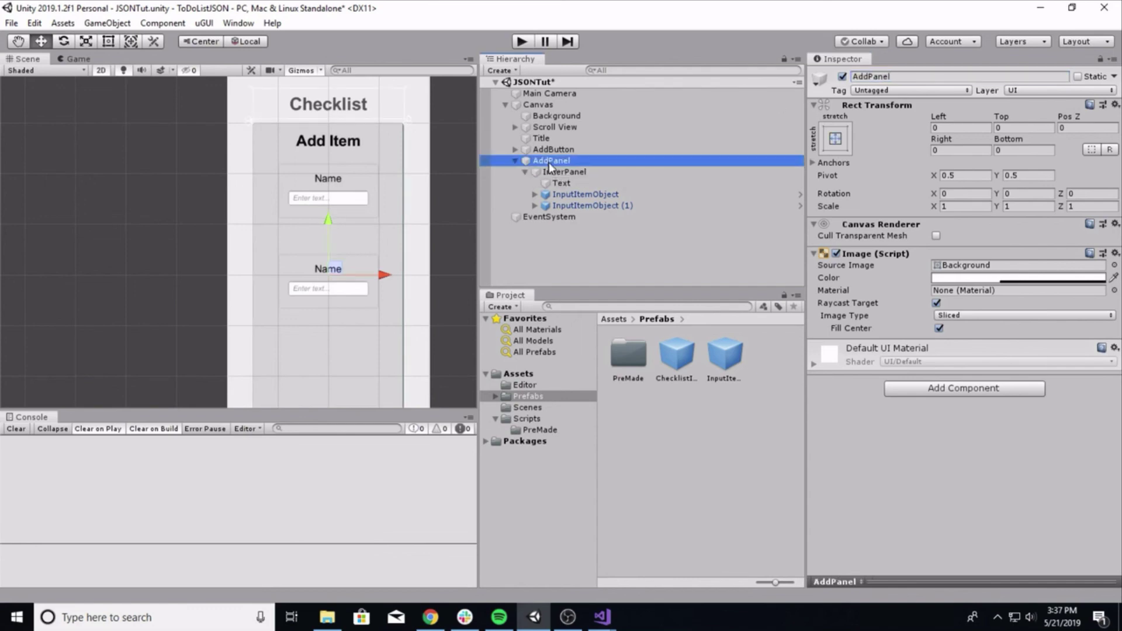
Step: Add a Vertical Layout Group component to InnerPanel and turn off Child Force Expand for both width and height
scroll(364, 240, down, 5)
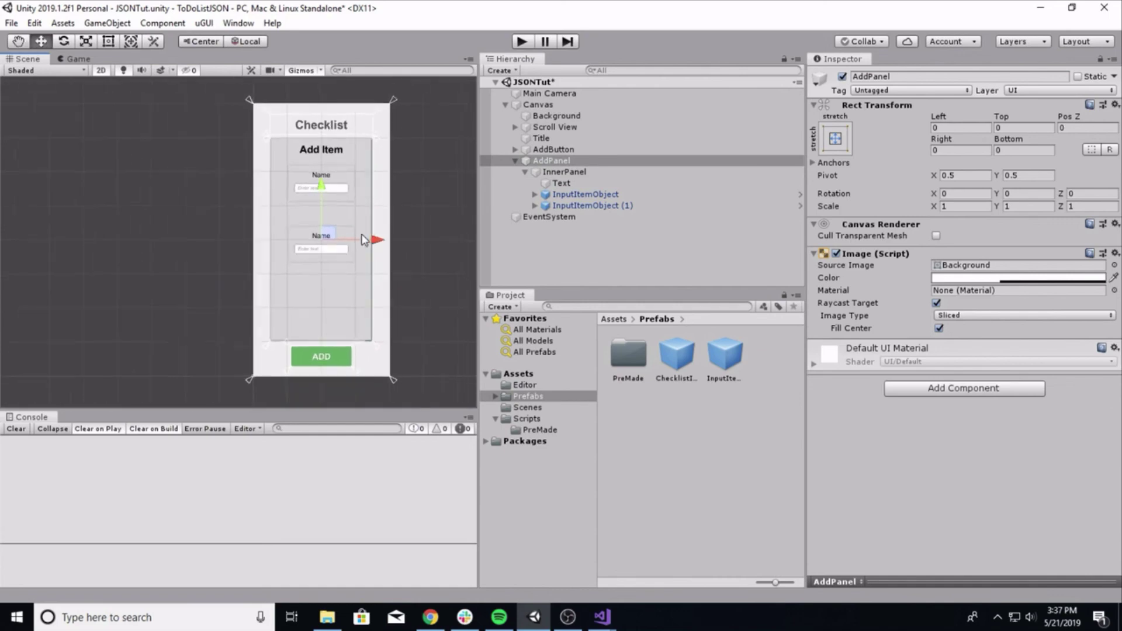
scroll(363, 239, down, 1)
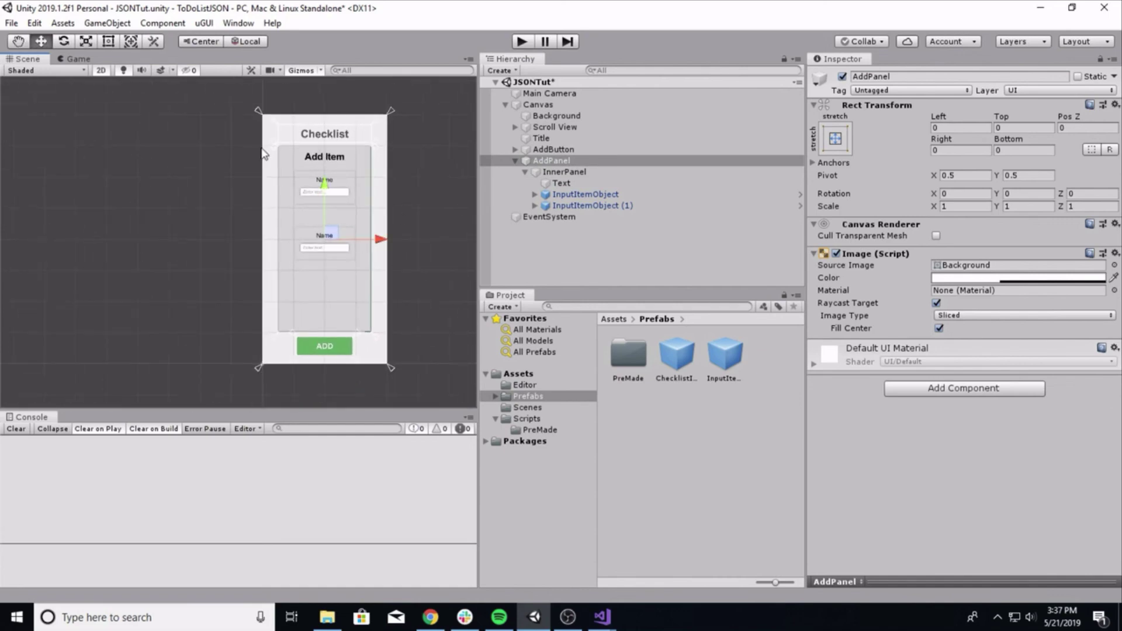
click(547, 173)
scroll(314, 220, up, 2)
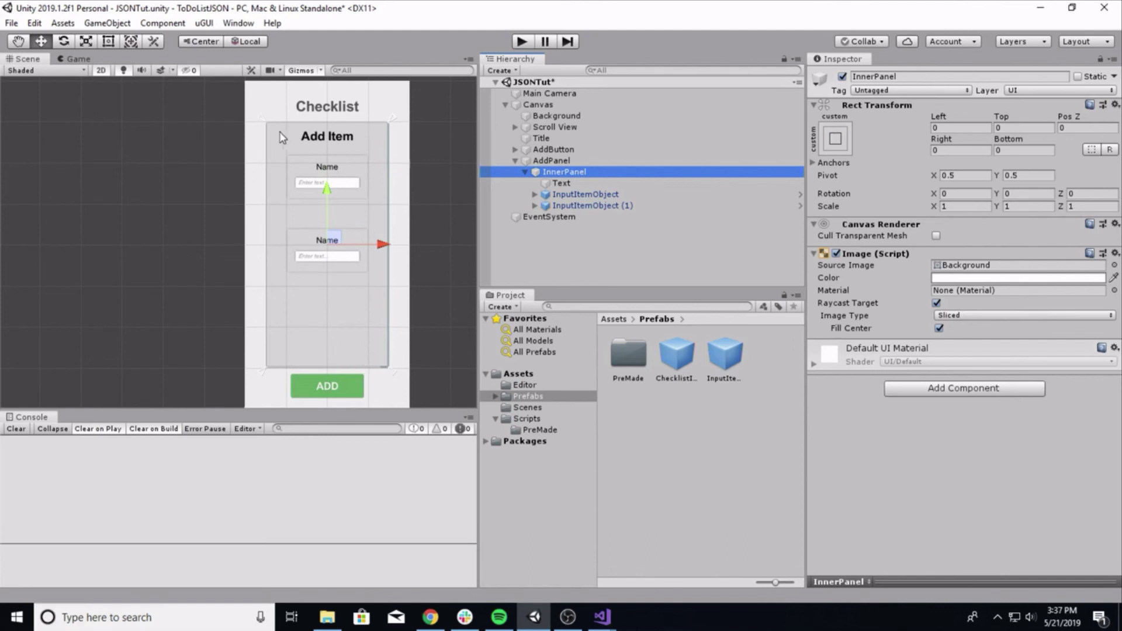
click(1014, 391)
text(layou)
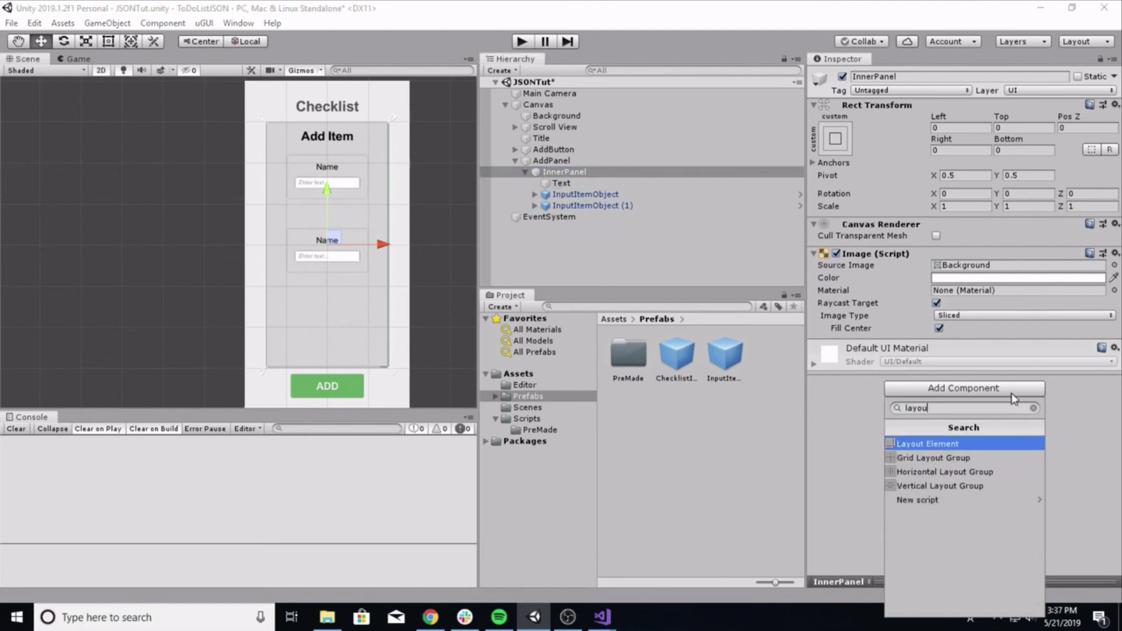
key(BackSpace)
key(BackSpace)
key(BackSpace)
key(BackSpace)
key(BackSpace)
text(vert)
key(Return)
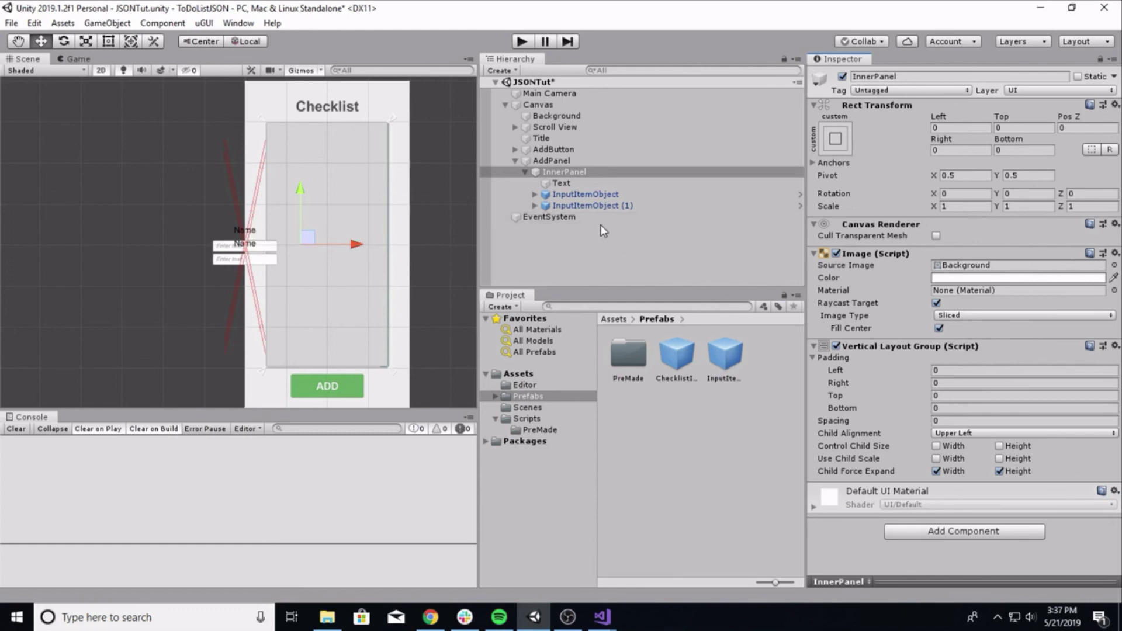
click(936, 471)
click(999, 471)
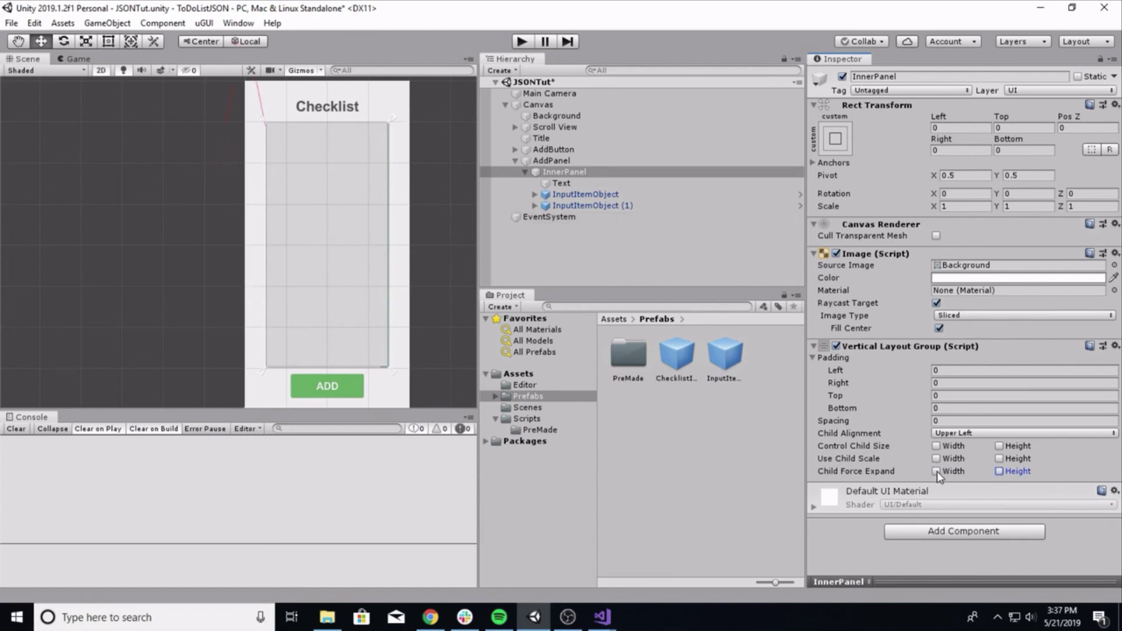
Step: Set the Add Item heading text inside InnerPanel to a width of 200 and a height of 70
click(579, 185)
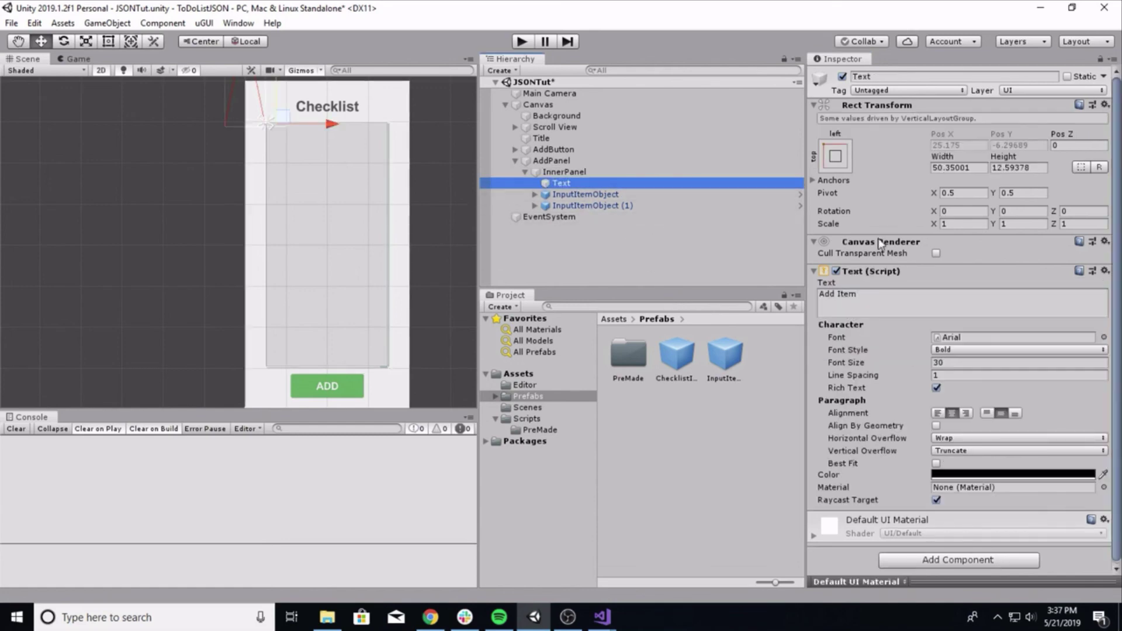
scroll(247, 250, down, 8)
middle_drag(280, 264, 281, 302)
scroll(250, 302, up, 8)
scroll(257, 304, up, 4)
scroll(235, 234, down, 3)
scroll(262, 292, down, 3)
scroll(263, 294, up, 1)
middle_drag(323, 358, 285, 303)
middle_drag(281, 224, 327, 278)
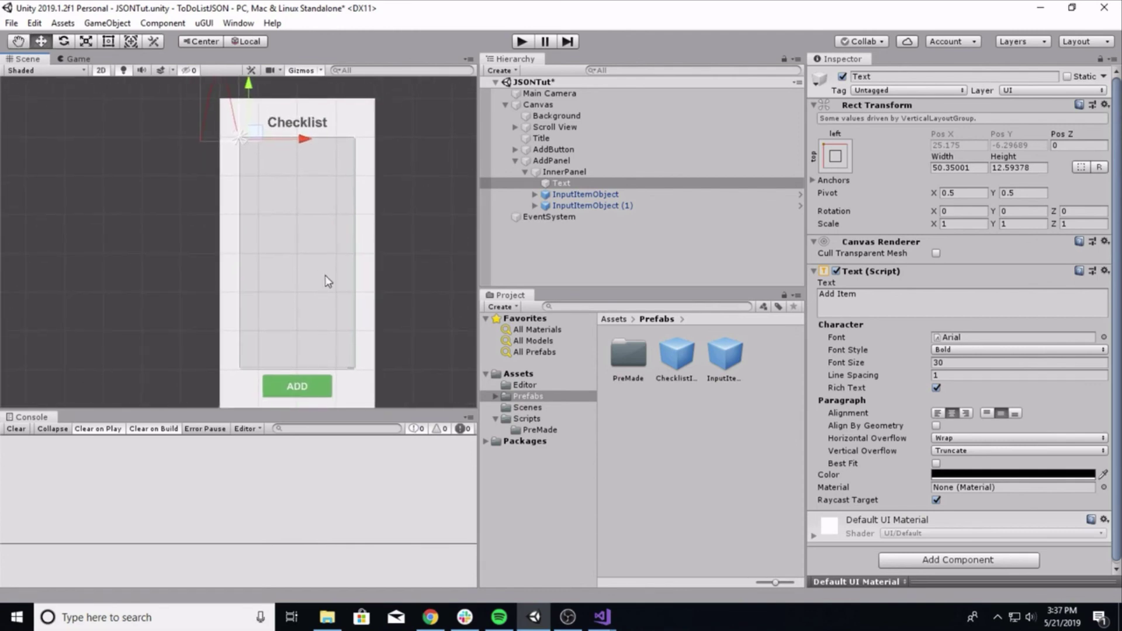
click(979, 169)
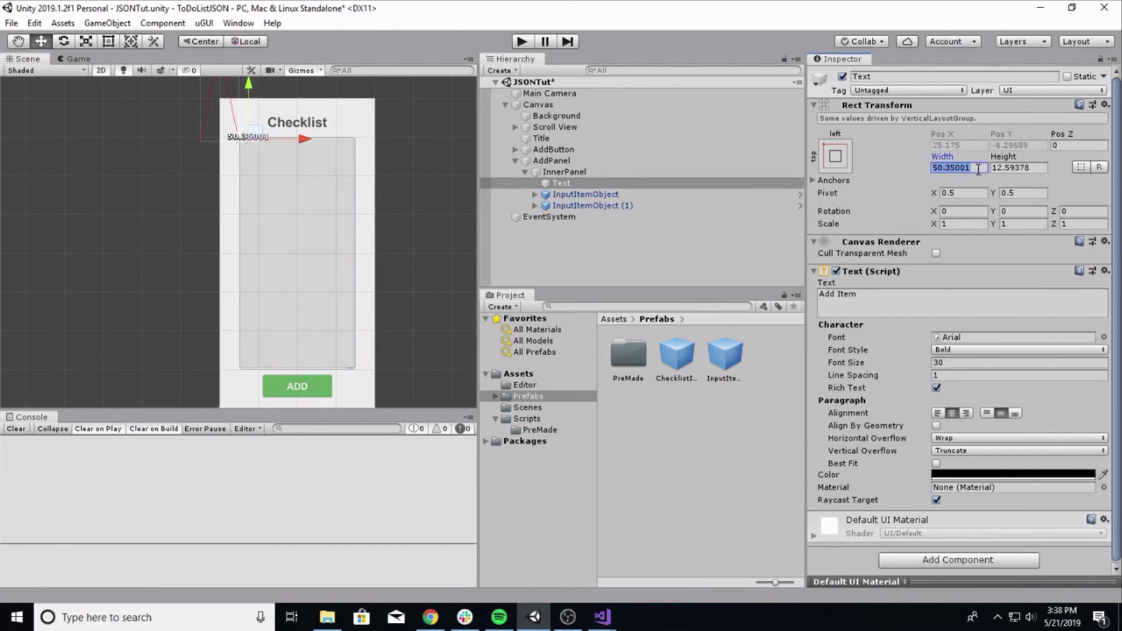
text(200)
key(Tab)
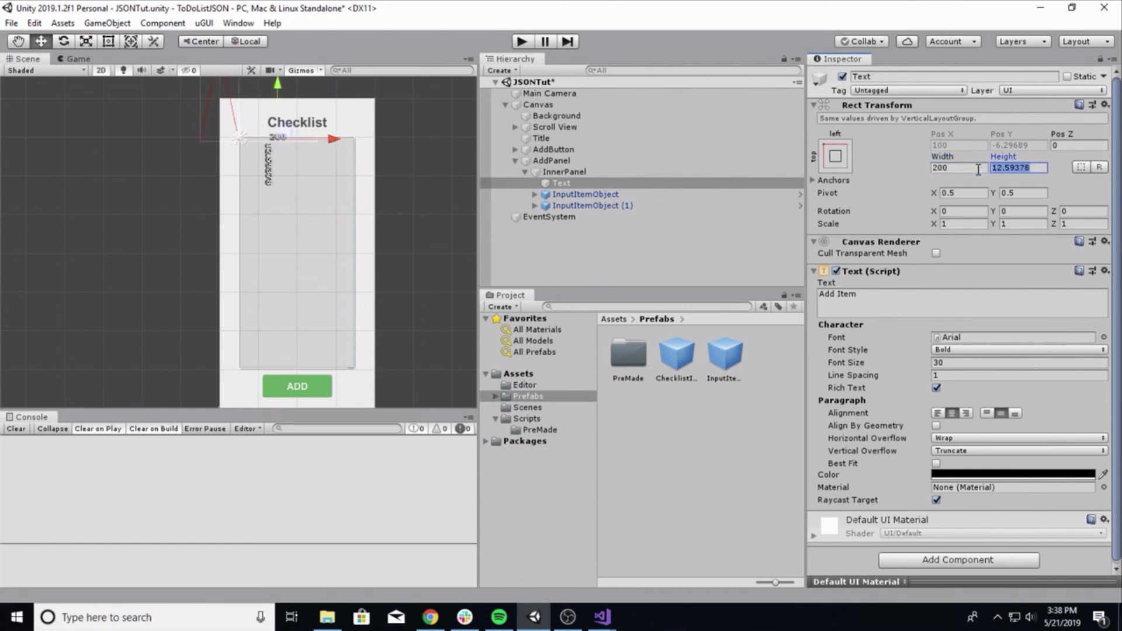
text(50)
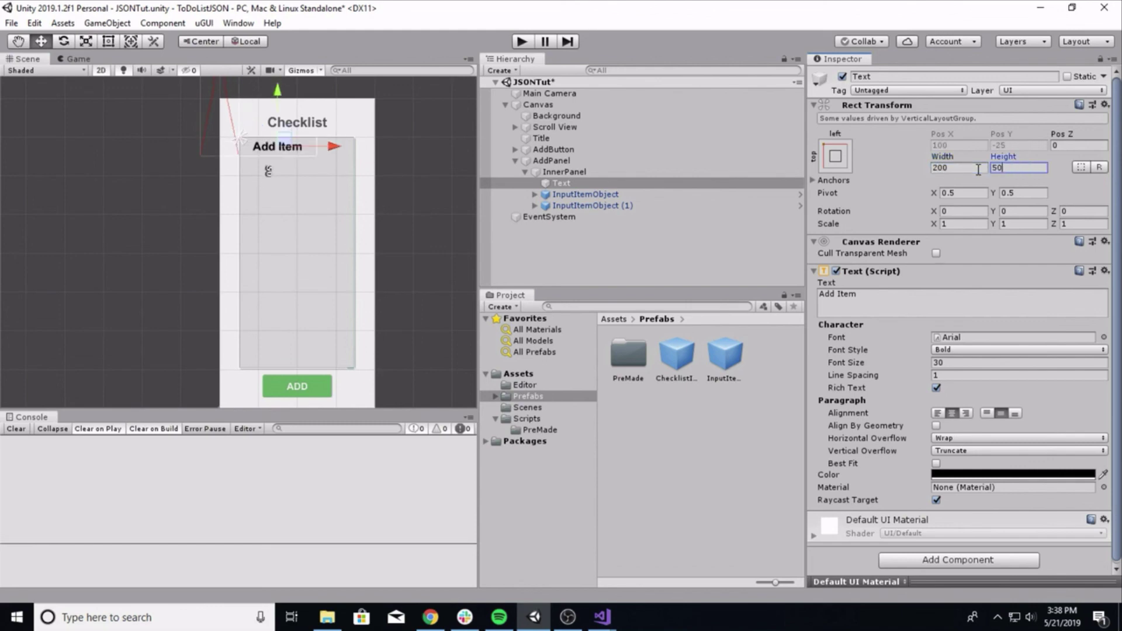
key(BackSpace)
key(BackSpace)
text(70)
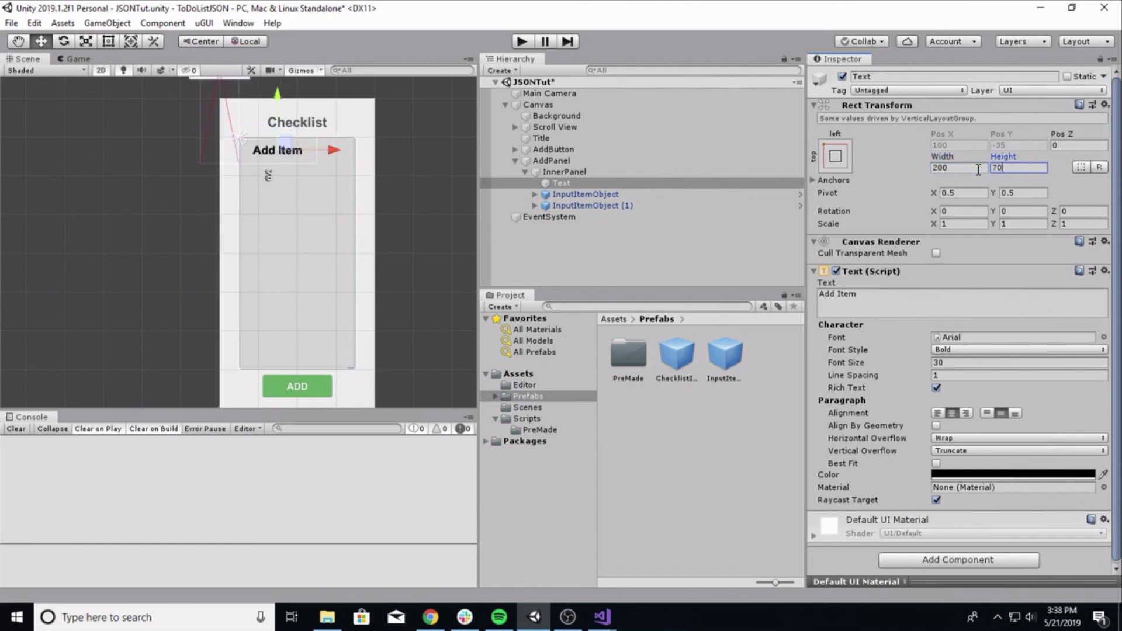
Step: Set InnerPanel's Vertical Layout Group to Upper Center child alignment with a top padding of 20
click(549, 173)
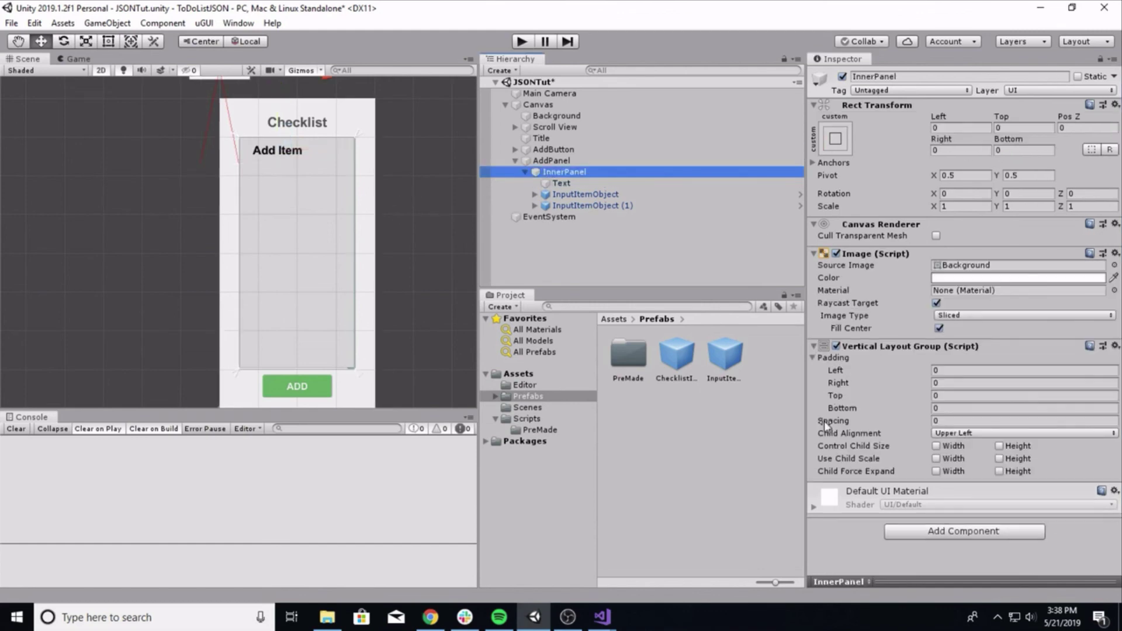
click(988, 434)
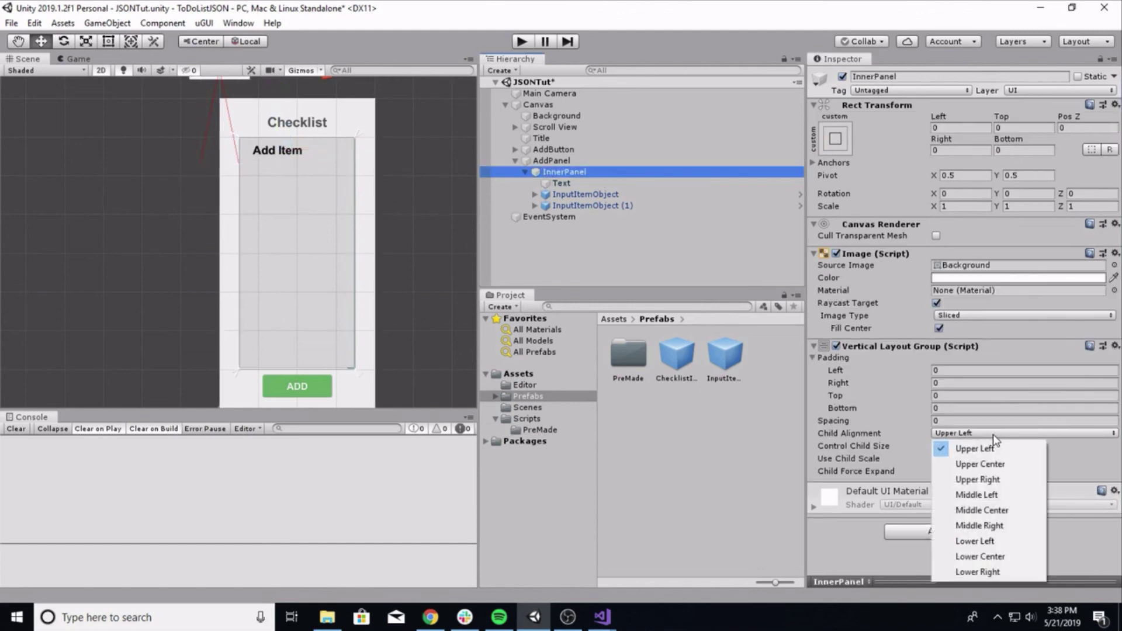
click(985, 464)
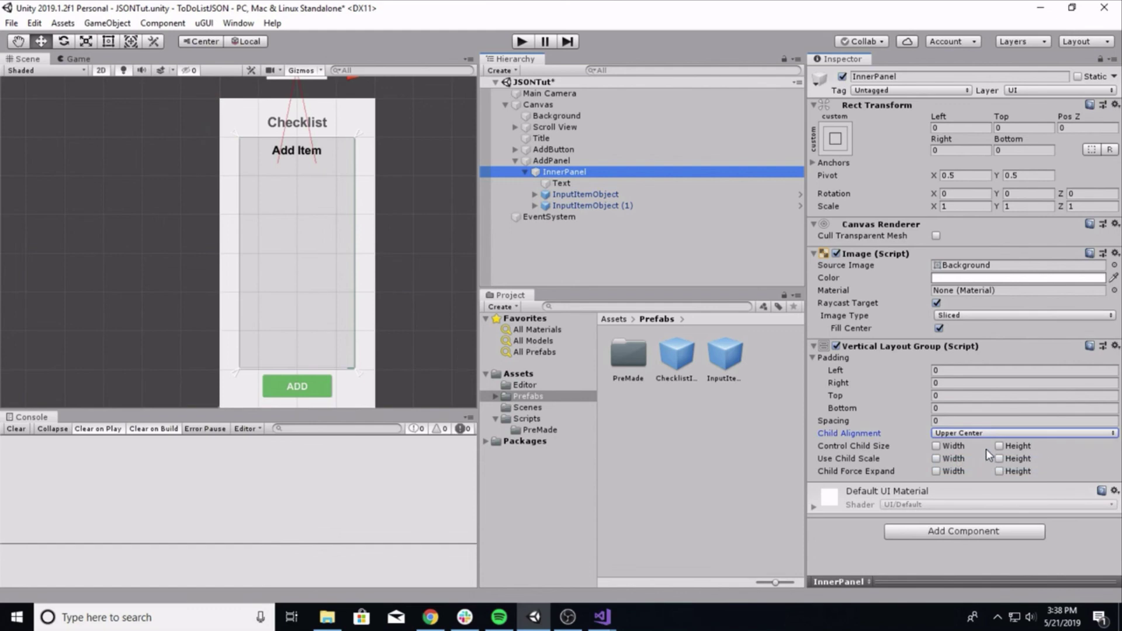
click(993, 396)
text(20)
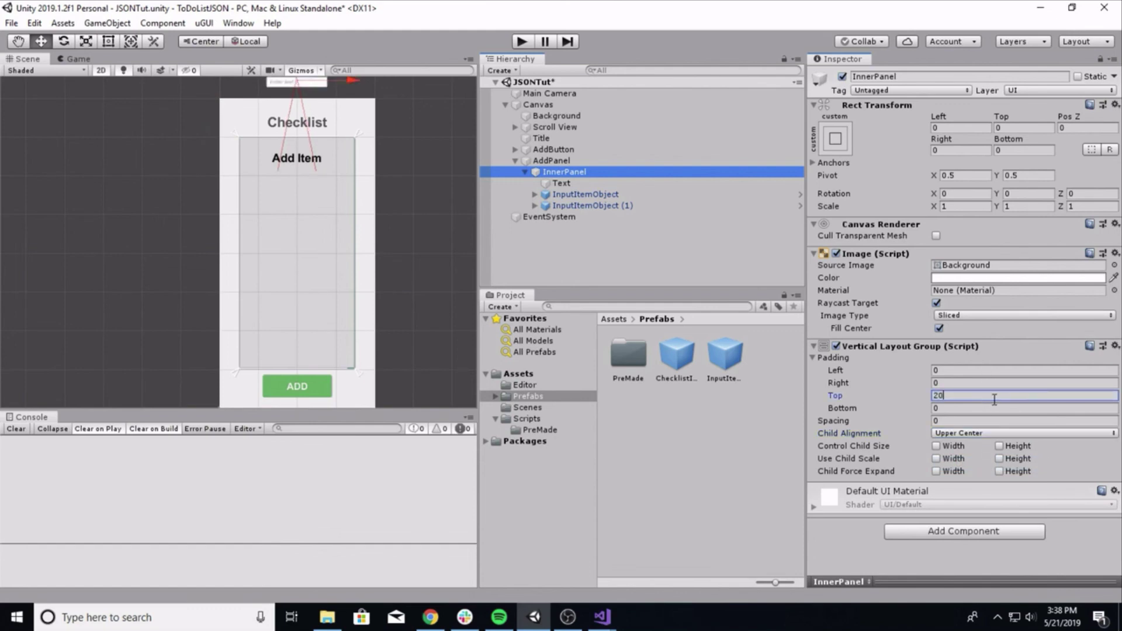
Step: Change the anchor preset of the InputItemObject prefab asset to middle center
click(599, 181)
click(594, 194)
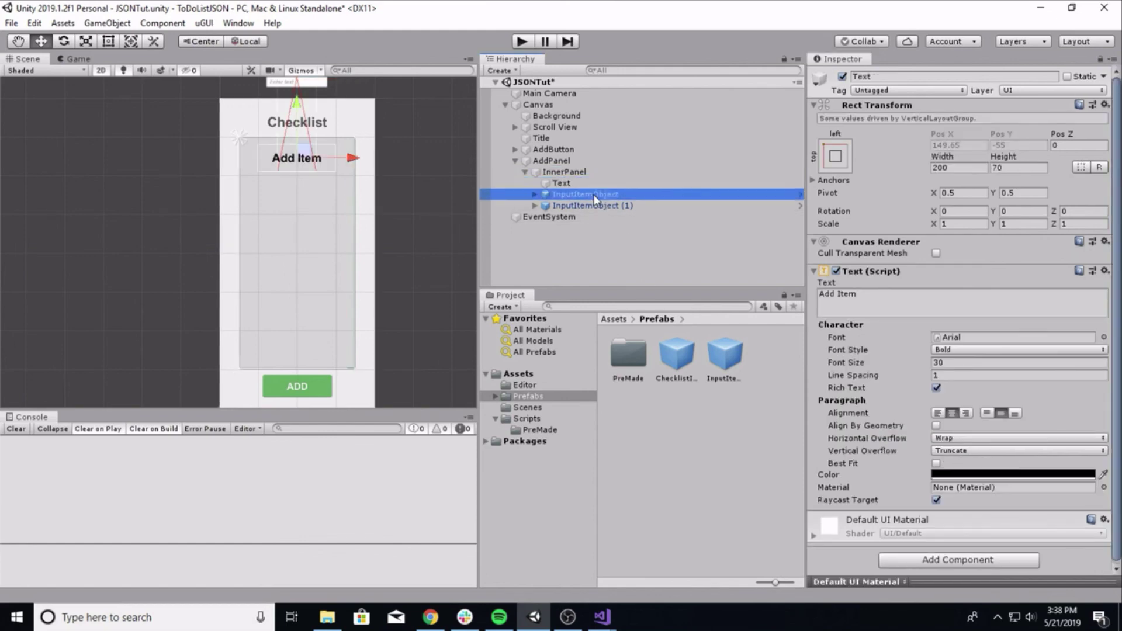
click(984, 179)
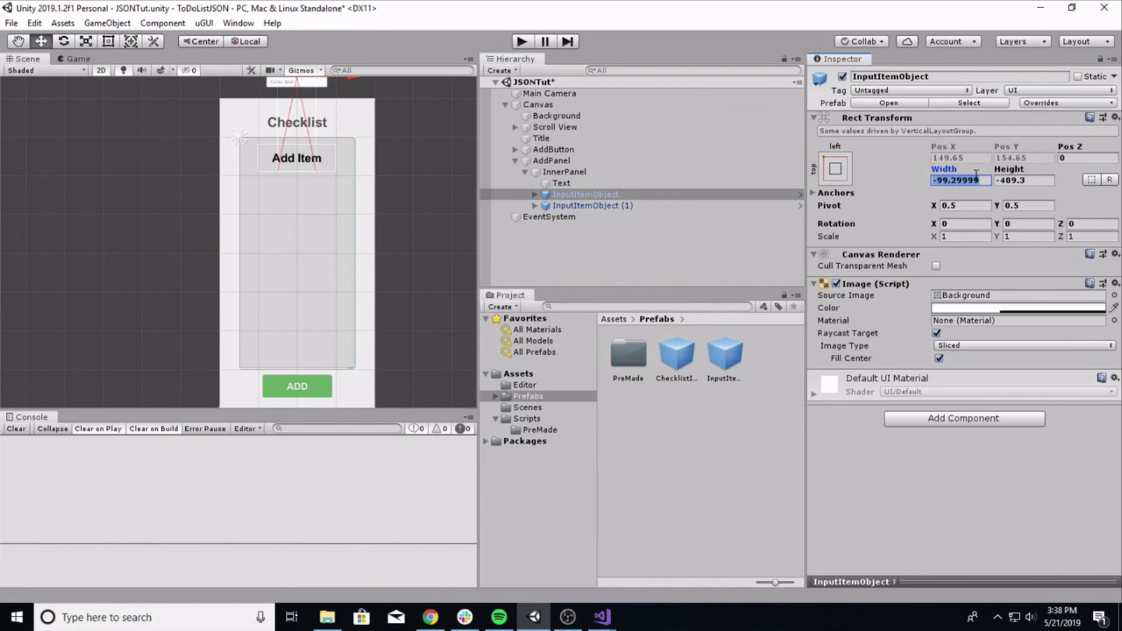
click(716, 354)
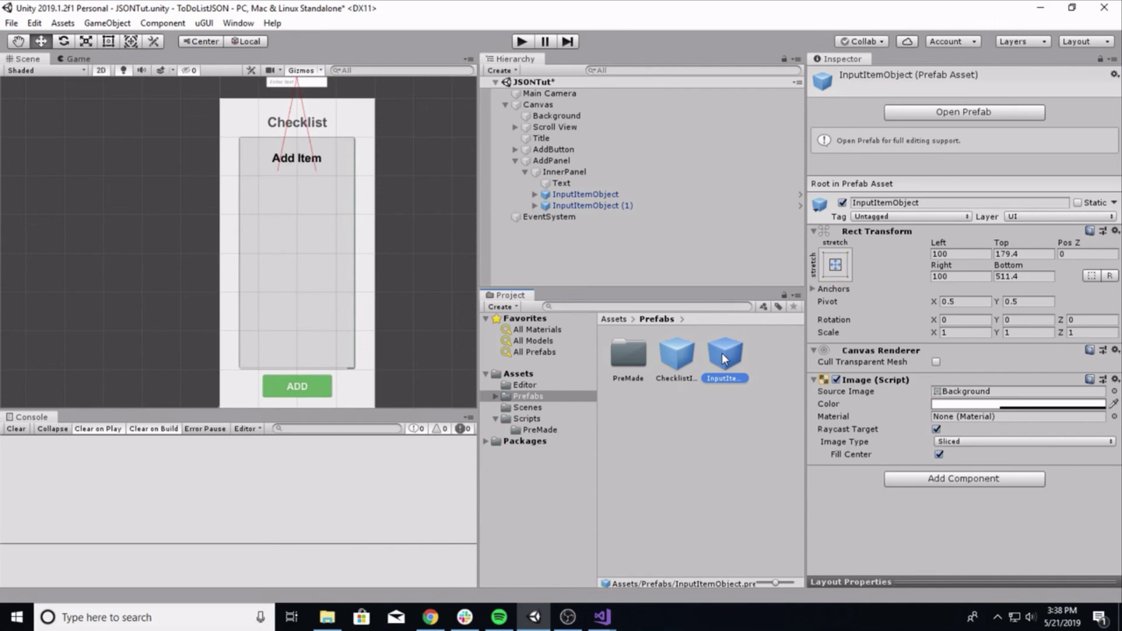
click(835, 265)
click(915, 407)
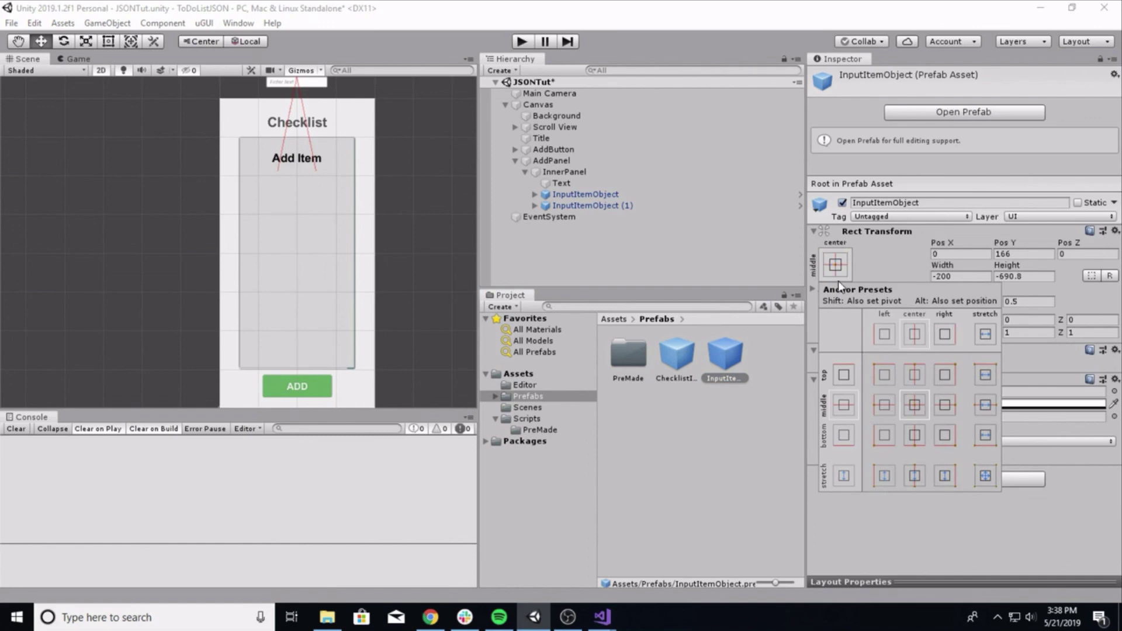
Step: Set the first InputItemObject in InnerPanel to a width of 400 and a height of 300
click(605, 195)
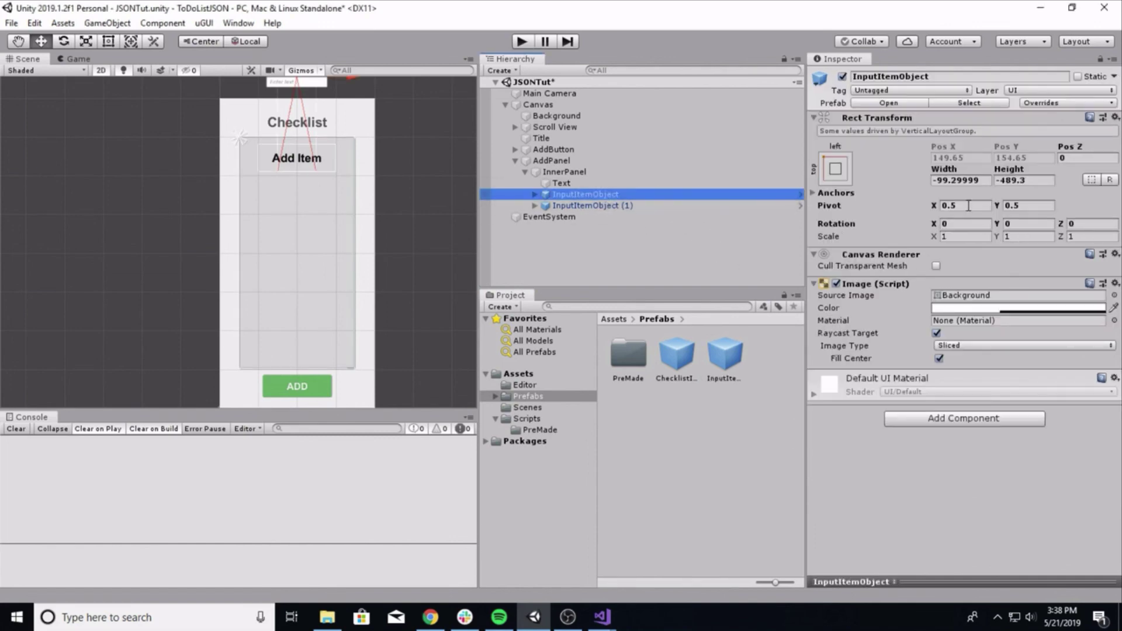
click(971, 181)
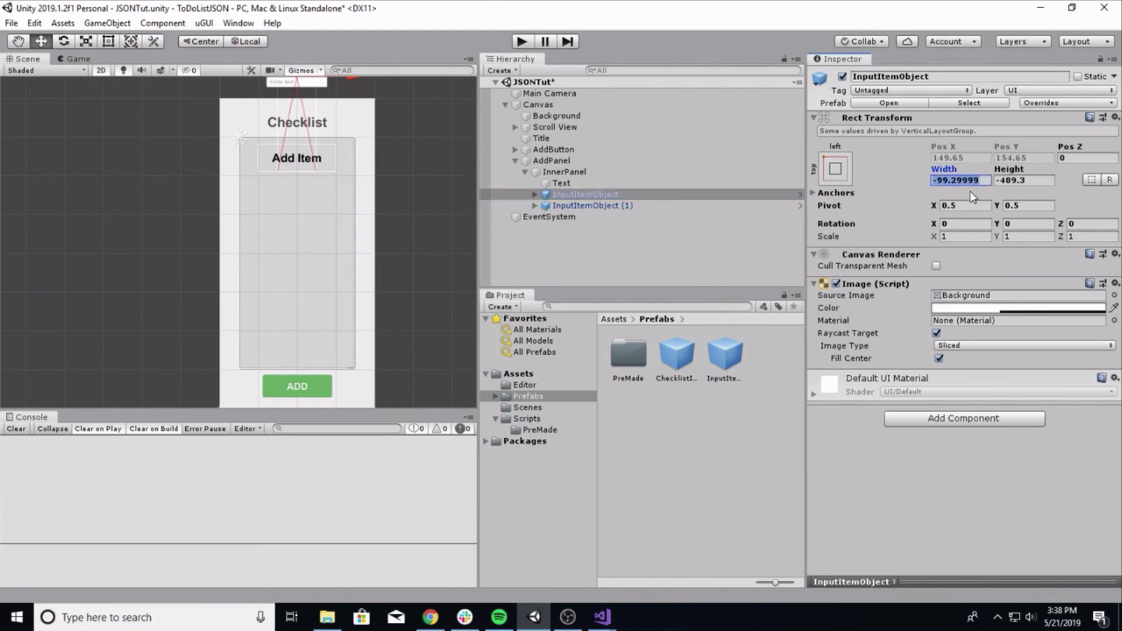
text(300)
key(Tab)
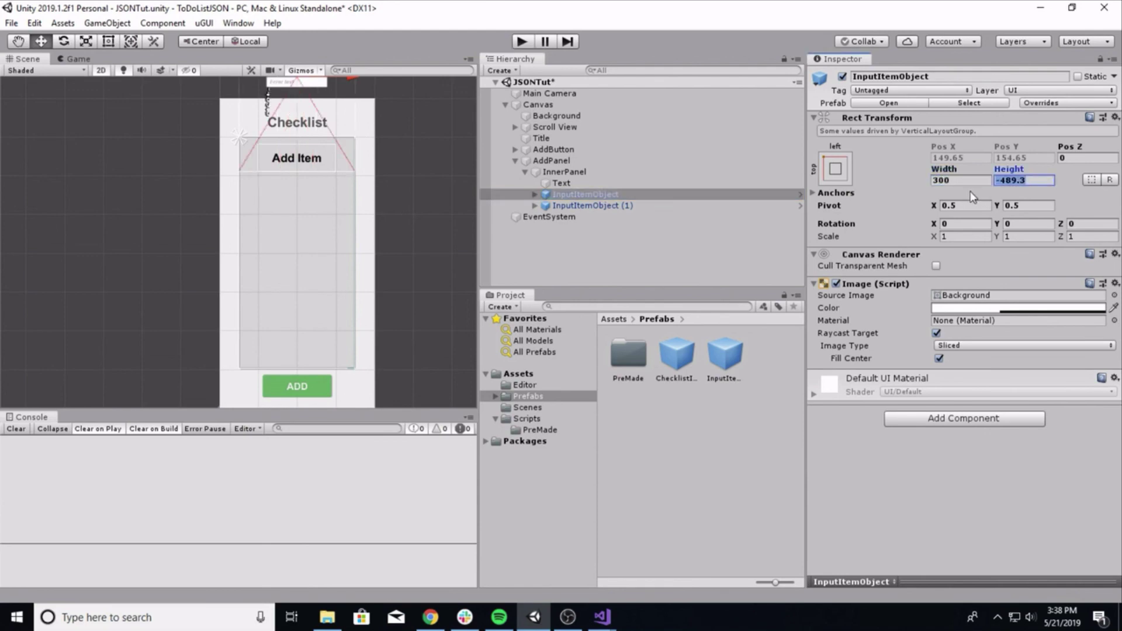
text(100)
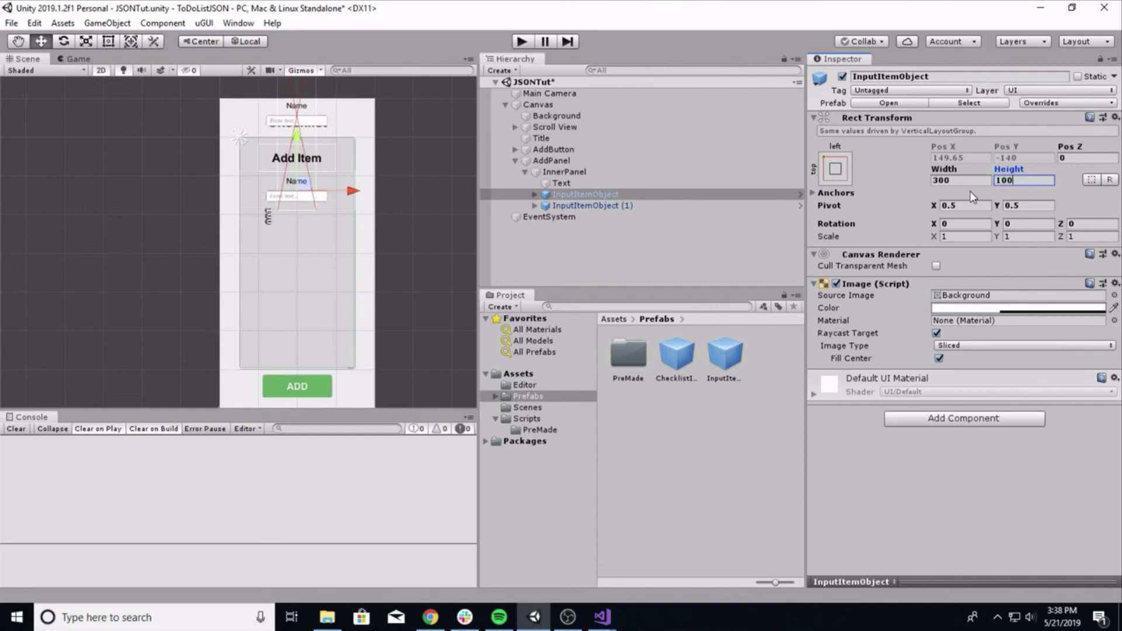
click(974, 182)
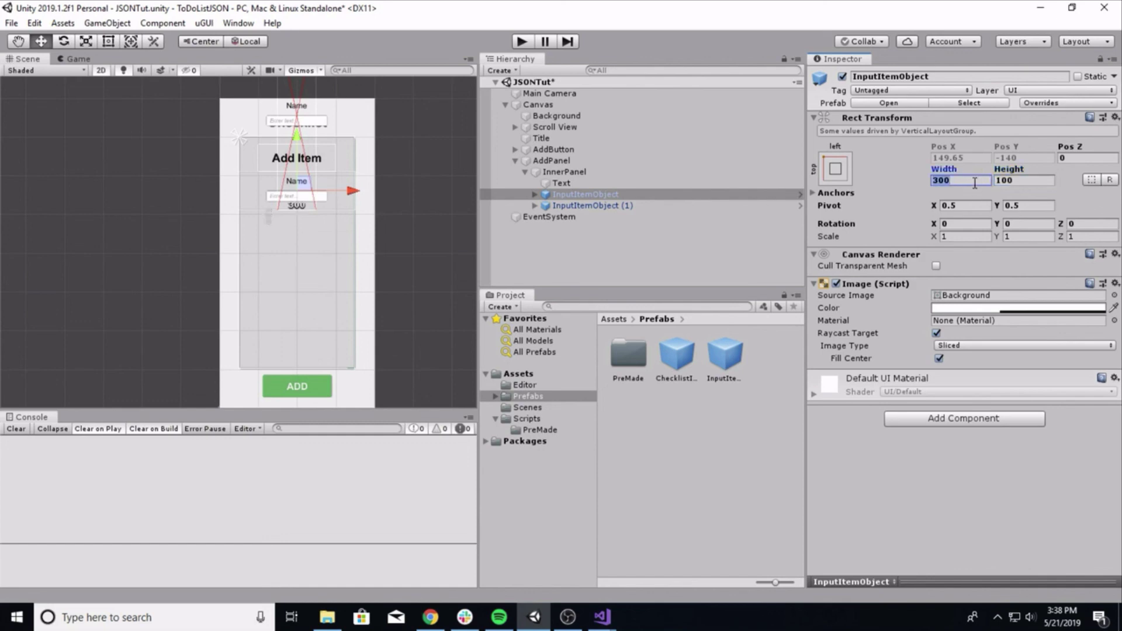
text(400)
click(1019, 181)
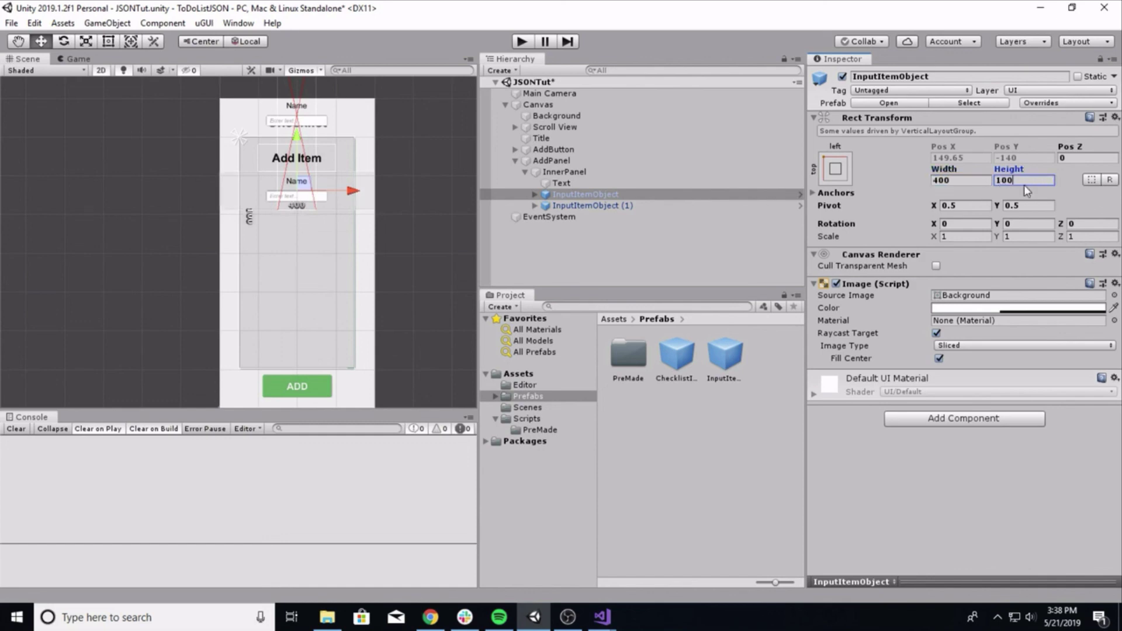
text(300)
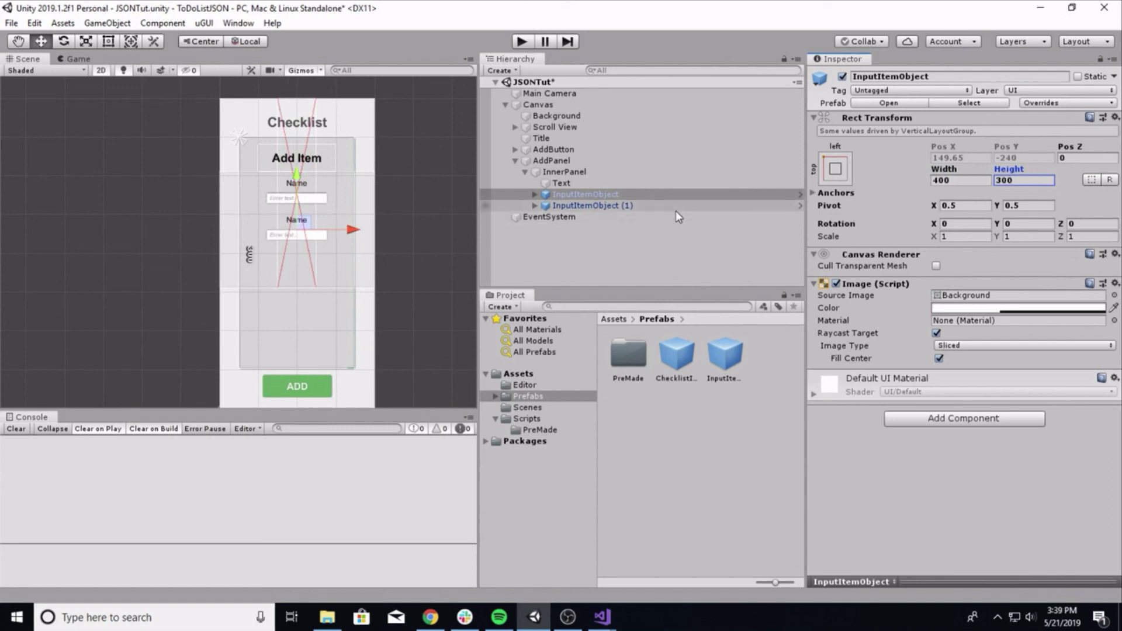
Step: Compare the Rect Transform sizes of the two InputItemObject instances and check the first one's prefab overrides
click(608, 208)
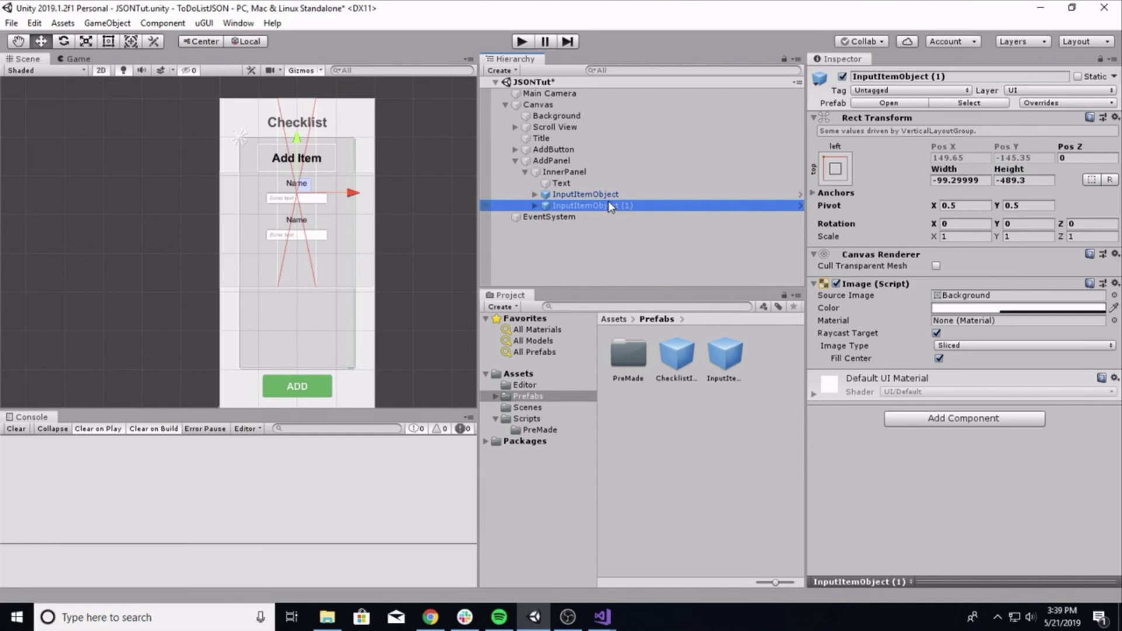
click(607, 199)
click(608, 205)
click(607, 196)
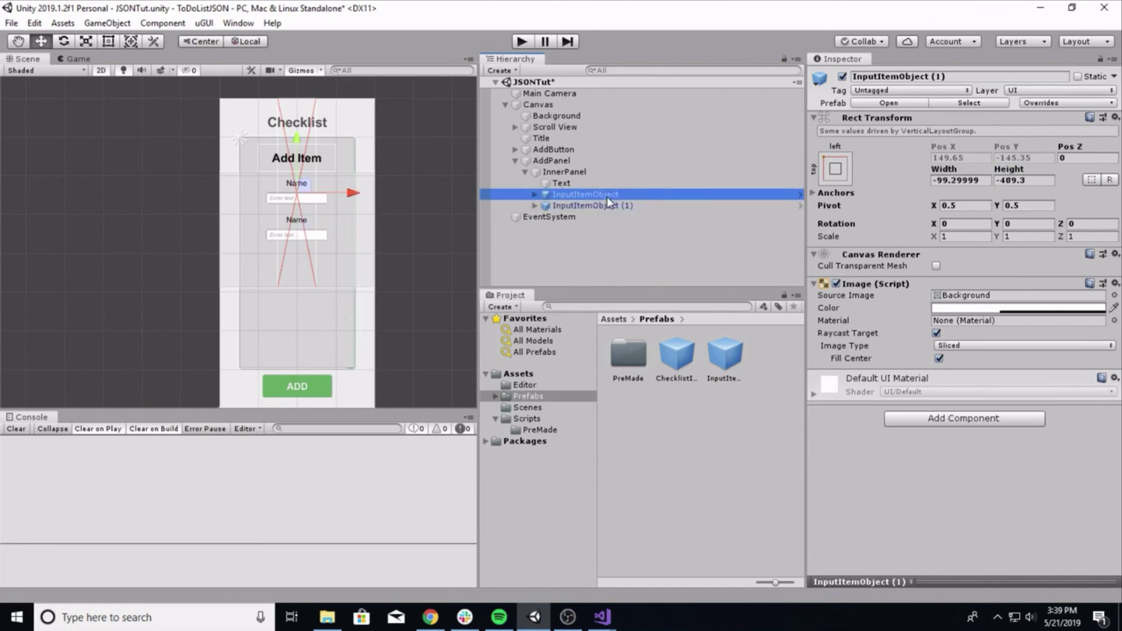
click(607, 205)
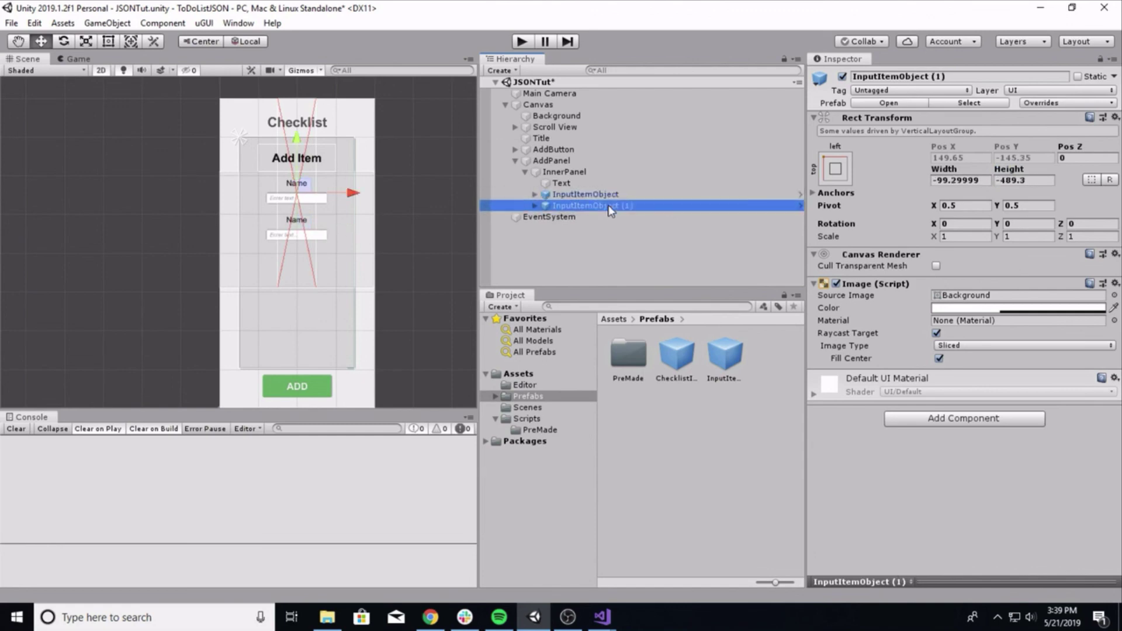
click(608, 195)
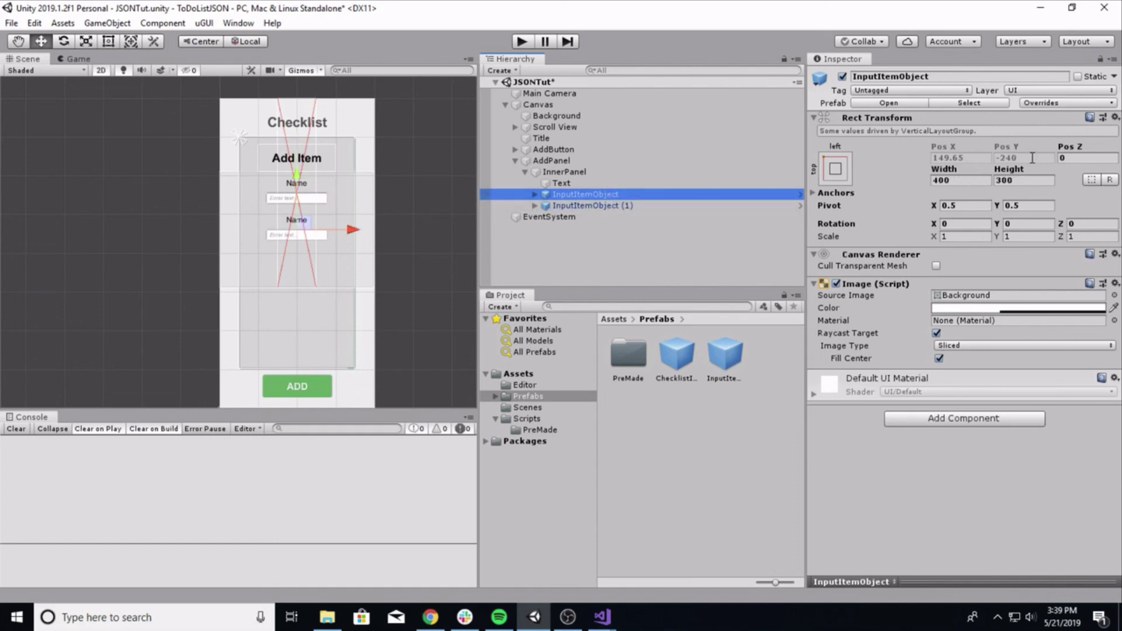
click(1079, 103)
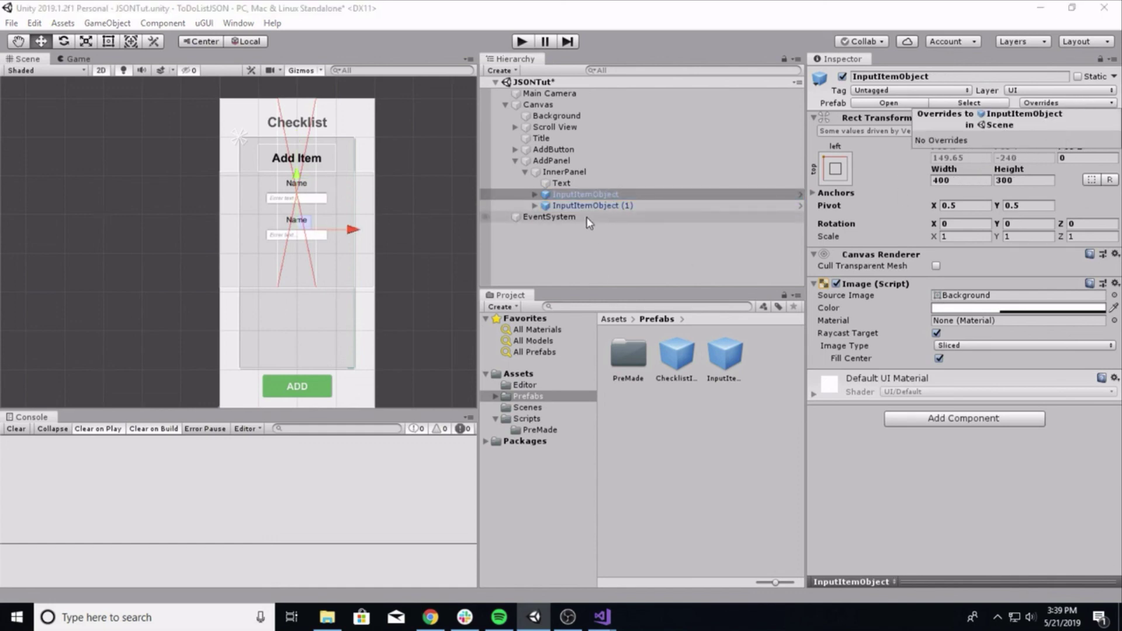
click(643, 194)
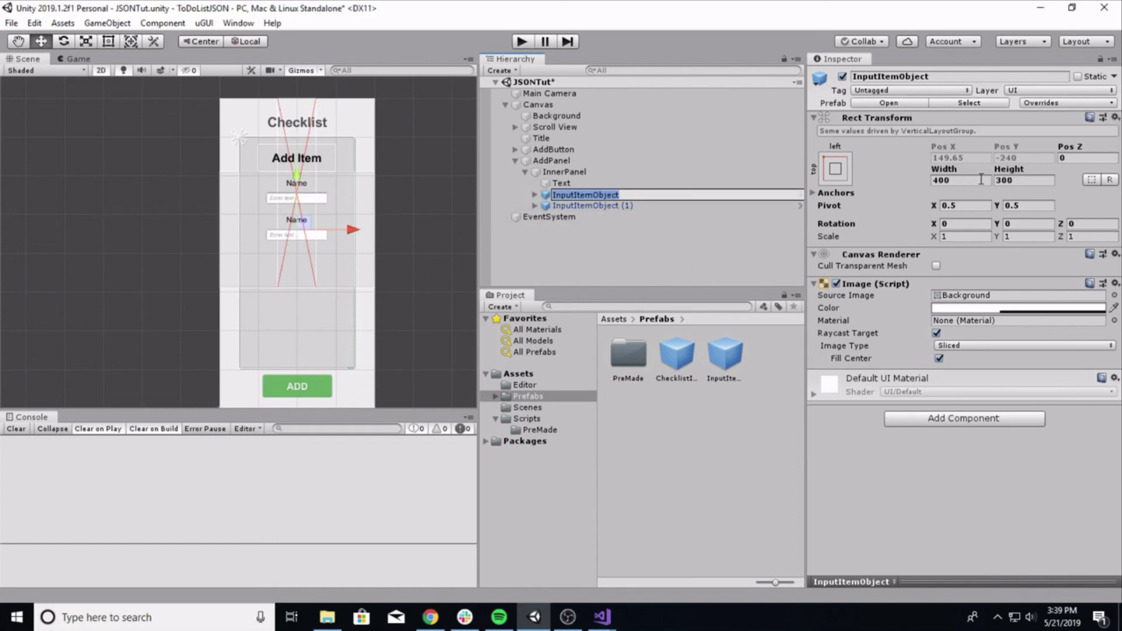
click(963, 180)
Step: Set the second InputItemObject in InnerPanel to a width of 400 and a height of 300
click(583, 205)
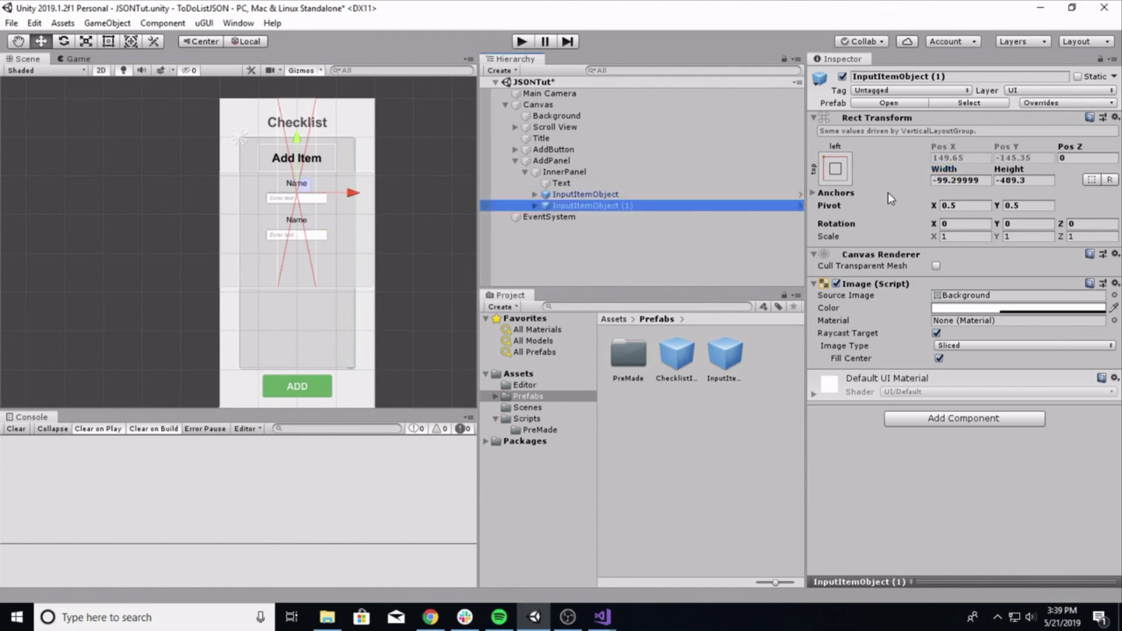
click(942, 181)
text(400)
key(Tab)
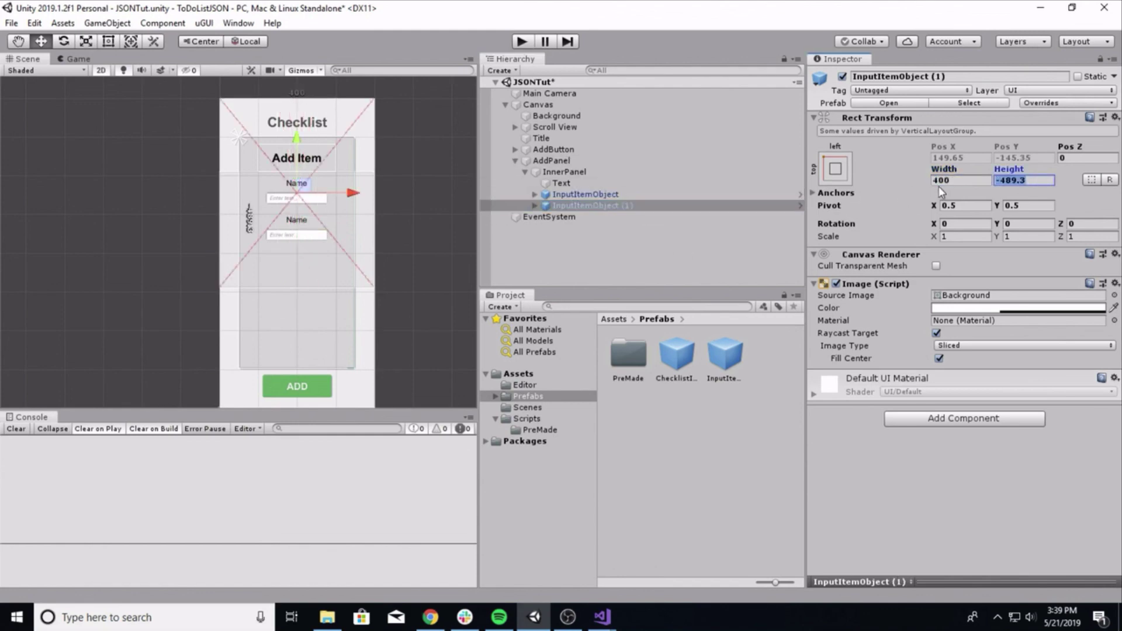
text(300)
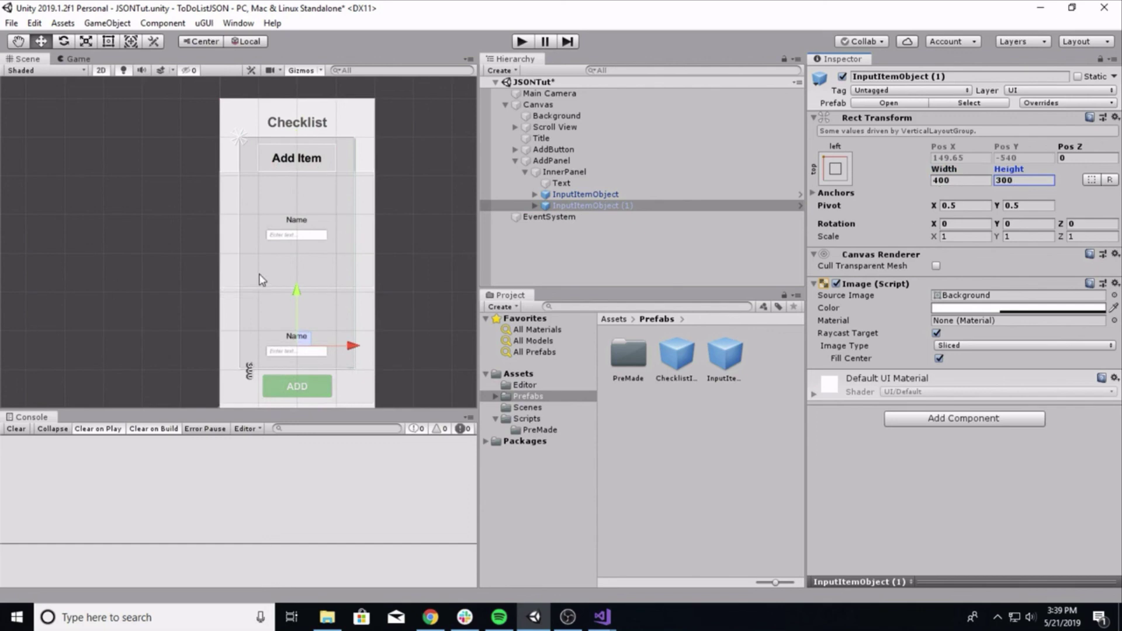
scroll(236, 285, down, 4)
middle_drag(248, 317, 229, 263)
scroll(252, 217, up, 4)
scroll(229, 258, down, 3)
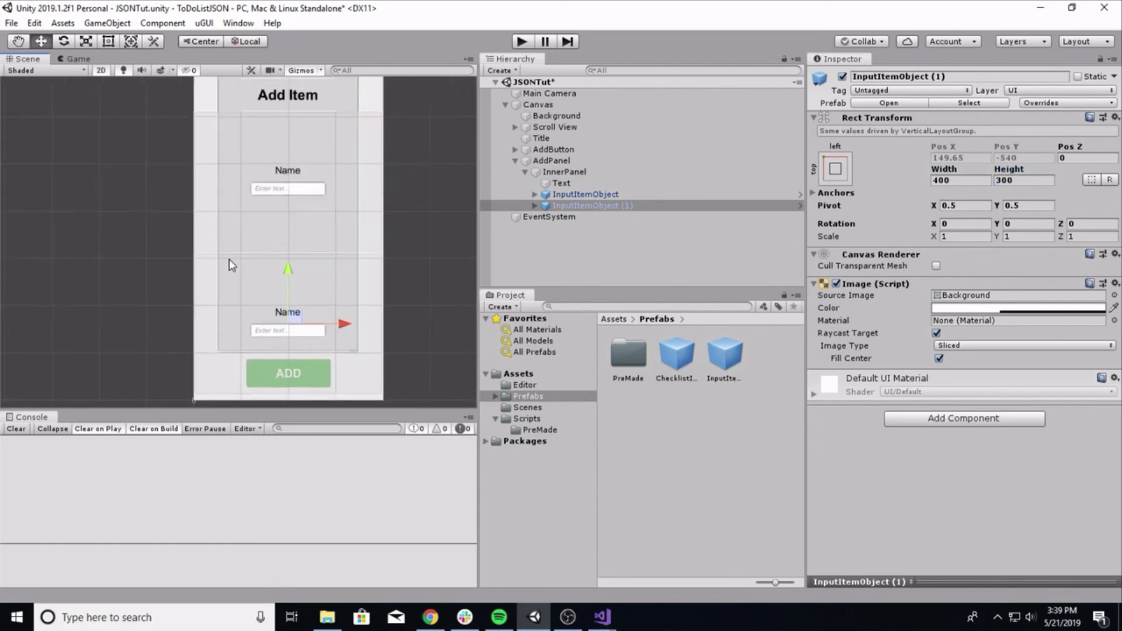
Step: Set both InputItemObject instances together to a width of 200 and a height of 100
ctrl+click(570, 194)
click(967, 178)
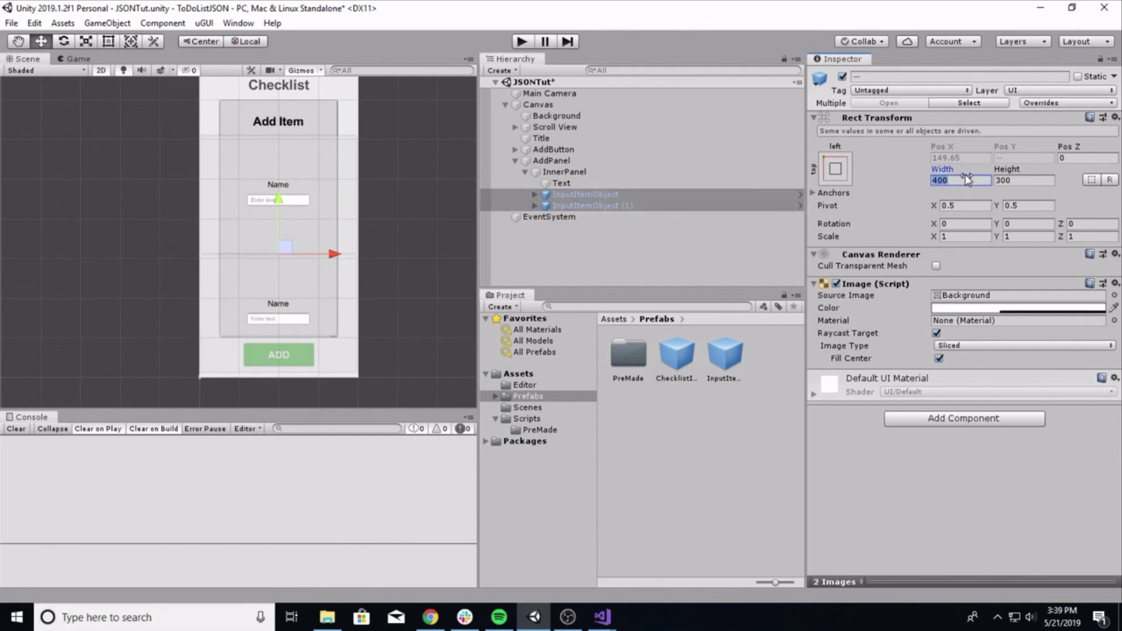
text(200)
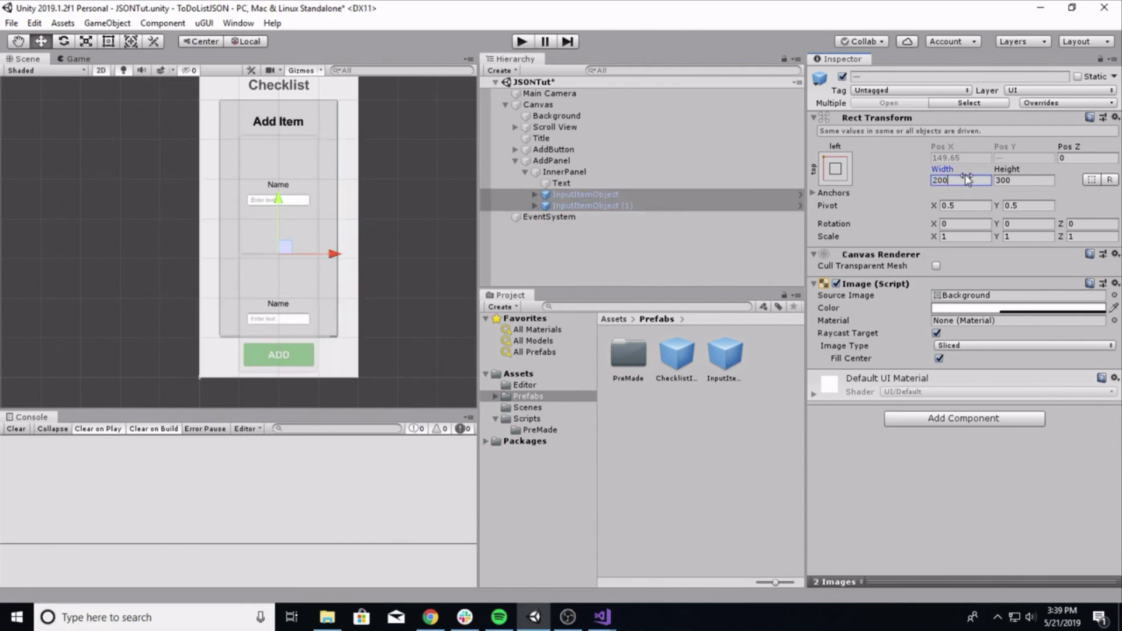
key(Tab)
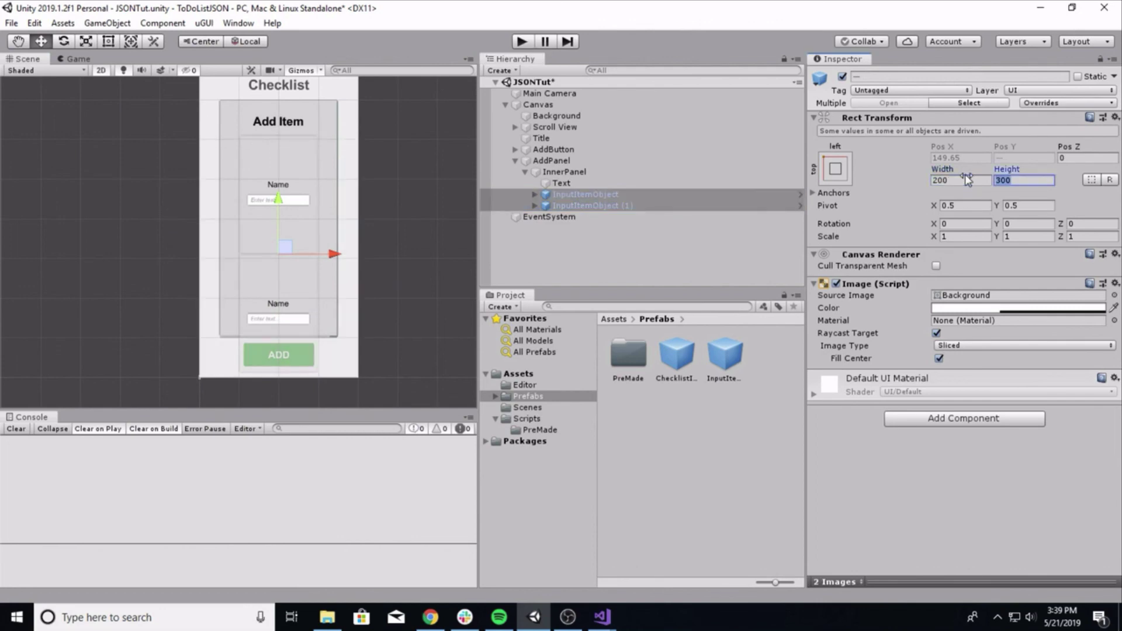
text(100)
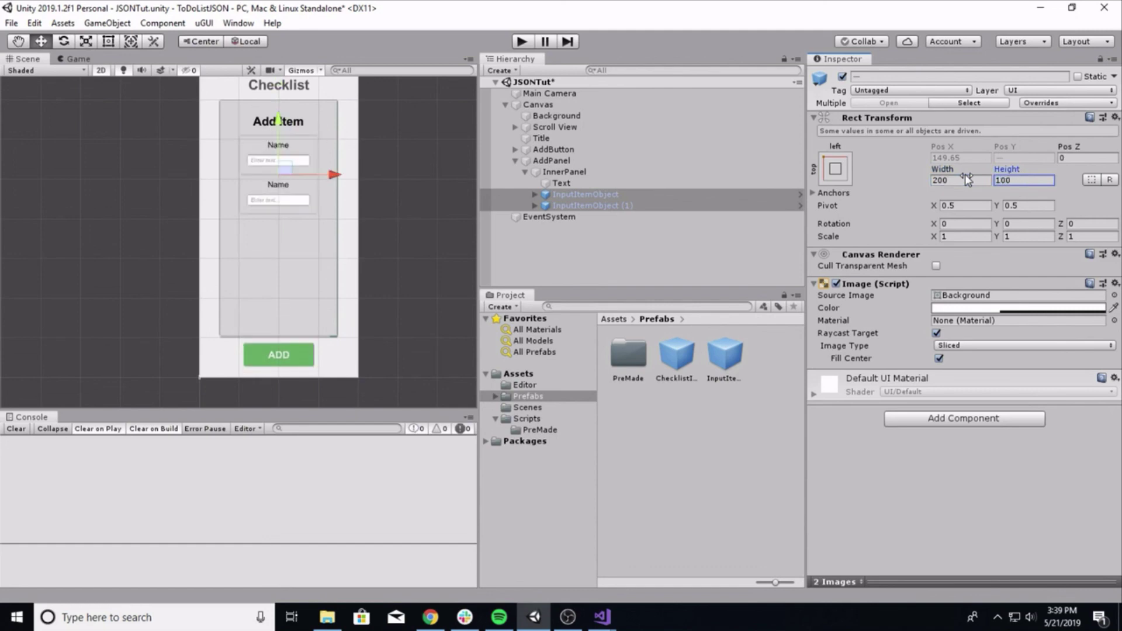
scroll(225, 248, up, 5)
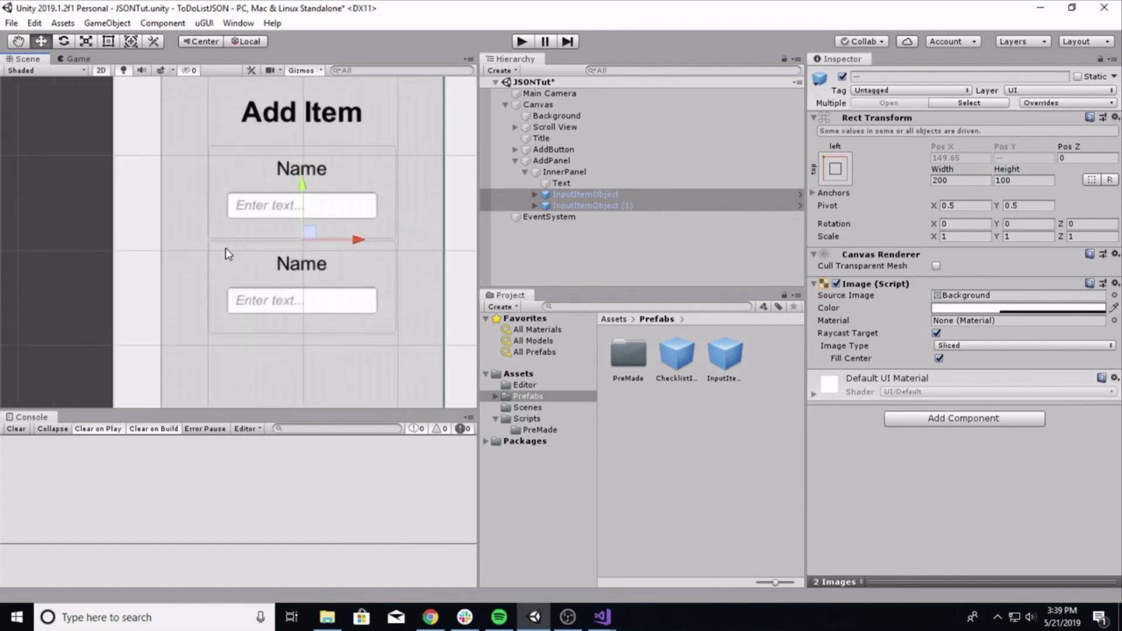
scroll(233, 247, down, 5)
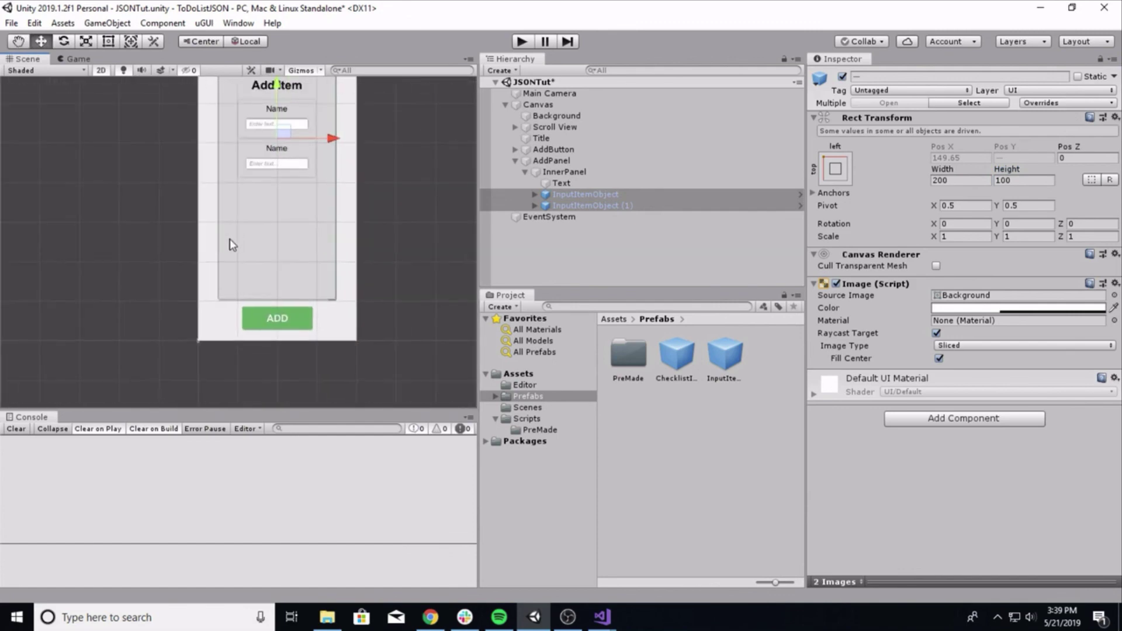
scroll(232, 245, down, 3)
Step: Set the spacing of InnerPanel's Vertical Layout Group to 30
click(539, 162)
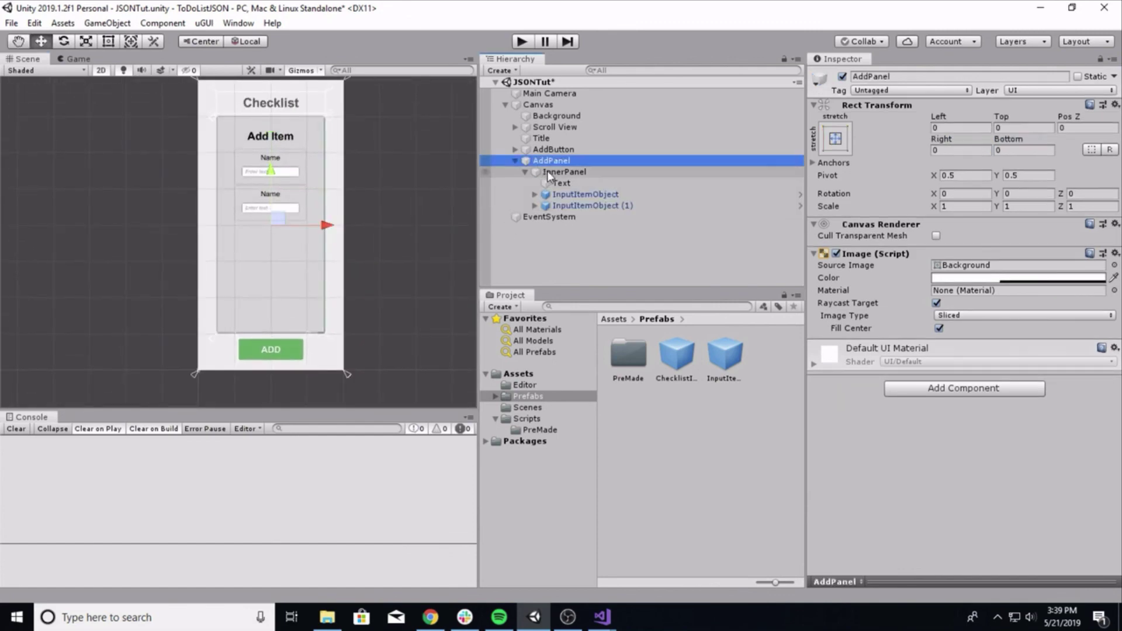
click(547, 171)
click(959, 420)
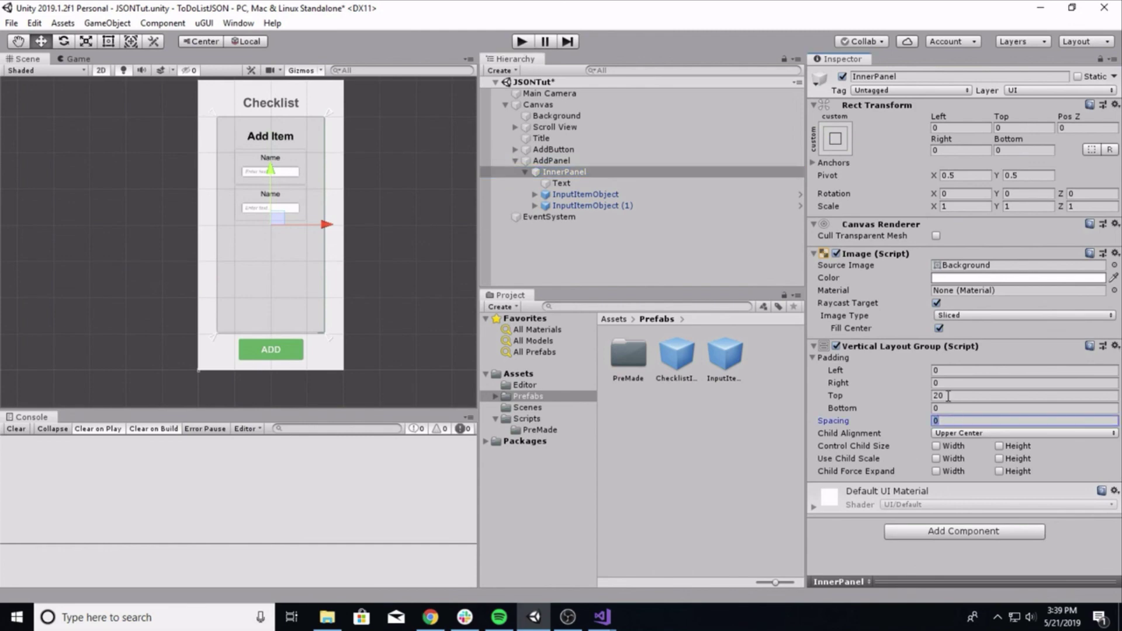
text(30)
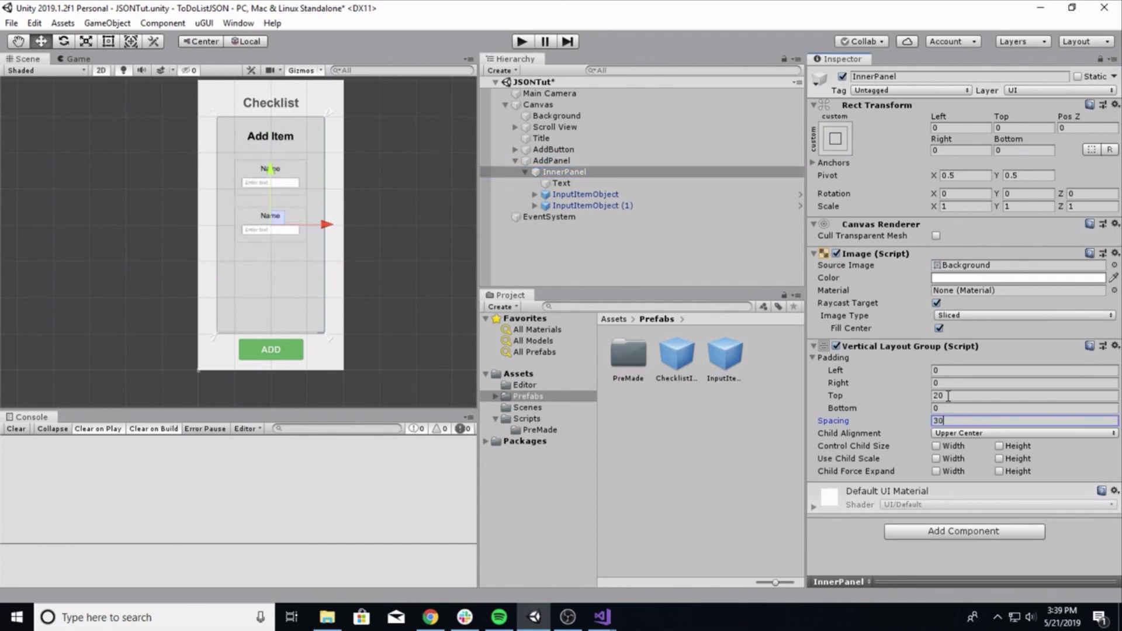
Step: Duplicate the second InputItemObject three times to test the vertical layout, and delete the three copies
click(558, 206)
key(ctrl+d)
key(ctrl+d)
key(ctrl+d)
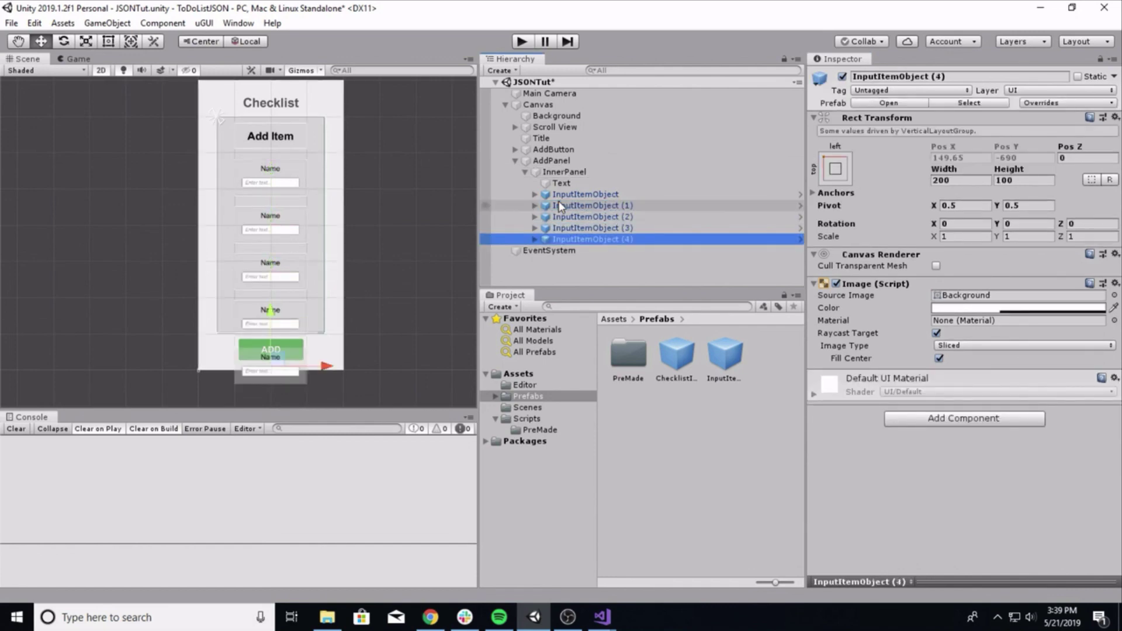
scroll(231, 292, down, 2)
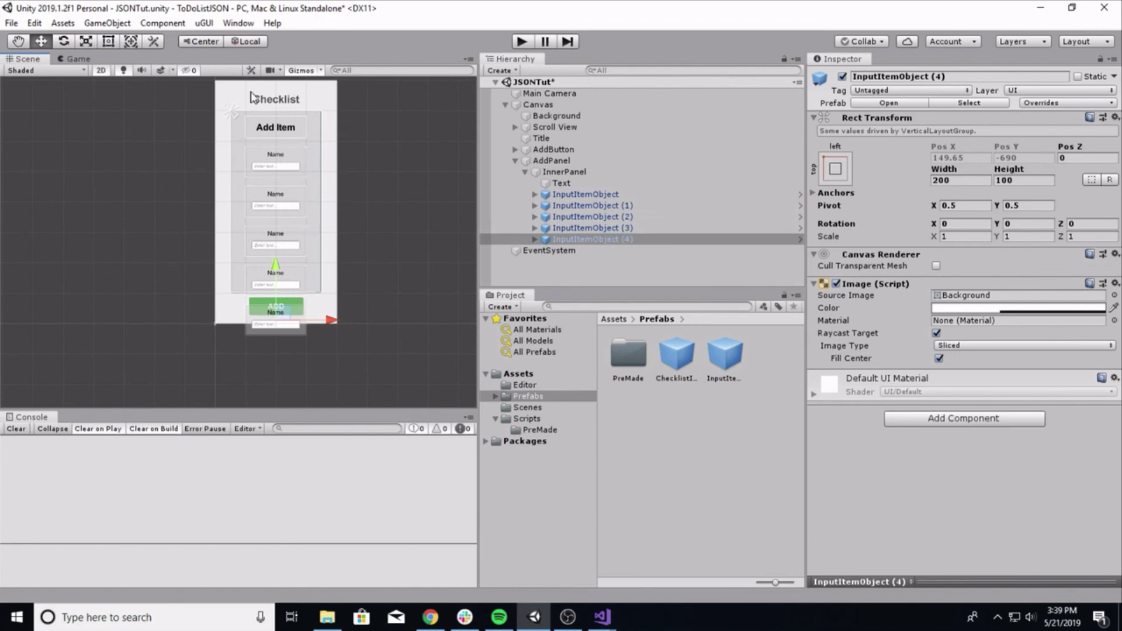
key(Delete)
key(Delete)
key(Delete)
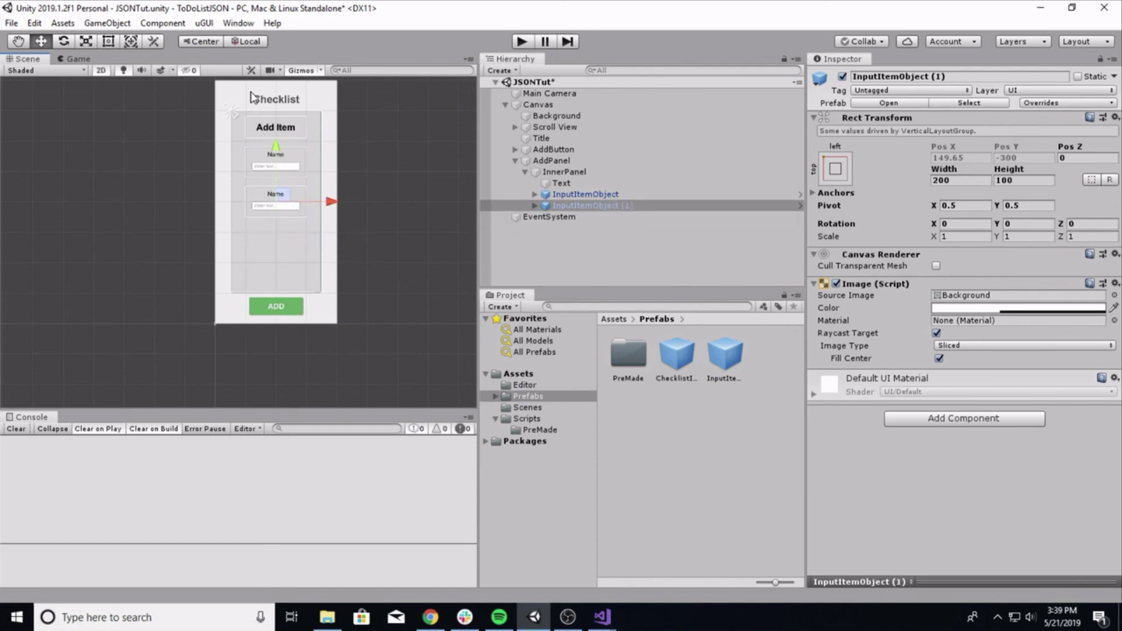
scroll(465, 252, up, 8)
scroll(416, 311, down, 6)
middle_drag(351, 211, 384, 258)
scroll(389, 266, down, 6)
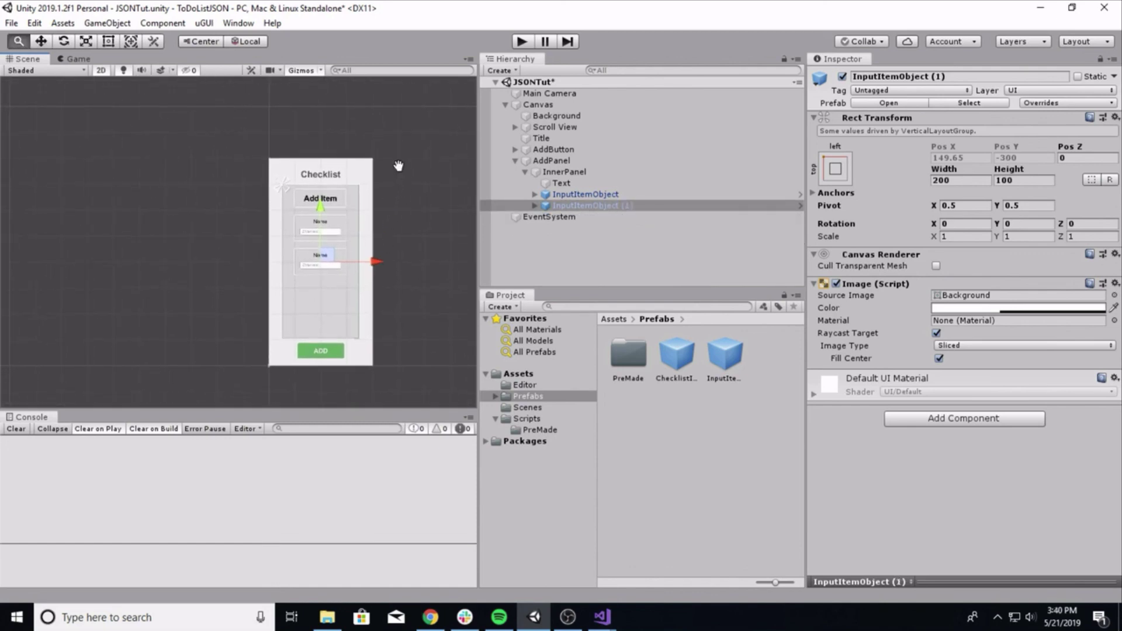
middle_drag(399, 166, 394, 150)
scroll(390, 153, up, 2)
scroll(388, 153, down, 1)
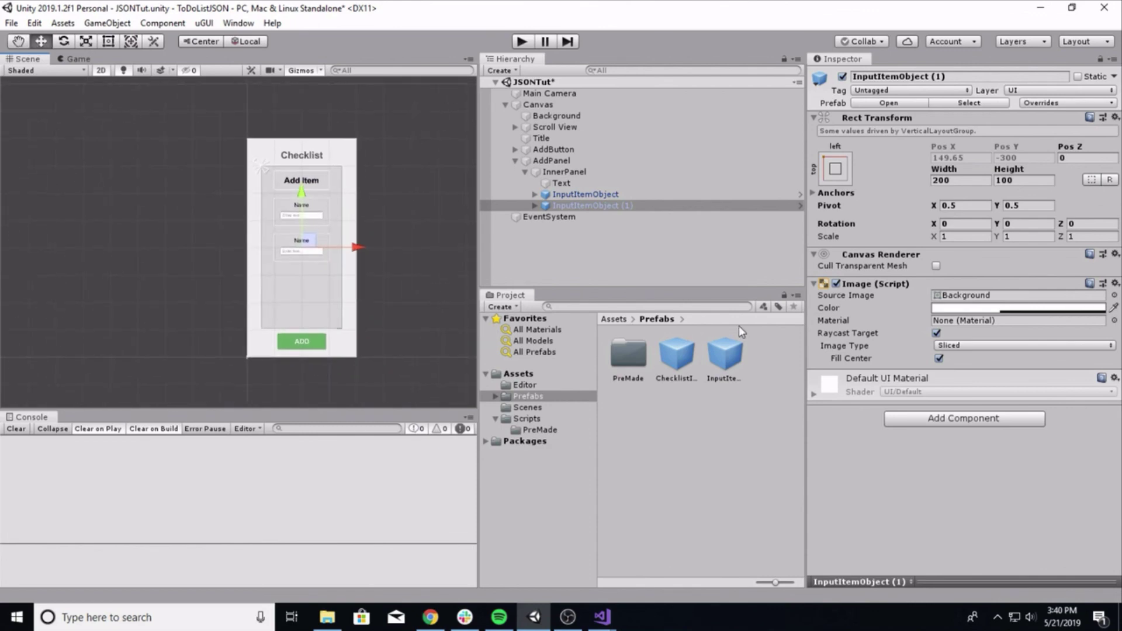
click(629, 194)
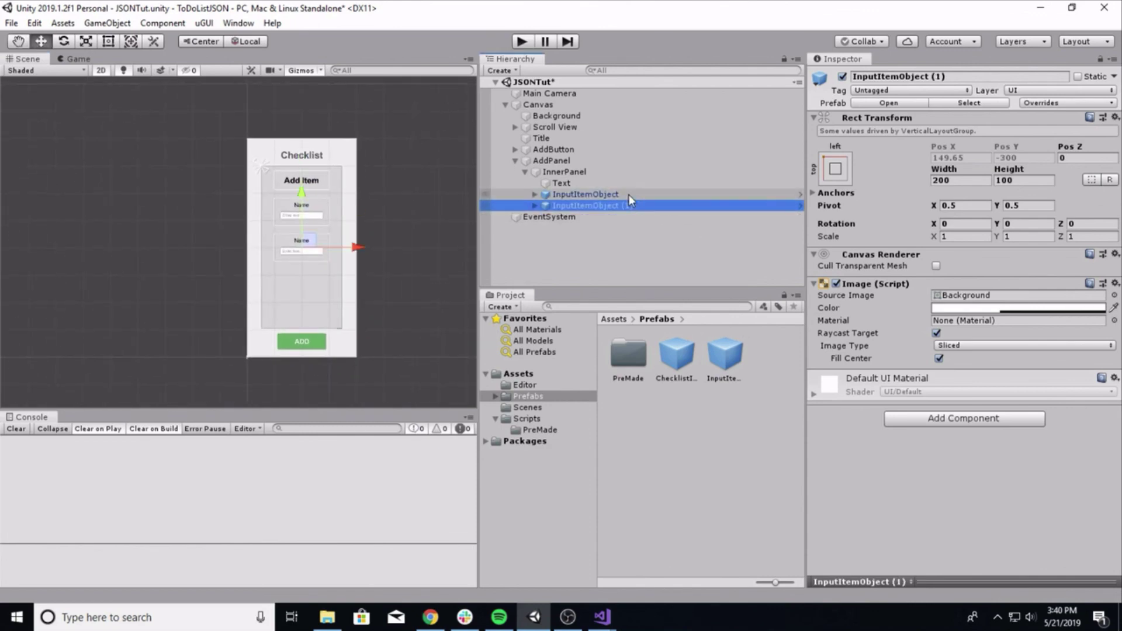
scroll(451, 230, up, 2)
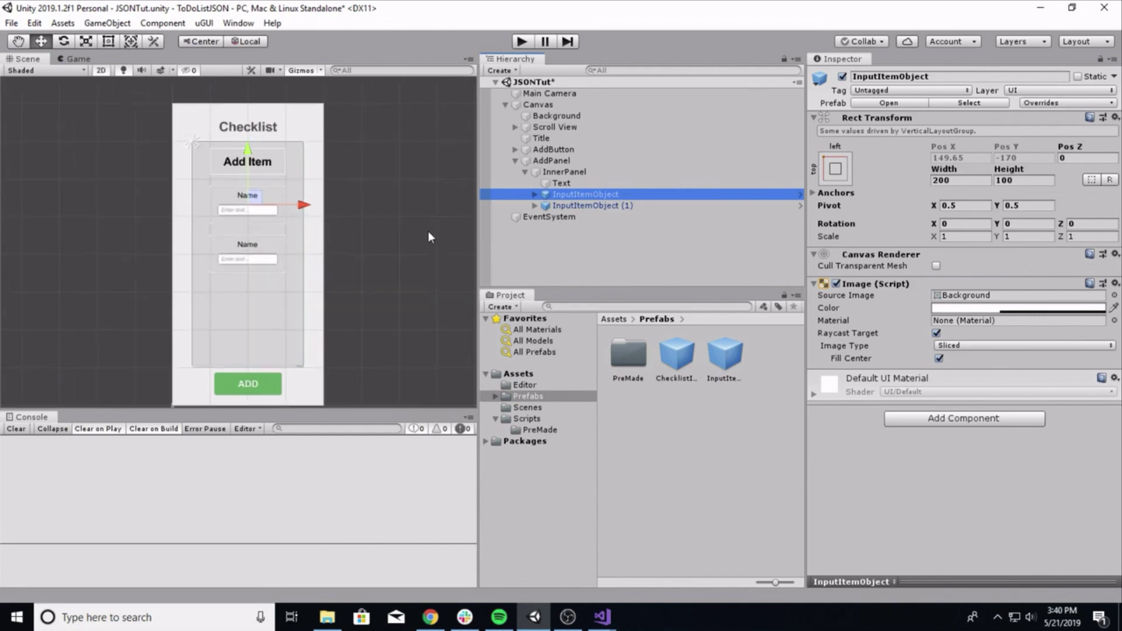
Step: Change the label text of the second InputItemObject to "Type"
click(534, 206)
click(563, 215)
click(561, 227)
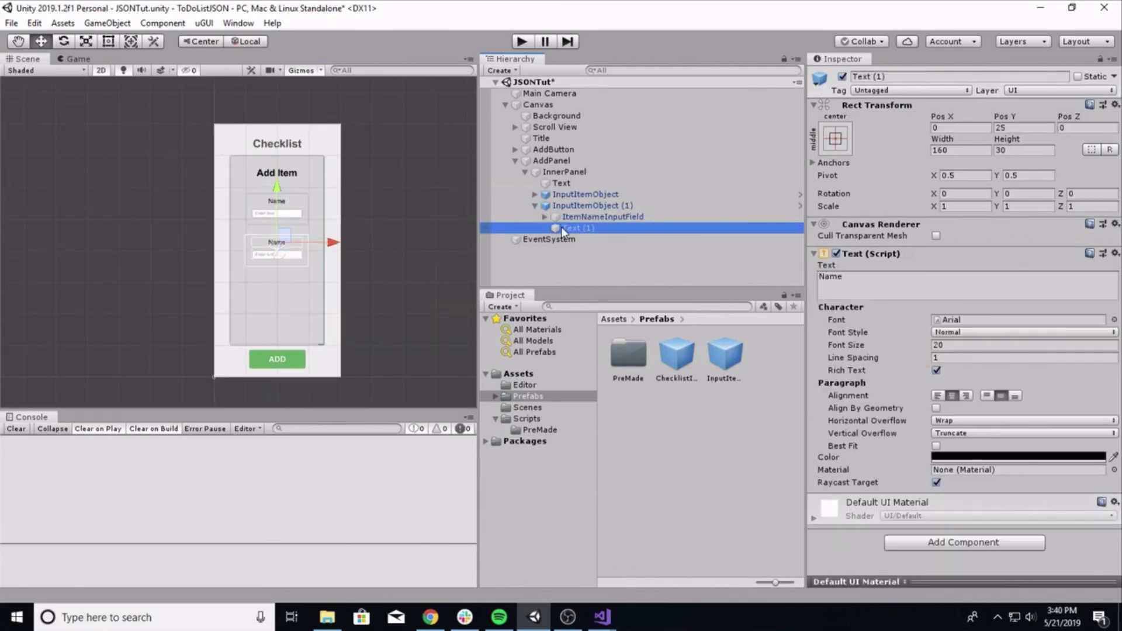
click(952, 286)
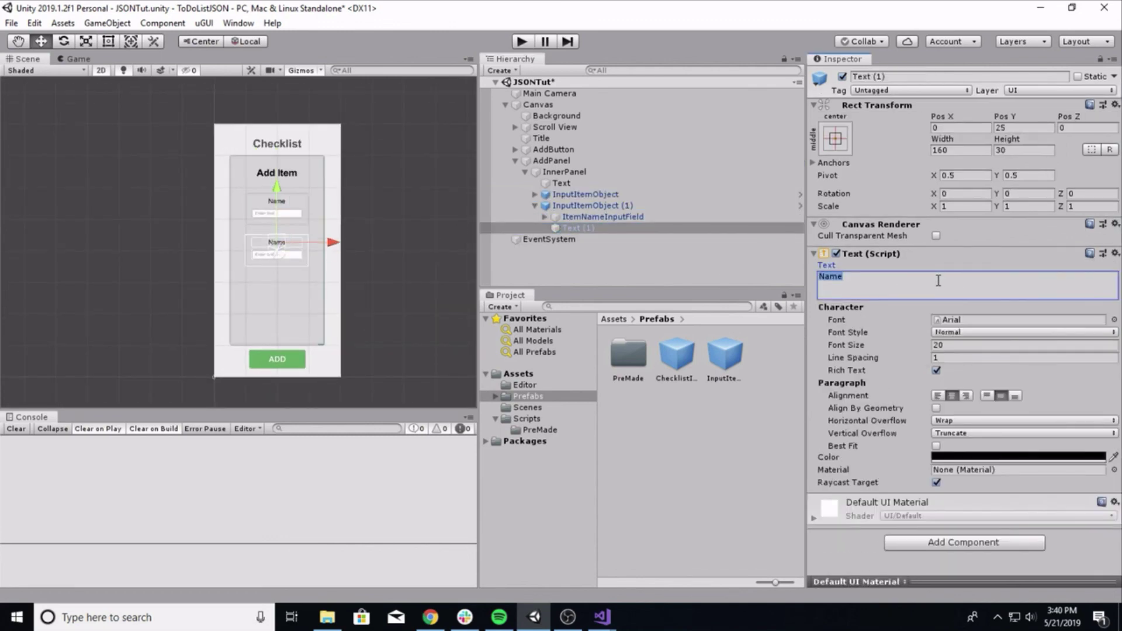
text(Type)
scroll(383, 275, up, 2)
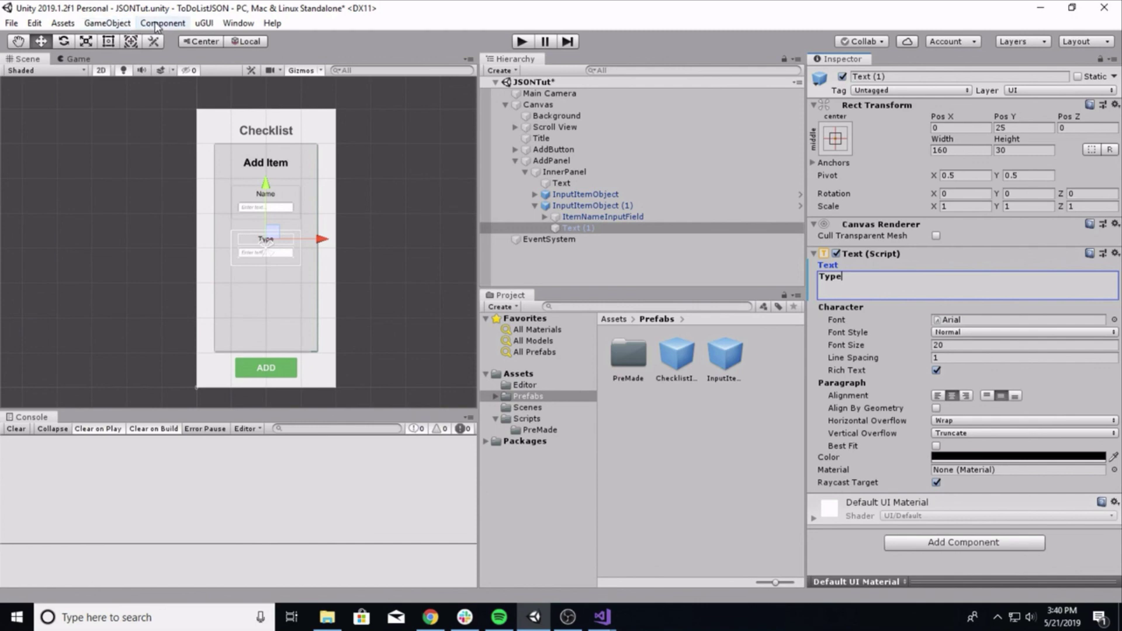
Step: Snap the anchors to the corners for the second InputItemObject's text label and its ItemNameInputField
click(204, 22)
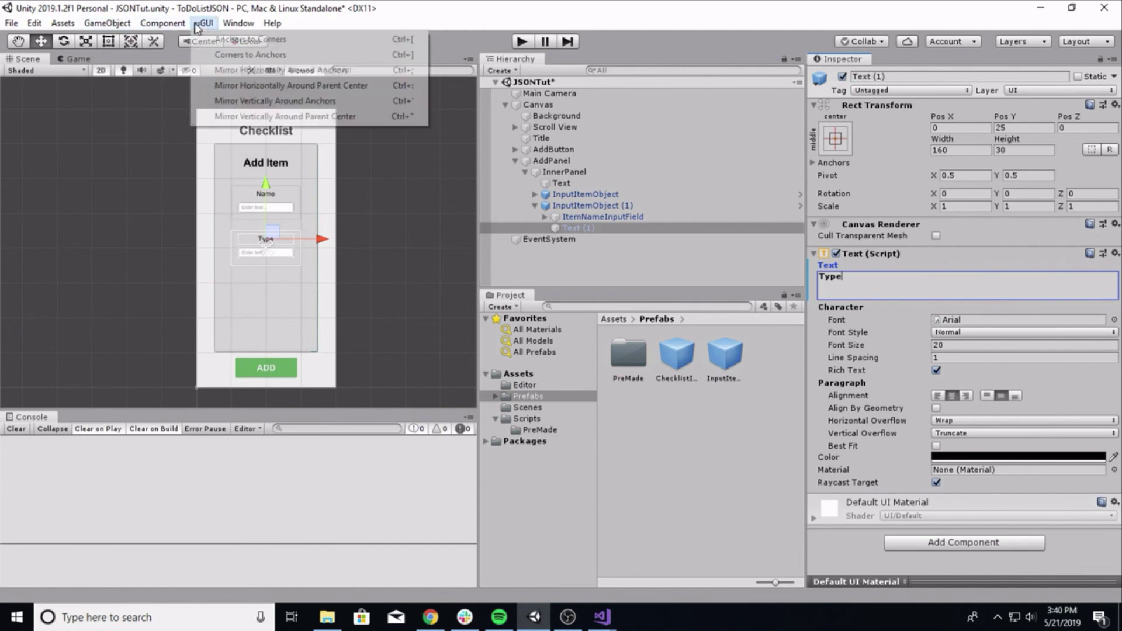
click(234, 40)
click(564, 217)
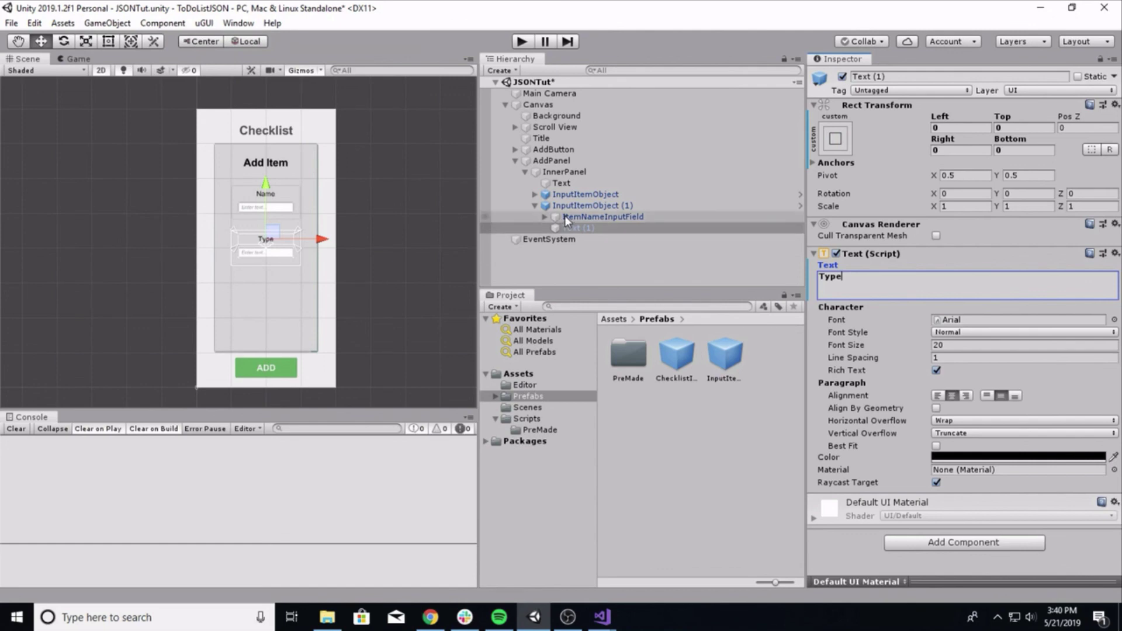
click(204, 23)
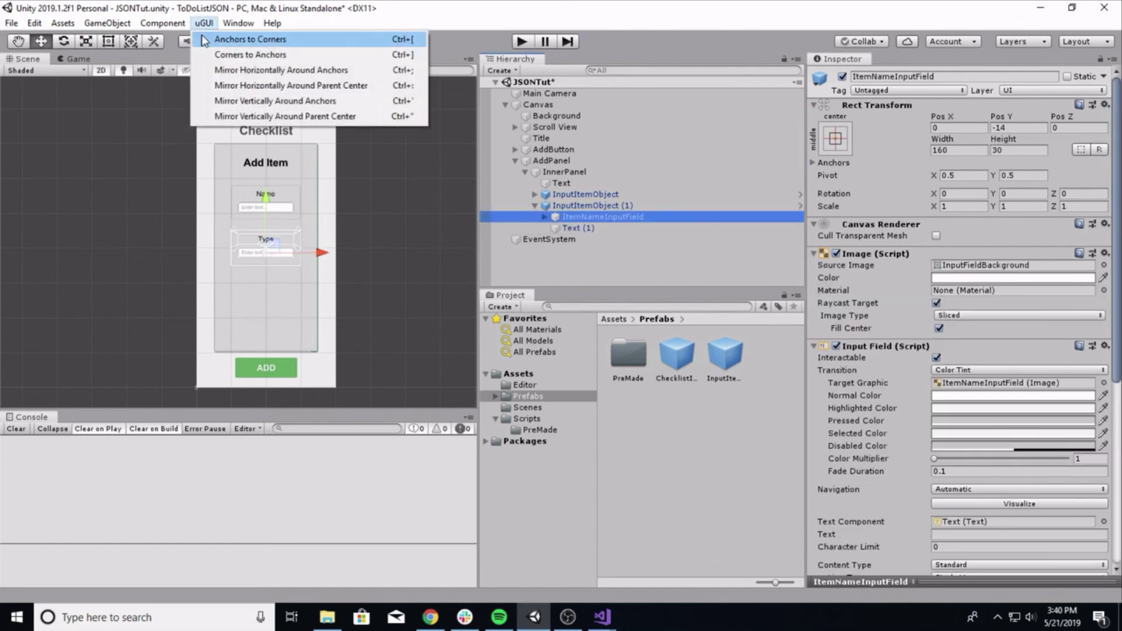
click(233, 40)
Step: Apply all overrides of the second InputItemObject instance to its prefab
click(584, 207)
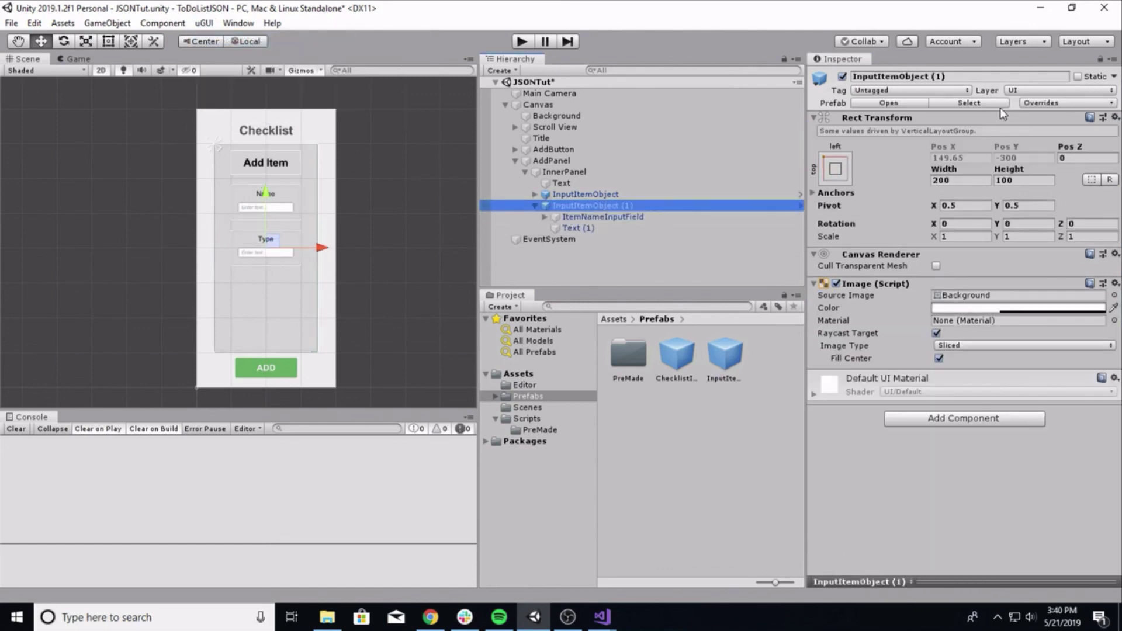
click(1039, 104)
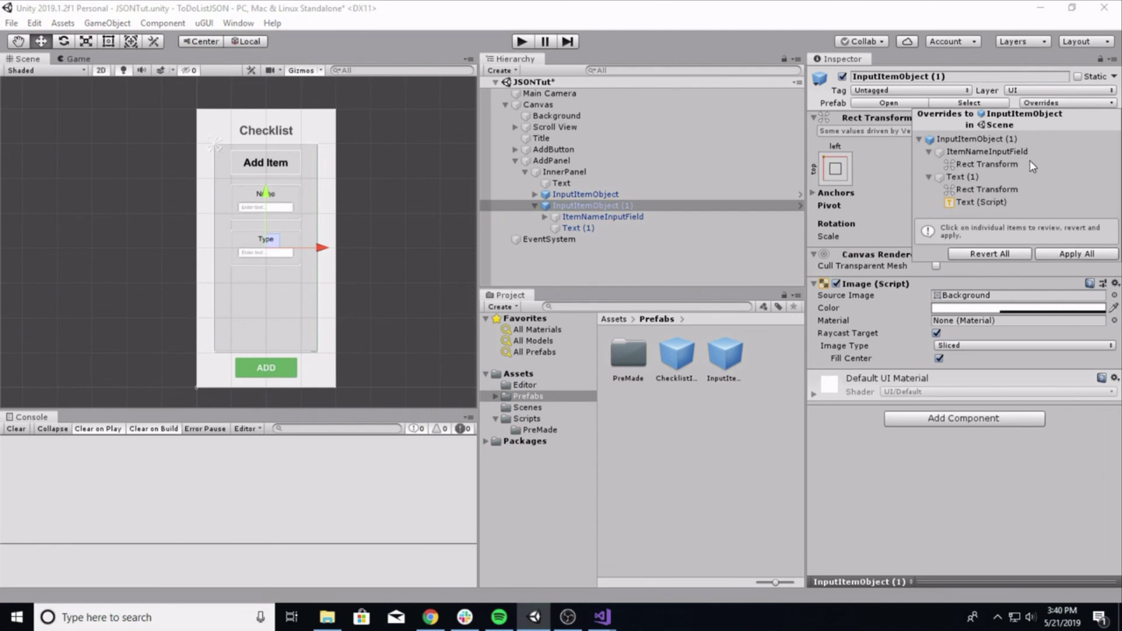
click(1072, 254)
Step: Change the label text of the first InputItemObject to "Name" and clear the selection
click(576, 194)
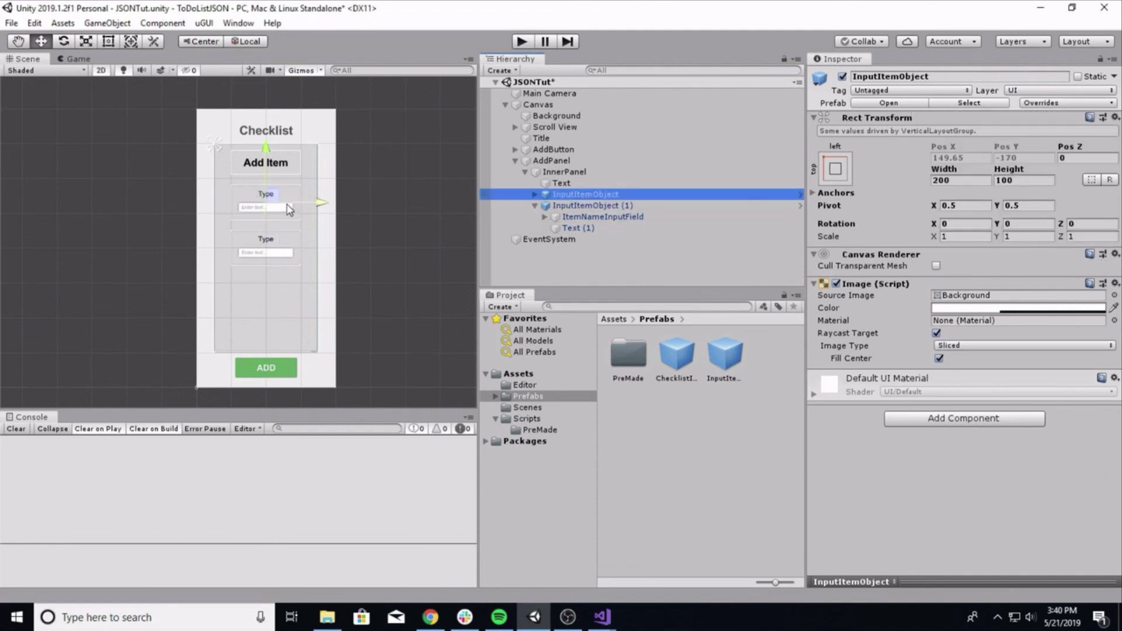
scroll(289, 209, up, 2)
click(535, 194)
click(561, 215)
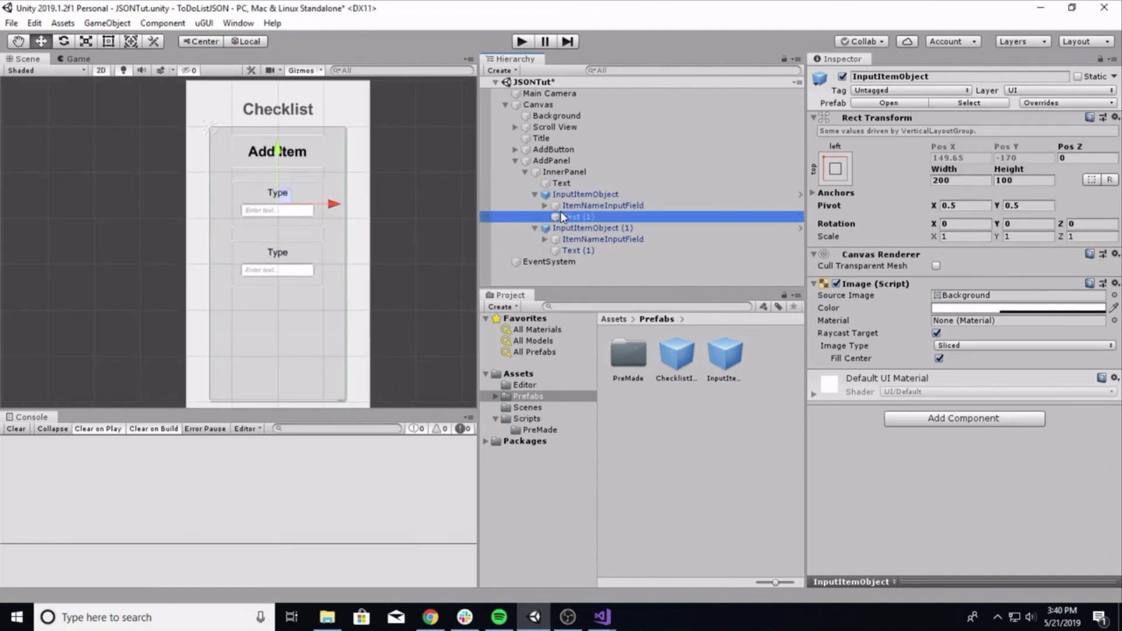
click(950, 275)
text(Name)
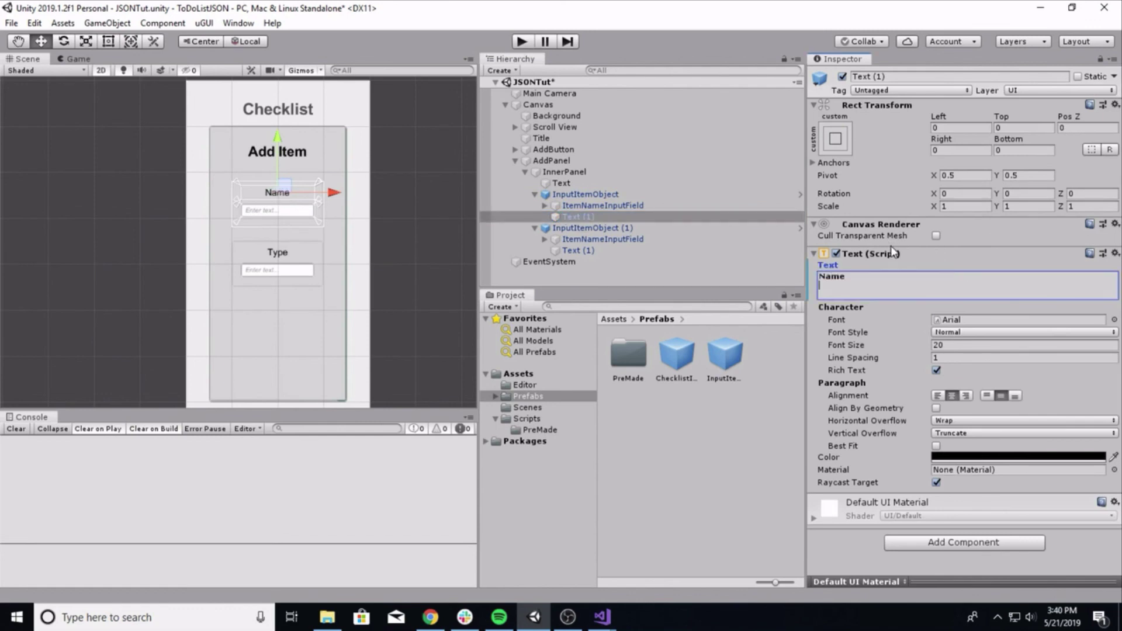
click(410, 192)
scroll(389, 211, down, 9)
scroll(205, 264, up, 5)
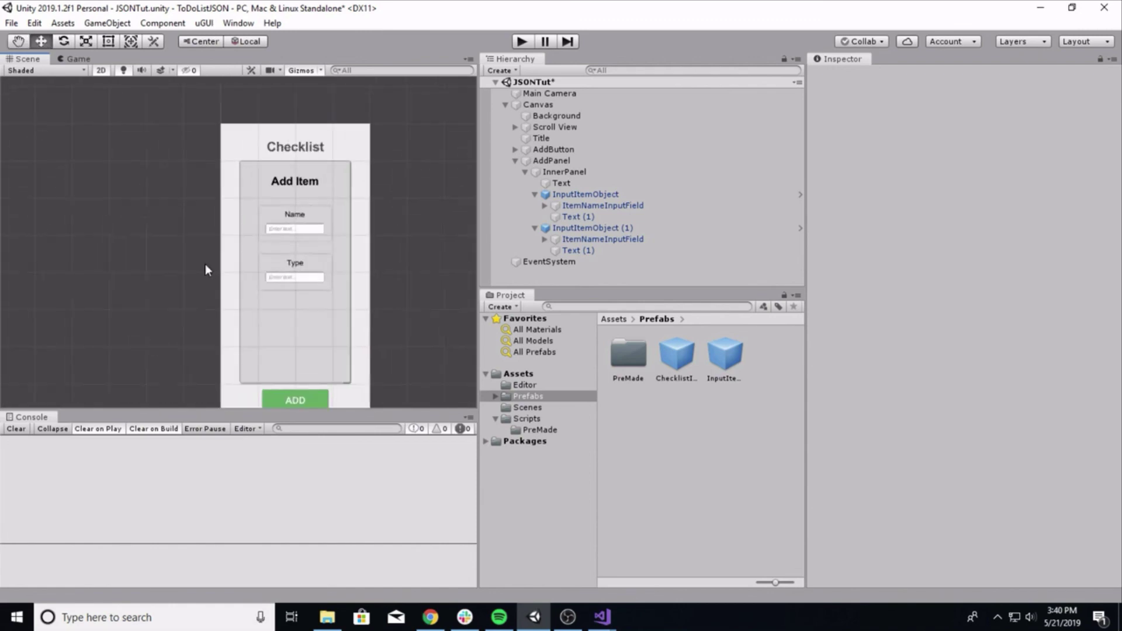